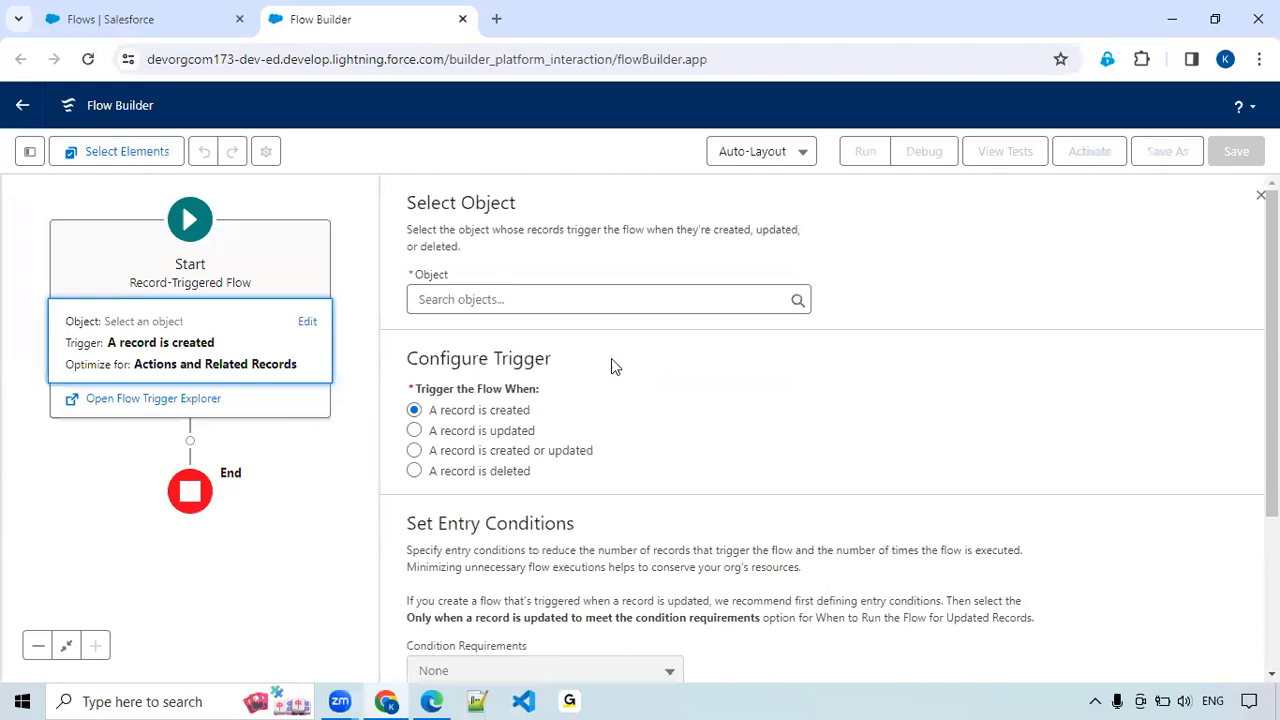
Set Opportunity as the object whose record creation triggers the flow and review the trigger and entry condition settings.
click(491, 299)
text(Opp)
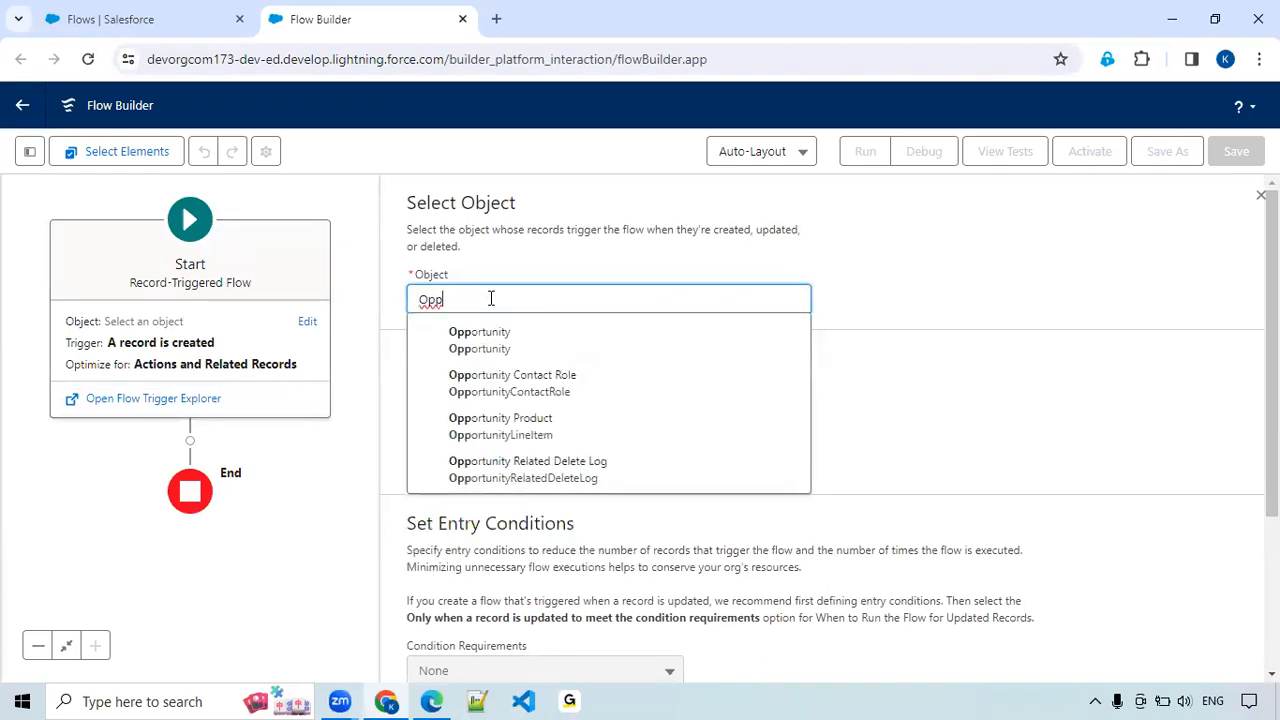
click(494, 346)
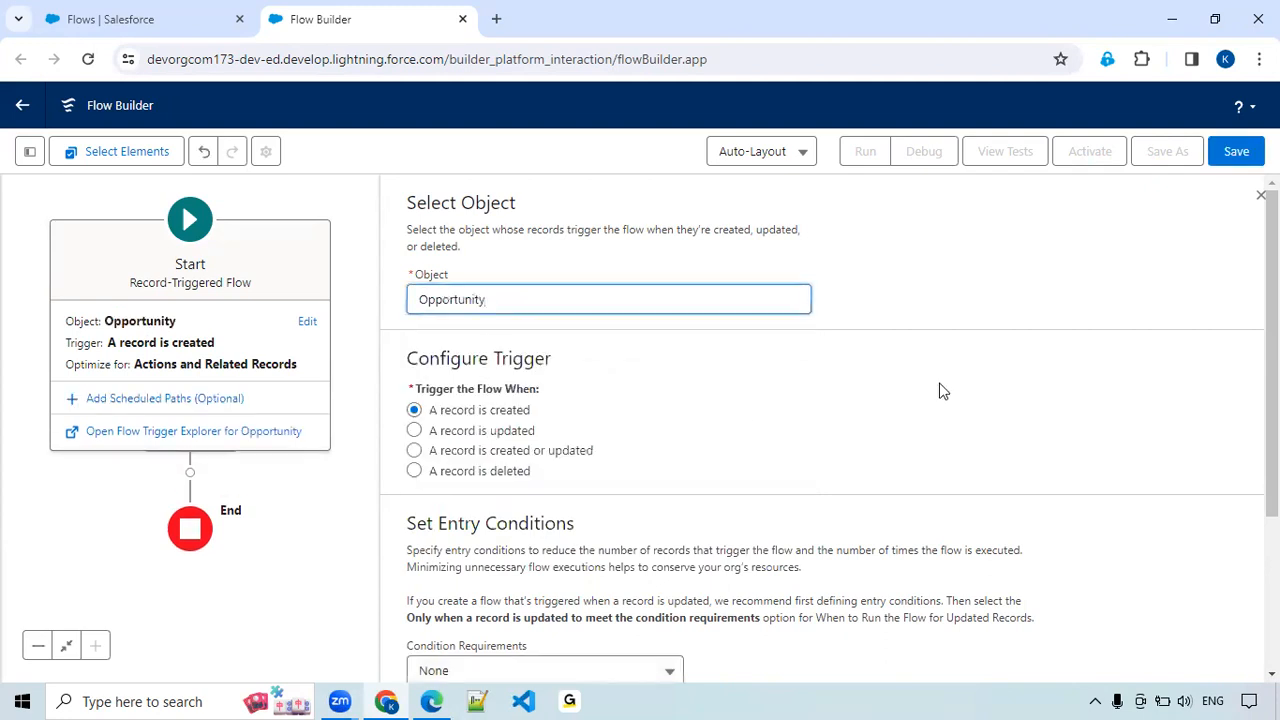
scroll(937, 391, down, 2)
scroll(843, 363, up, 1)
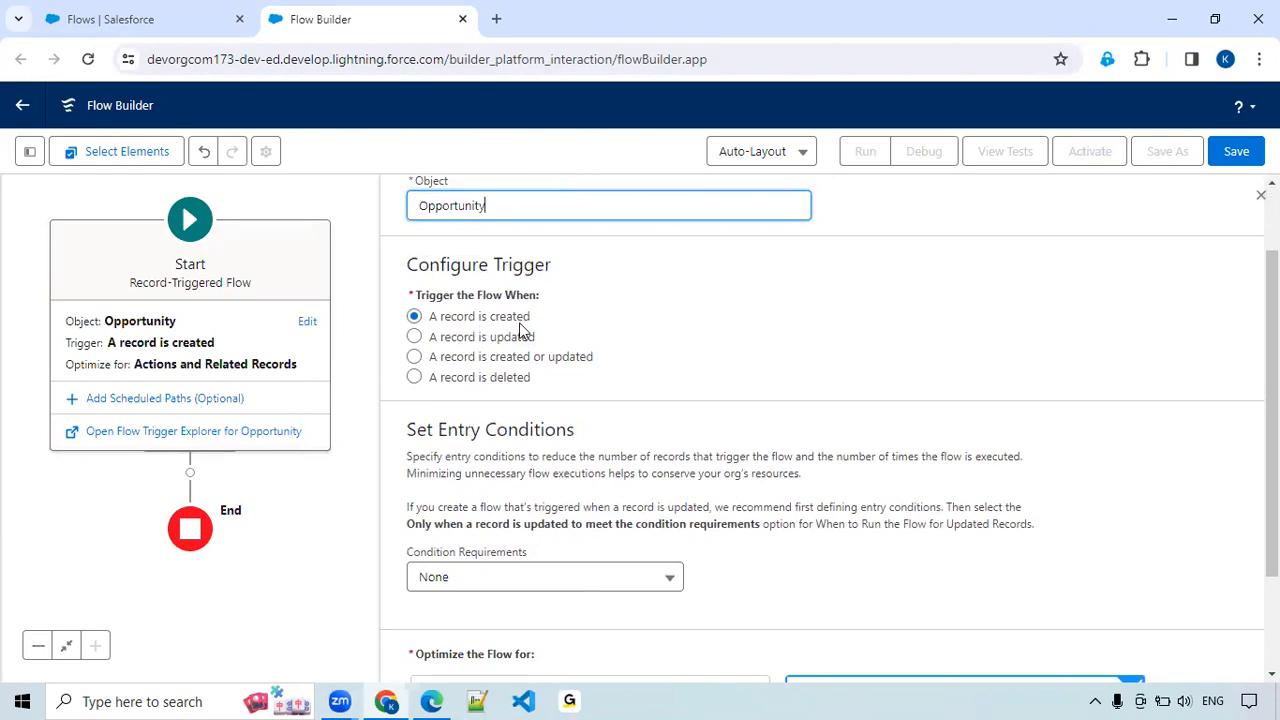
scroll(988, 430, down, 3)
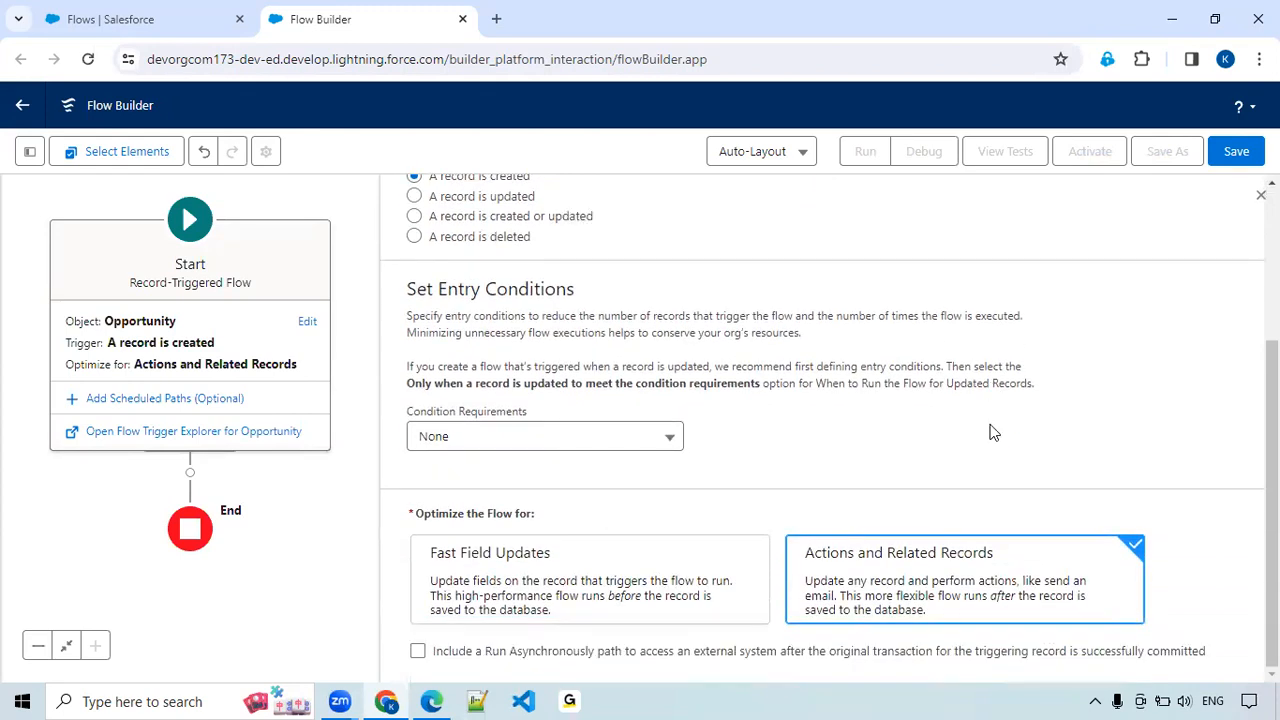
Add a Decision element after the start of the flow and label it "Is Opportunity Closed?".
click(190, 473)
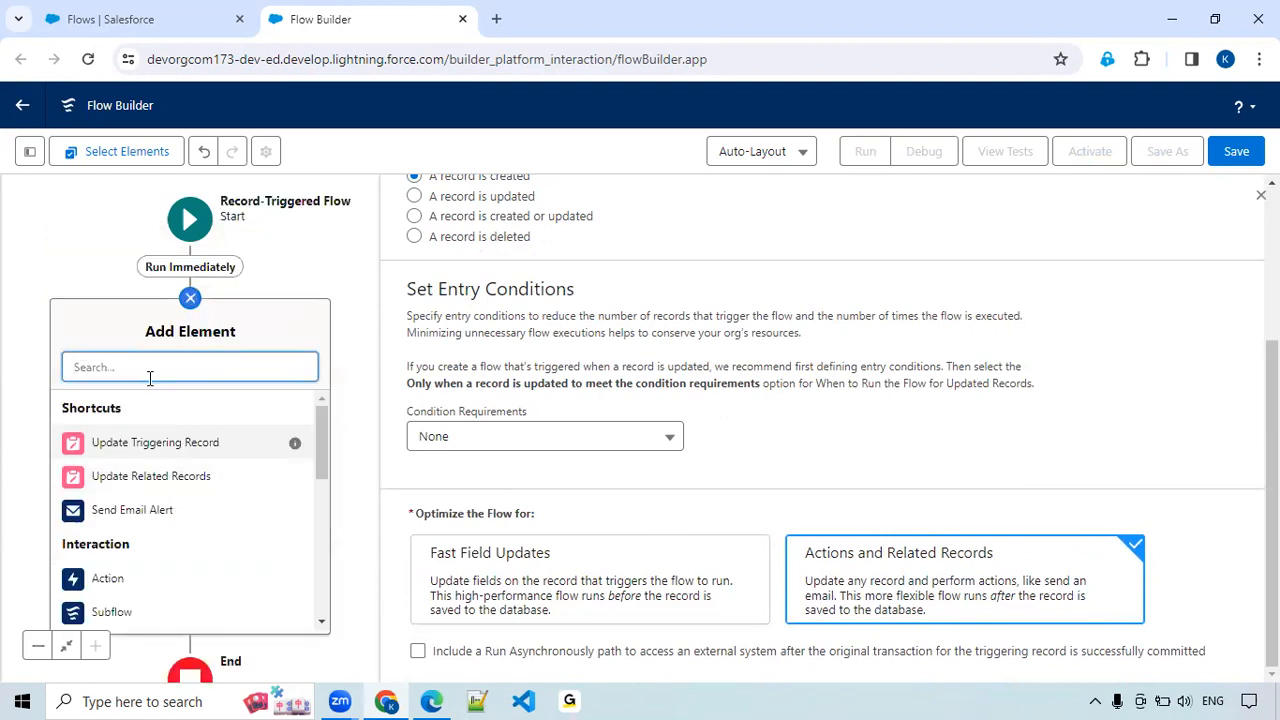
text(Dec)
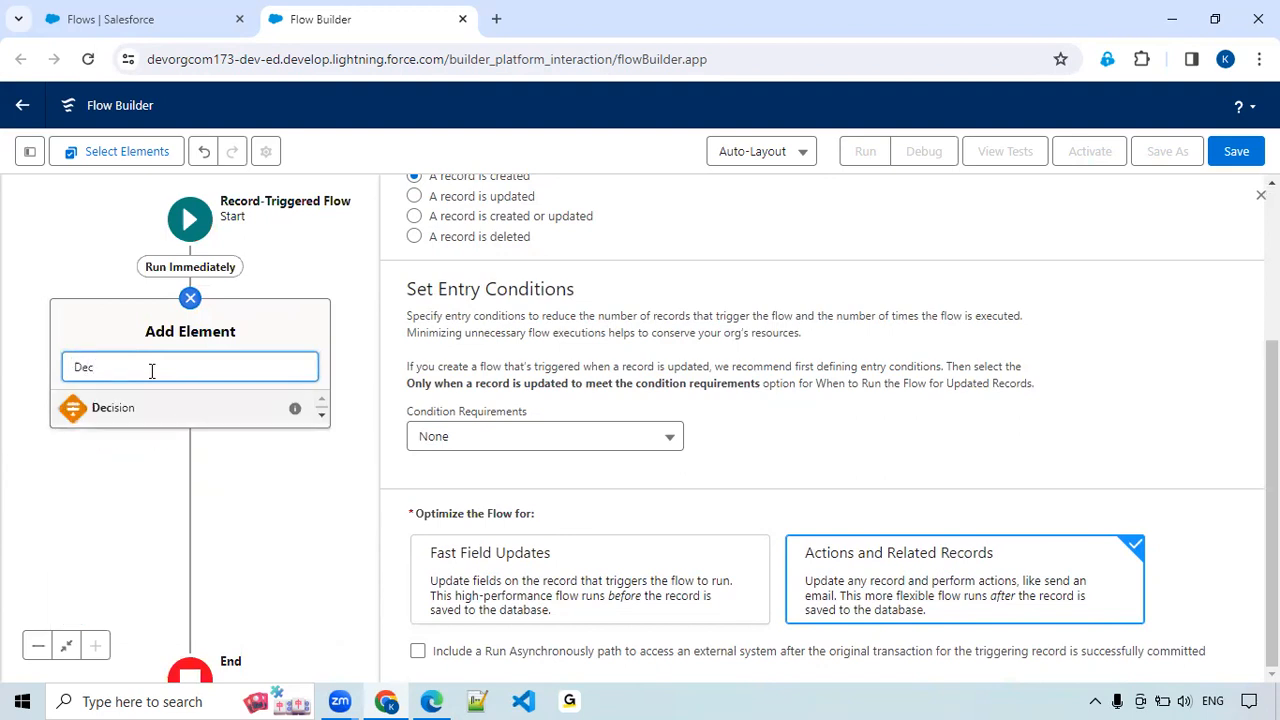
click(128, 416)
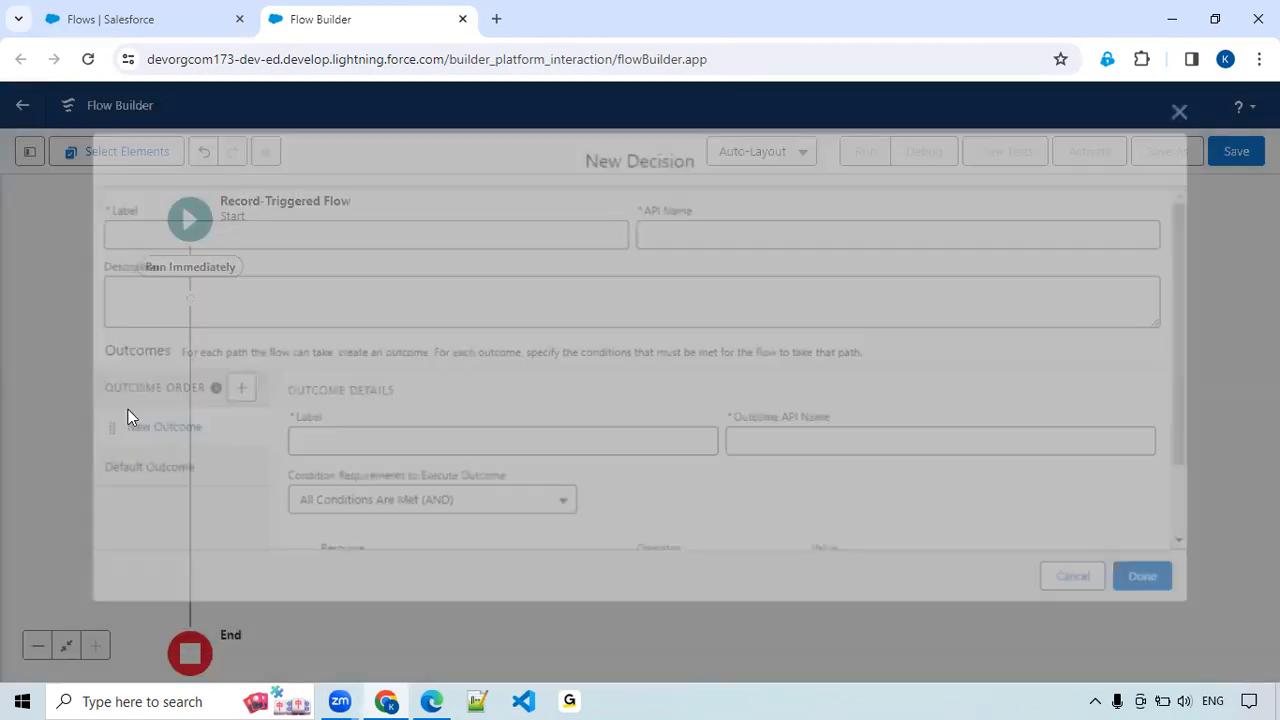
text(is)
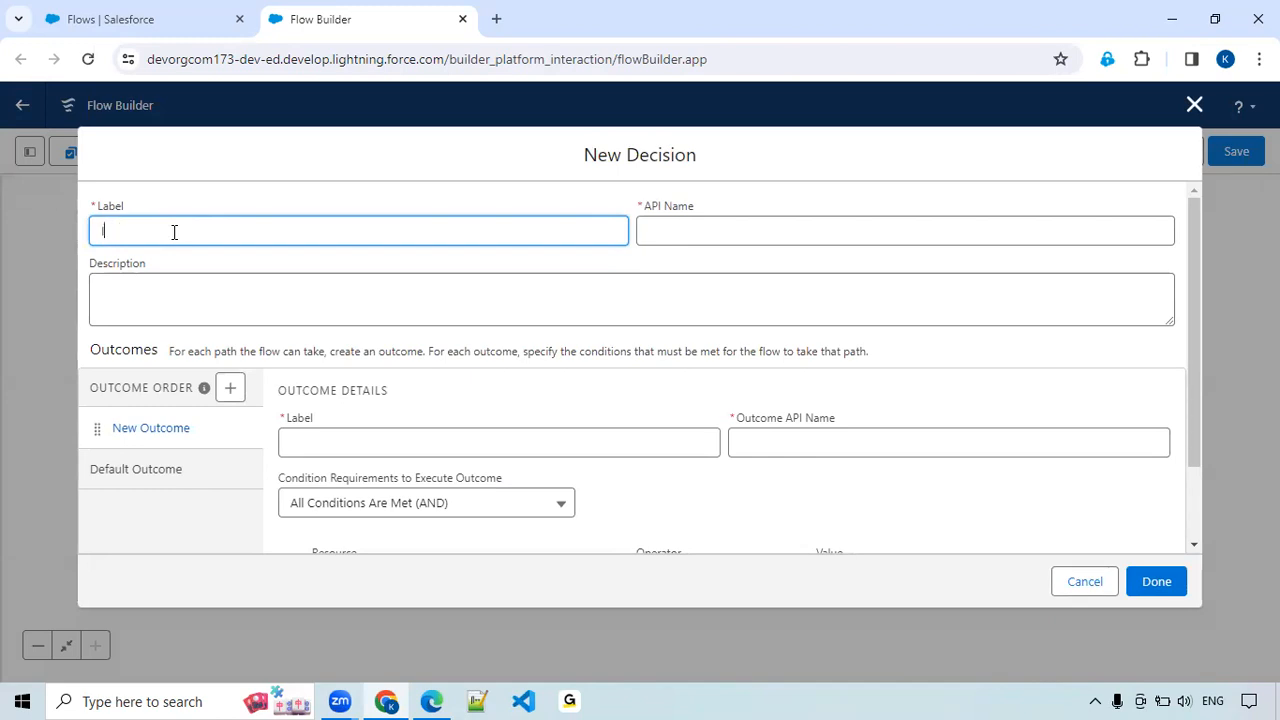
text( Opportu)
text(nity CLos)
text(sed)
click(709, 234)
Label the decision's first outcome "opportunity is open" and let its API name fill in from the label.
click(305, 449)
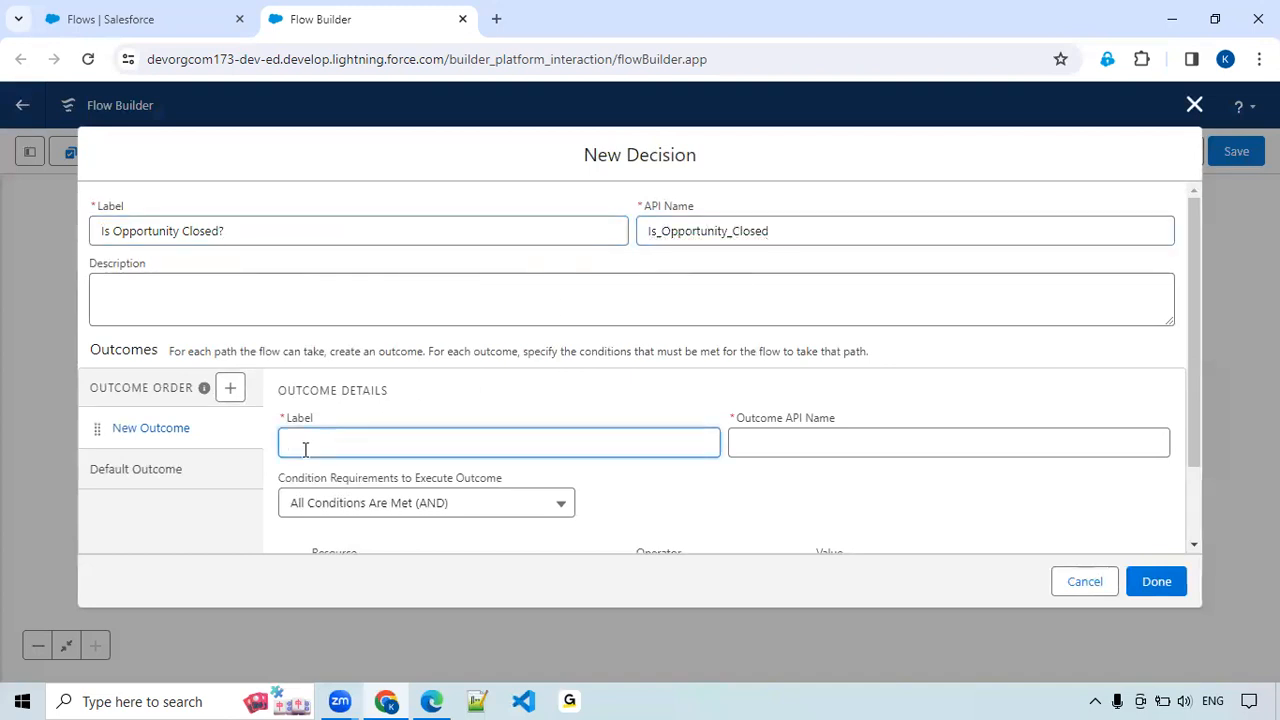
text(Opporutnity is ope)
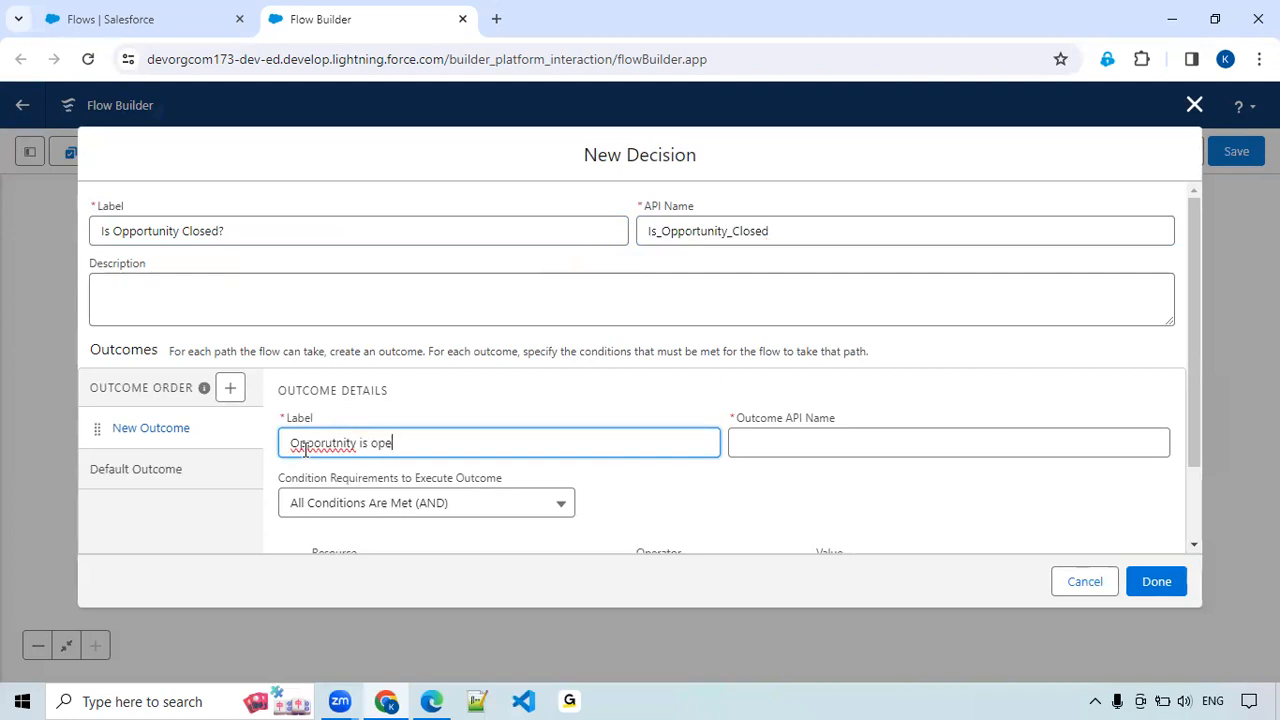
text(n)
double_click(305, 448)
text(opportunity)
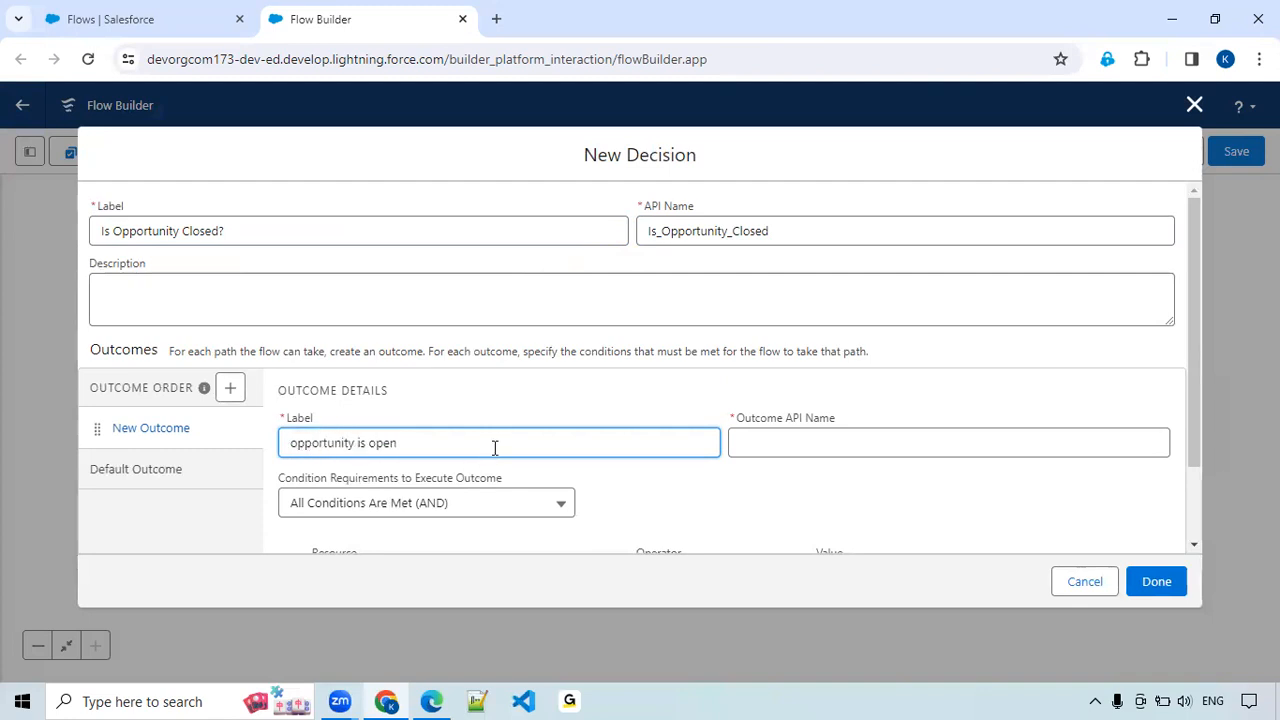
click(851, 443)
Set the outcome's condition to $Record > Closed Equals $GlobalConstant.False and finish the decision.
scroll(506, 463, down, 1)
click(373, 490)
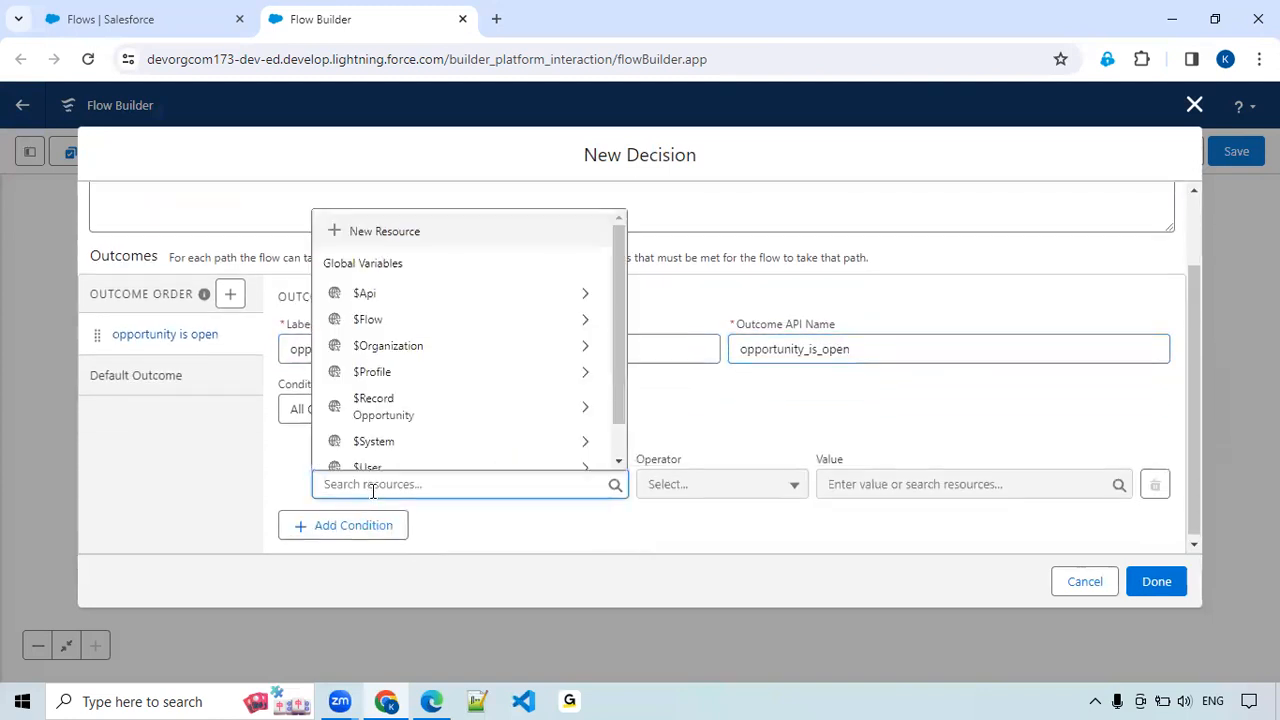
scroll(397, 365, down, 1)
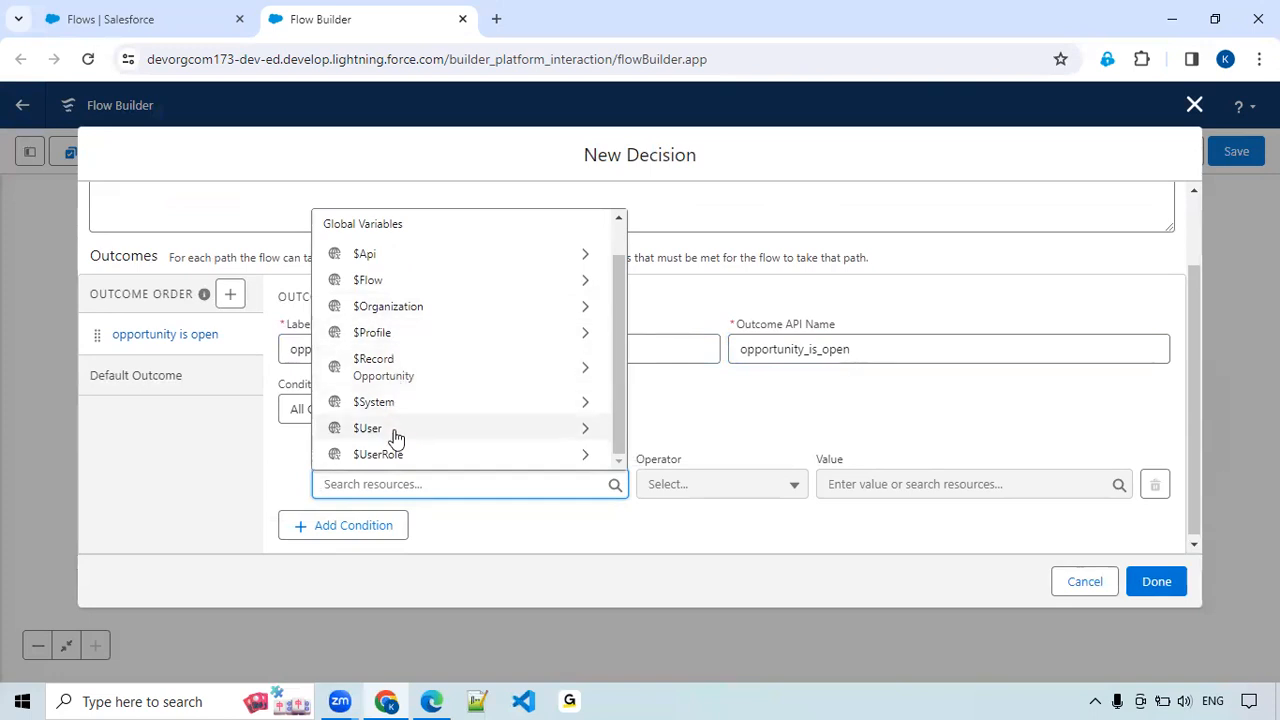
click(389, 368)
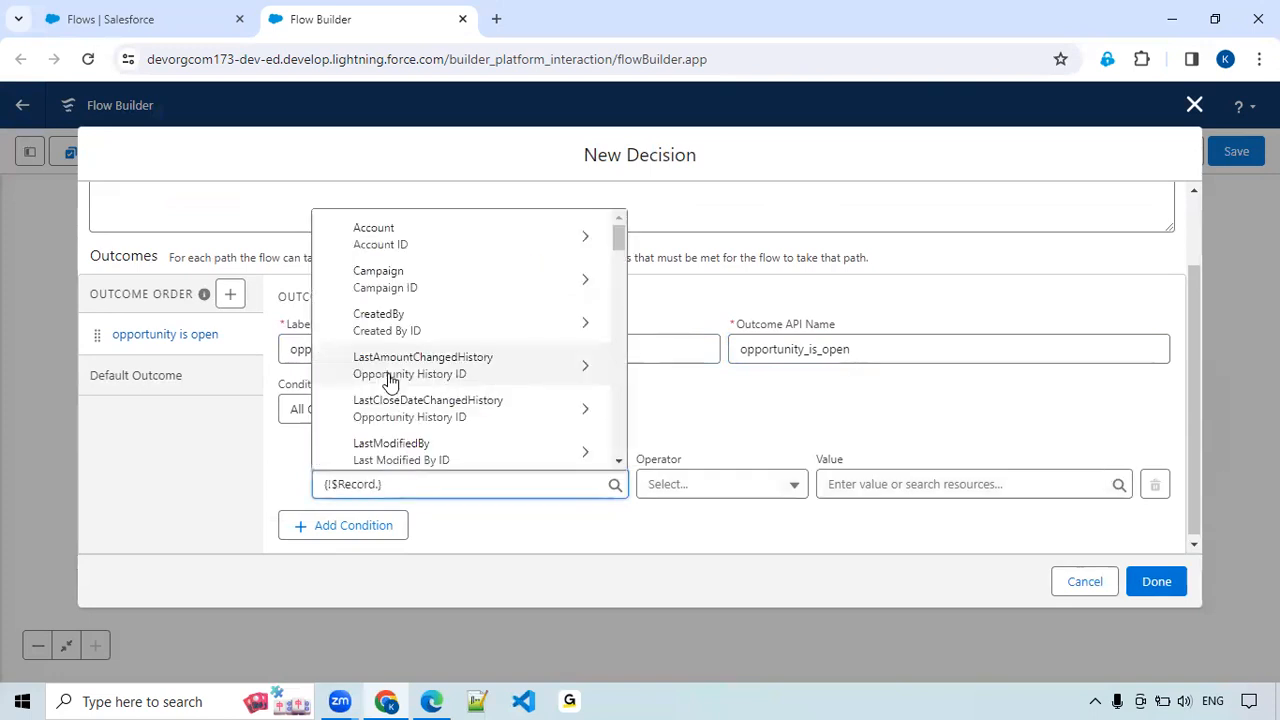
text(is)
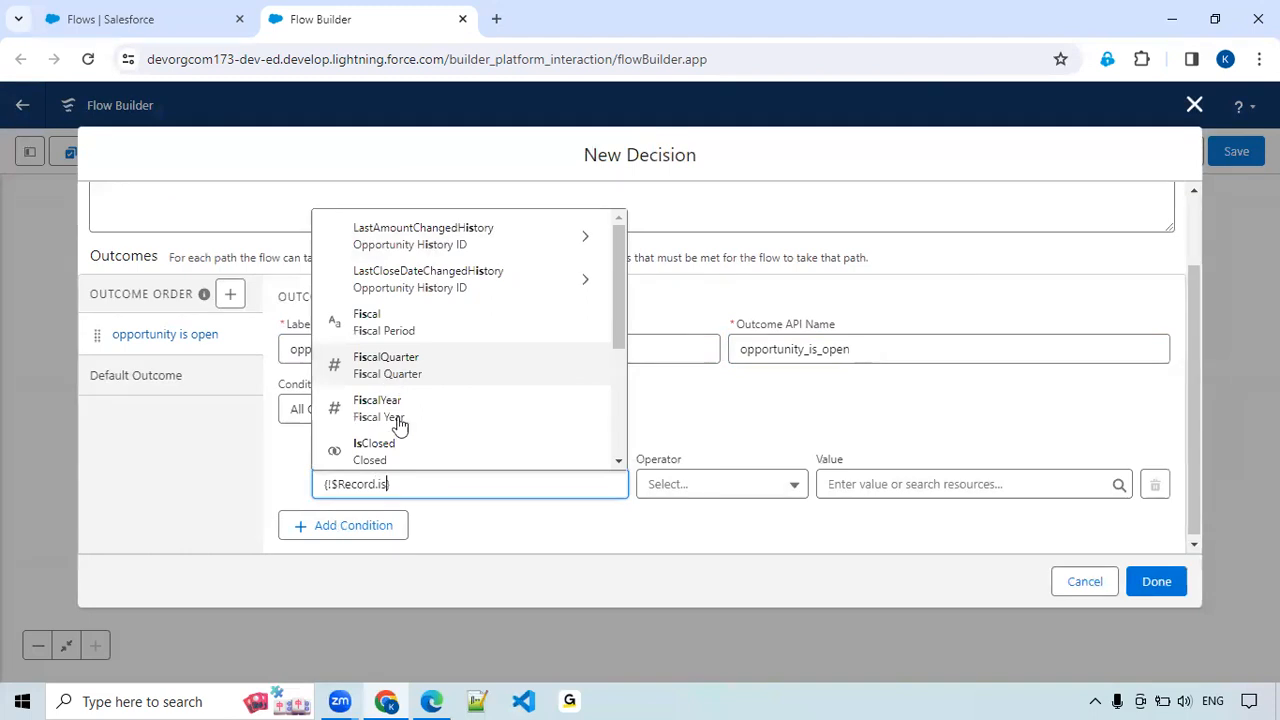
click(409, 458)
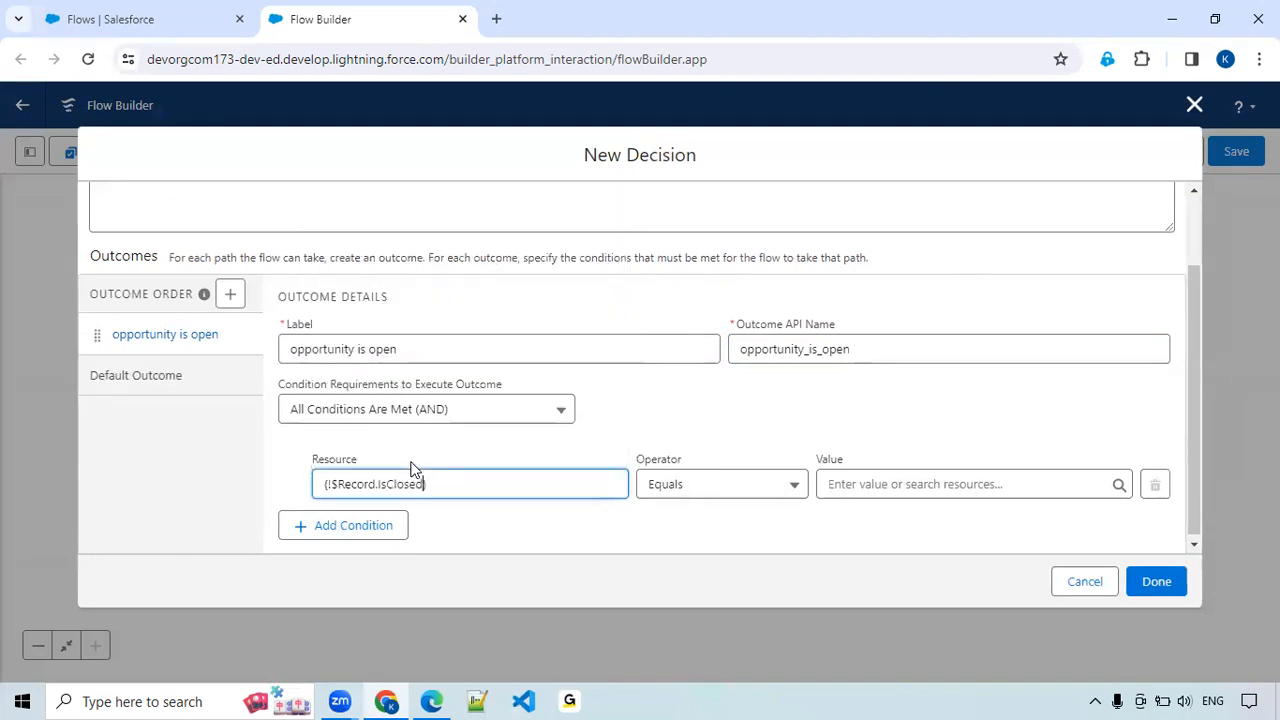
click(727, 494)
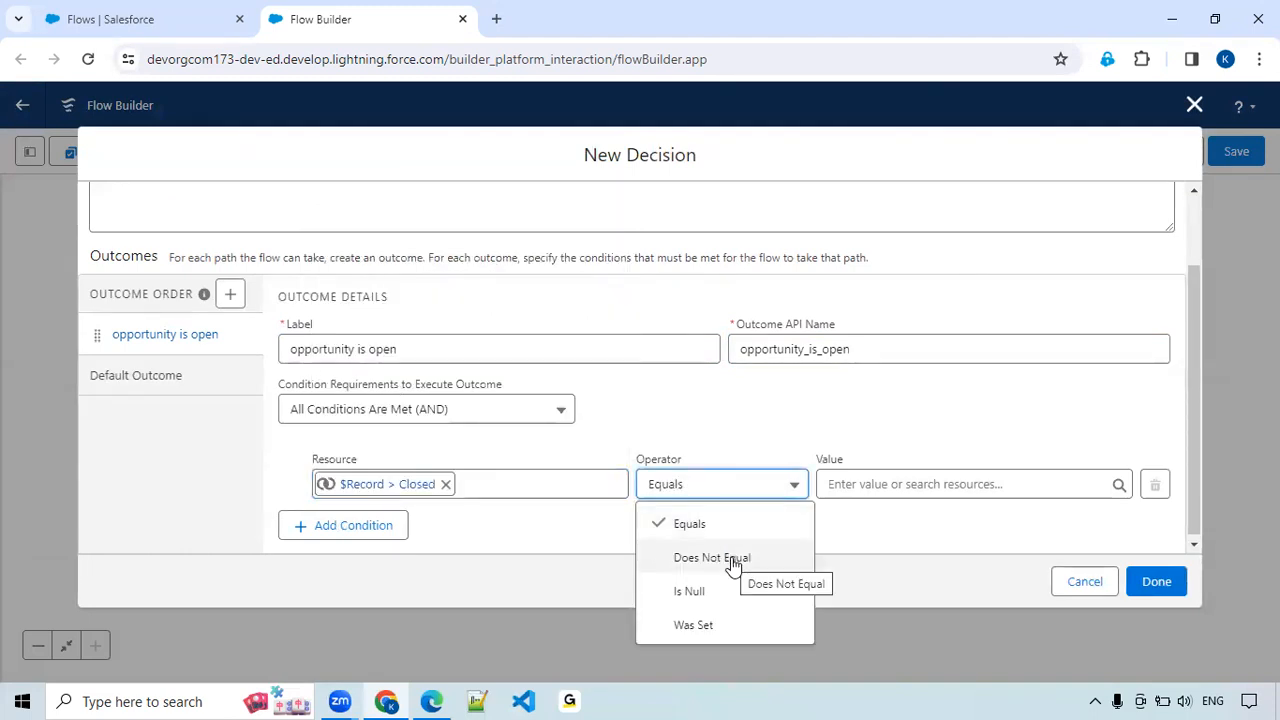
click(727, 528)
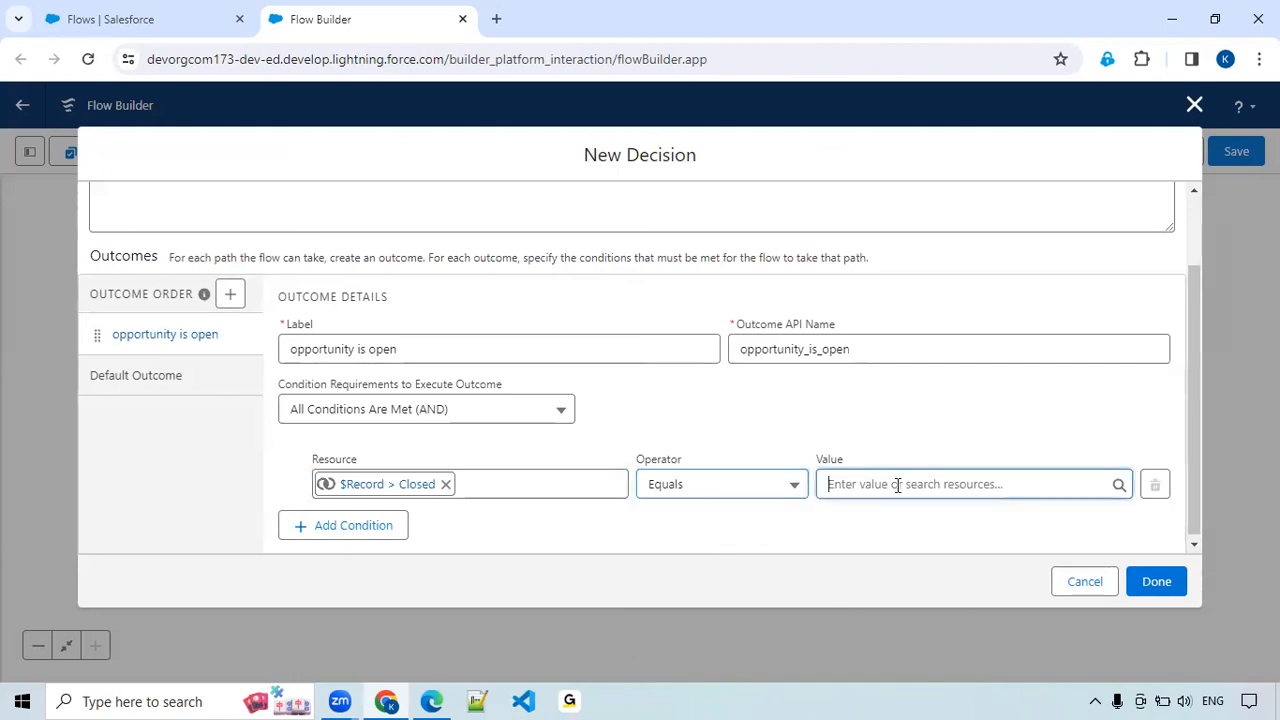
click(898, 484)
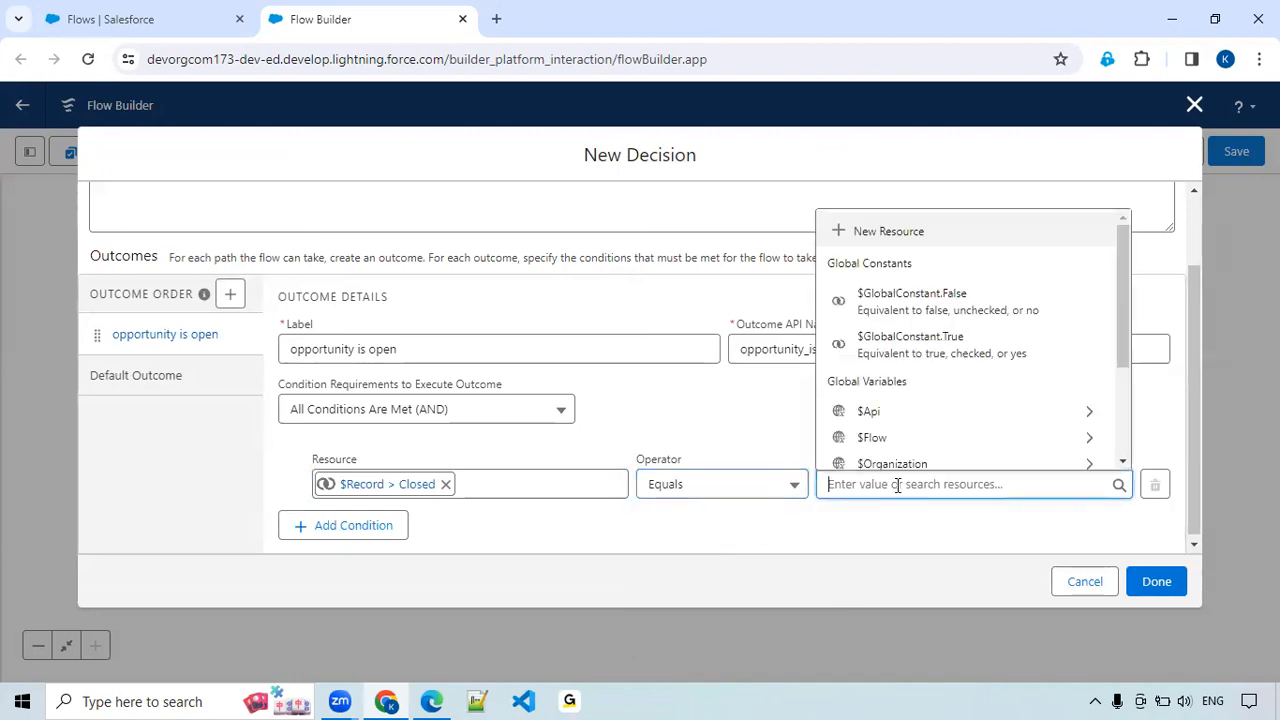
click(956, 306)
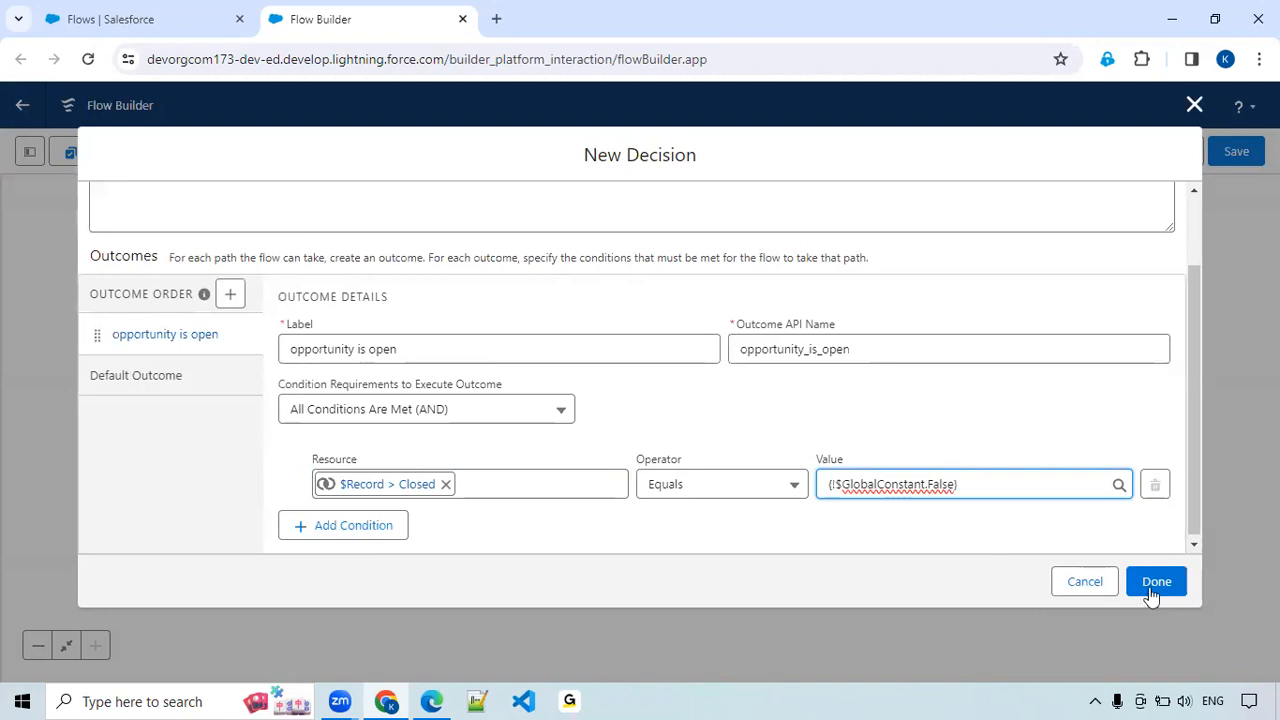
click(1155, 586)
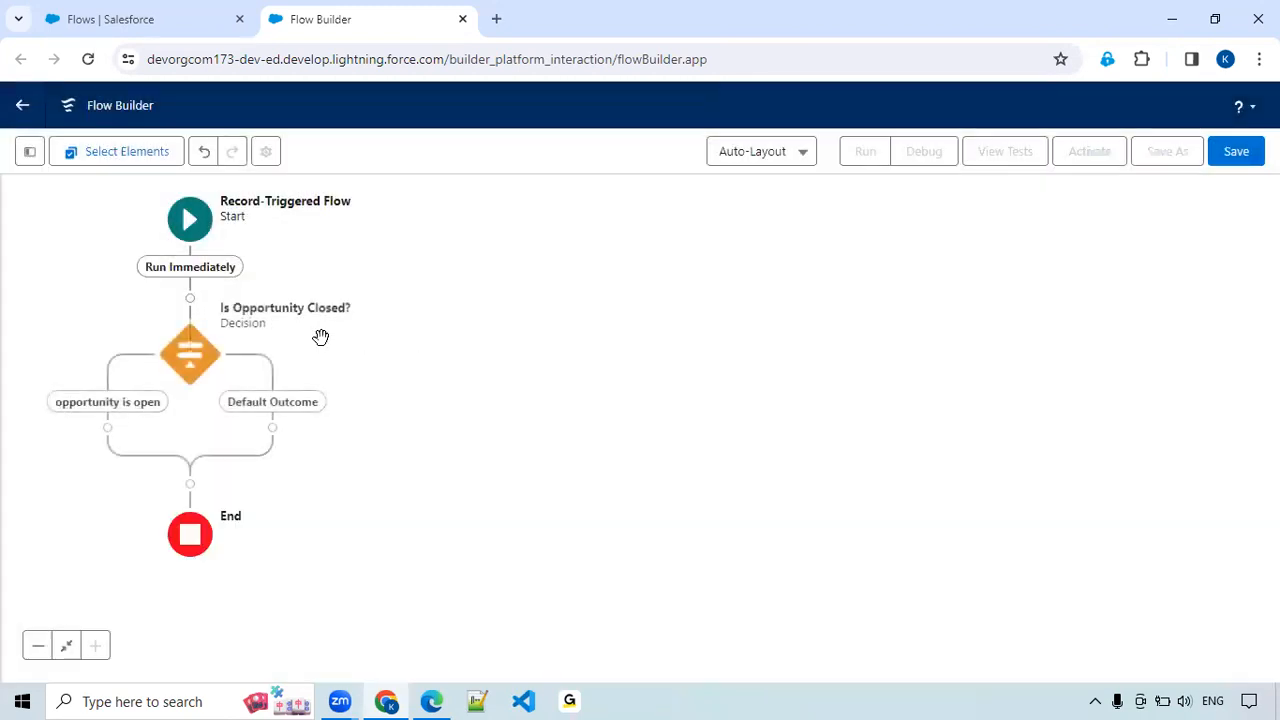
Add a Create Records element on the "opportunity is open" path and label it "Create a Task".
click(191, 228)
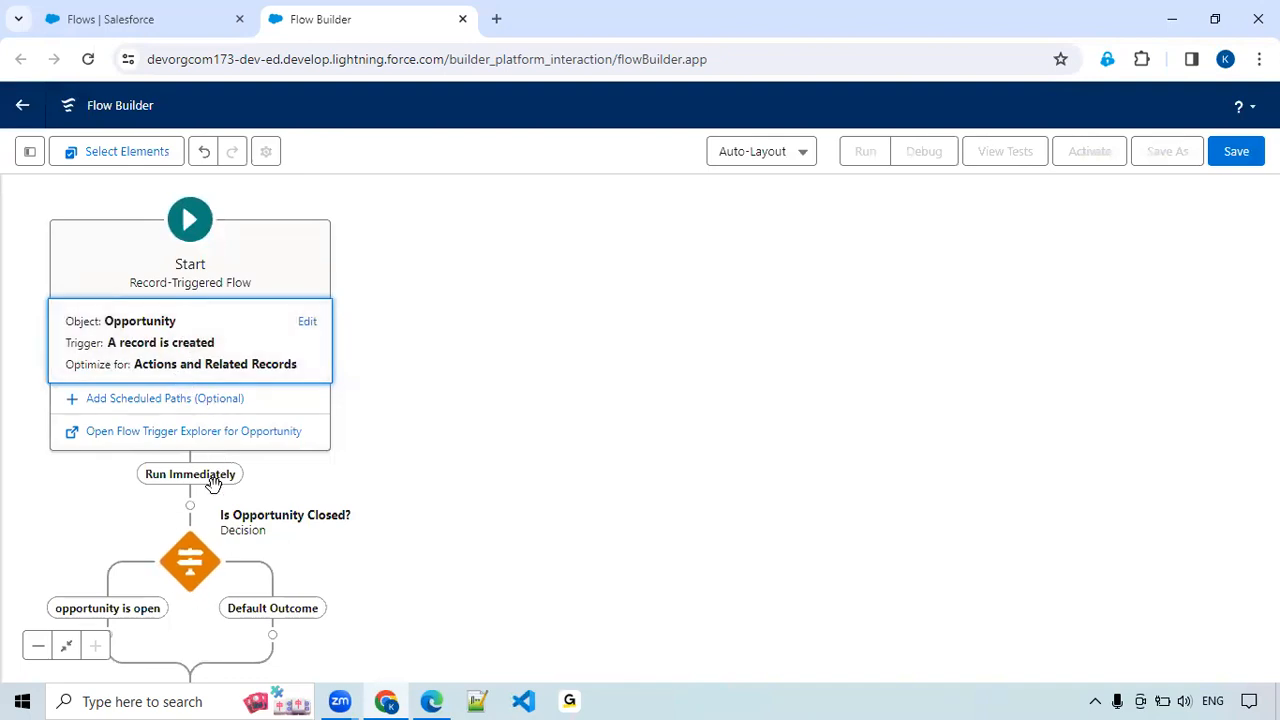
drag(409, 491, 629, 449)
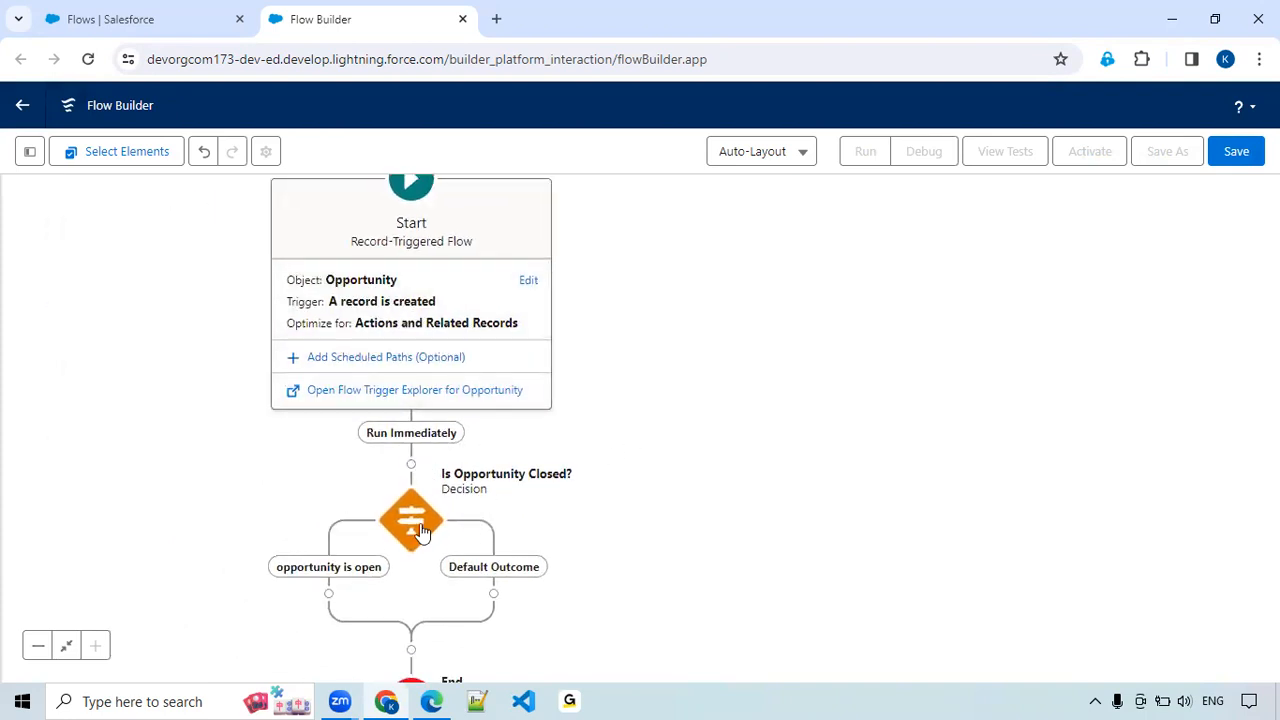
drag(674, 406, 814, 285)
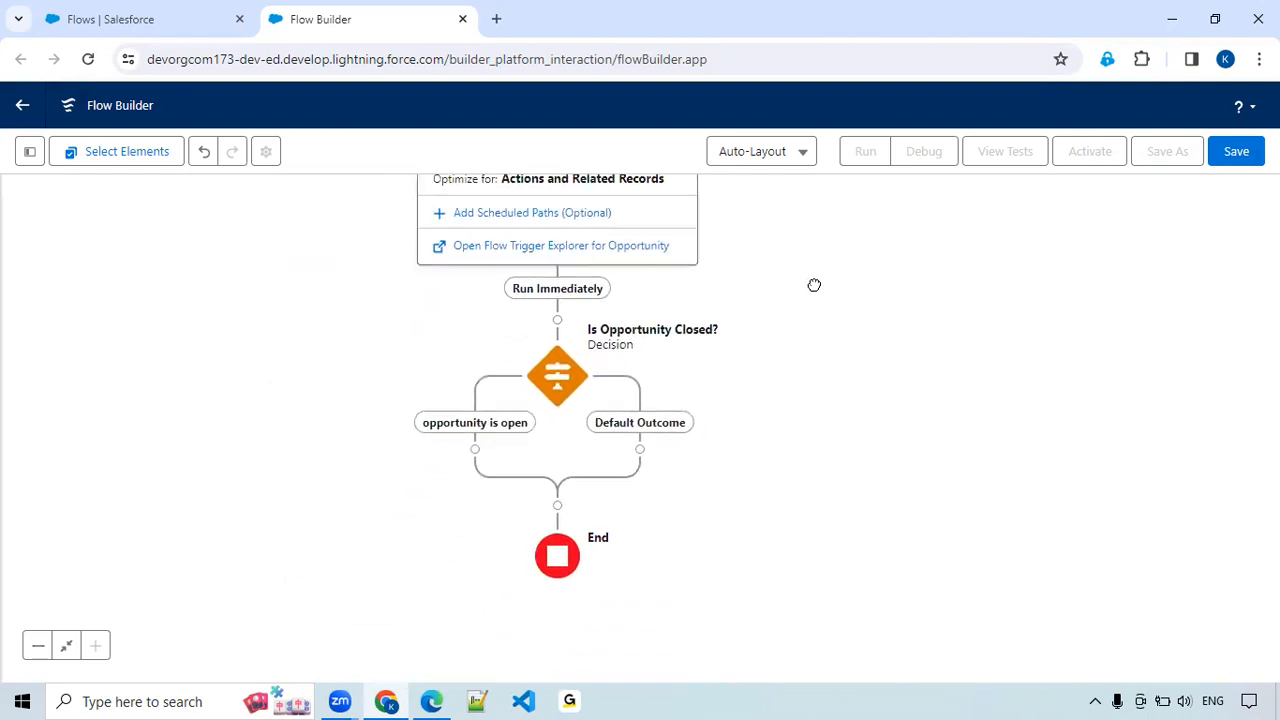
click(475, 450)
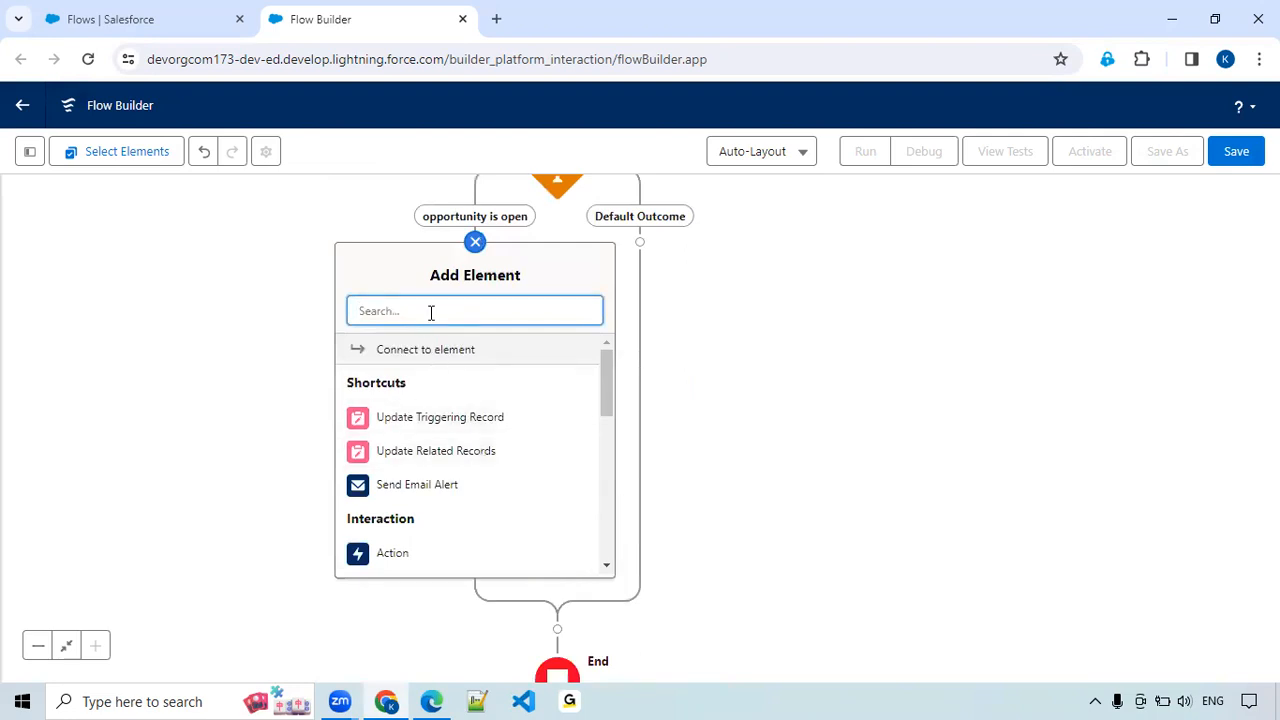
text(create)
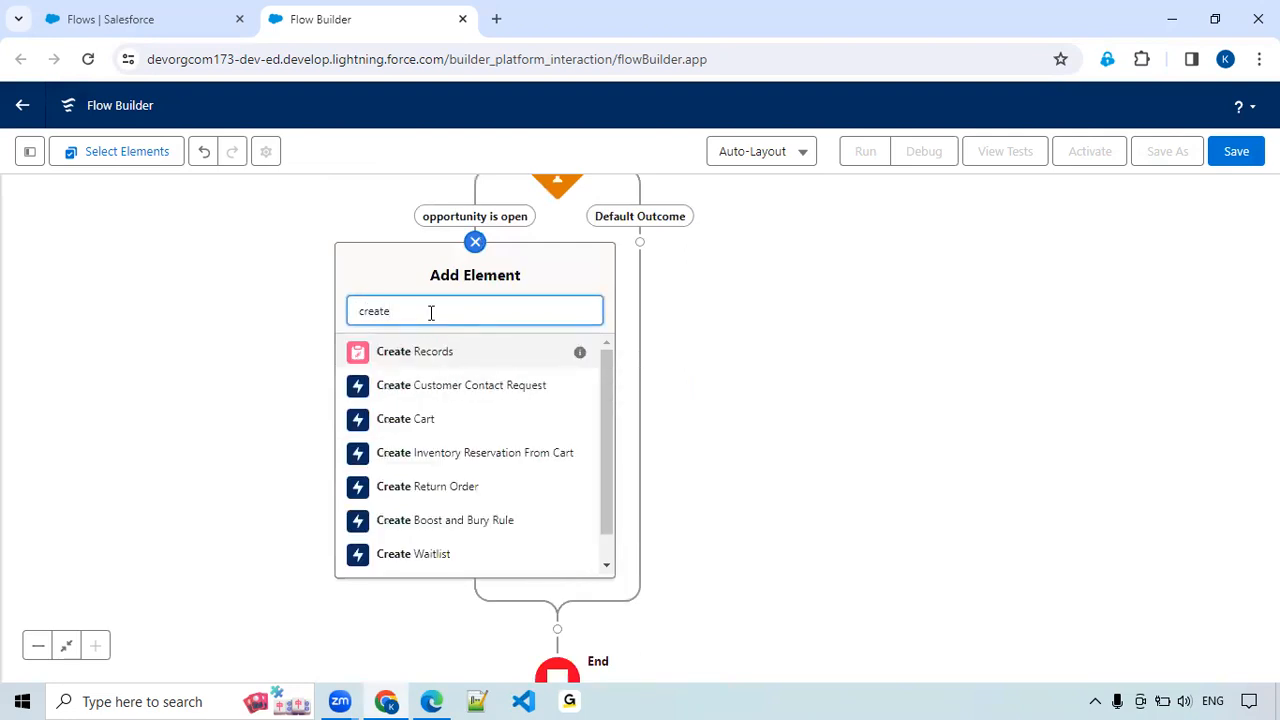
click(411, 361)
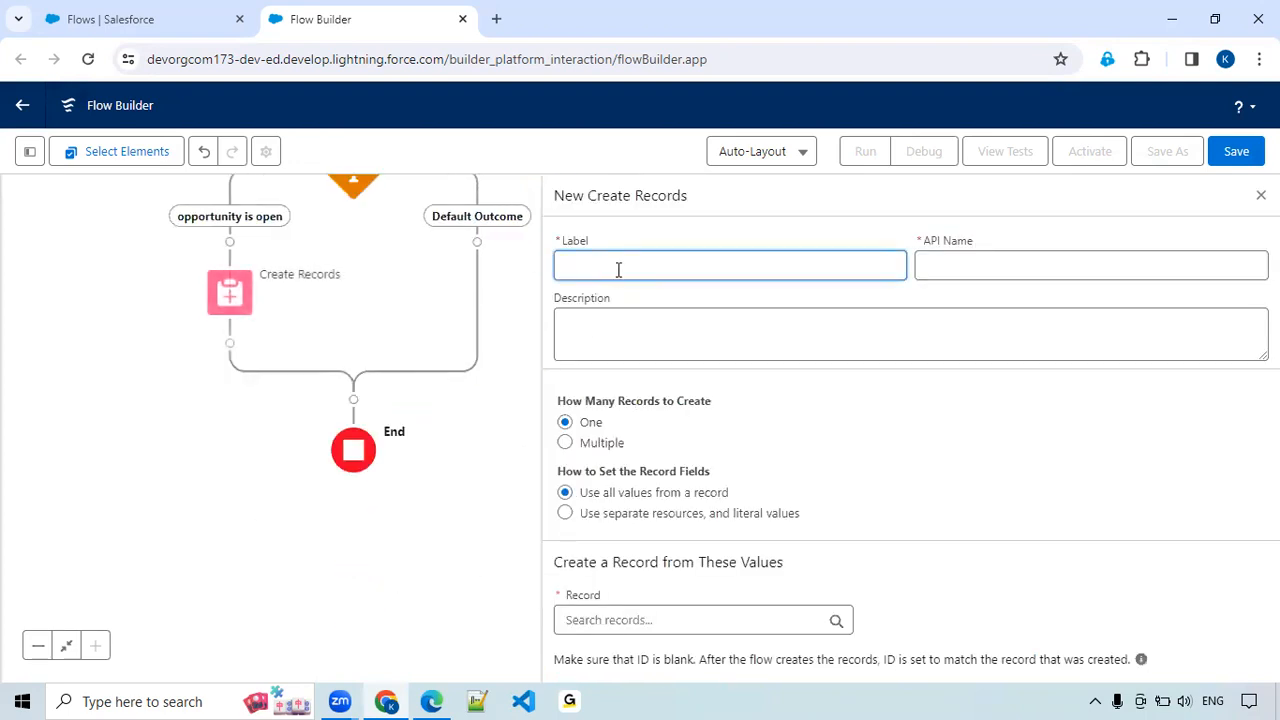
click(753, 236)
text(Create)
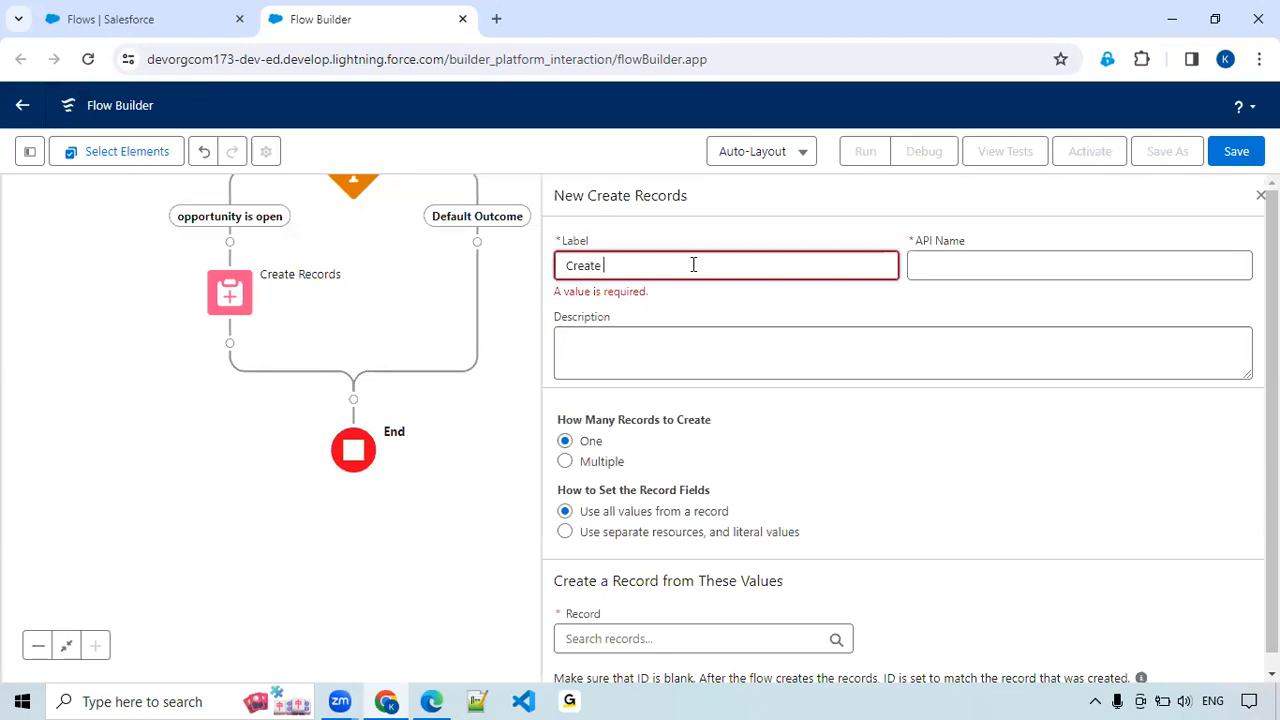
text( a Task)
key(Tab)
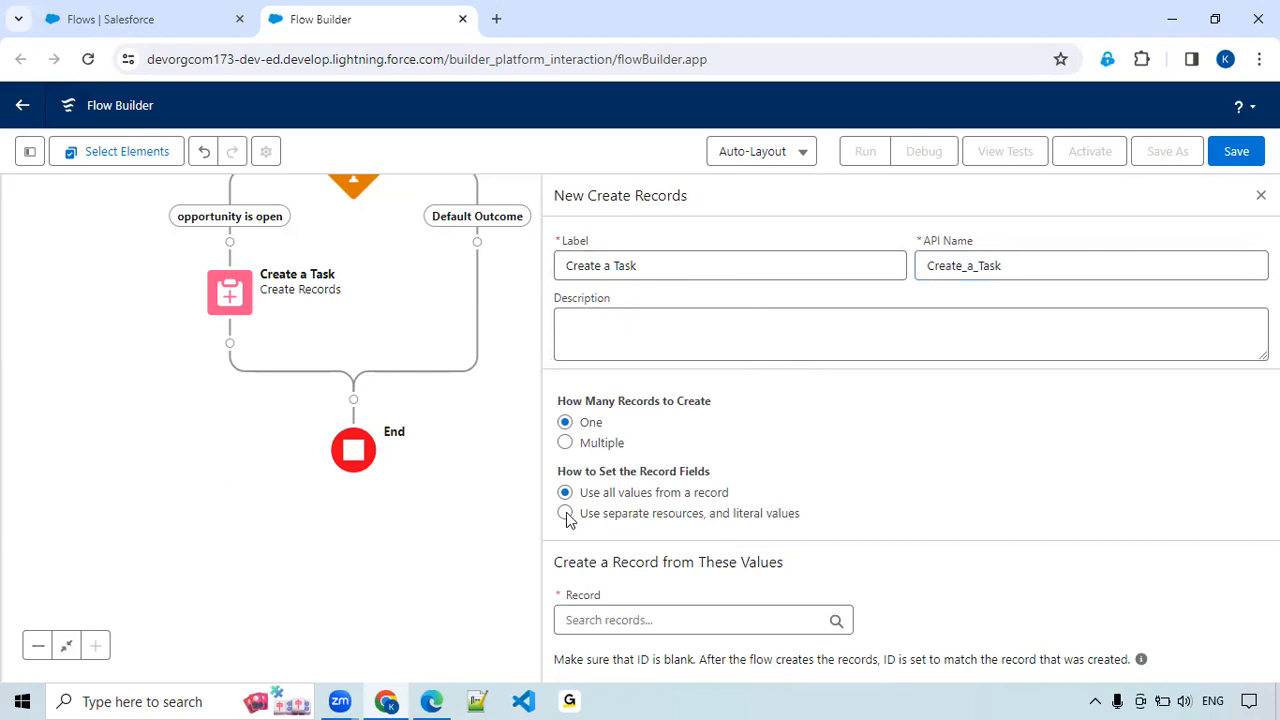
Have the record fields set from separate resources and literal values, and choose Task as the object to create.
click(566, 514)
click(630, 621)
text(Task)
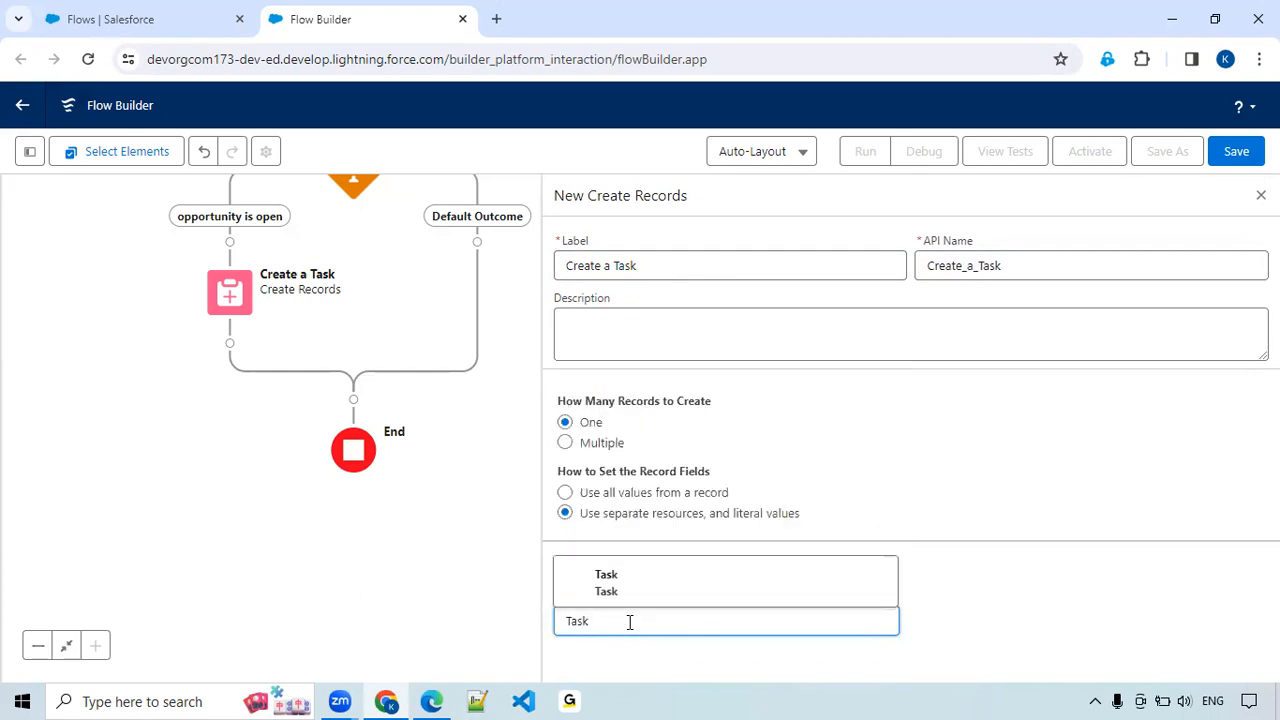
click(636, 588)
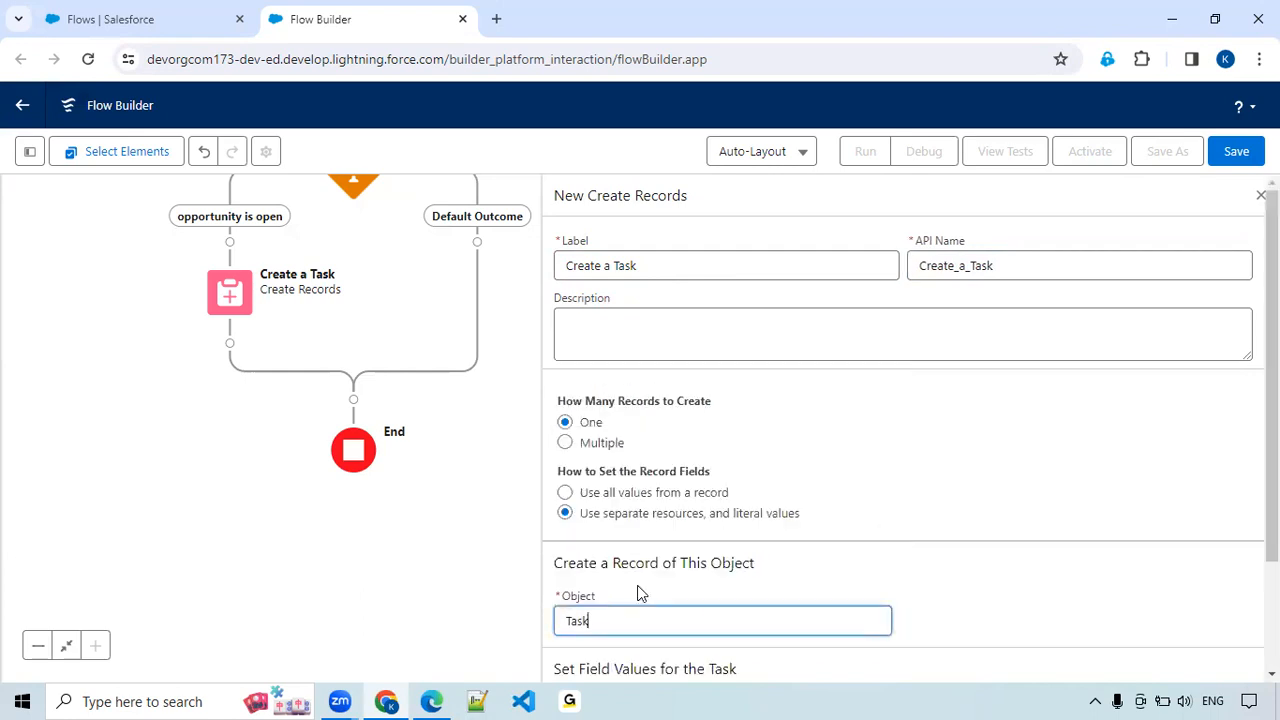
Map the task's OwnerId field to $Record > Owner ID in the field values.
scroll(956, 425, down, 2)
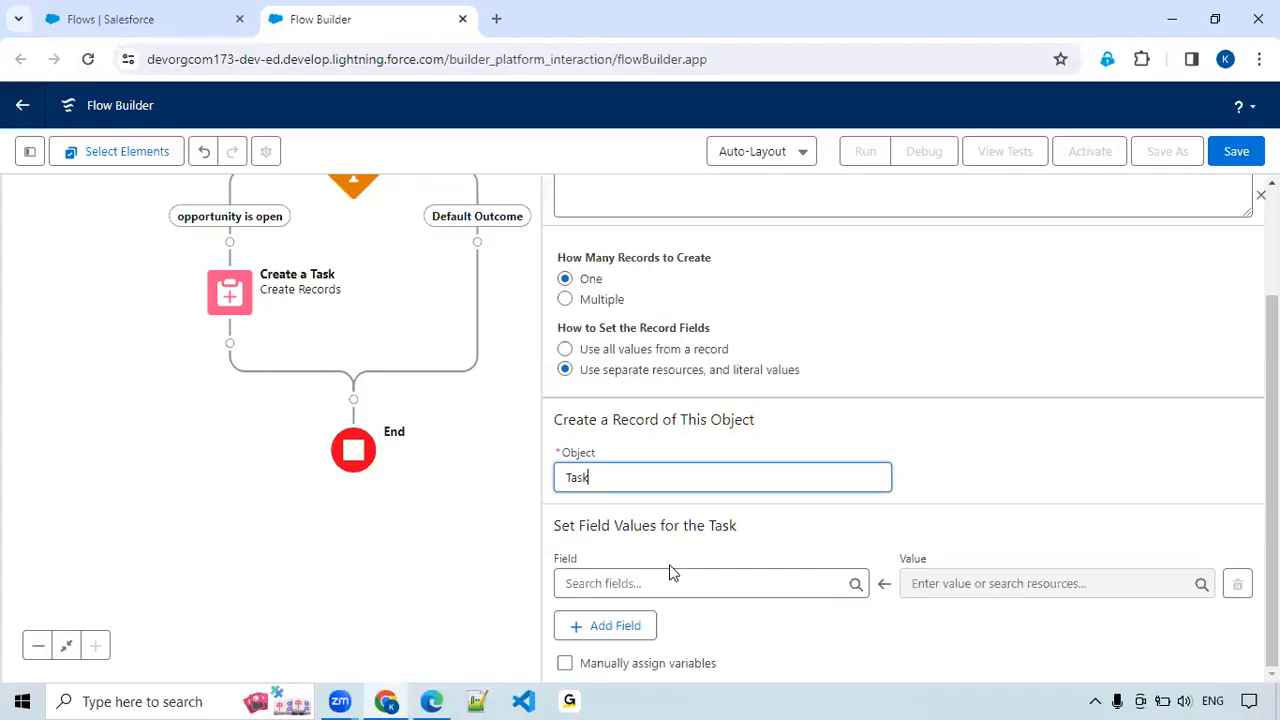
click(666, 583)
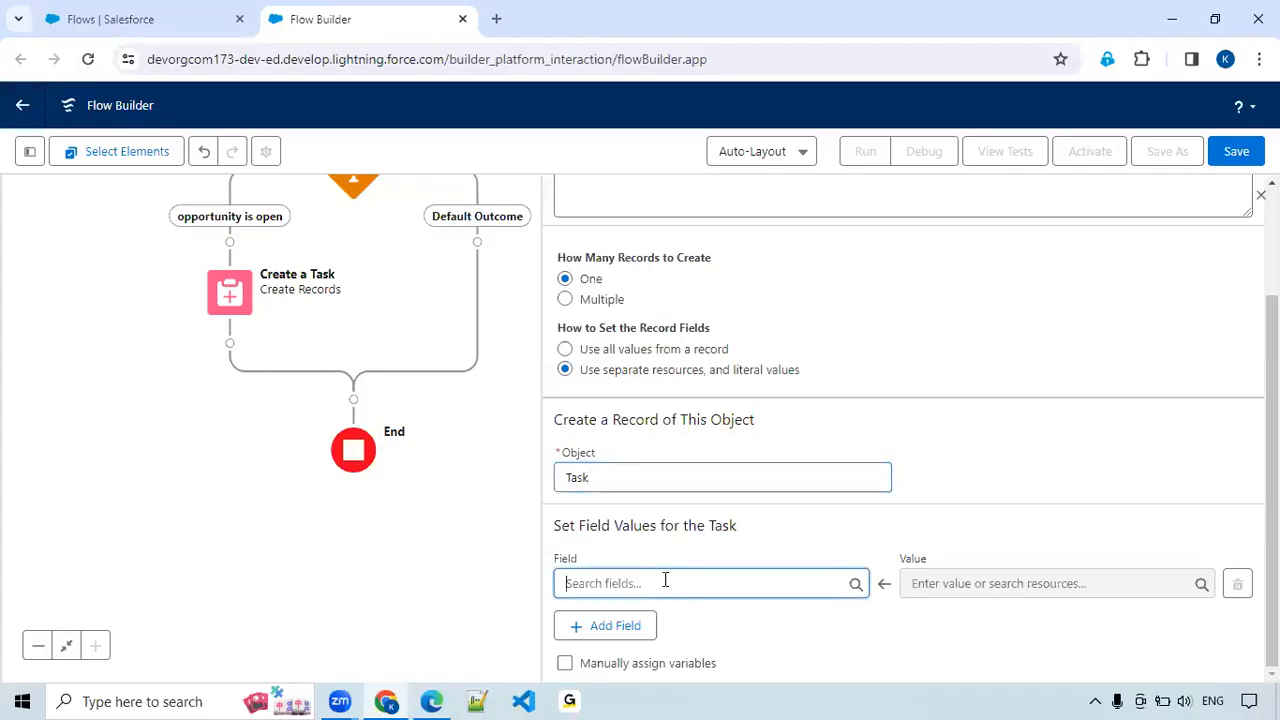
text(a)
key(BackSpace)
text(ow)
click(654, 553)
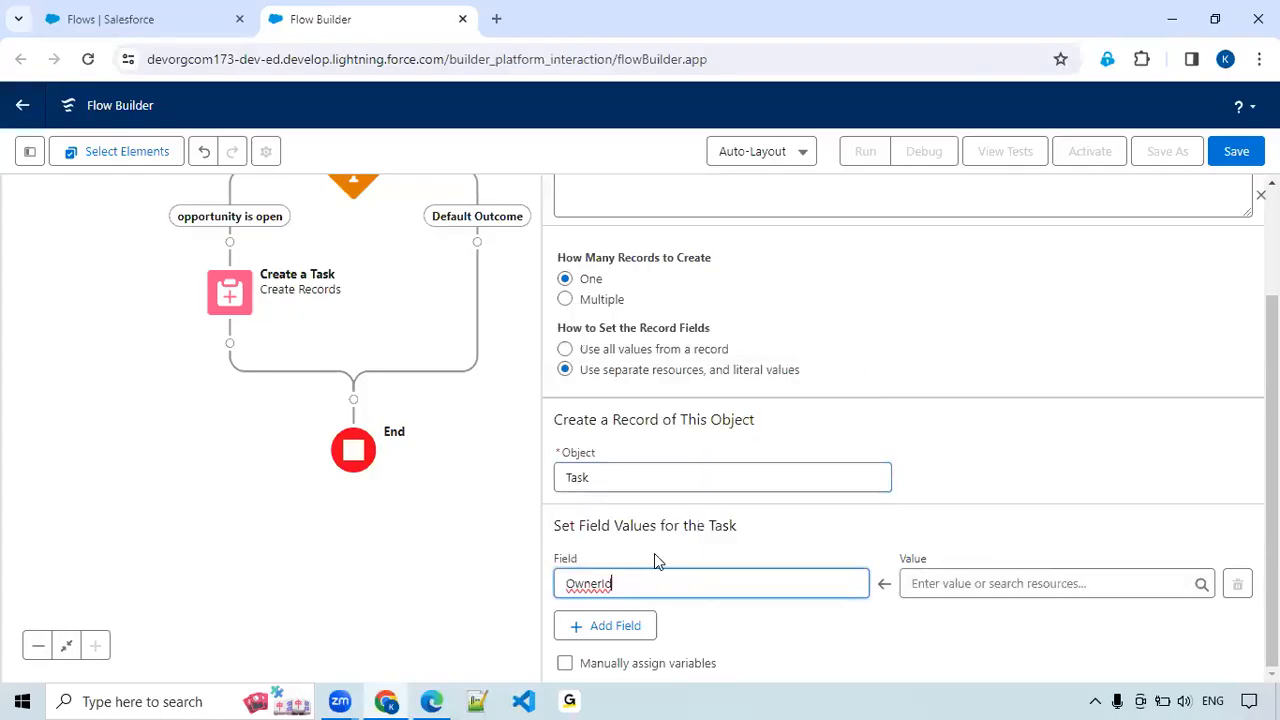
click(954, 583)
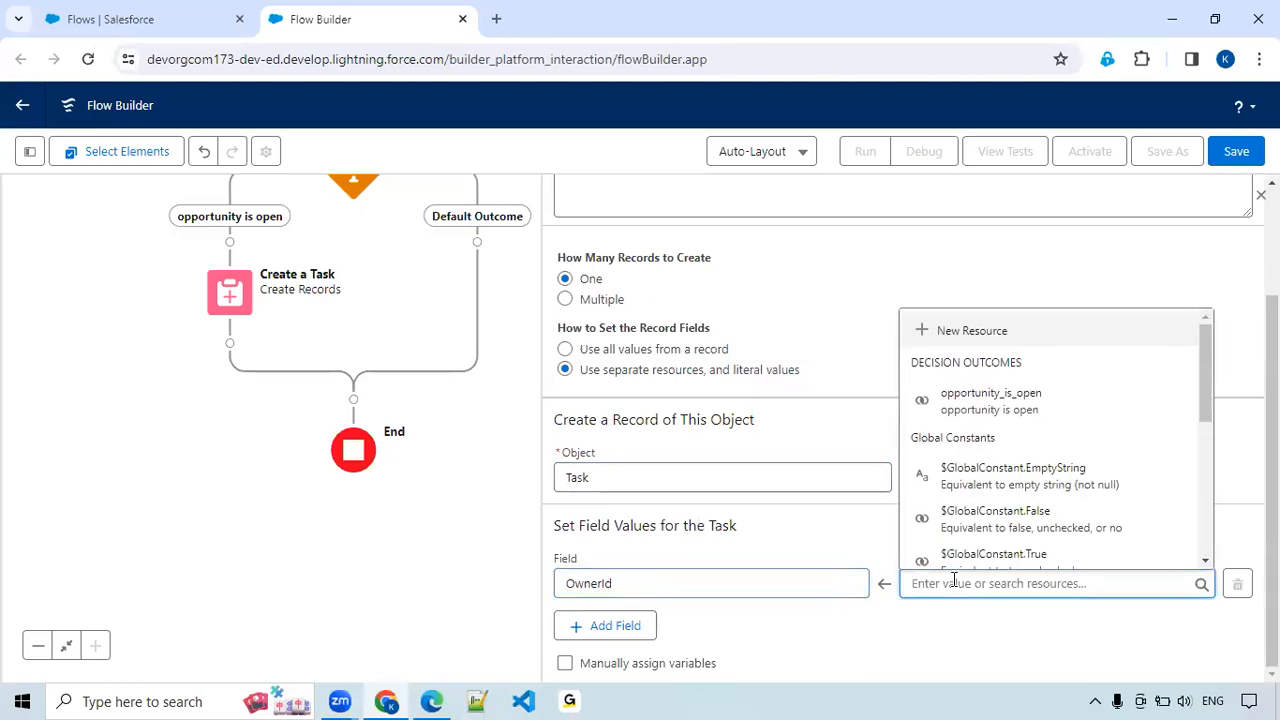
text(opp)
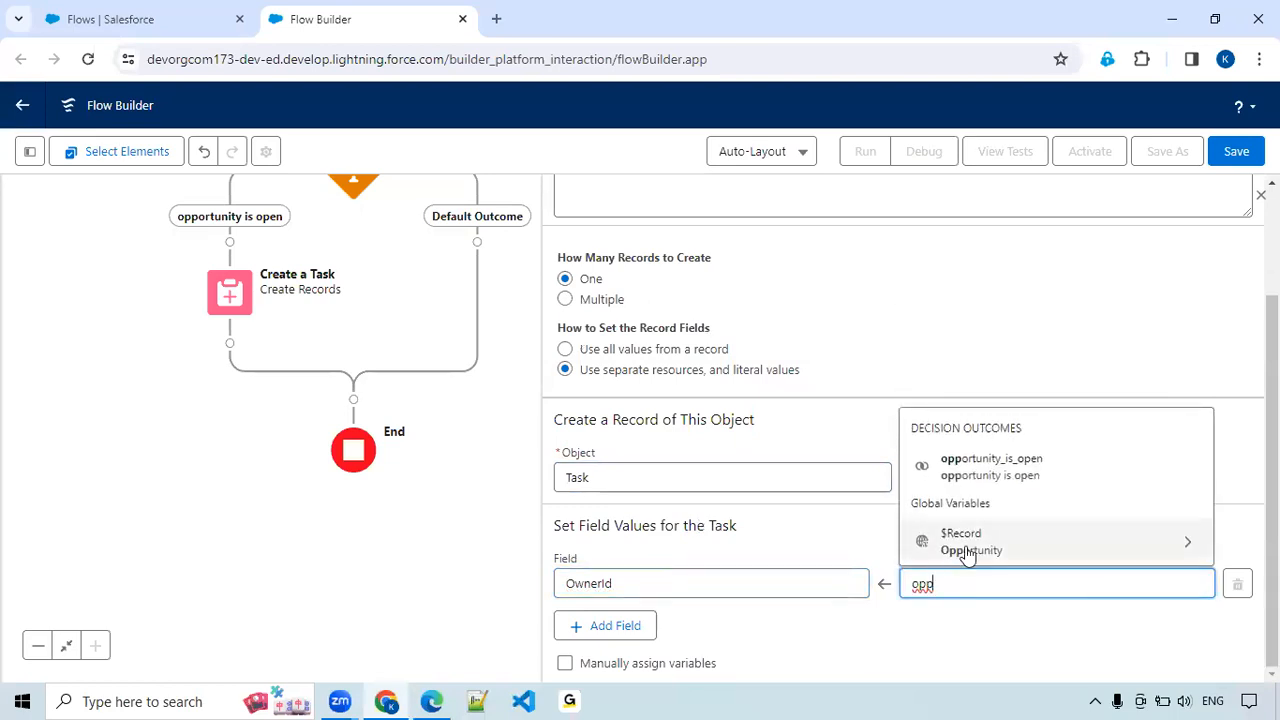
click(966, 545)
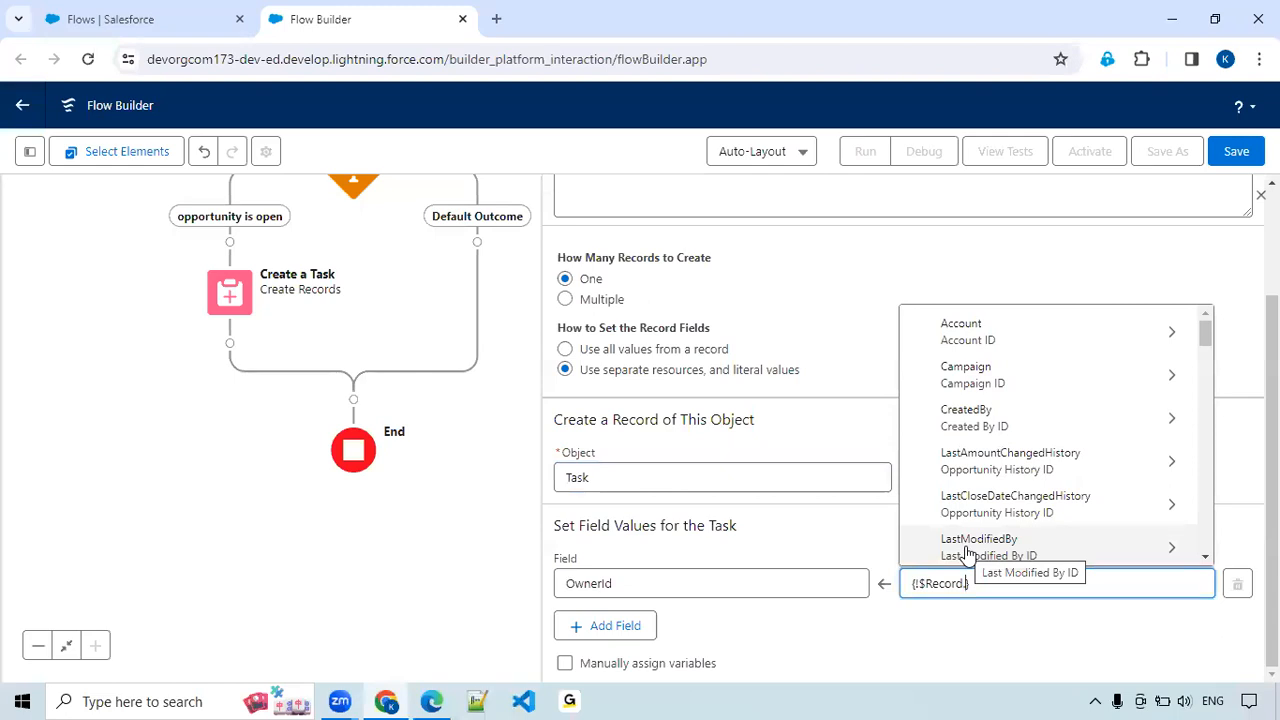
text(Ow)
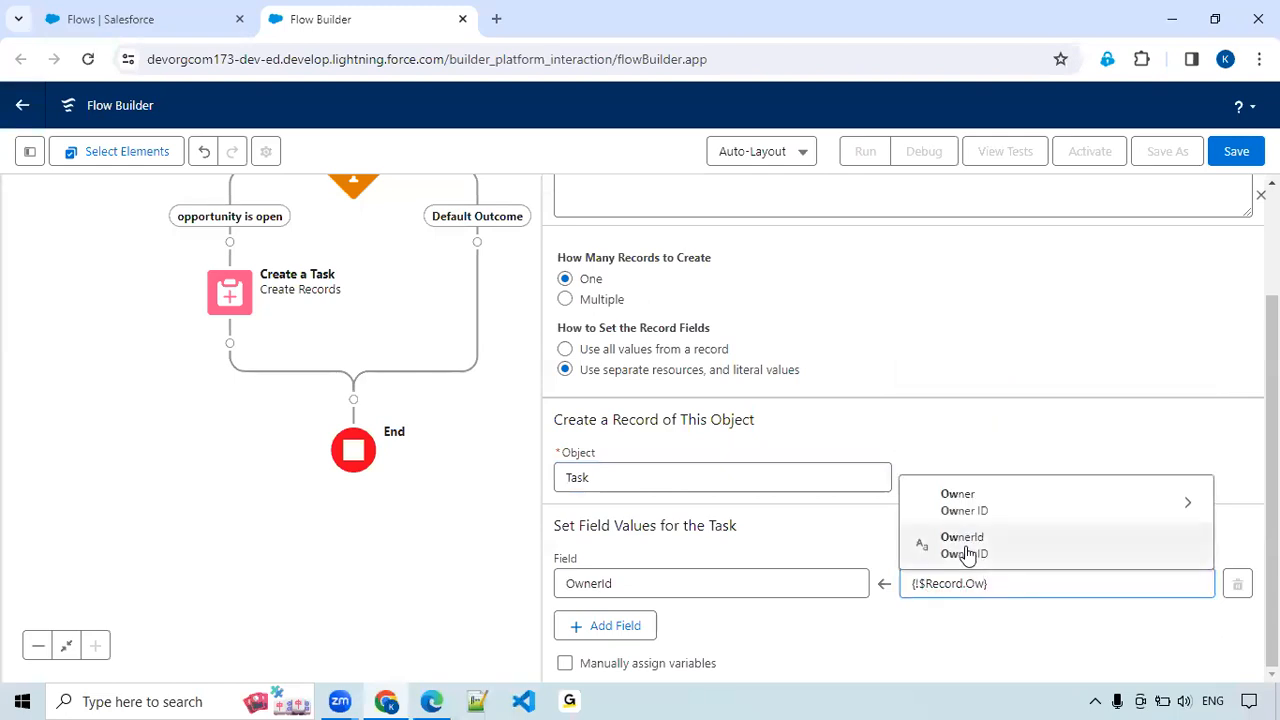
click(964, 546)
Add a second field value that sets the task's Status to In Progress.
click(619, 636)
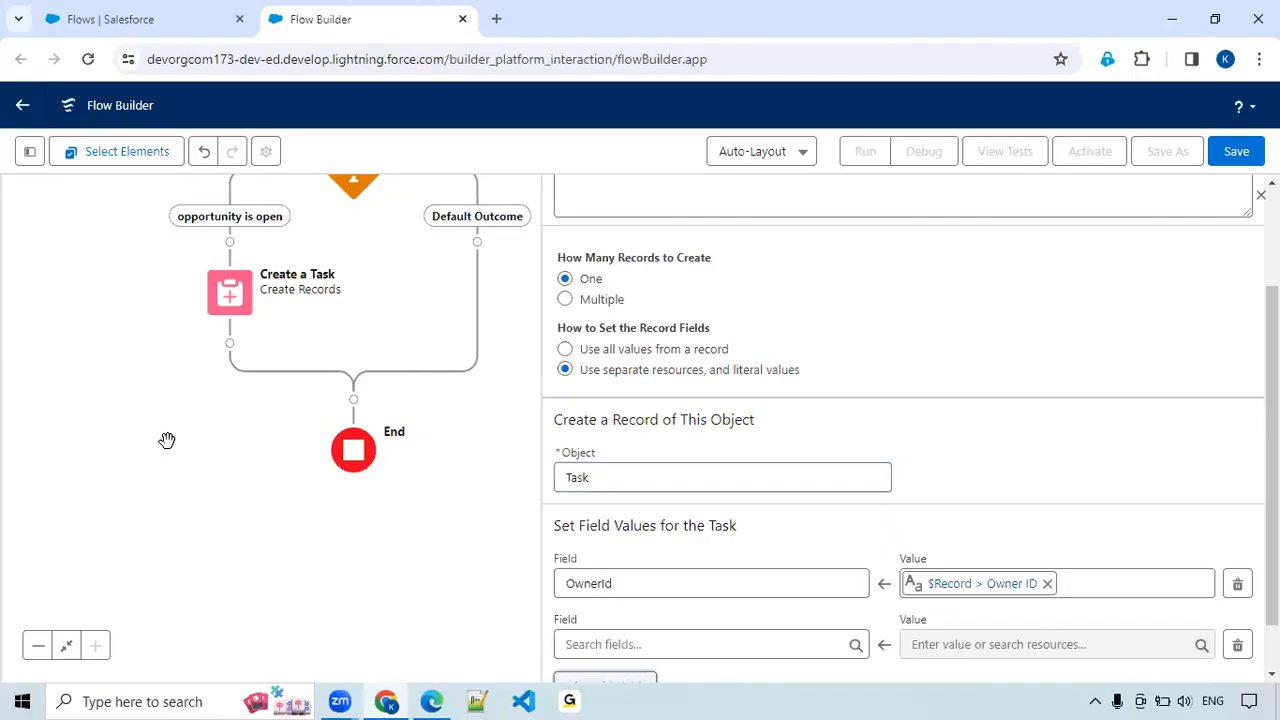
click(657, 644)
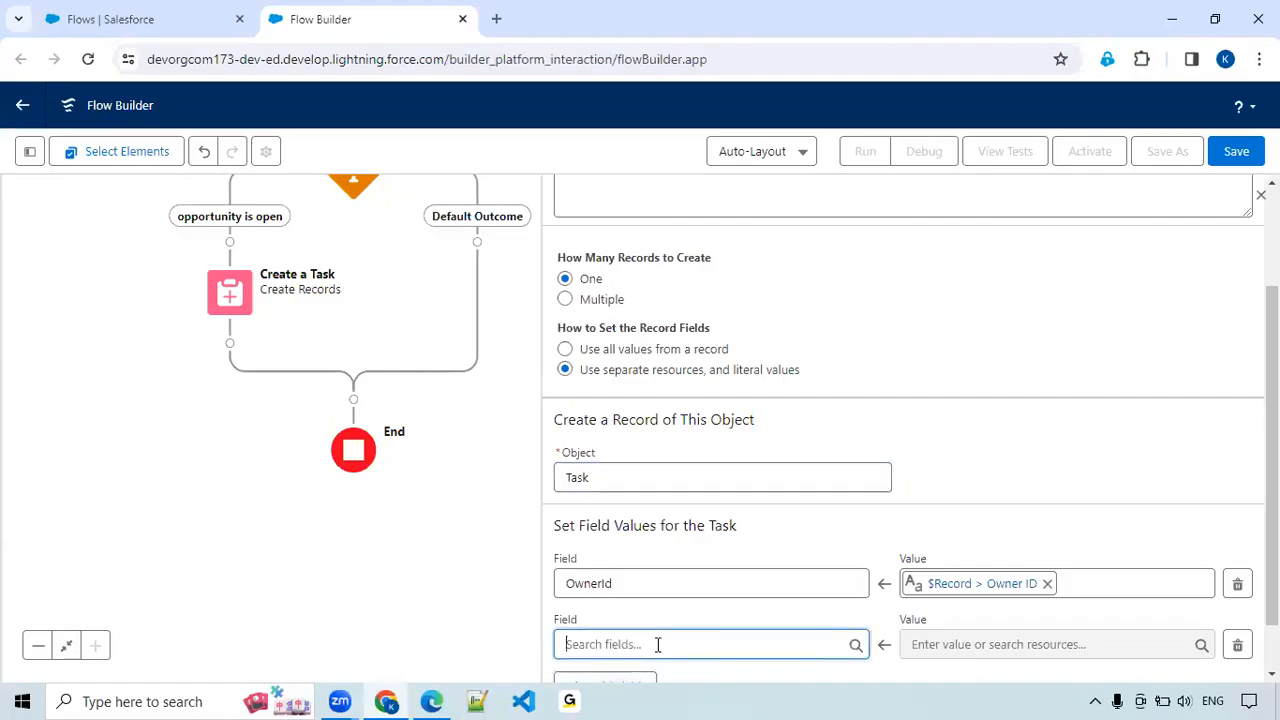
text(stat)
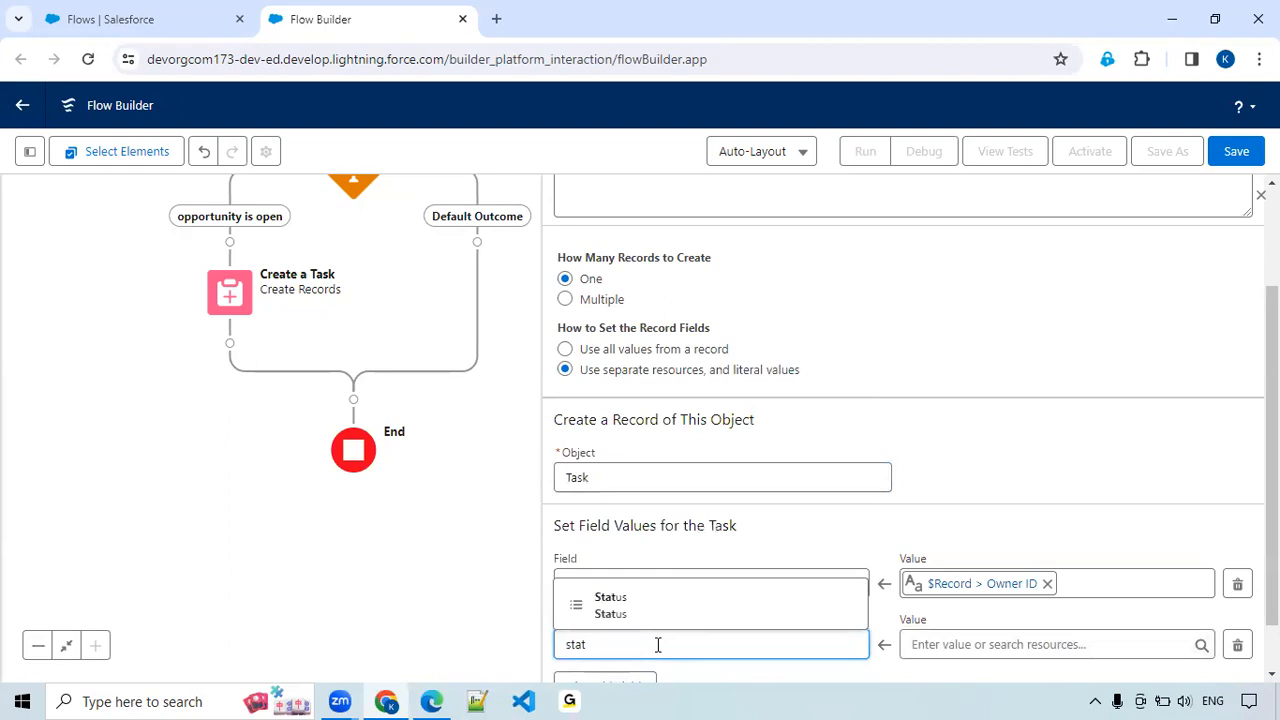
click(656, 616)
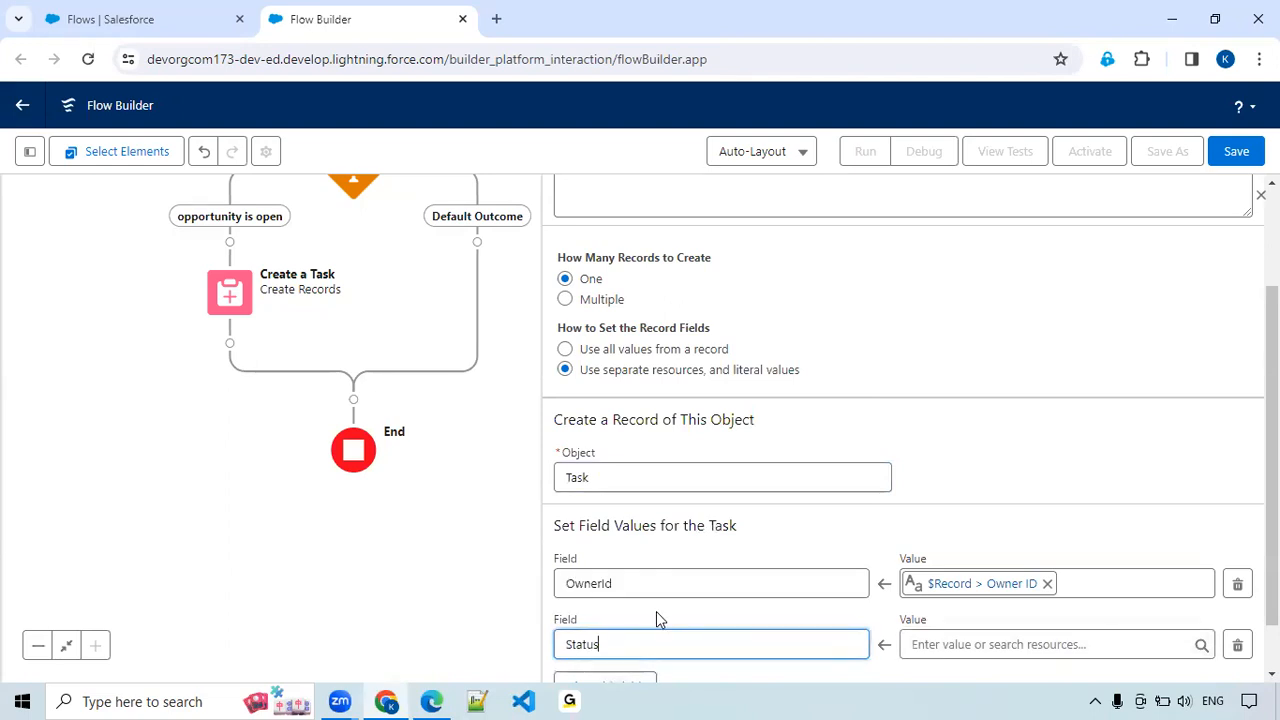
click(992, 645)
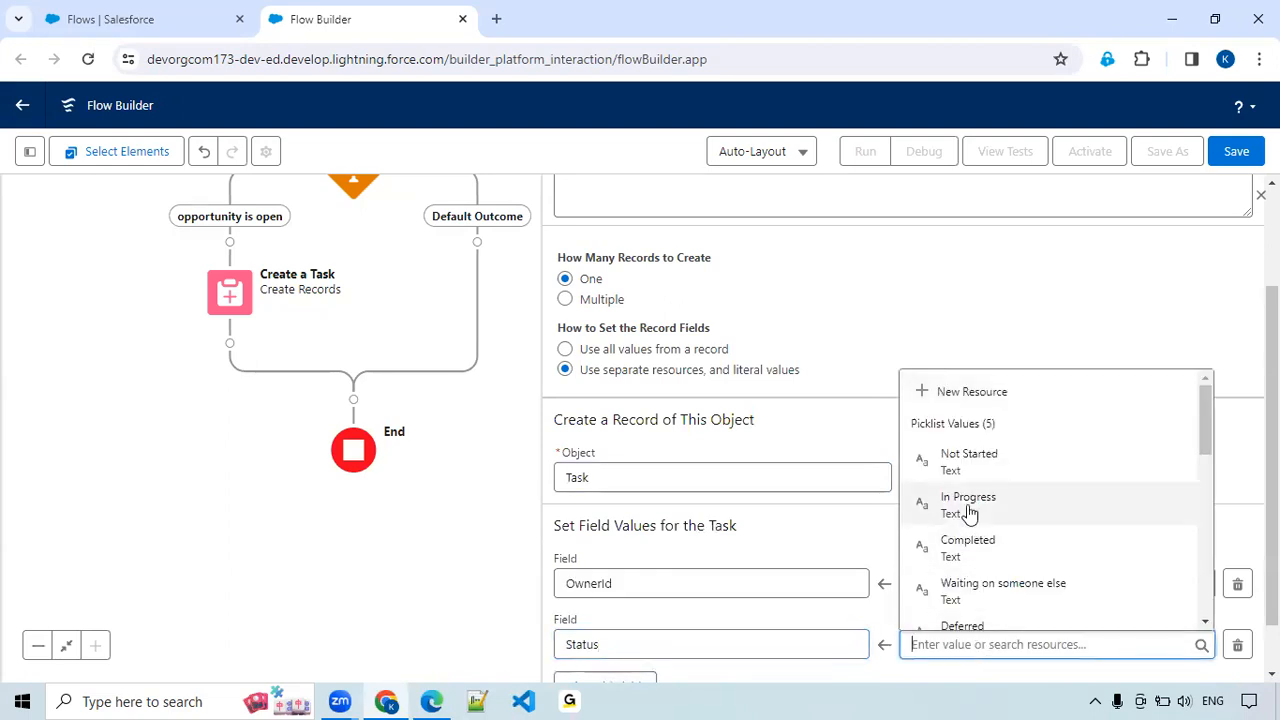
click(950, 510)
Add a third field row to the task's field values and choose Subject as its field.
scroll(614, 597, down, 1)
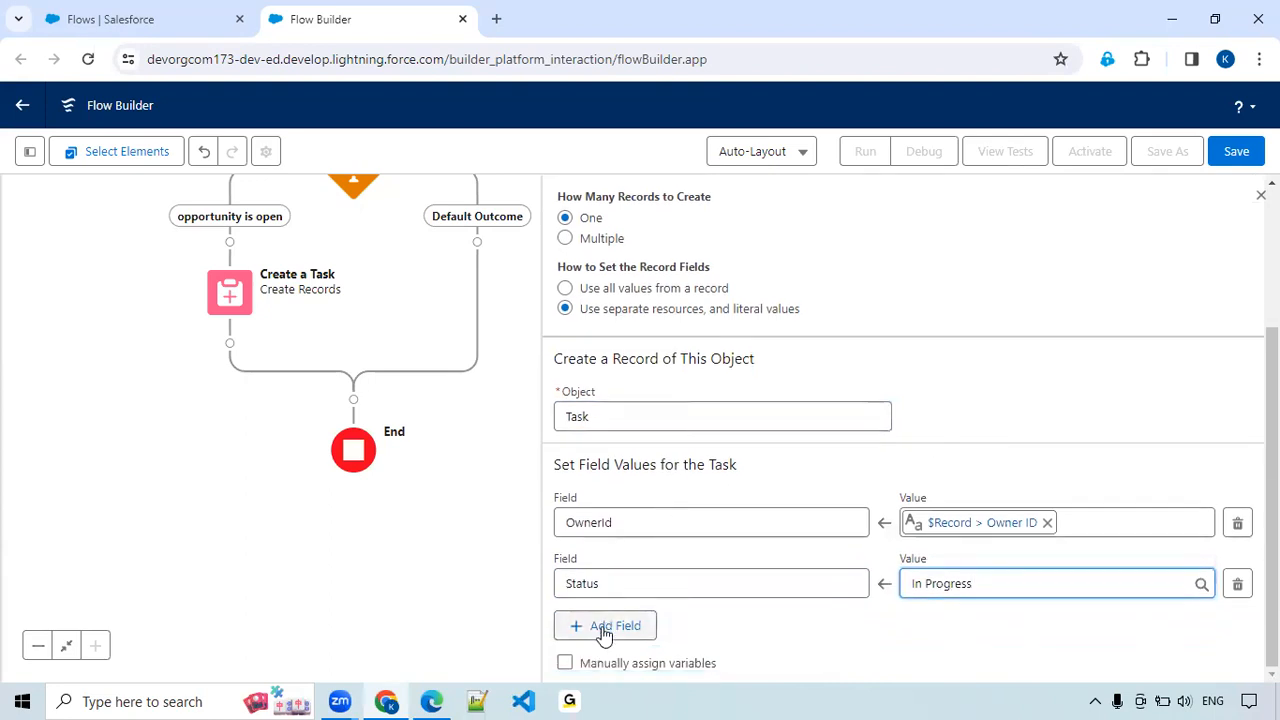
click(604, 630)
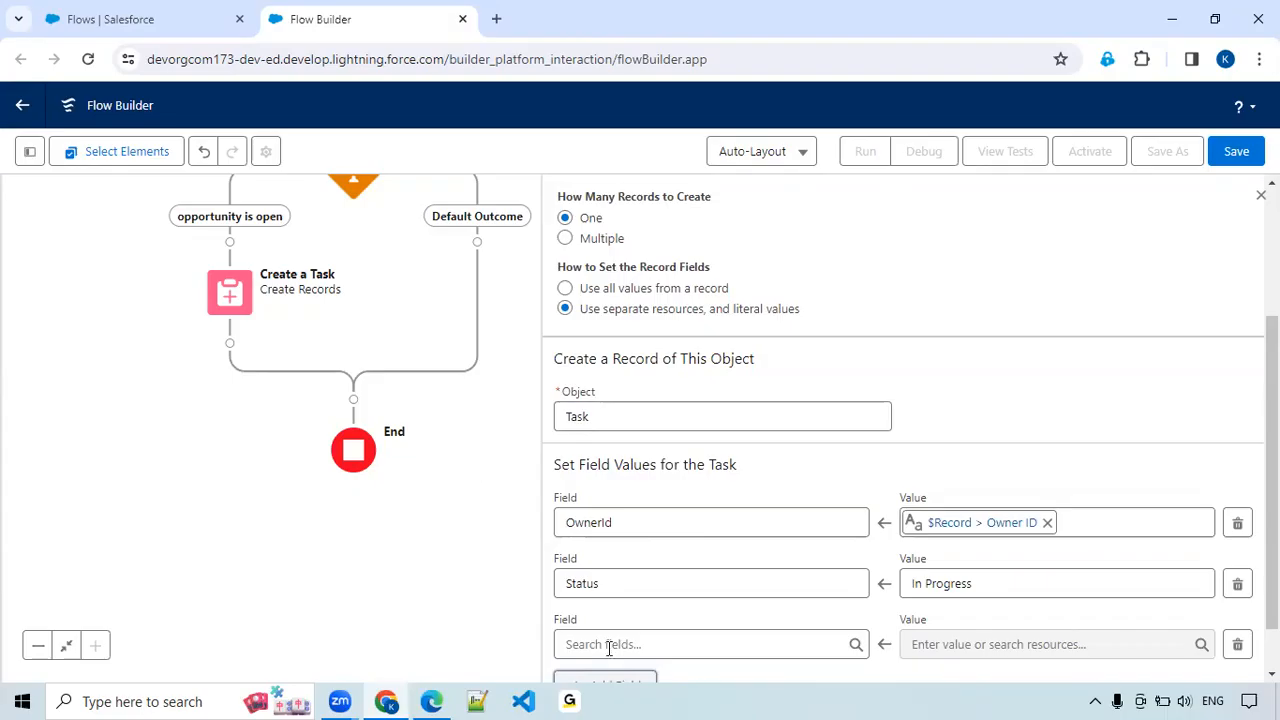
click(609, 644)
text(Su)
text(b)
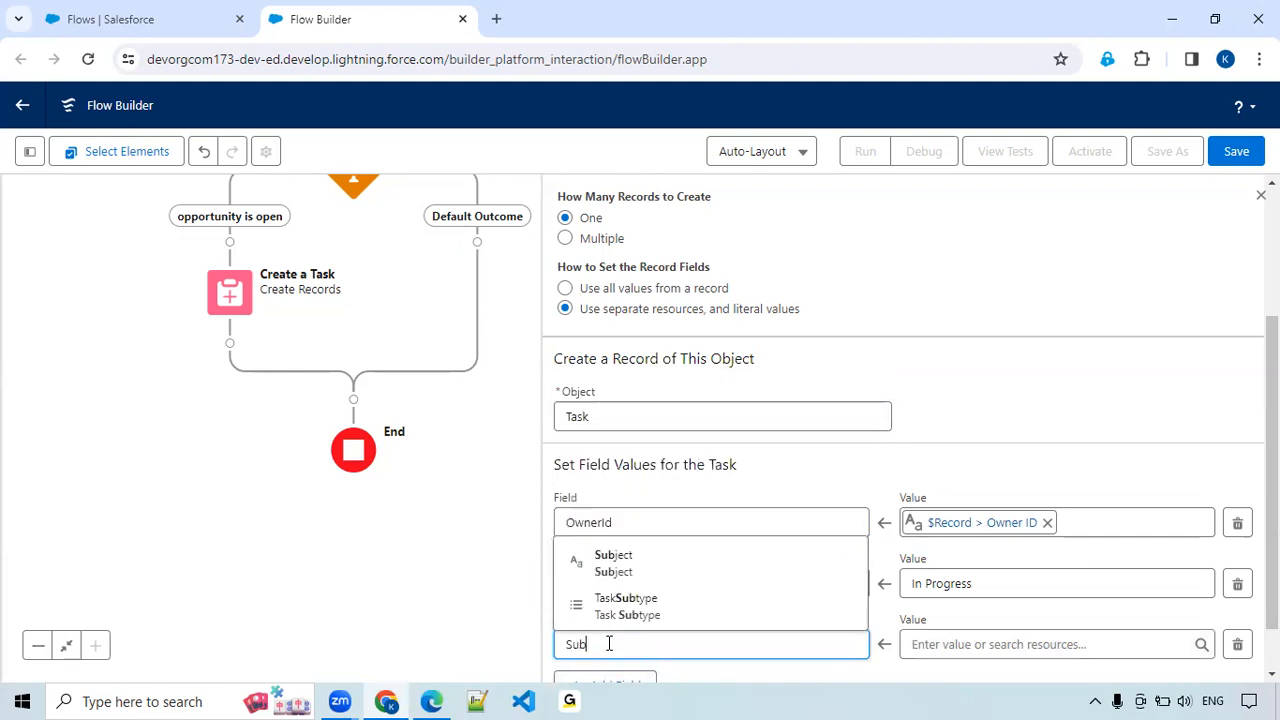
click(632, 564)
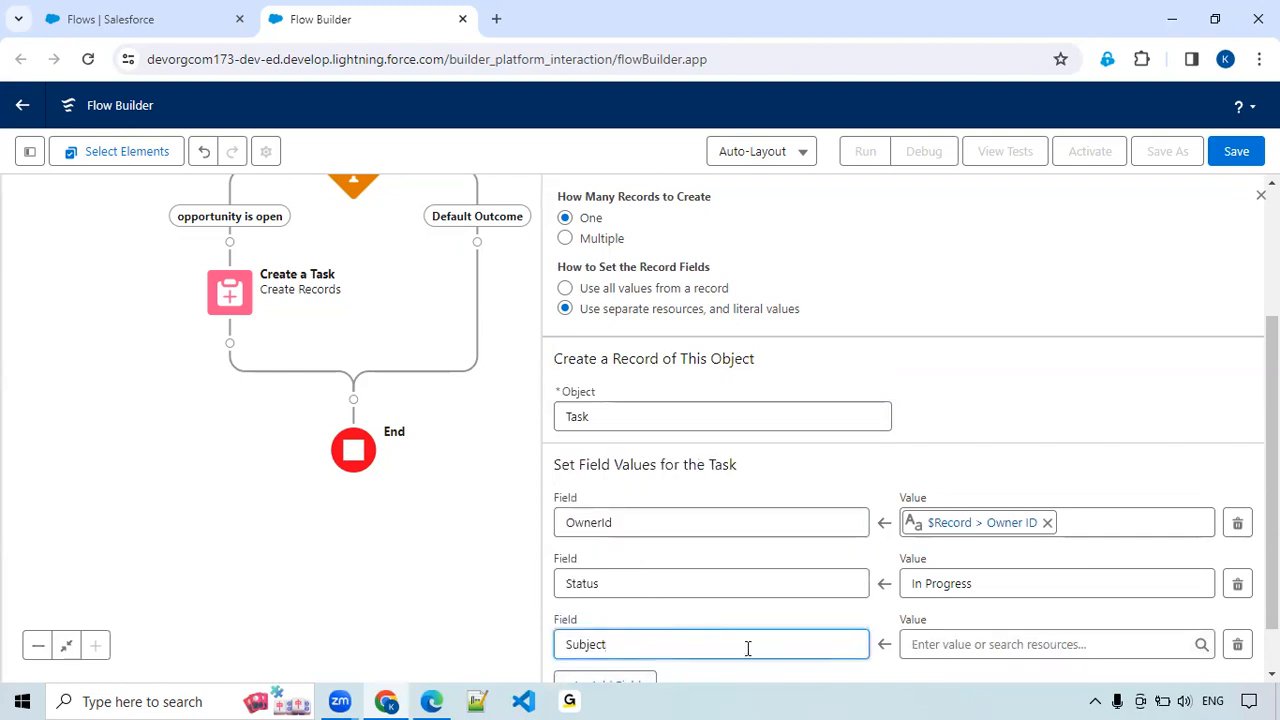
Start a new resource for the Subject value and make it a Formula.
click(990, 645)
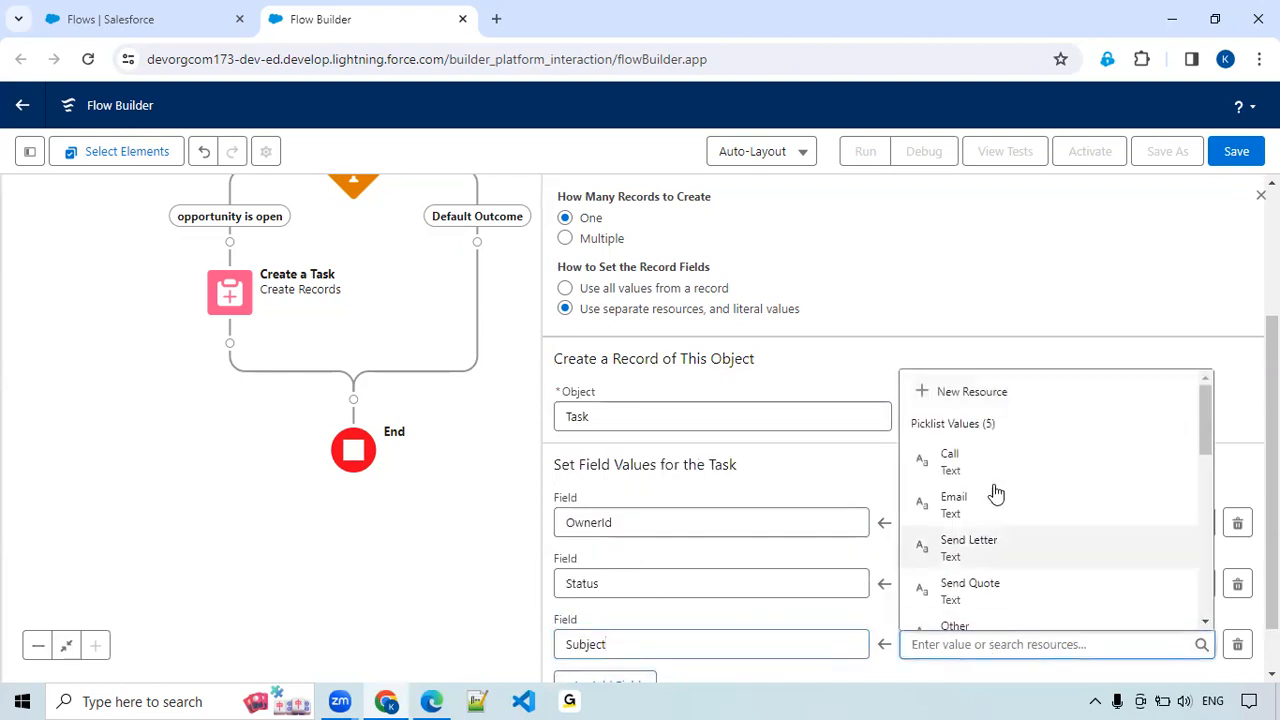
click(978, 392)
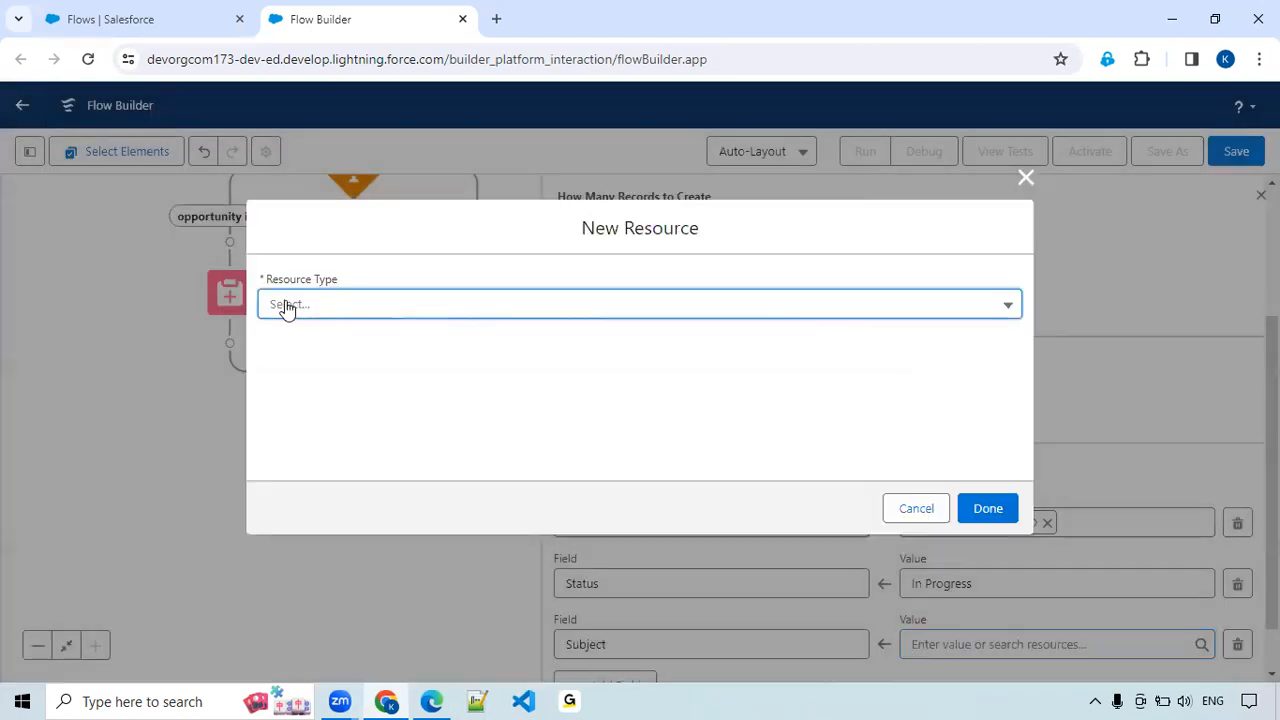
click(309, 308)
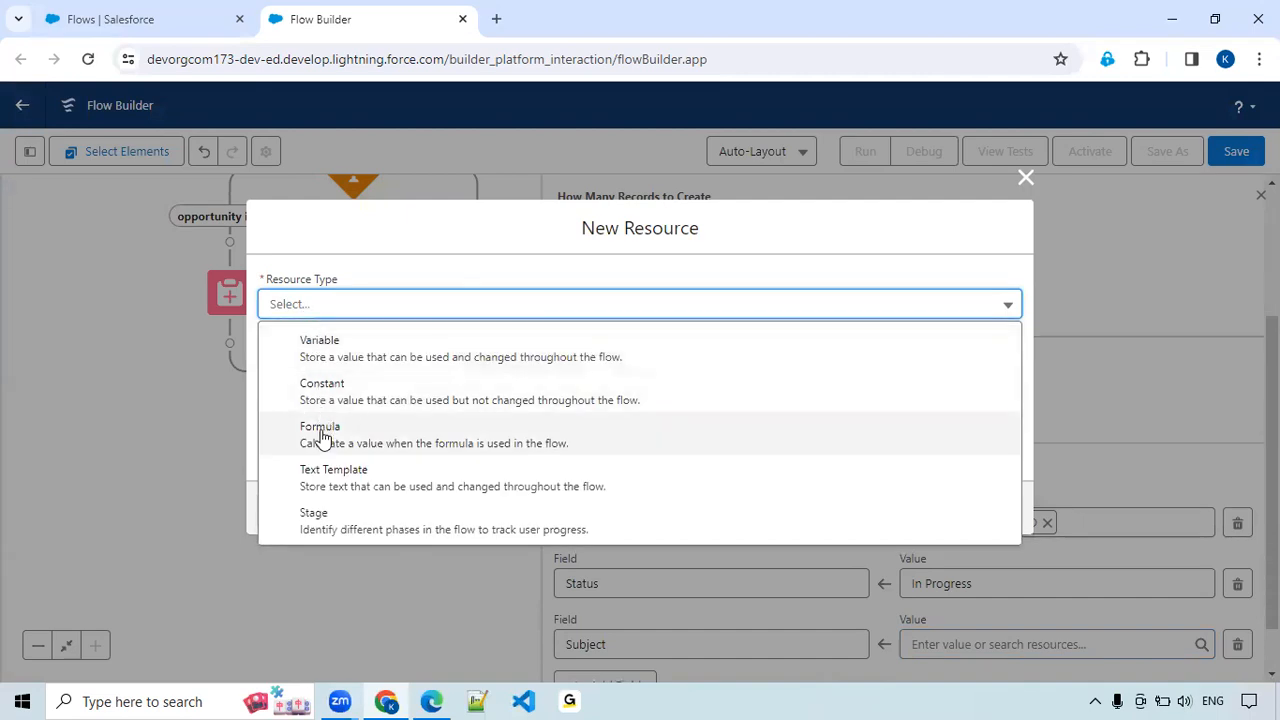
click(320, 435)
Give the formula resource the API name for_TSubject and the data type Text.
click(314, 307)
text(for_)
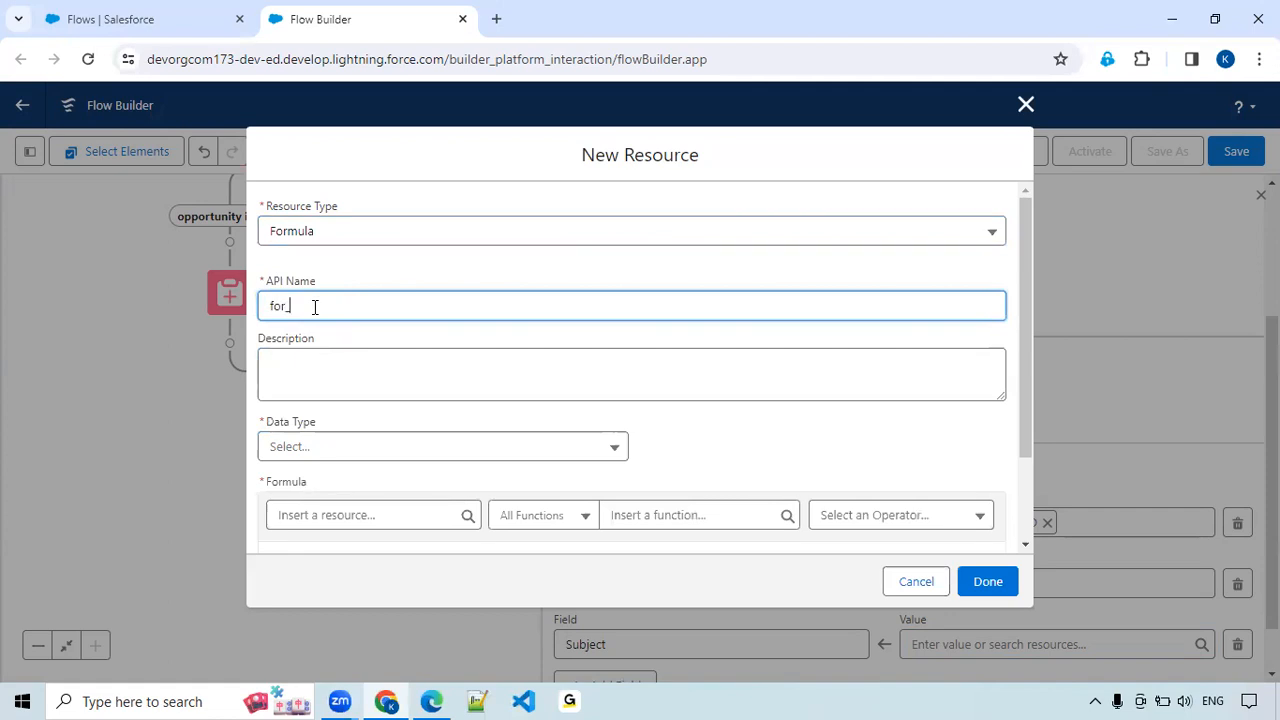
text(TSubject)
click(353, 449)
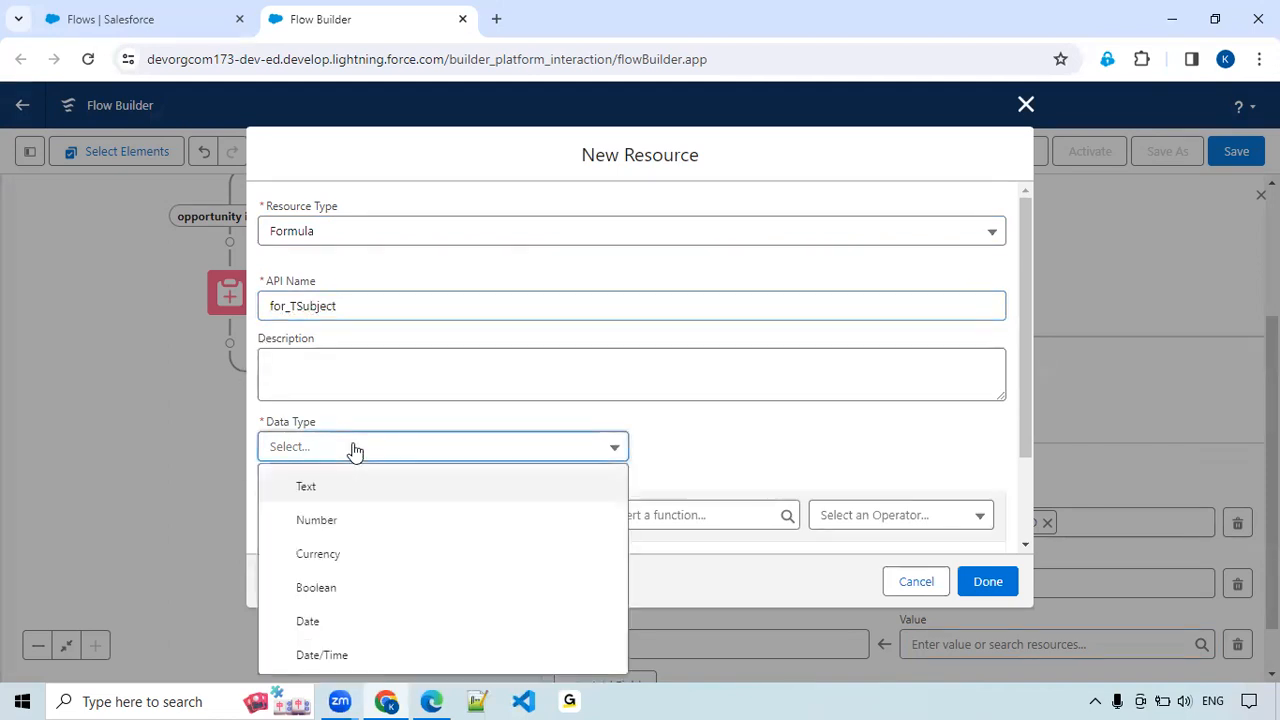
click(317, 490)
Enter Follow Up as the beginning of the for_TSubject formula.
scroll(438, 341, down, 2)
click(314, 404)
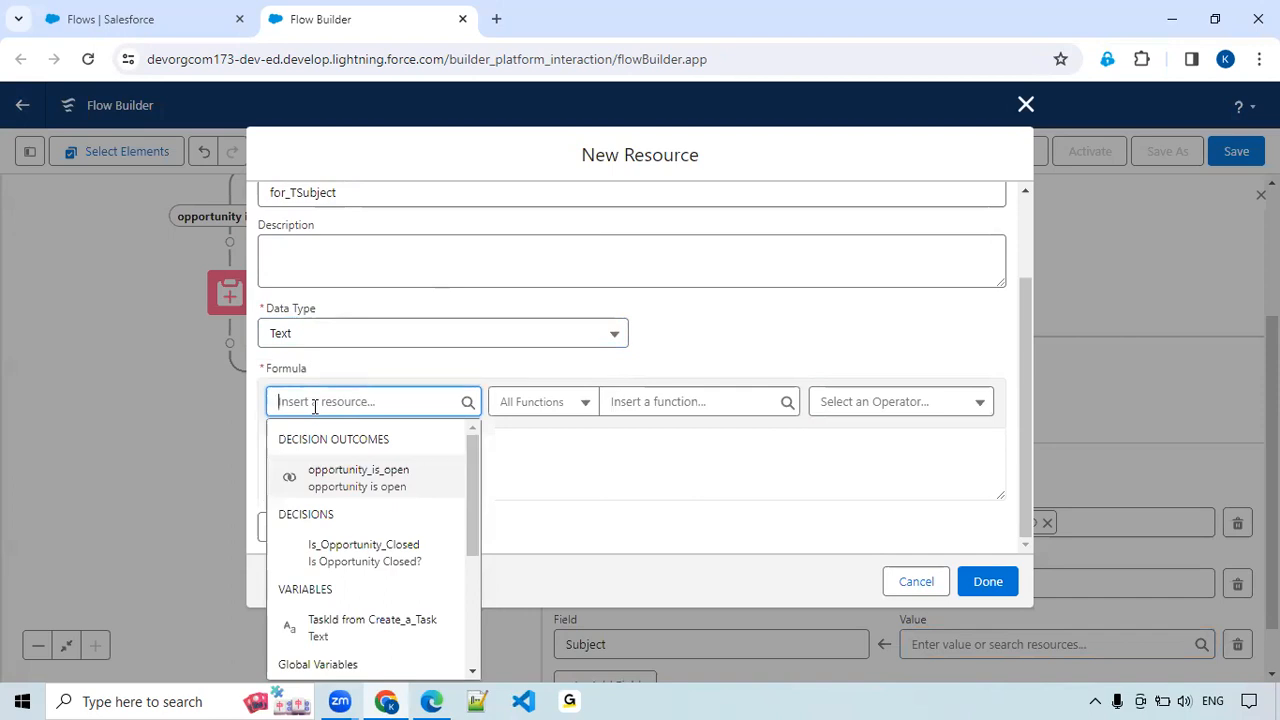
click(623, 465)
text(Fo)
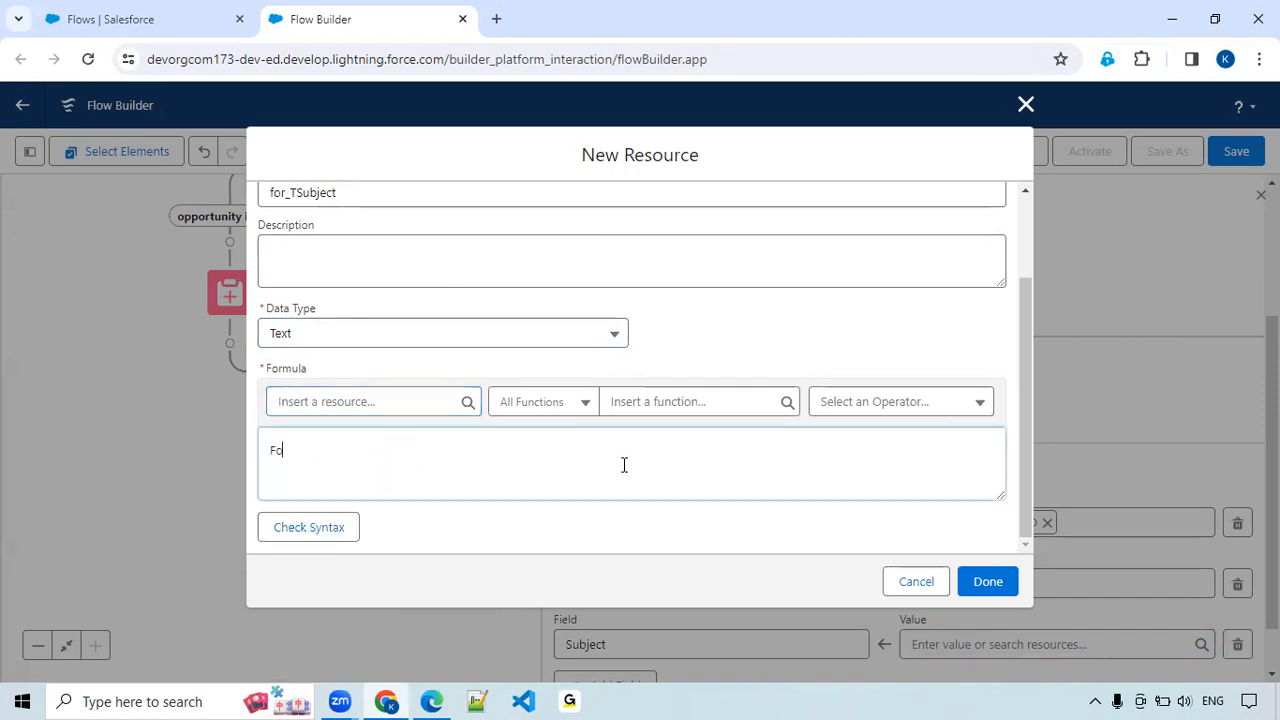
text(llow Up)
key(Home)
text(=)
key(BackSpace)
scroll(437, 465, up, 2)
scroll(389, 500, down, 2)
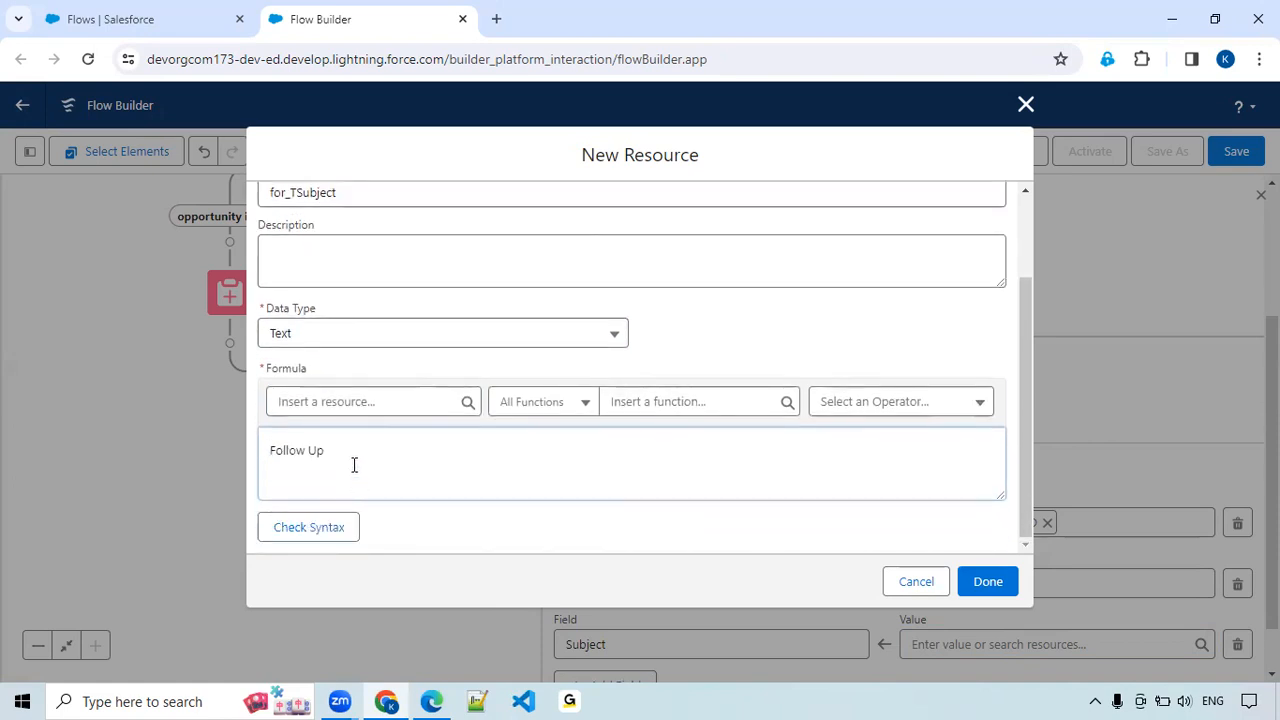
Turn the formula text into the quoted literal 'Follow Up-' followed by a + operator.
text(+)
key(Left)
key(Left)
key(Left)
key(Left)
key(Left)
key(Left)
key(Left)
text(')
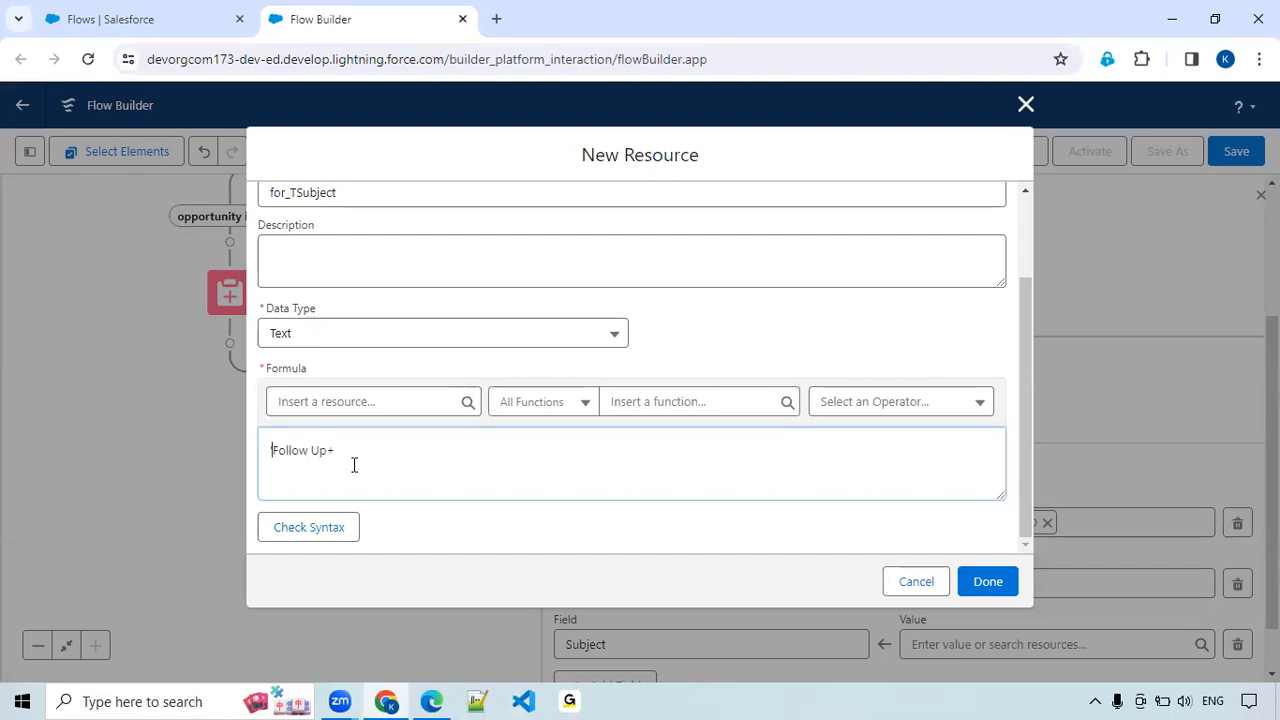
key(ctrl+Right)
key(ctrl+Right)
text('-)
key(End)
Append the opportunity's name to the formula by inserting the resource {!$Record.Name}.
click(363, 401)
text(opp)
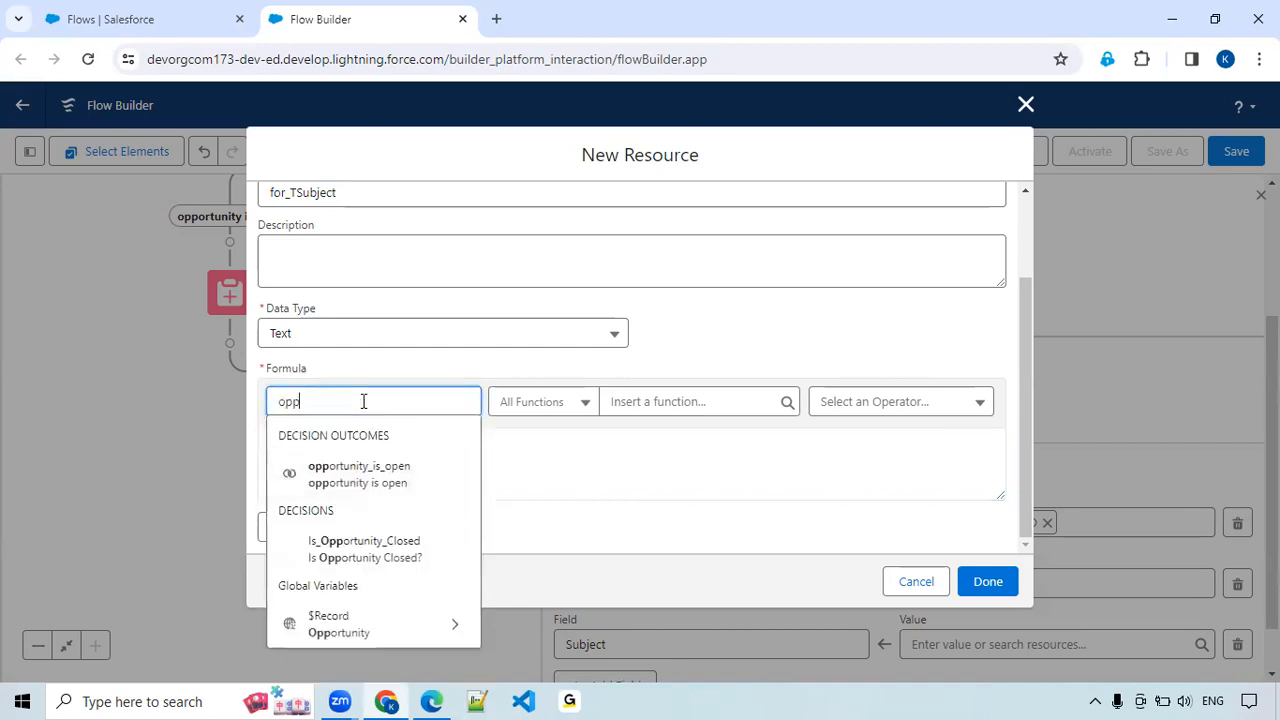
click(427, 625)
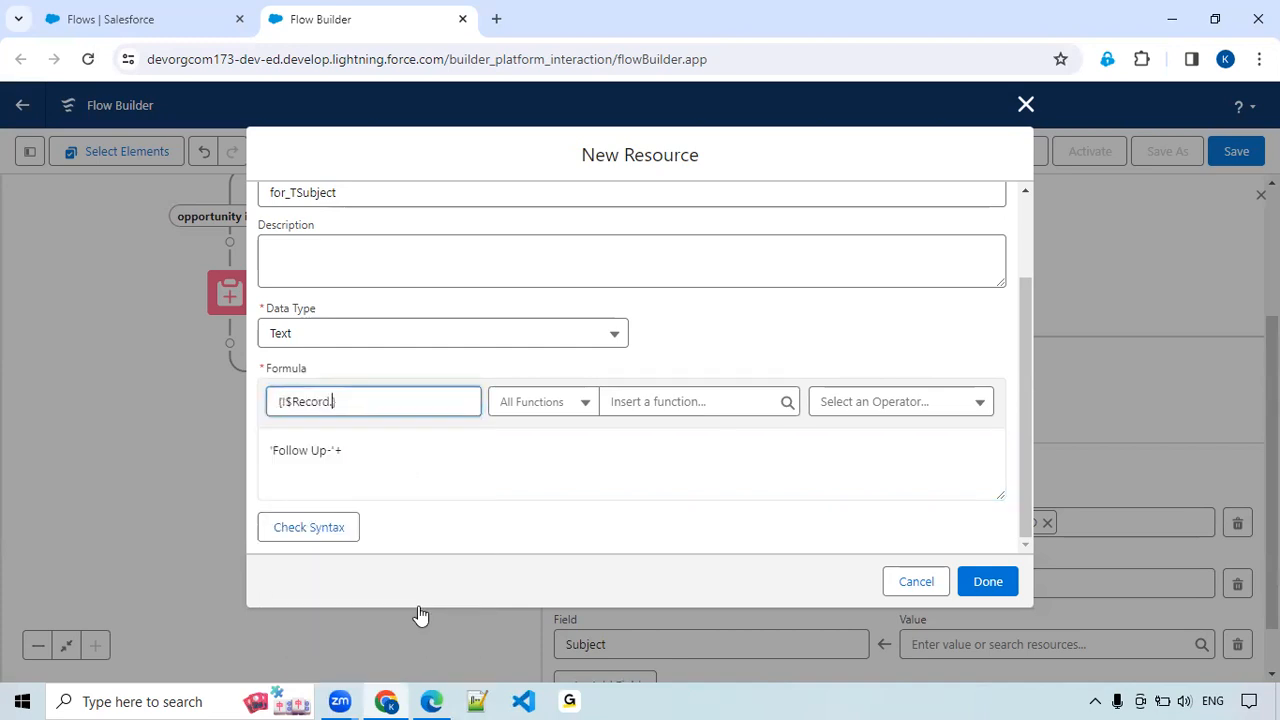
text(Name)
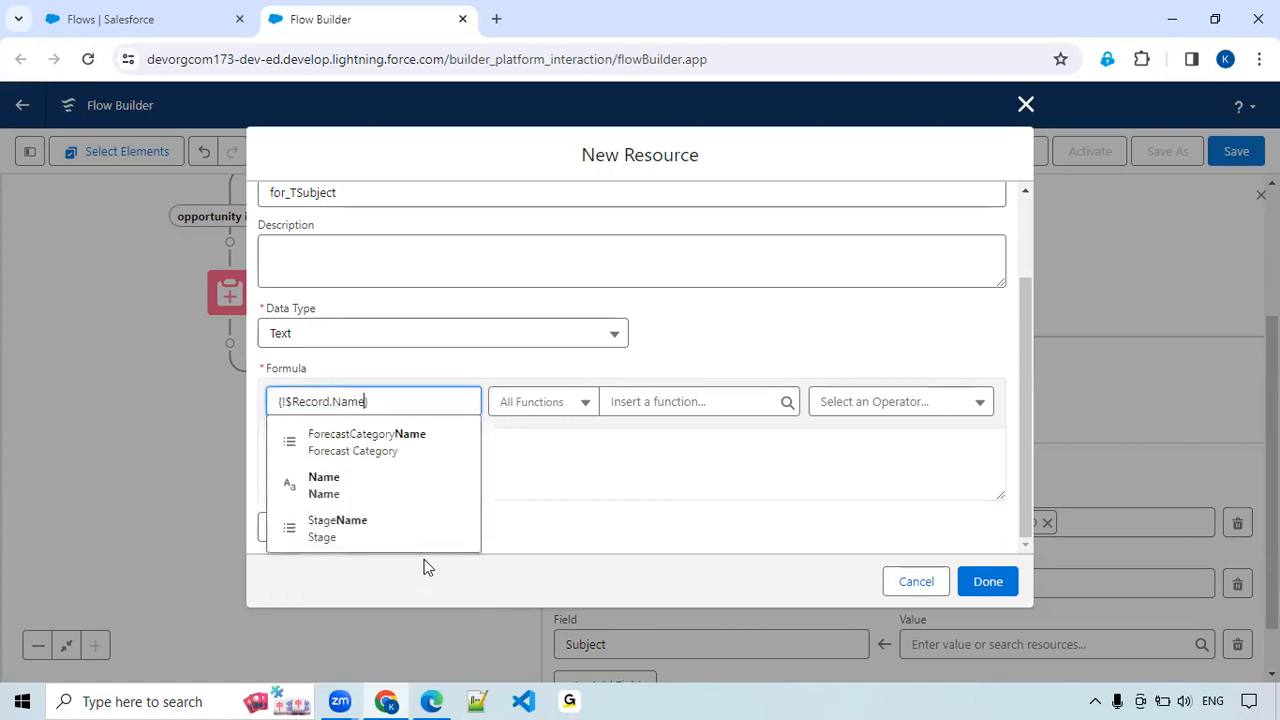
click(392, 486)
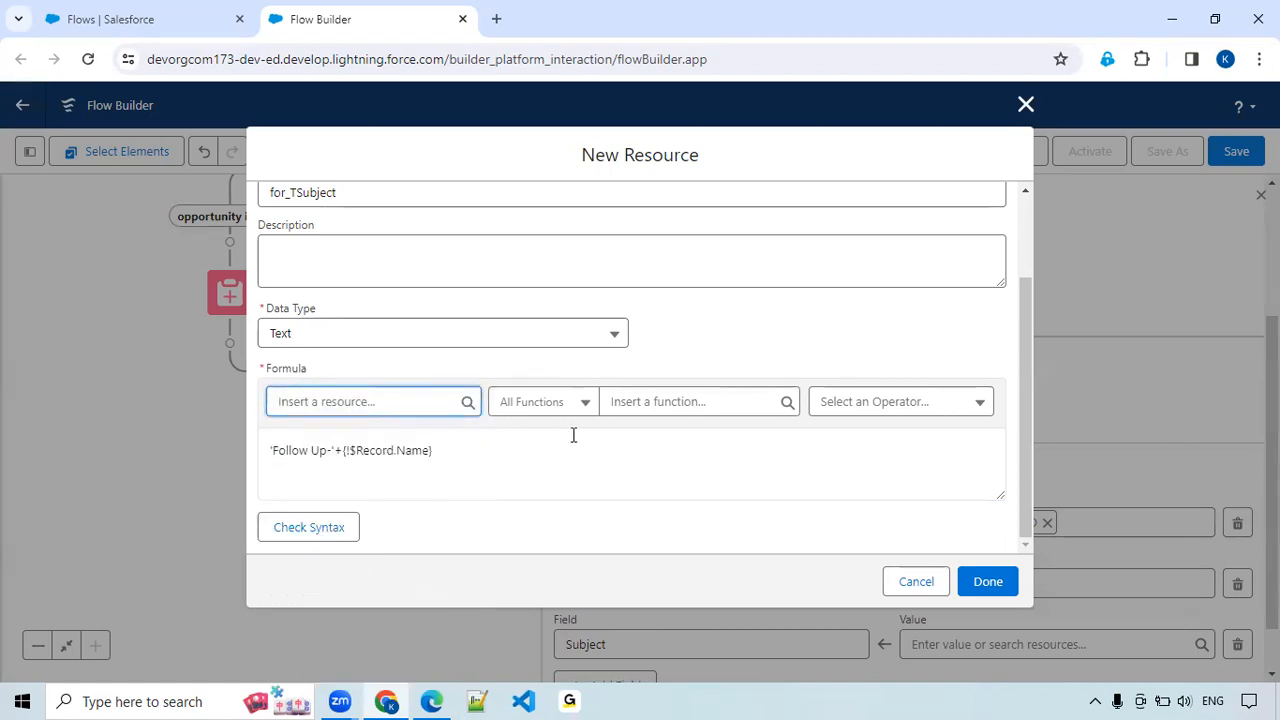
Check the formula's syntax and finish the resource so that it supplies the Subject value.
click(309, 529)
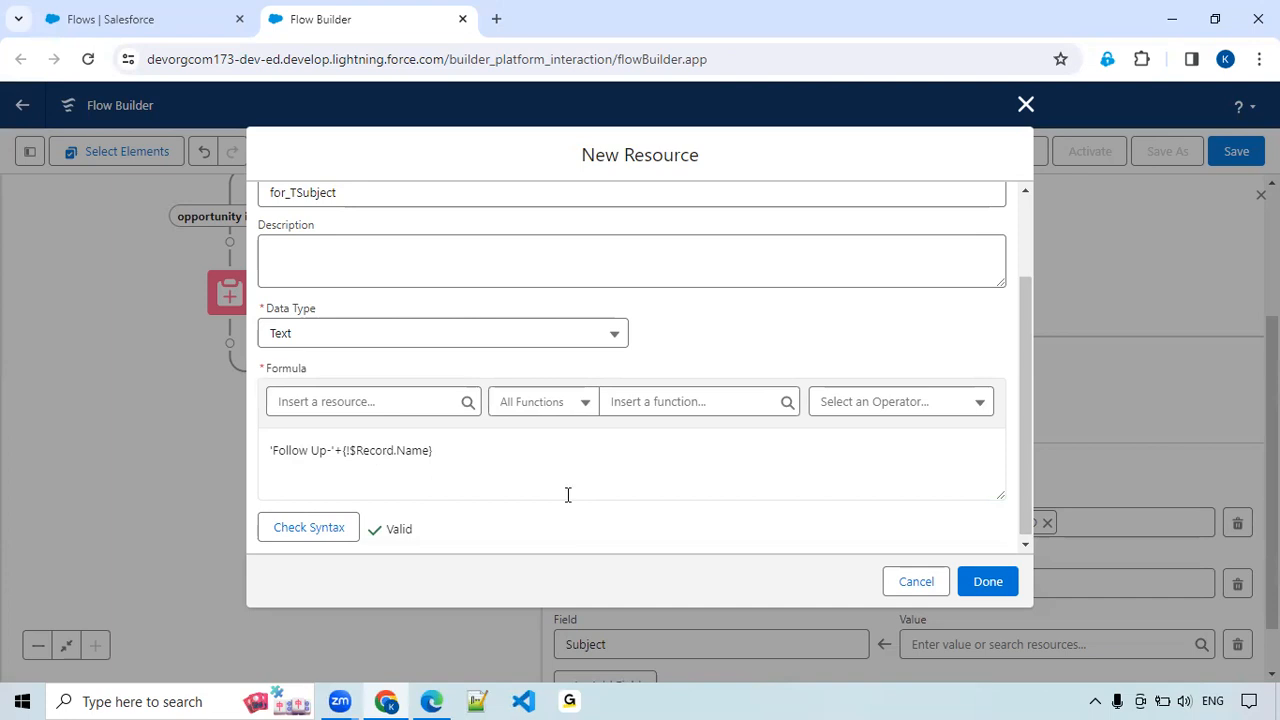
click(997, 584)
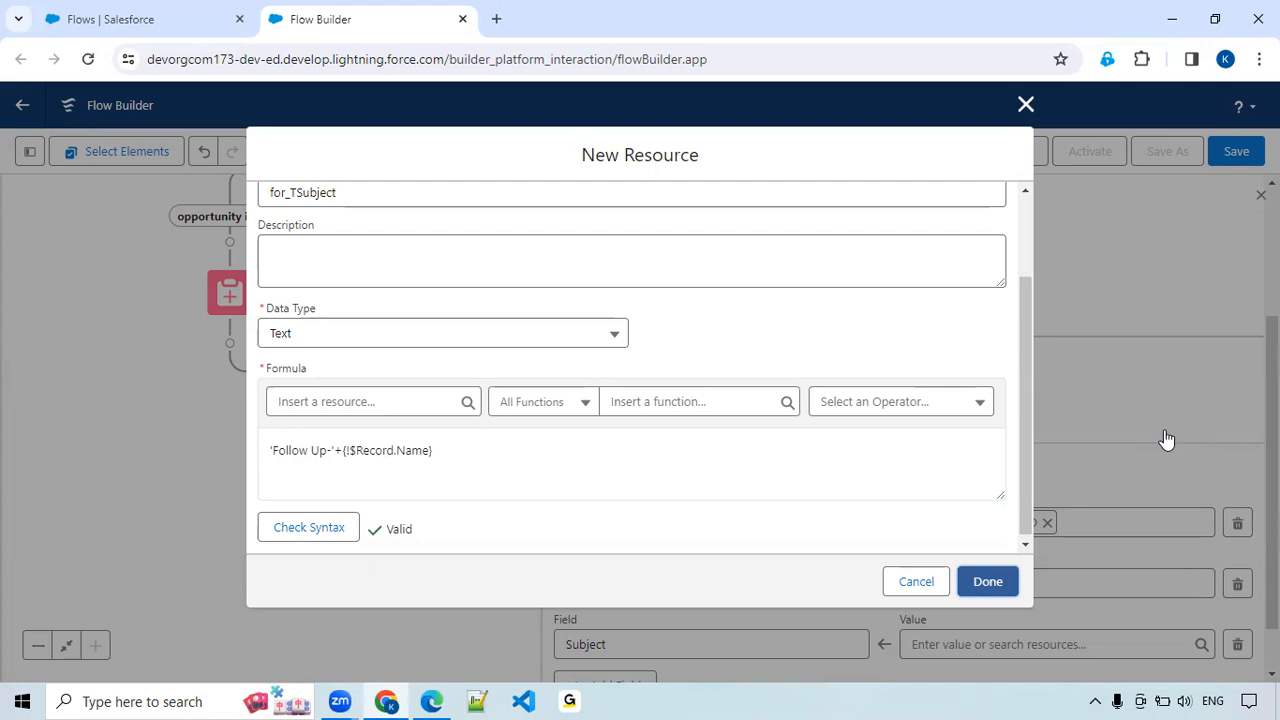
scroll(1164, 447, down, 1)
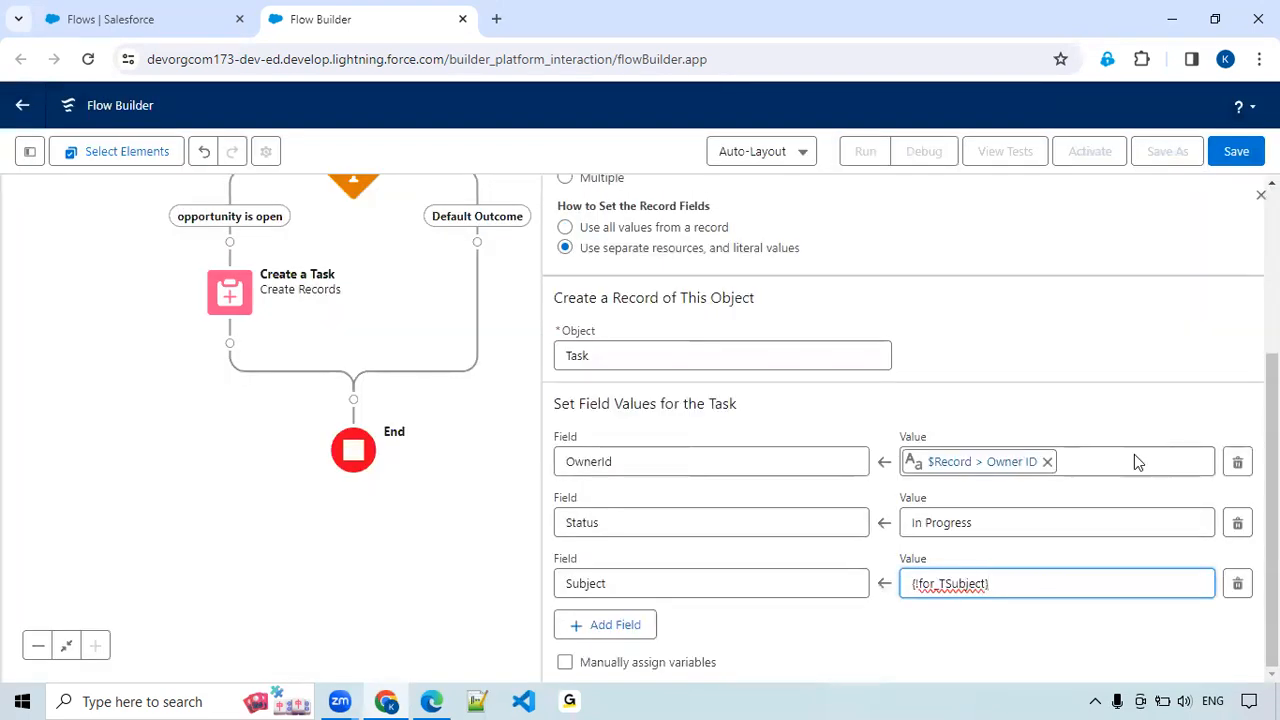
Add a fourth field row to the task's field values and choose the due date field ActivityDate.
click(620, 627)
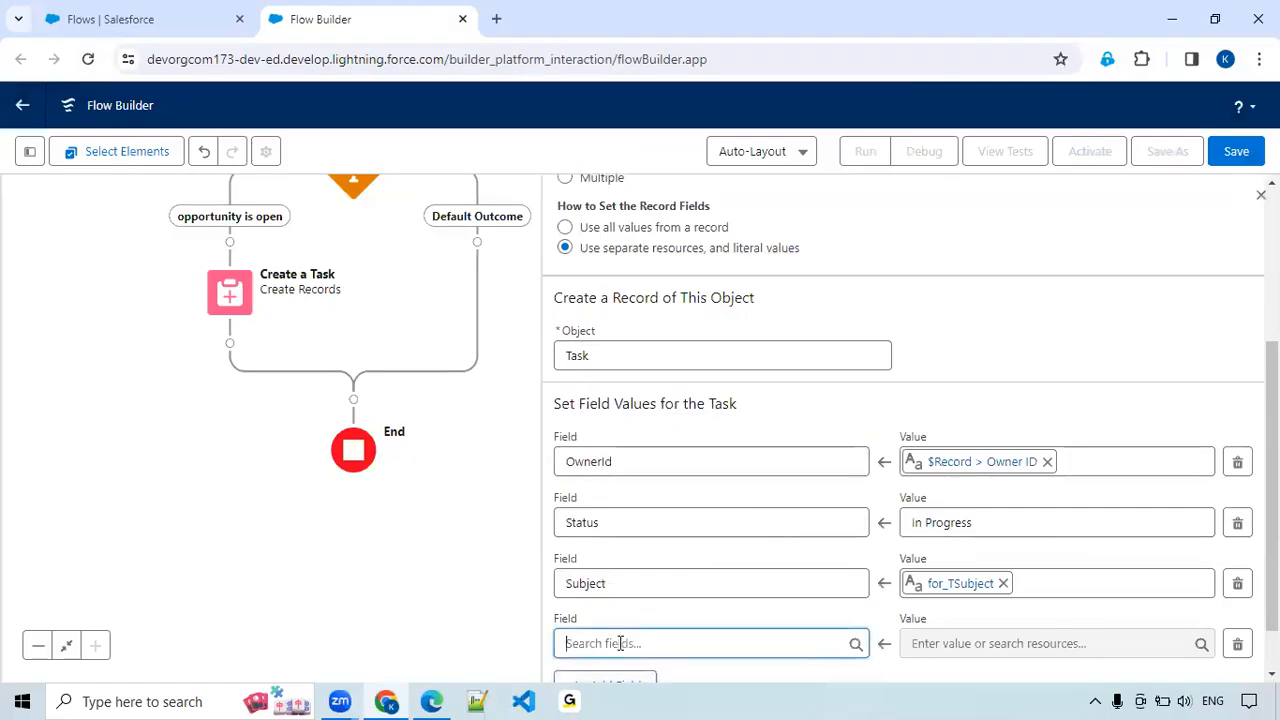
click(620, 643)
text(Du)
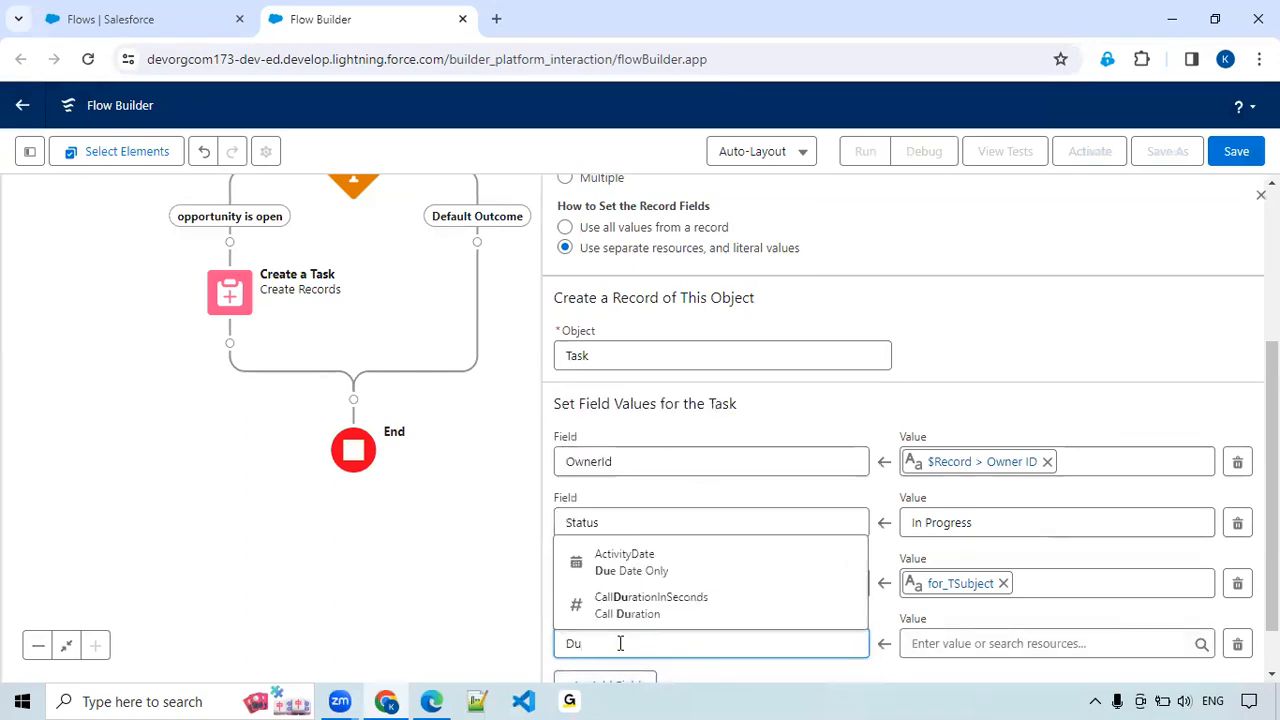
click(669, 566)
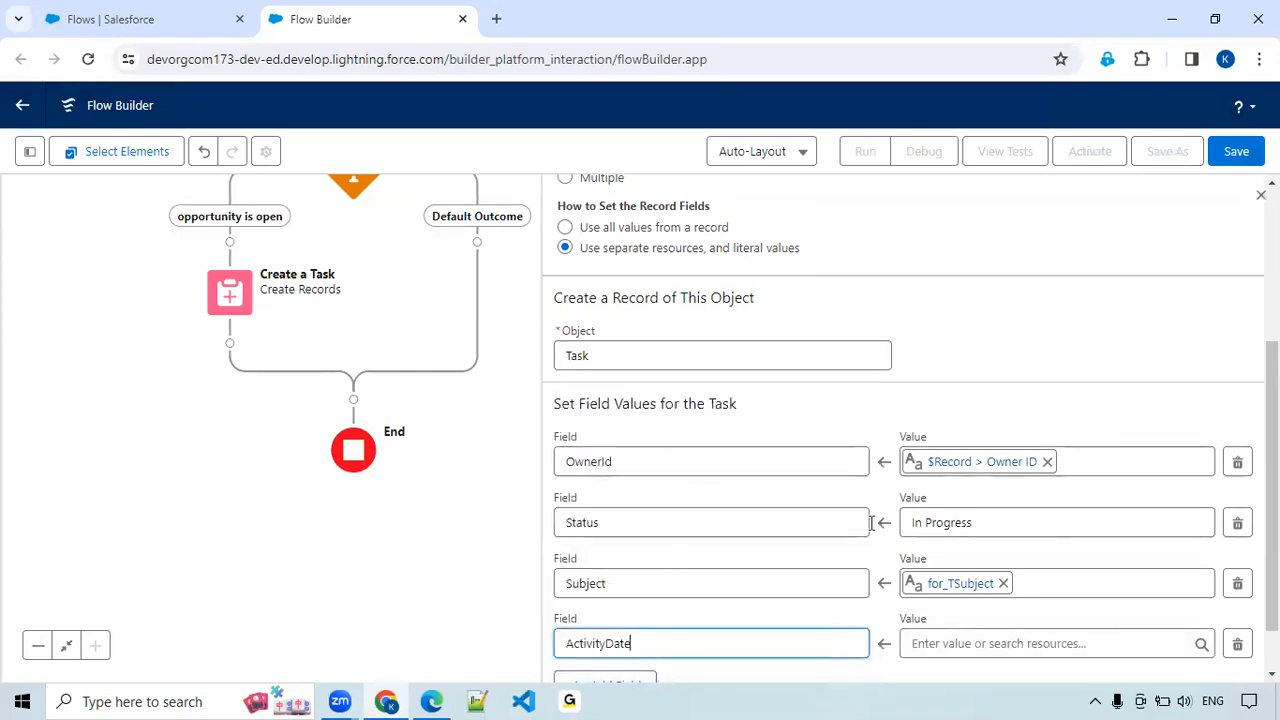
scroll(866, 560, down, 1)
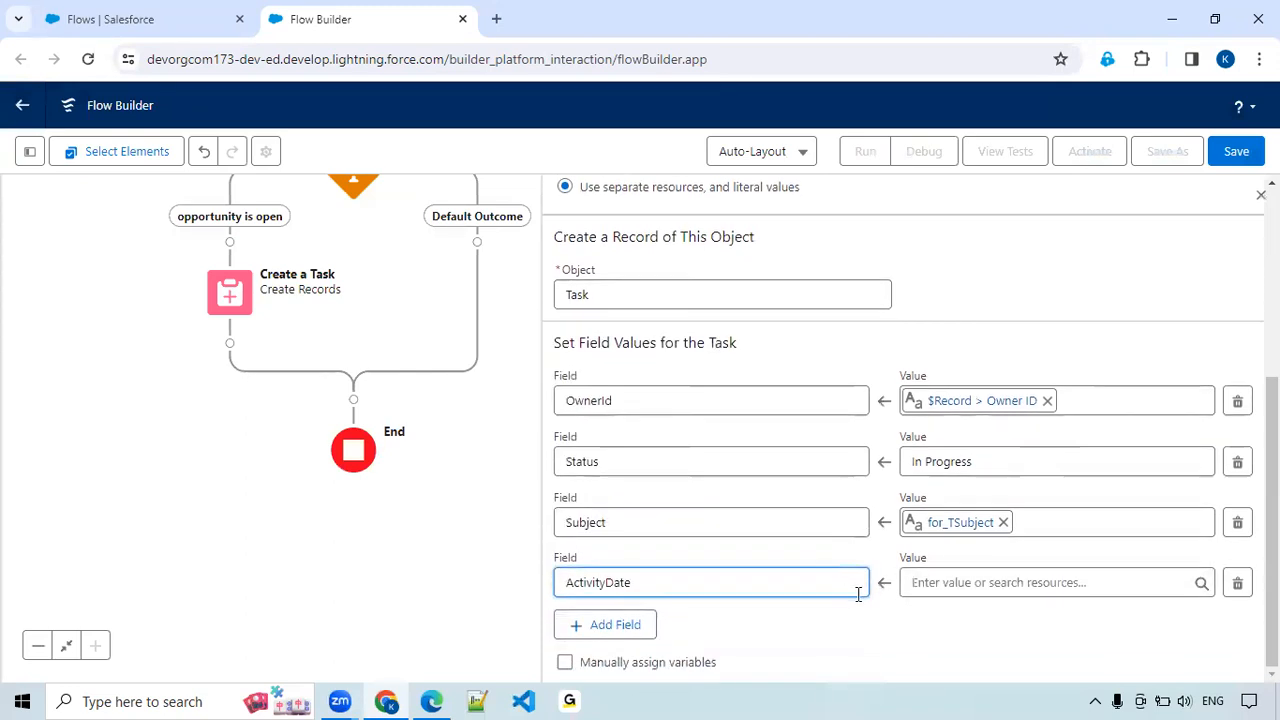
Start a new resource of type Formula to supply the value of the task's ActivityDate field.
click(950, 582)
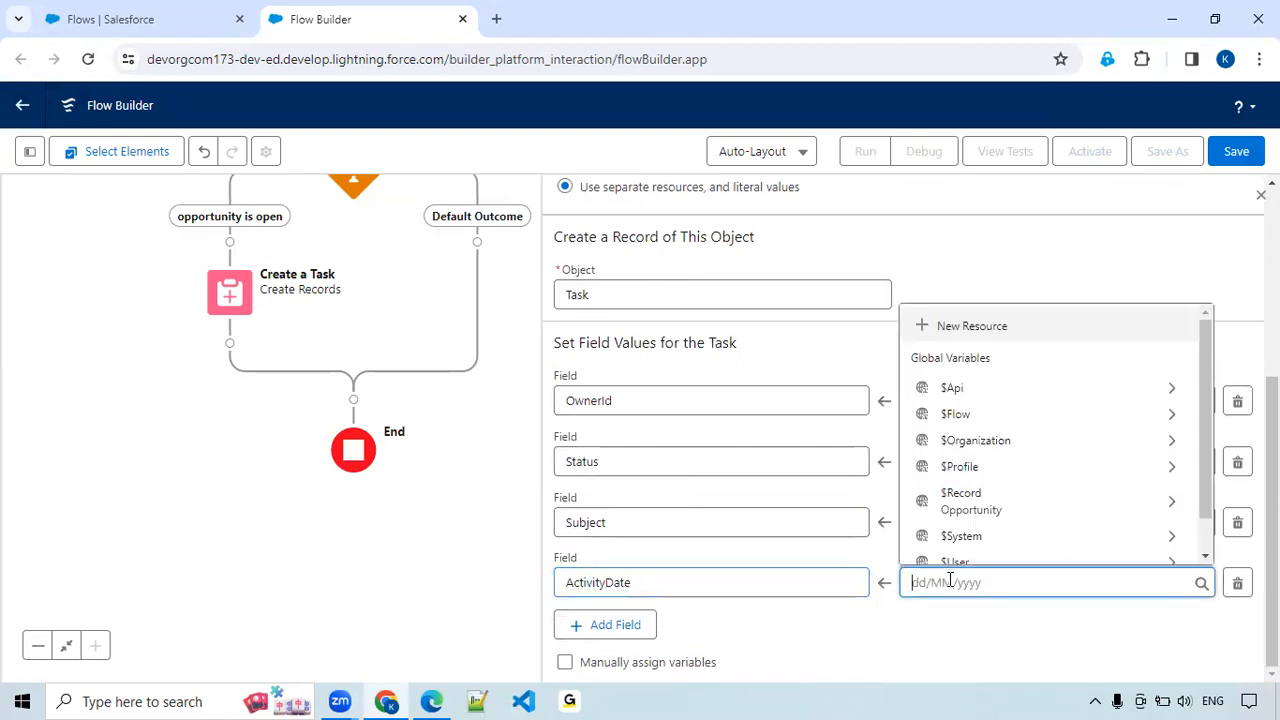
click(971, 330)
click(353, 315)
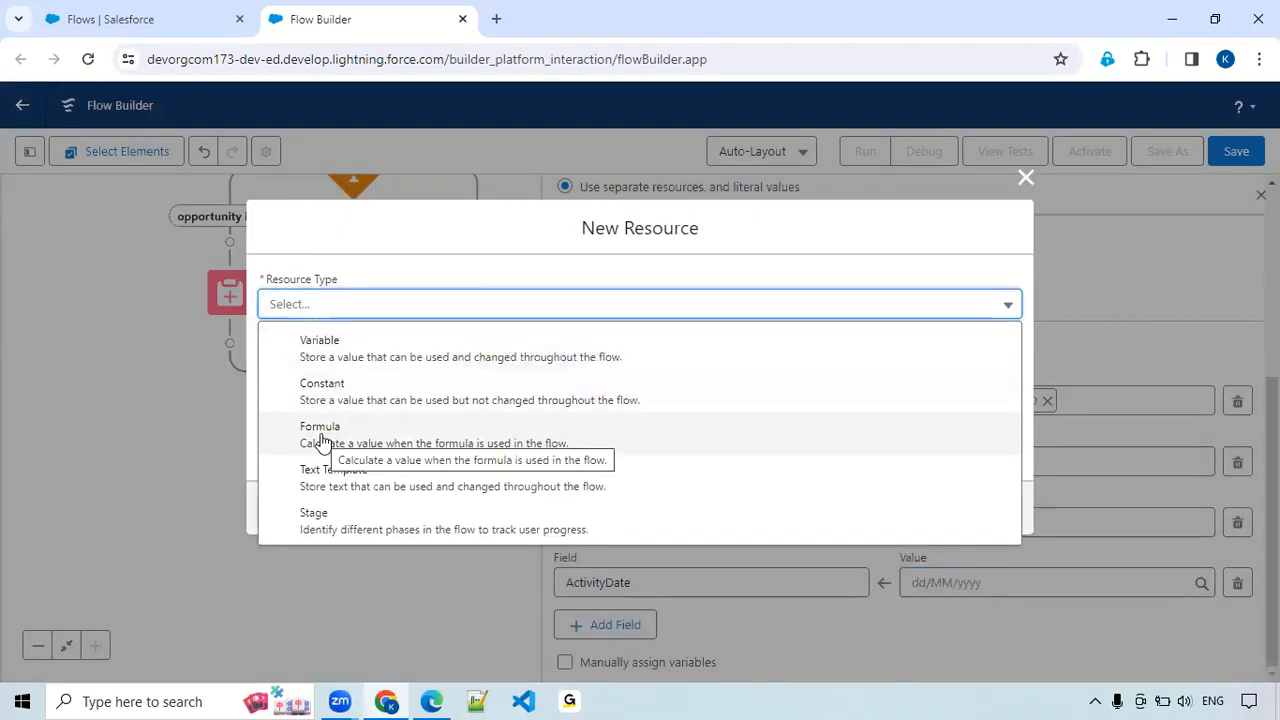
click(322, 440)
Give the formula resource the API name for_DDueDateCalculation and the data type Date.
click(327, 309)
text(for_DDuet)
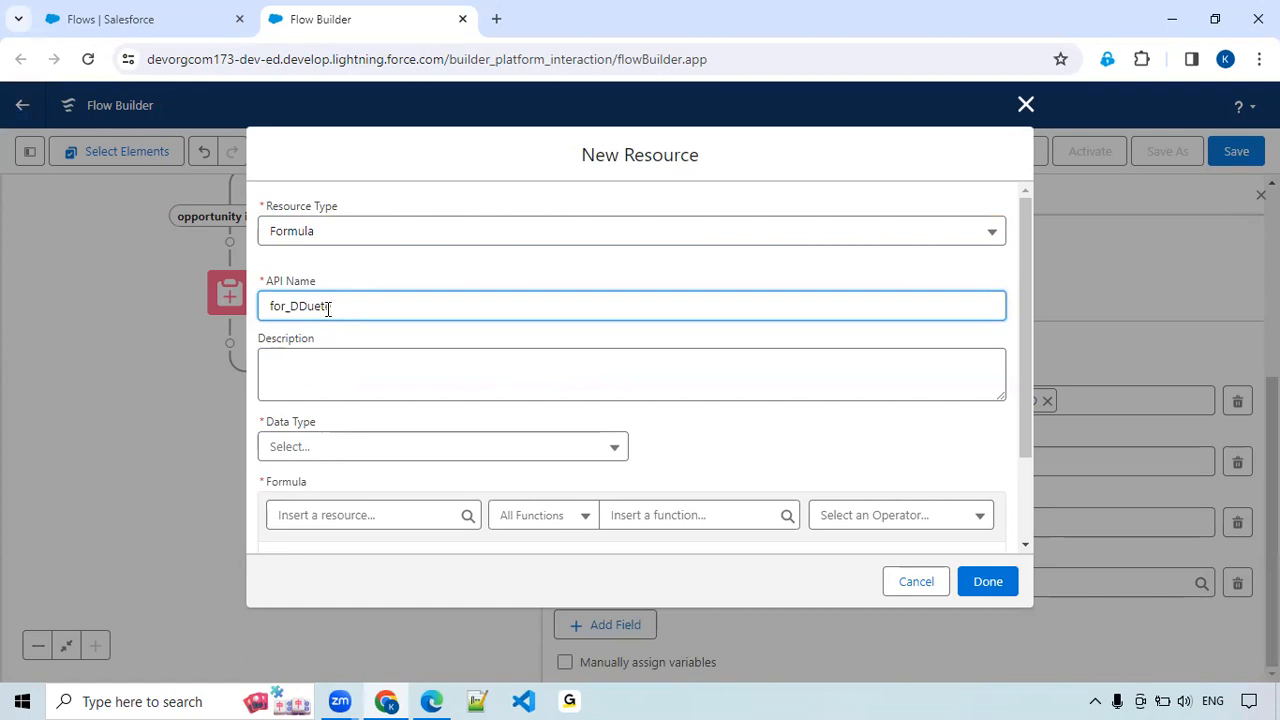
key(BackSpace)
text(DateCalculation)
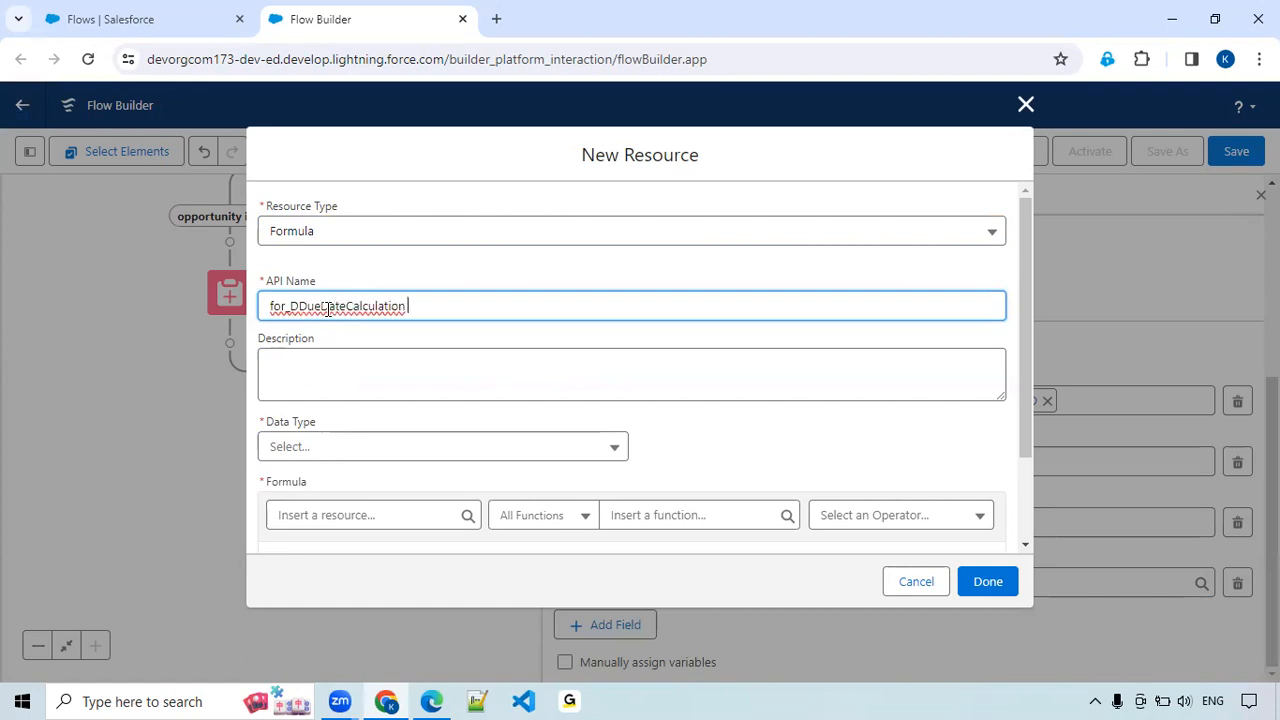
key(Tab)
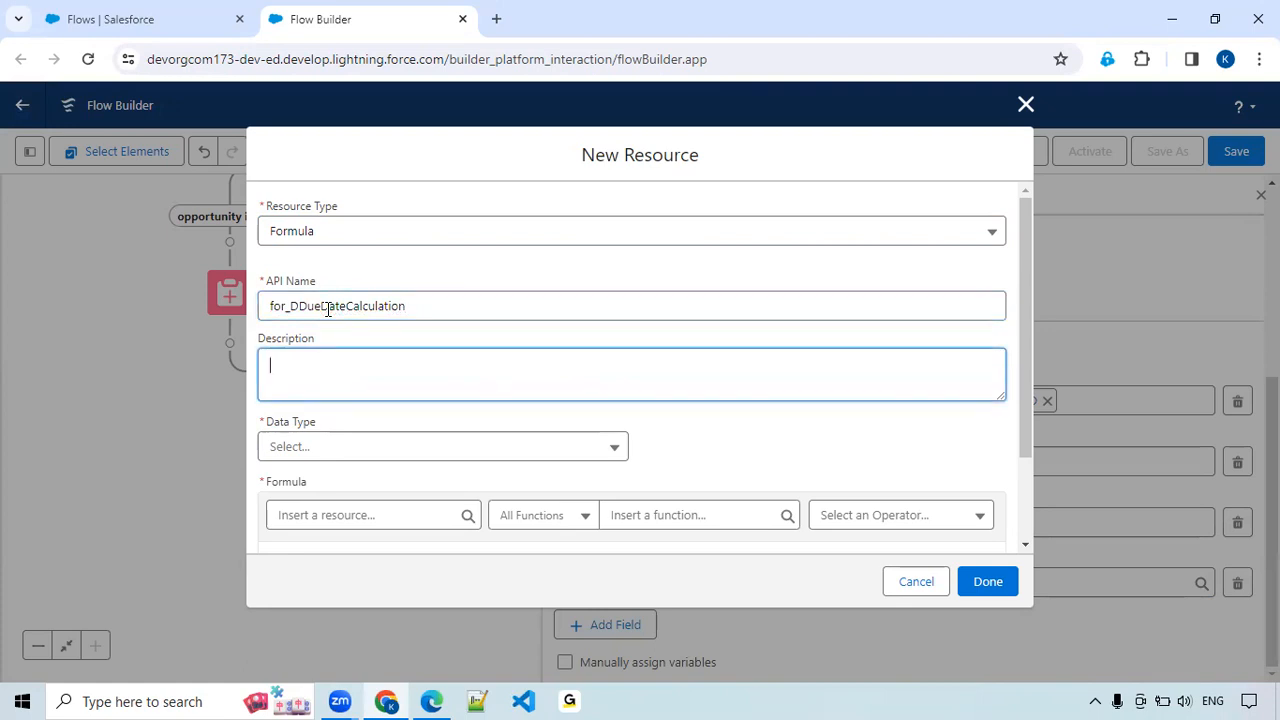
scroll(308, 420, down, 1)
click(297, 334)
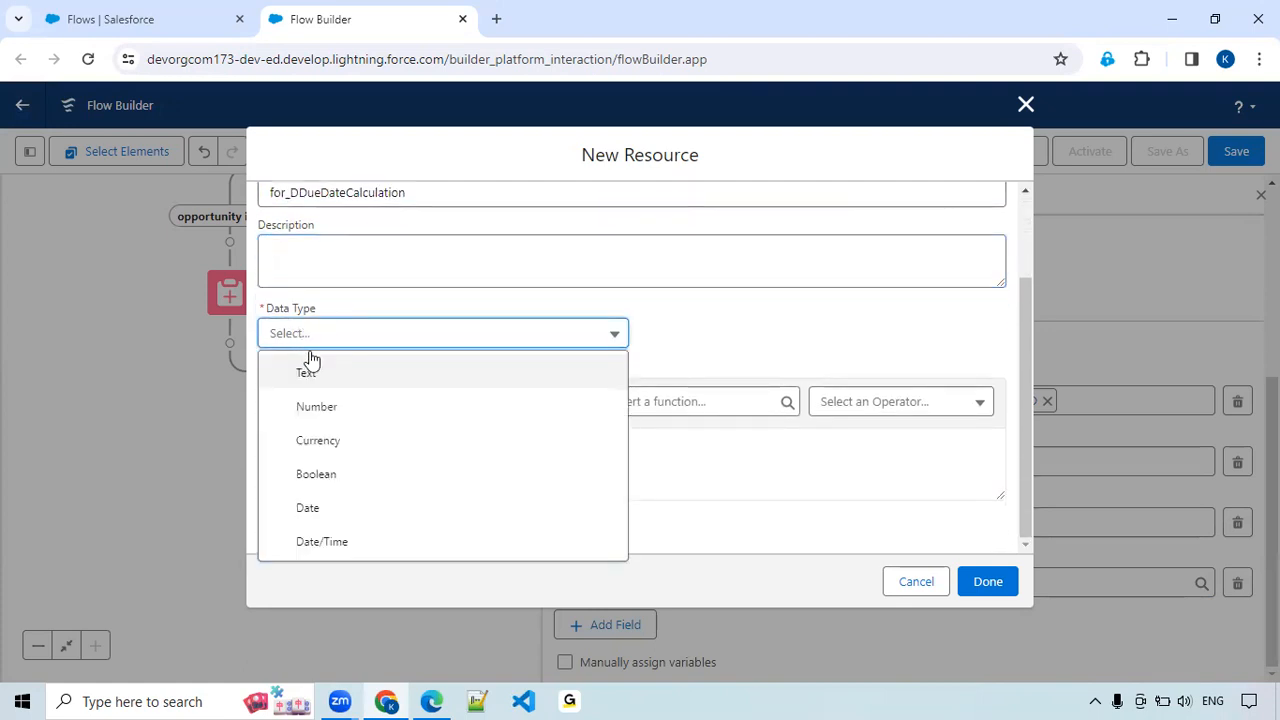
click(307, 508)
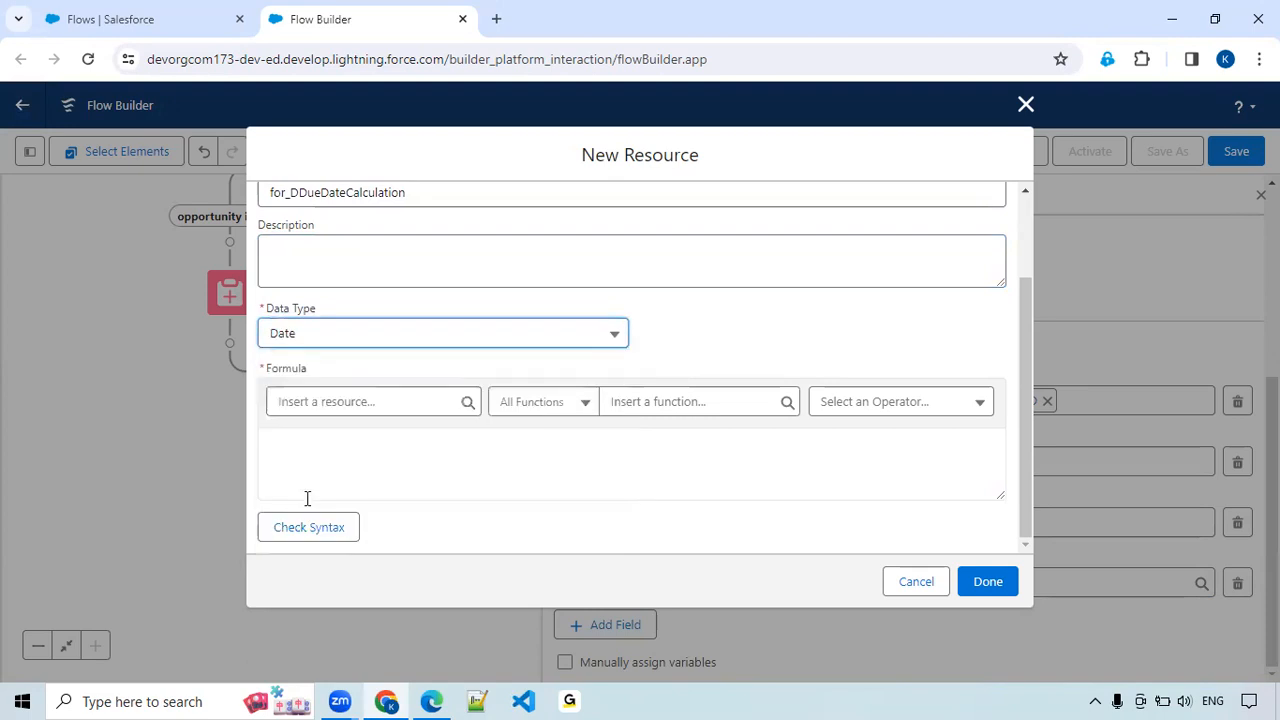
Build the due date formula {!$Record.CreatedDate}+1 from the opportunity's created date.
click(348, 403)
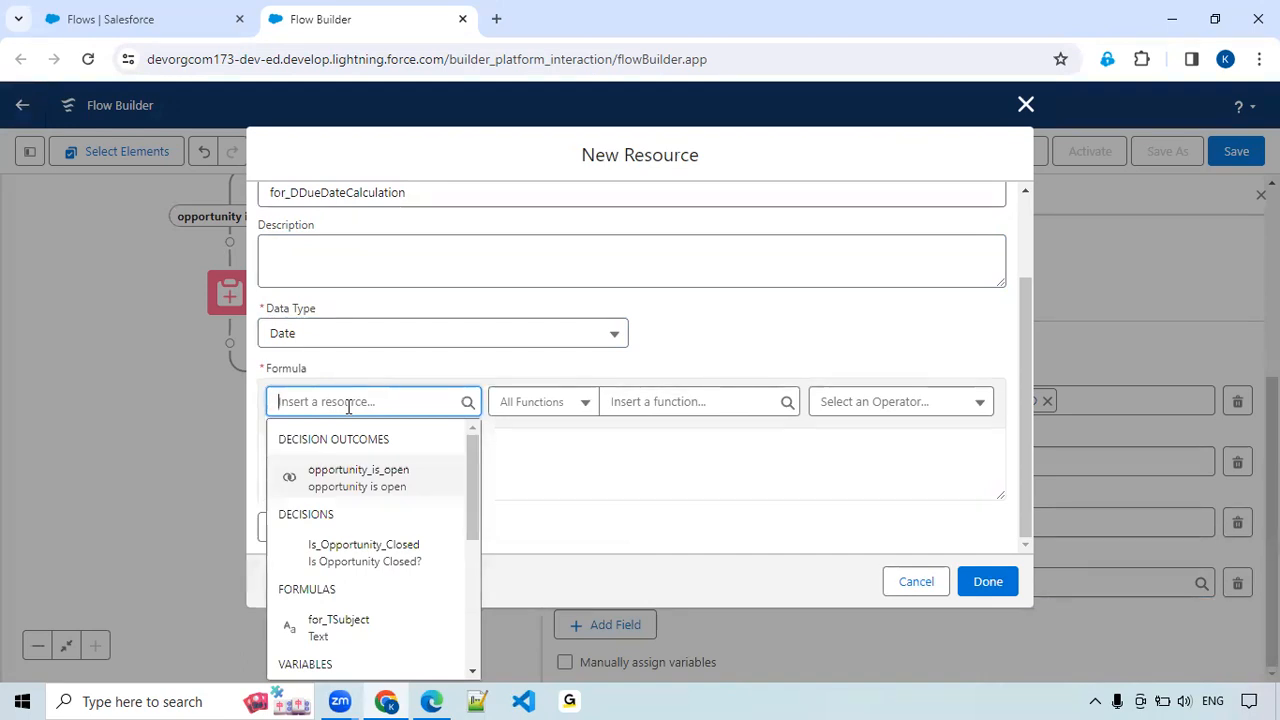
text(opp)
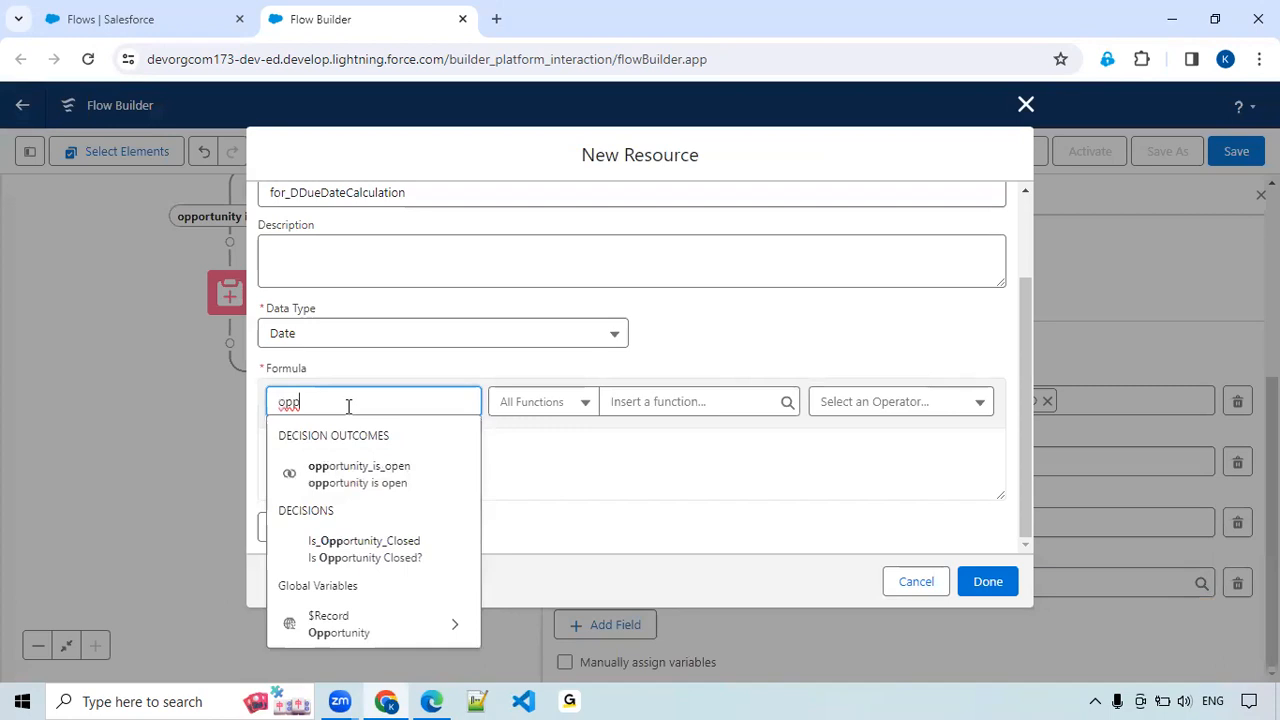
click(346, 630)
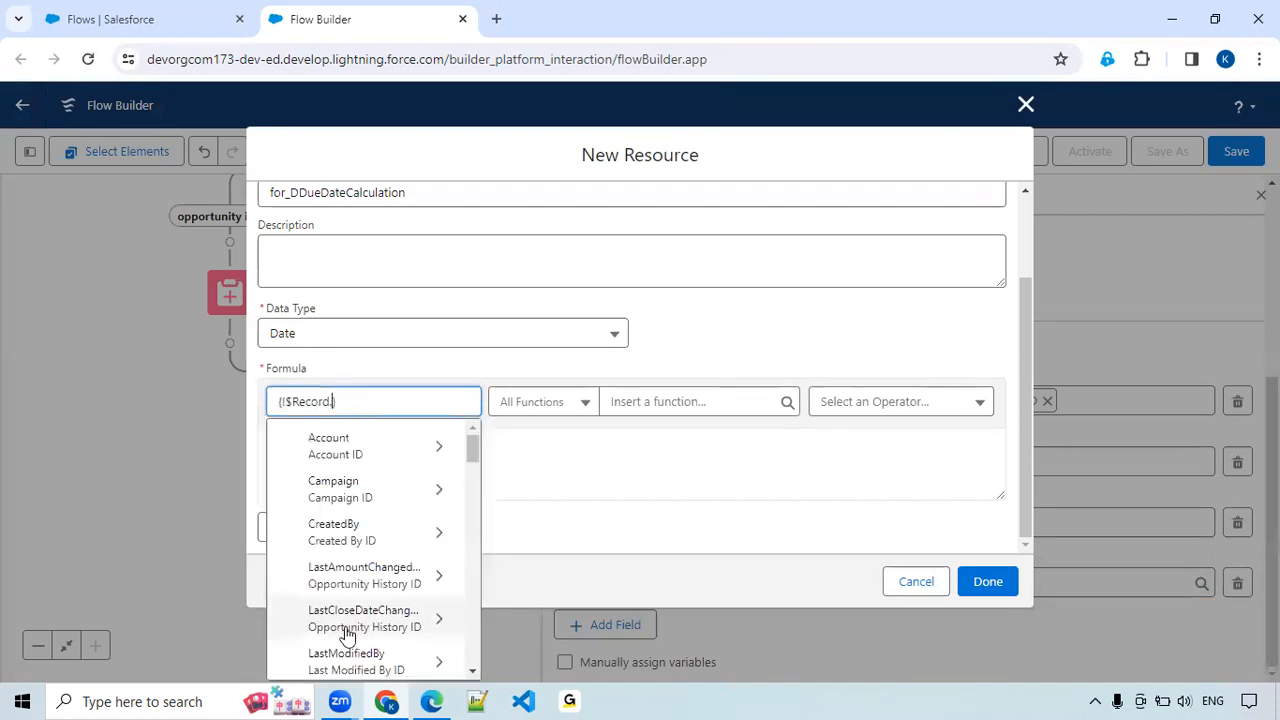
text(create)
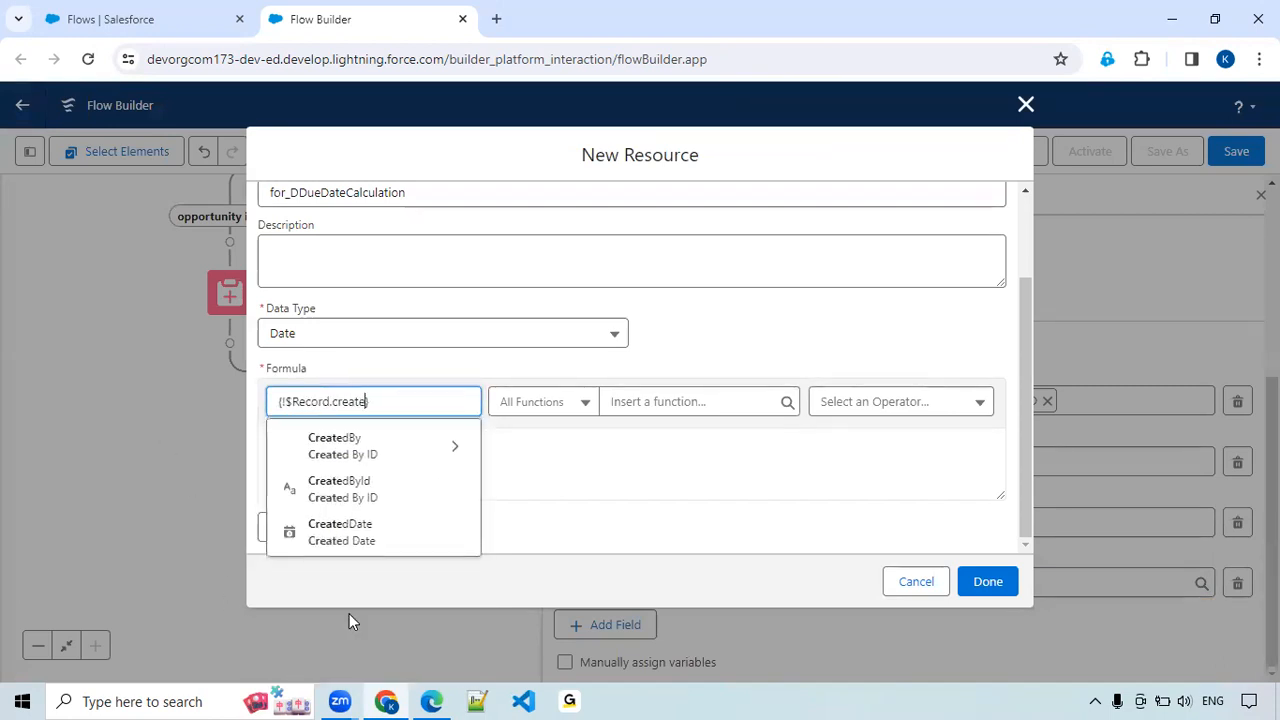
click(366, 537)
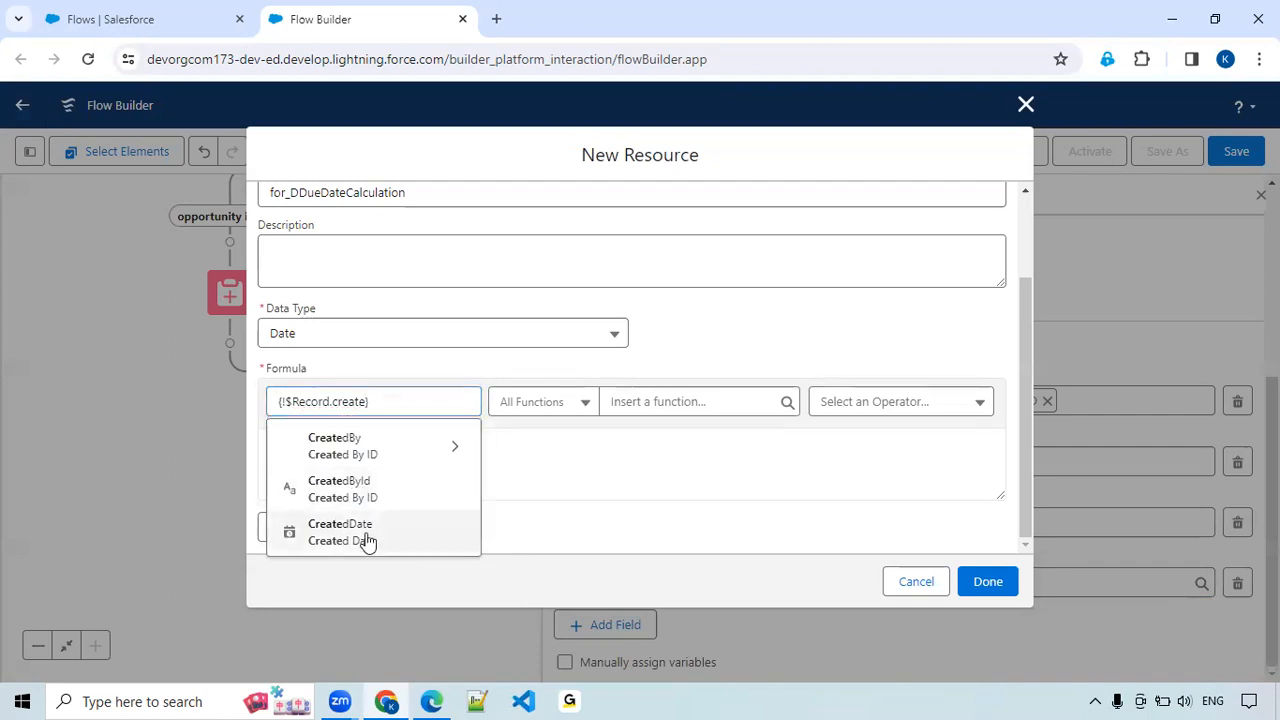
click(423, 463)
text(+ 1)
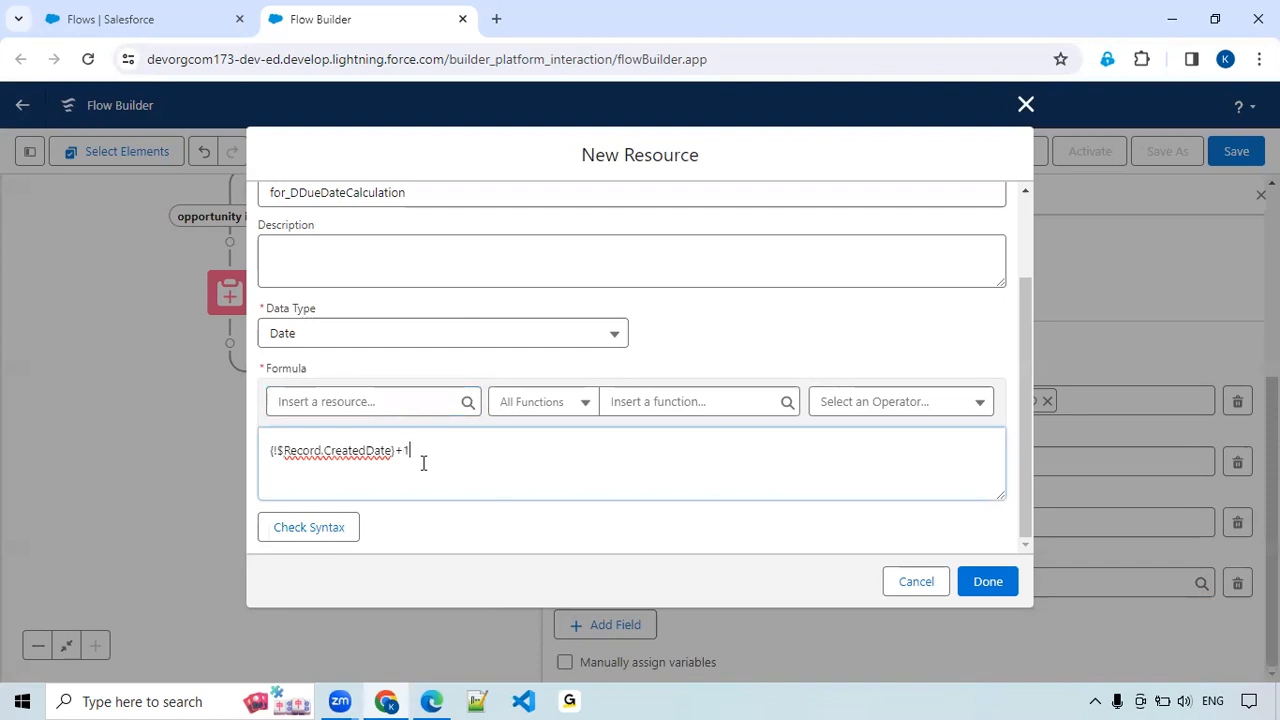
Check the due date formula's syntax and finish the resource so that it supplies the ActivityDate value.
click(309, 527)
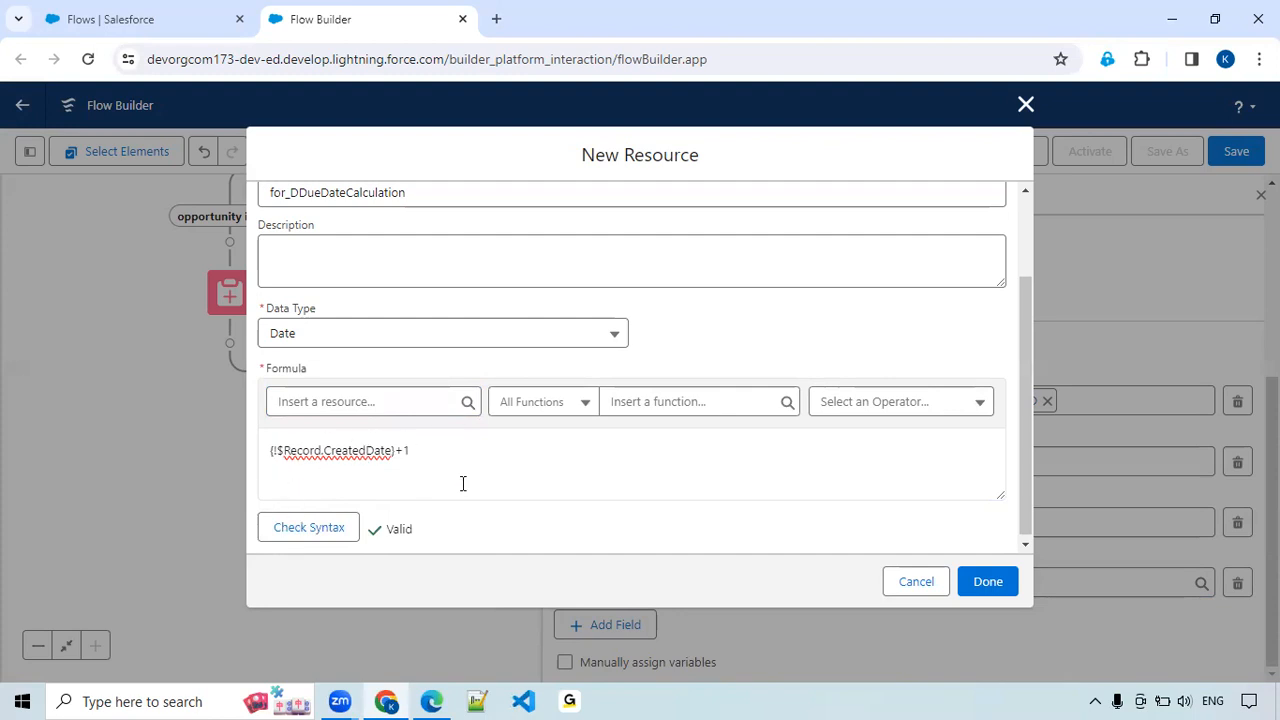
click(984, 585)
click(990, 585)
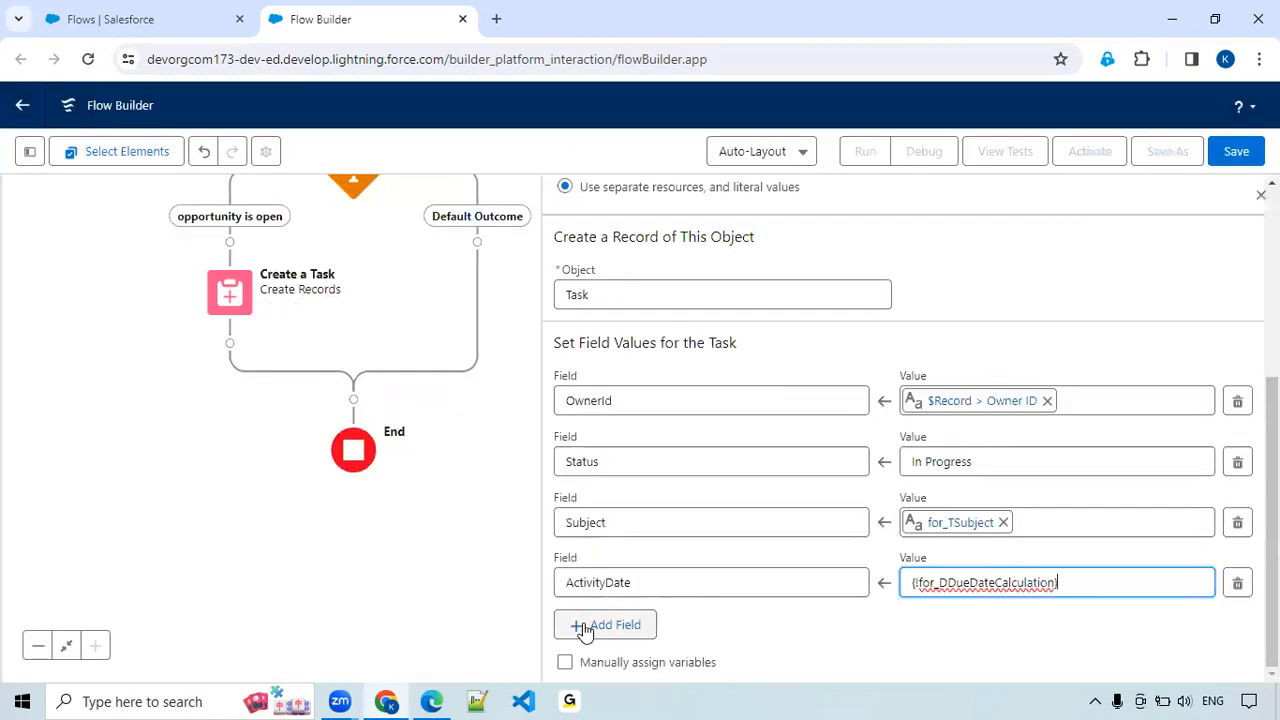
Add a fifth field row to the task's field values and choose the Related To ID field WhatId.
click(585, 628)
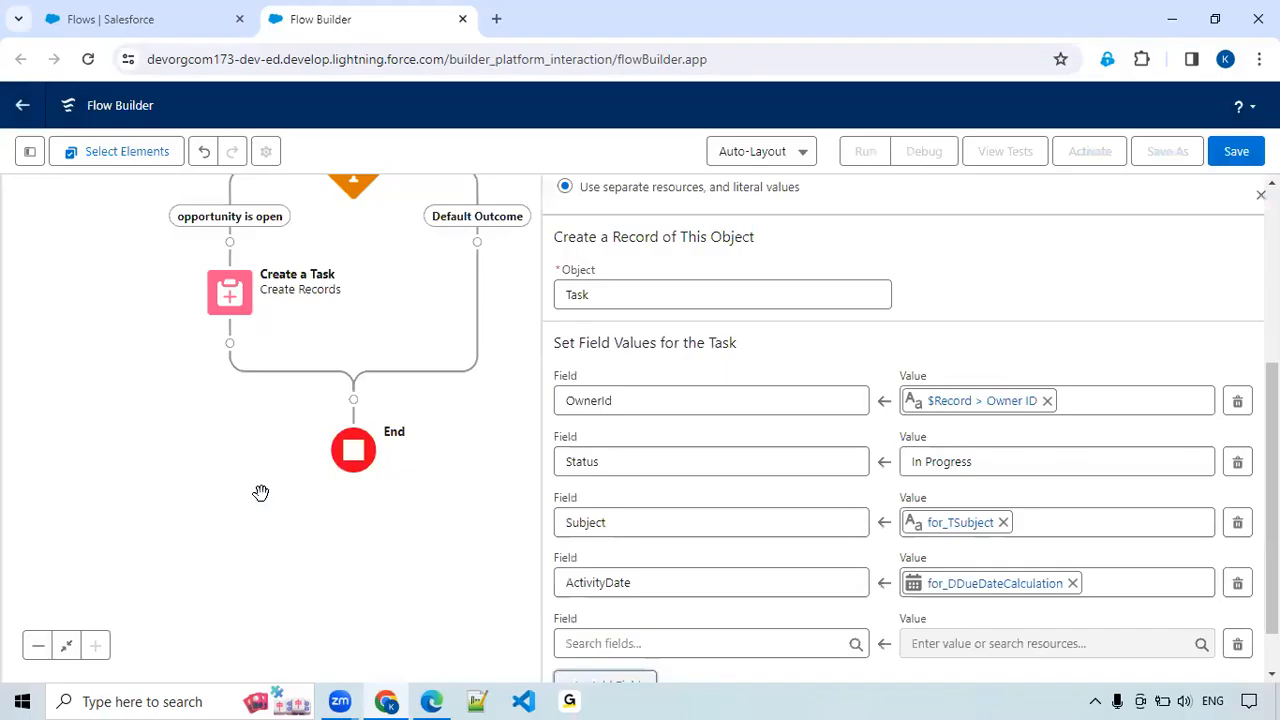
click(814, 518)
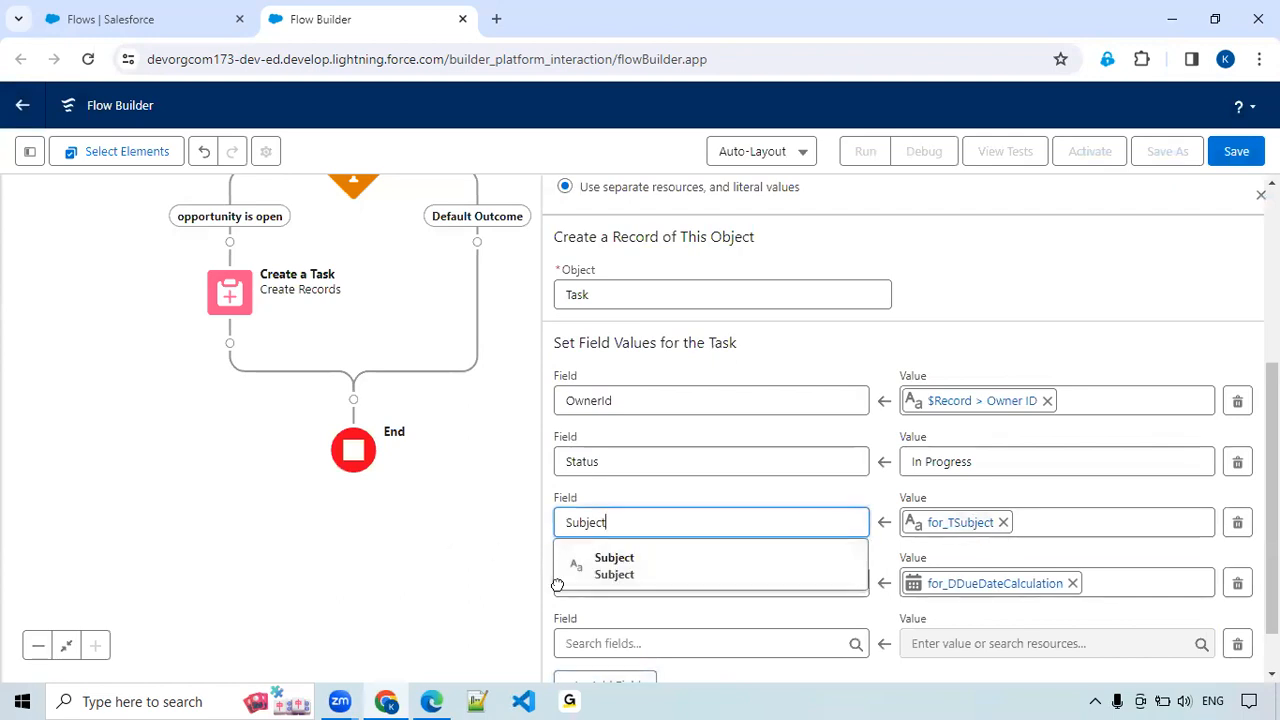
click(740, 643)
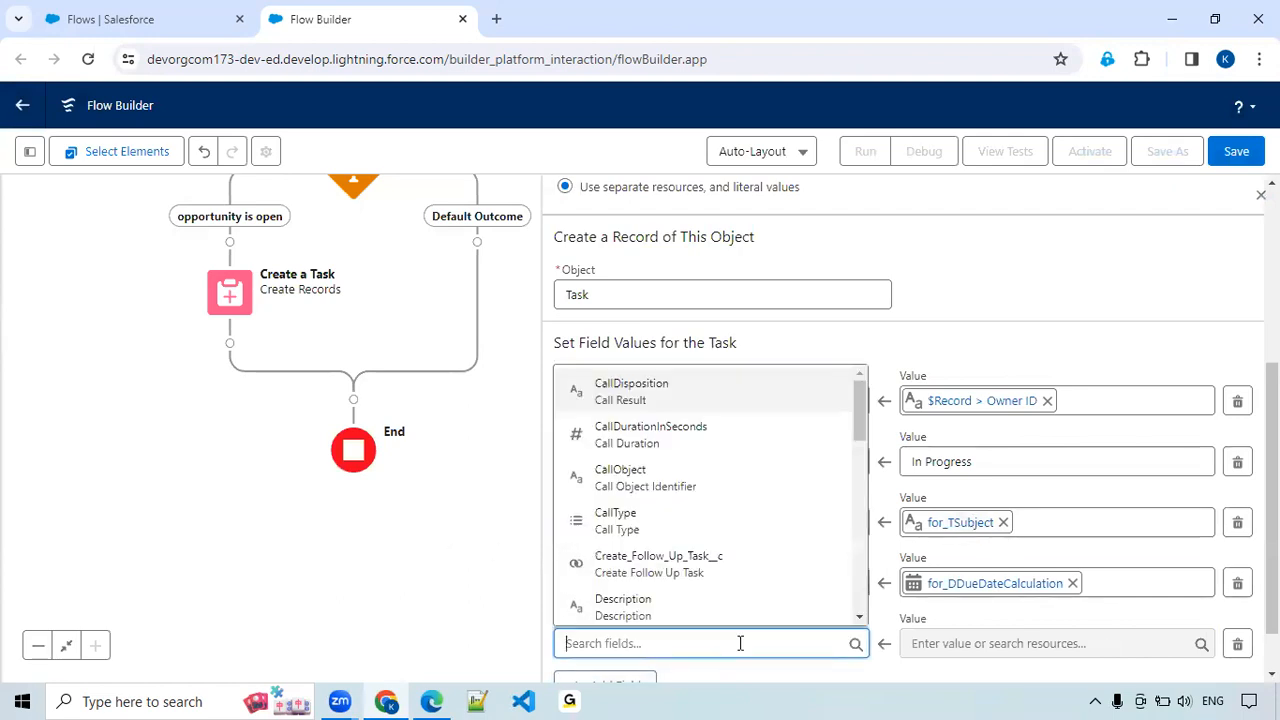
text(relat)
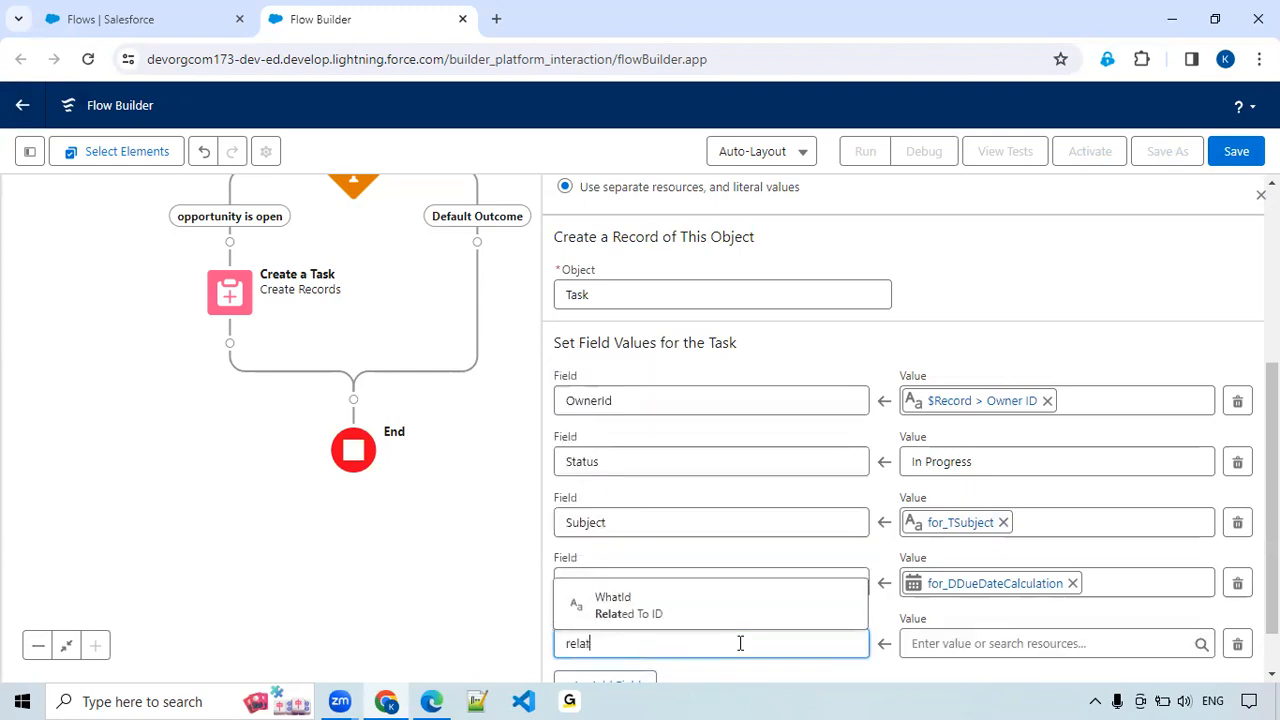
click(653, 604)
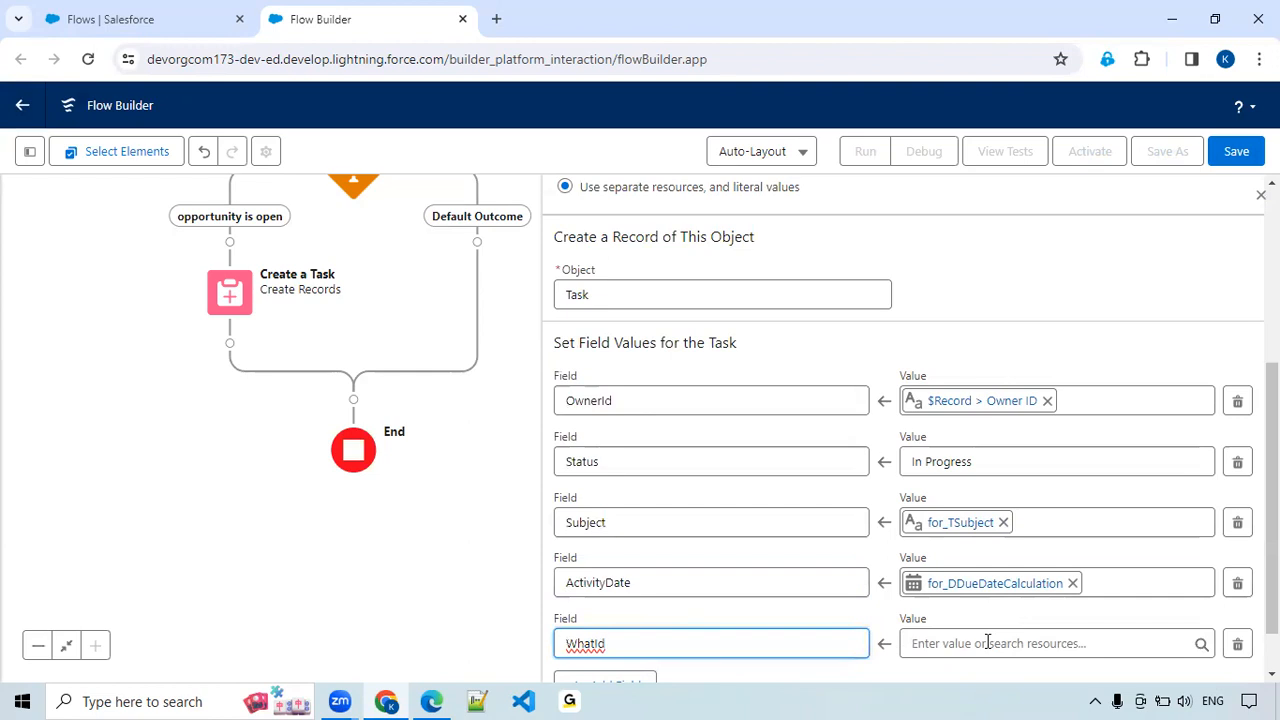
Set the WhatId value to the triggering opportunity's ID, {!$Record.Id}.
click(936, 643)
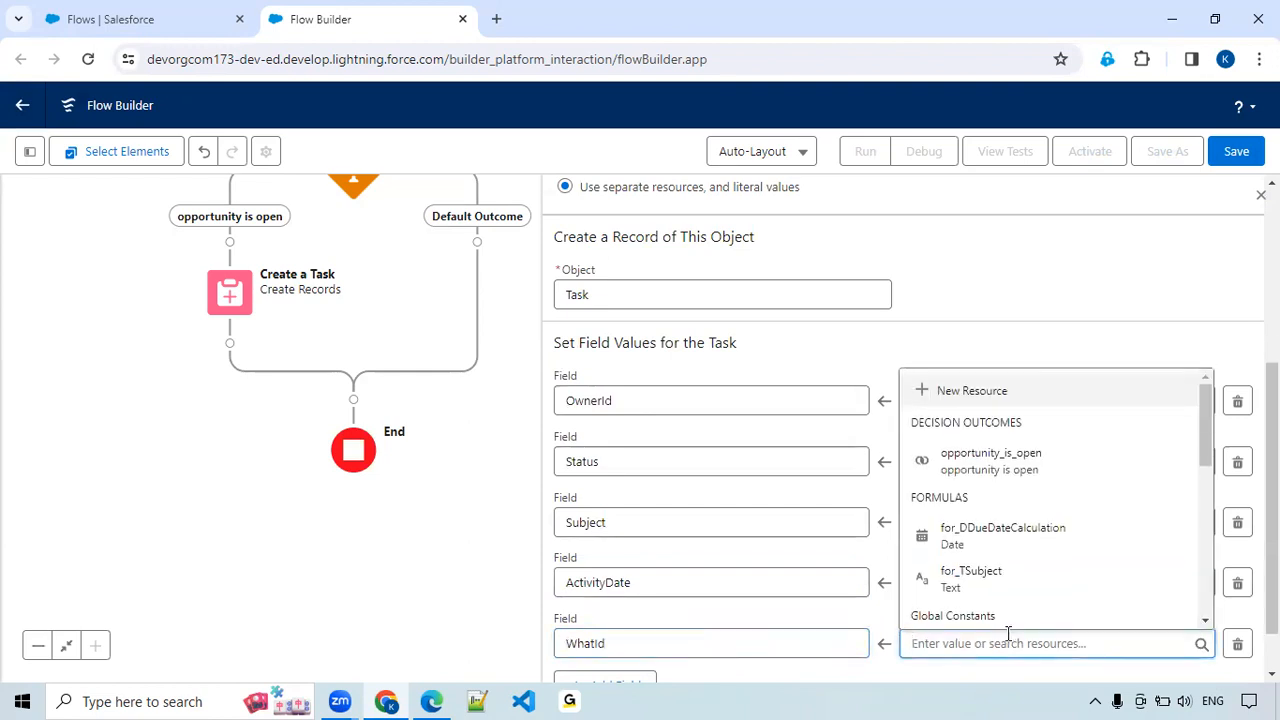
text(opp)
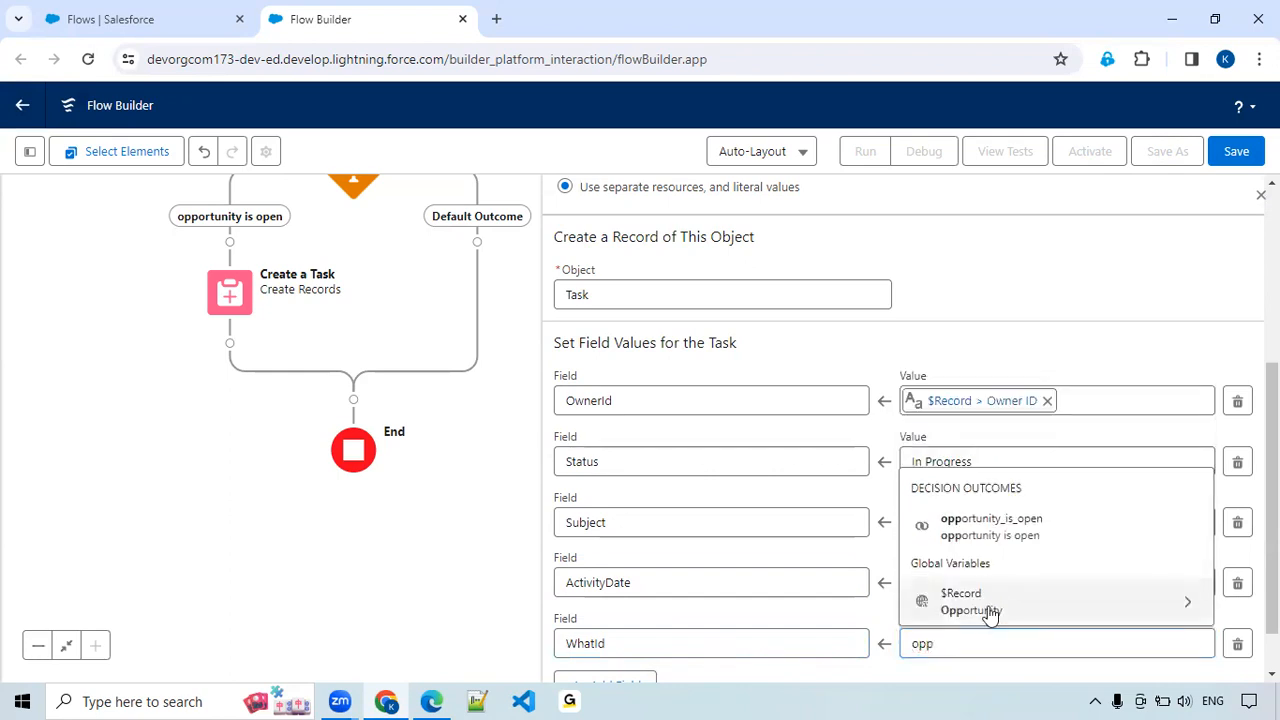
click(990, 605)
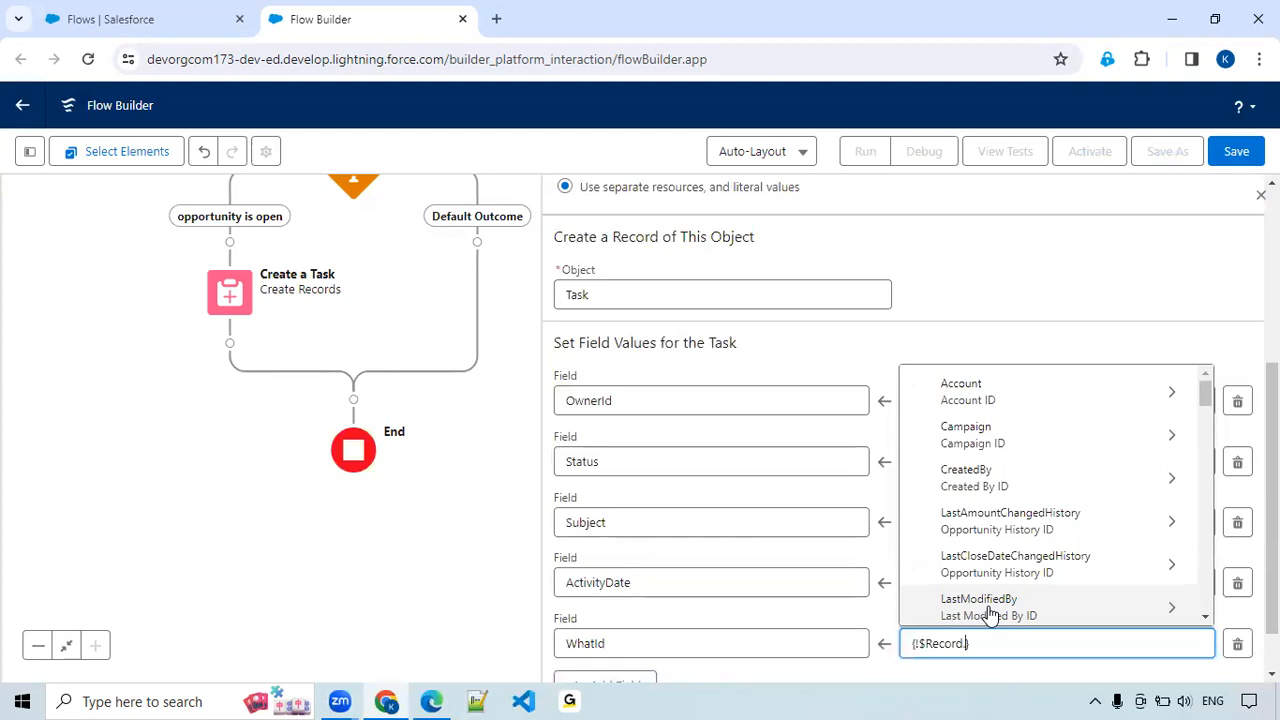
text(Id)
scroll(1025, 583, down, 2)
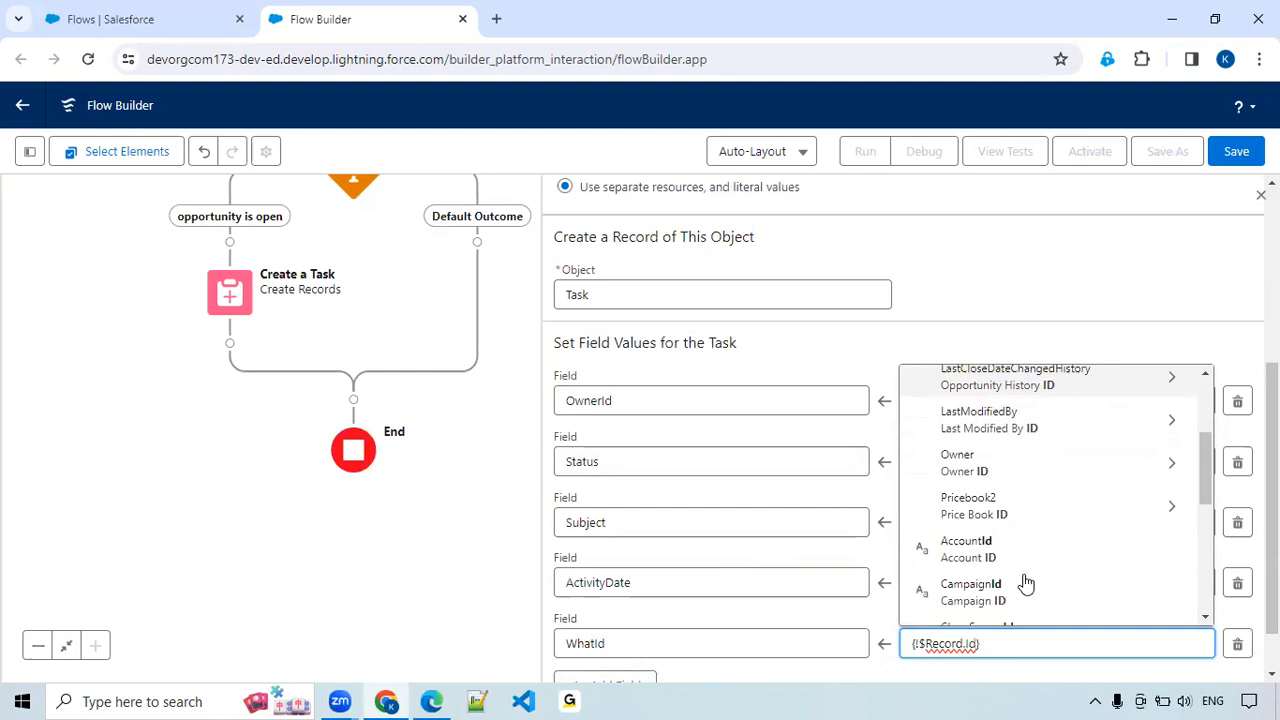
scroll(1010, 580, down, 3)
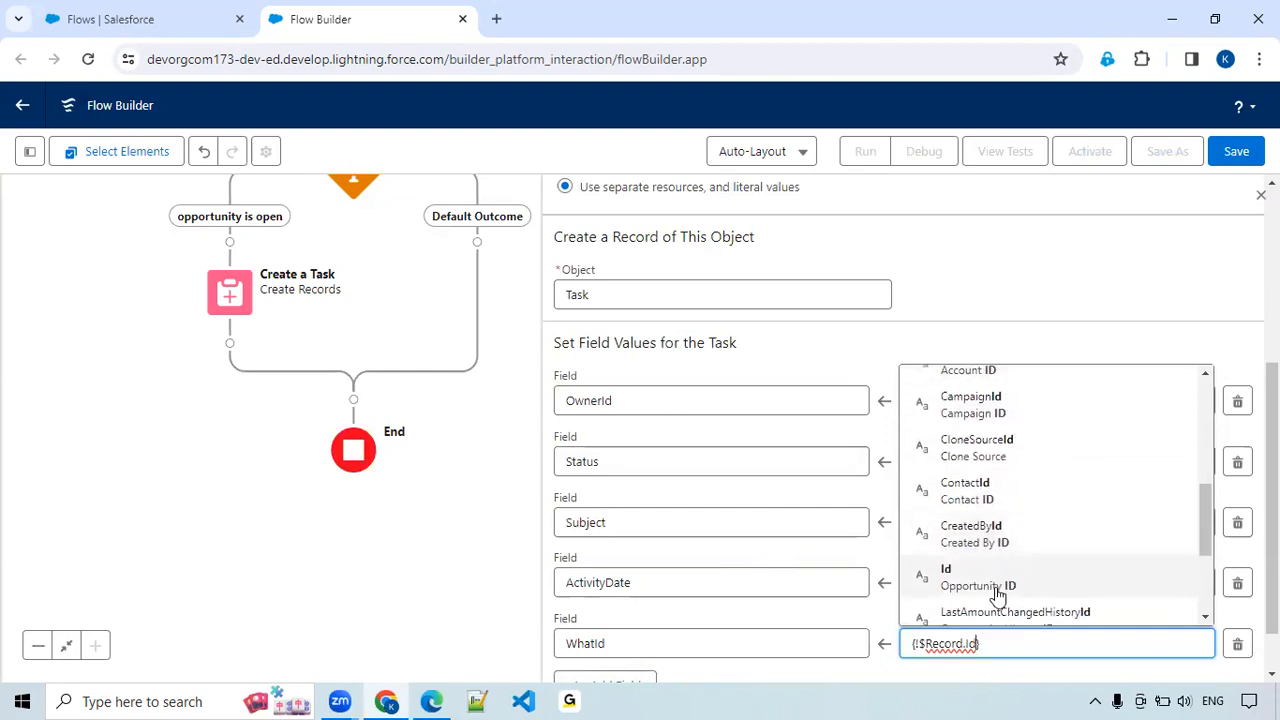
click(998, 595)
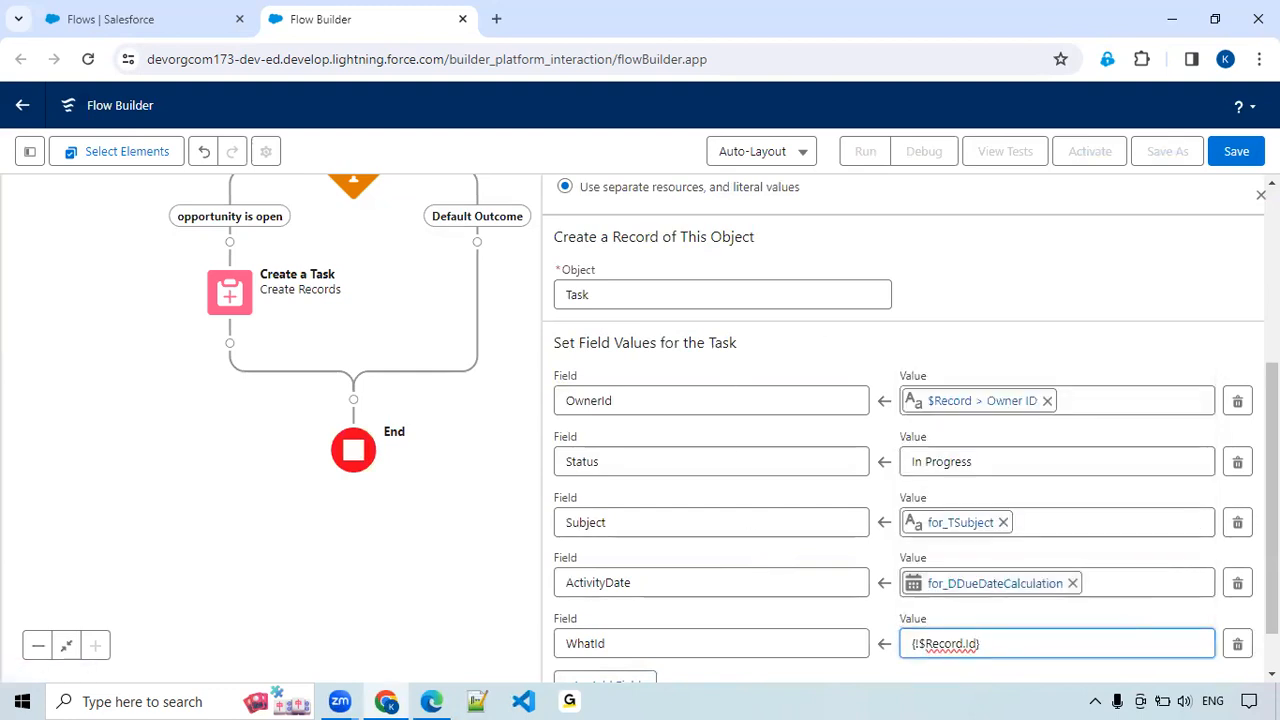
Save the flow with the label 'Opportunity with Task Creation' and the API name Opportunity_with_Task_Creation.
click(1240, 158)
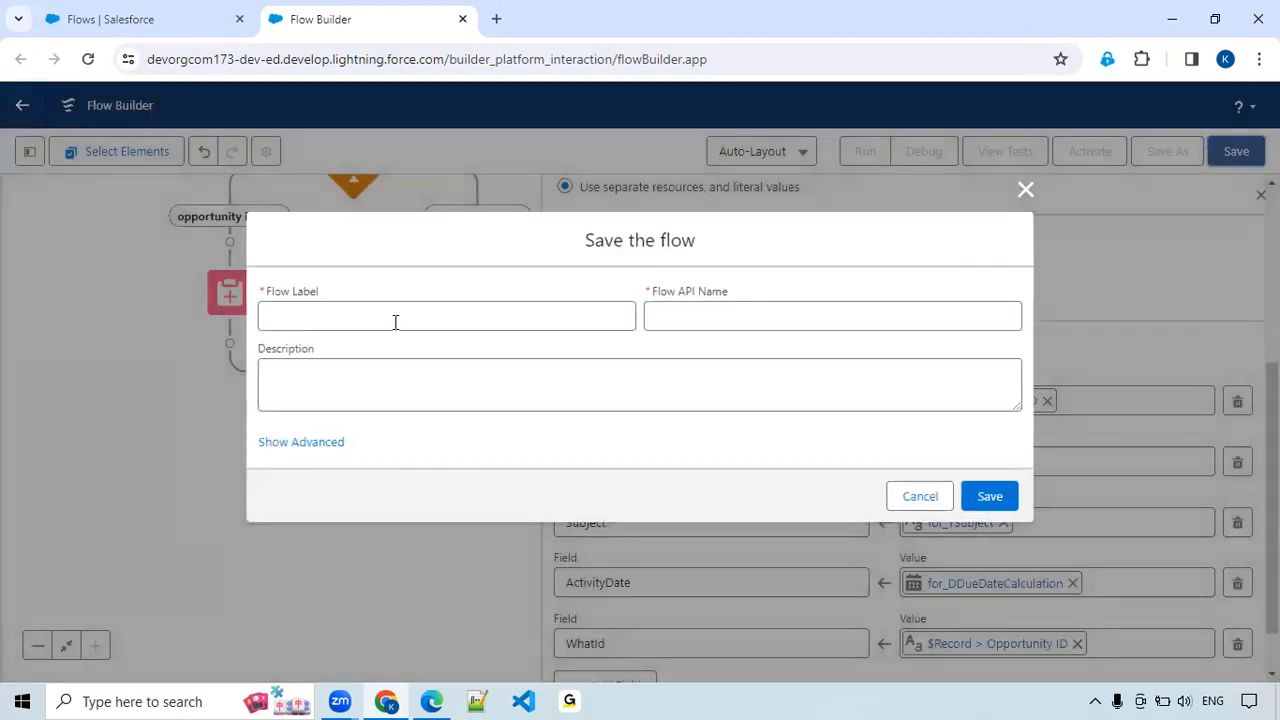
click(395, 321)
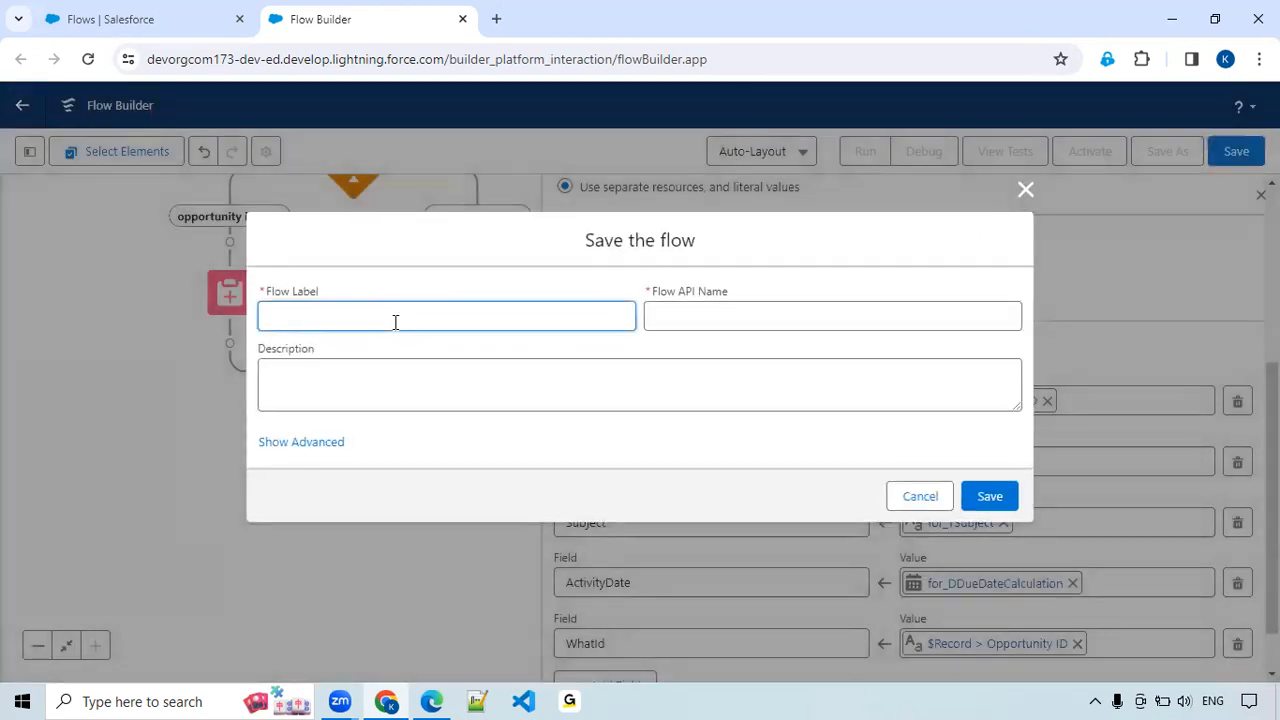
text(Opportunity with Tas)
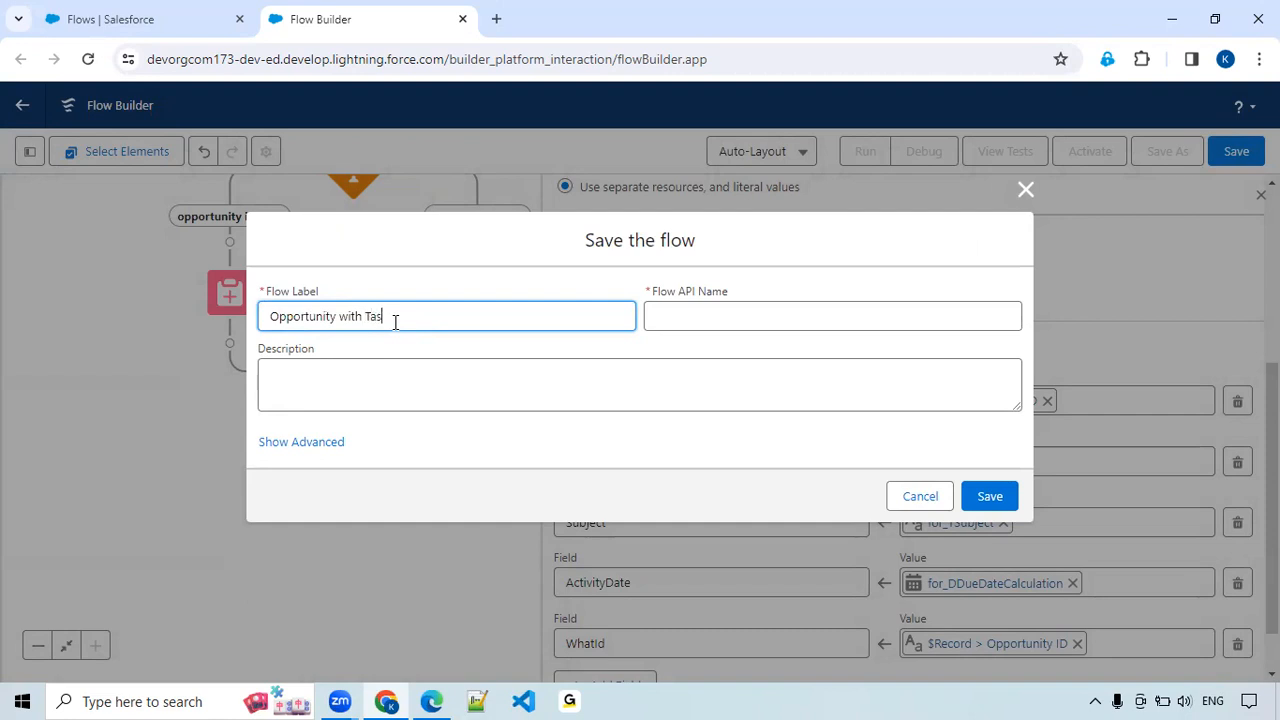
text(tion)
key(Tab)
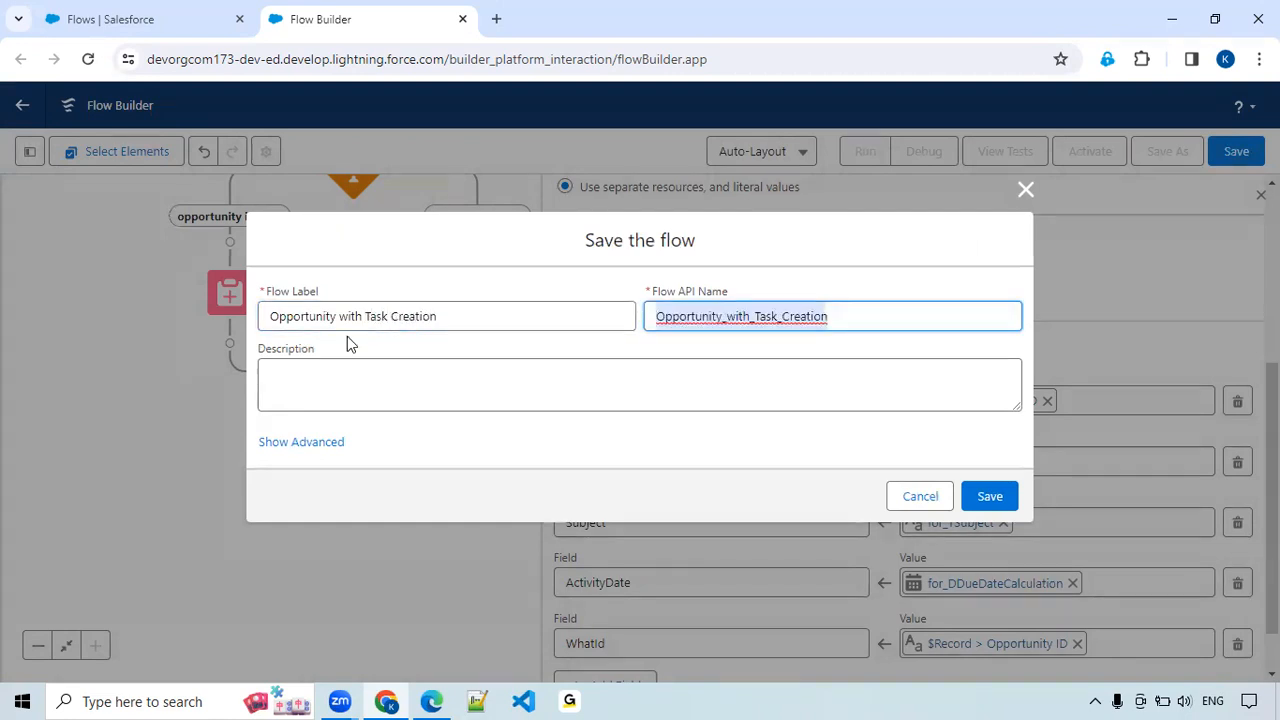
click(990, 500)
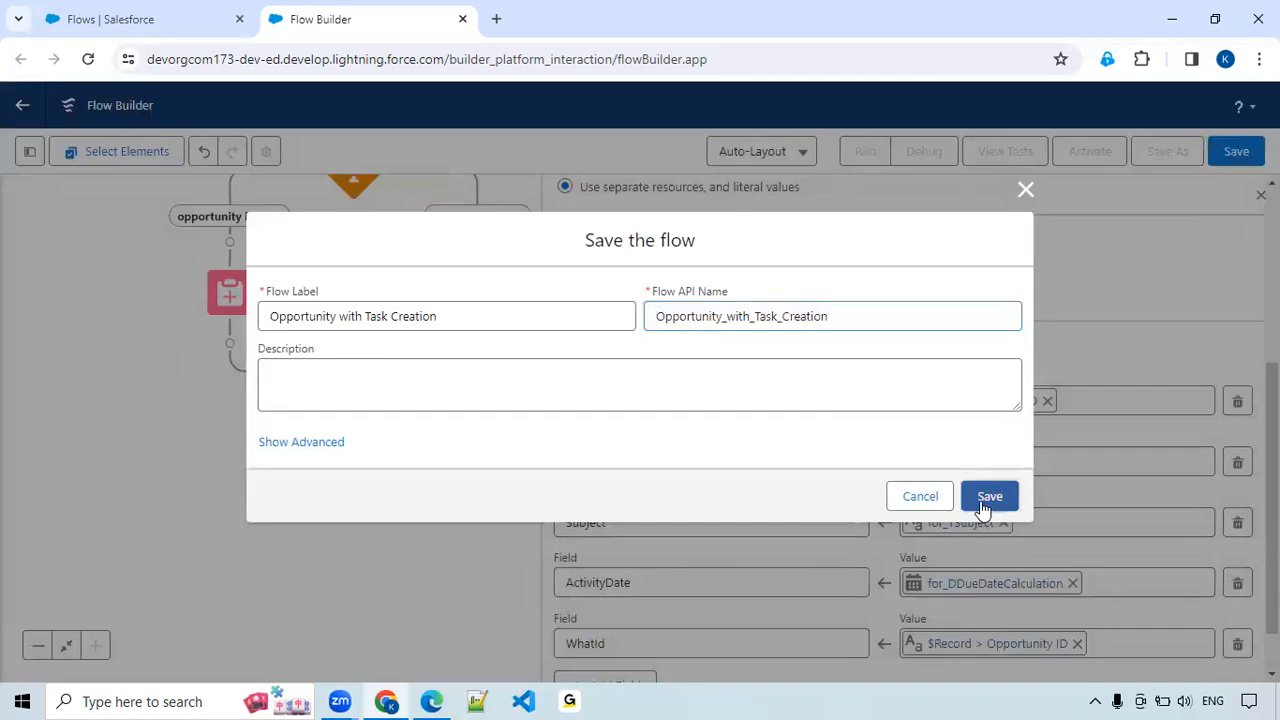
click(990, 500)
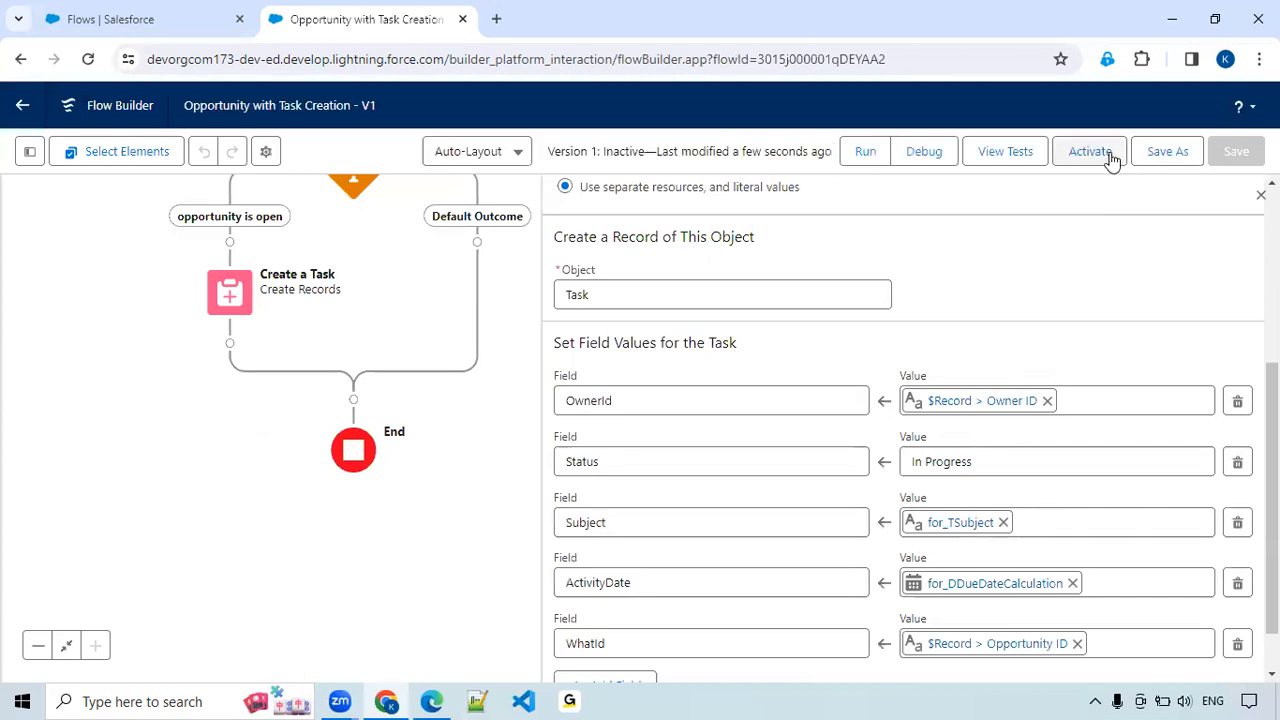
Set up a debug run of the flow with the opportunity Opp-1 as the triggering record.
click(924, 152)
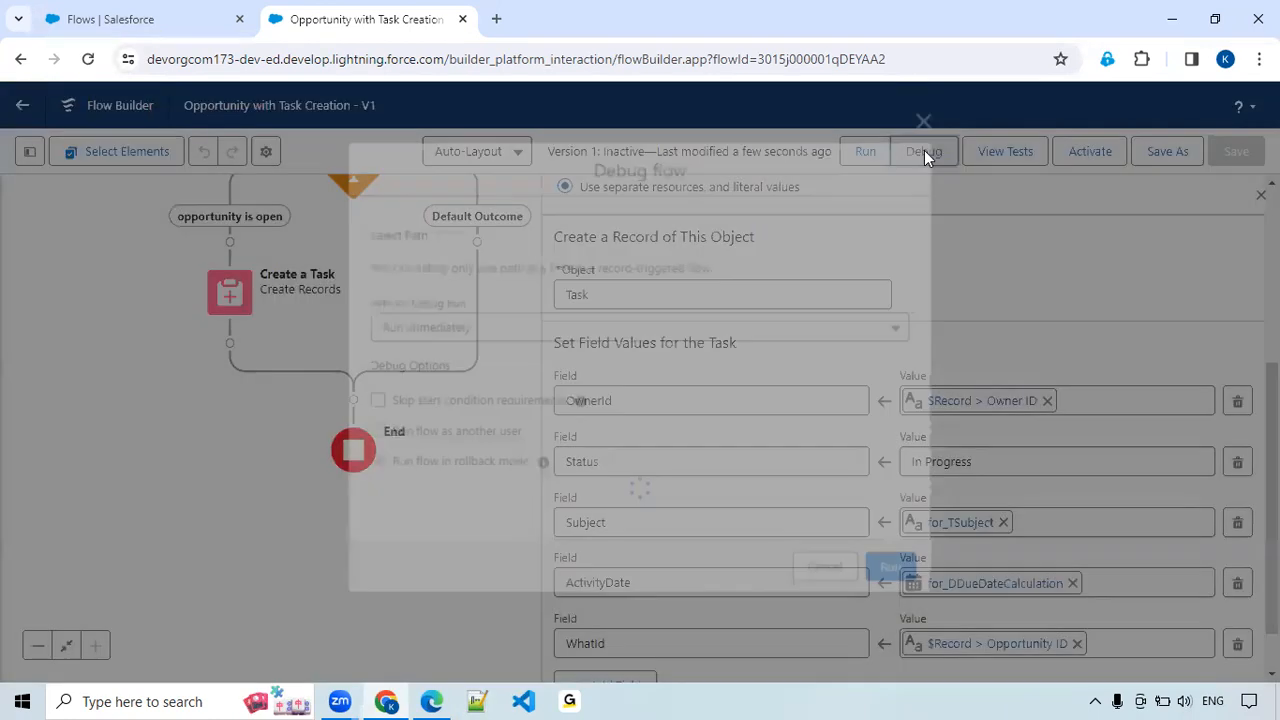
scroll(435, 418, down, 2)
click(431, 474)
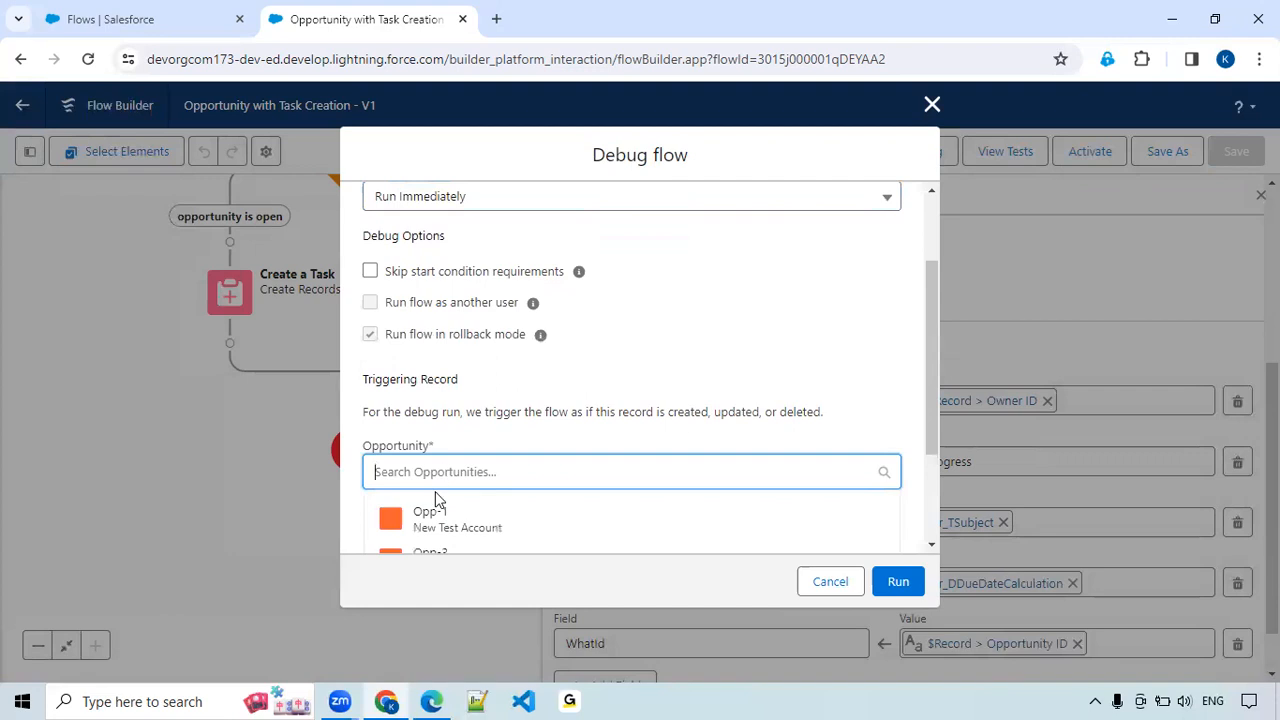
click(431, 521)
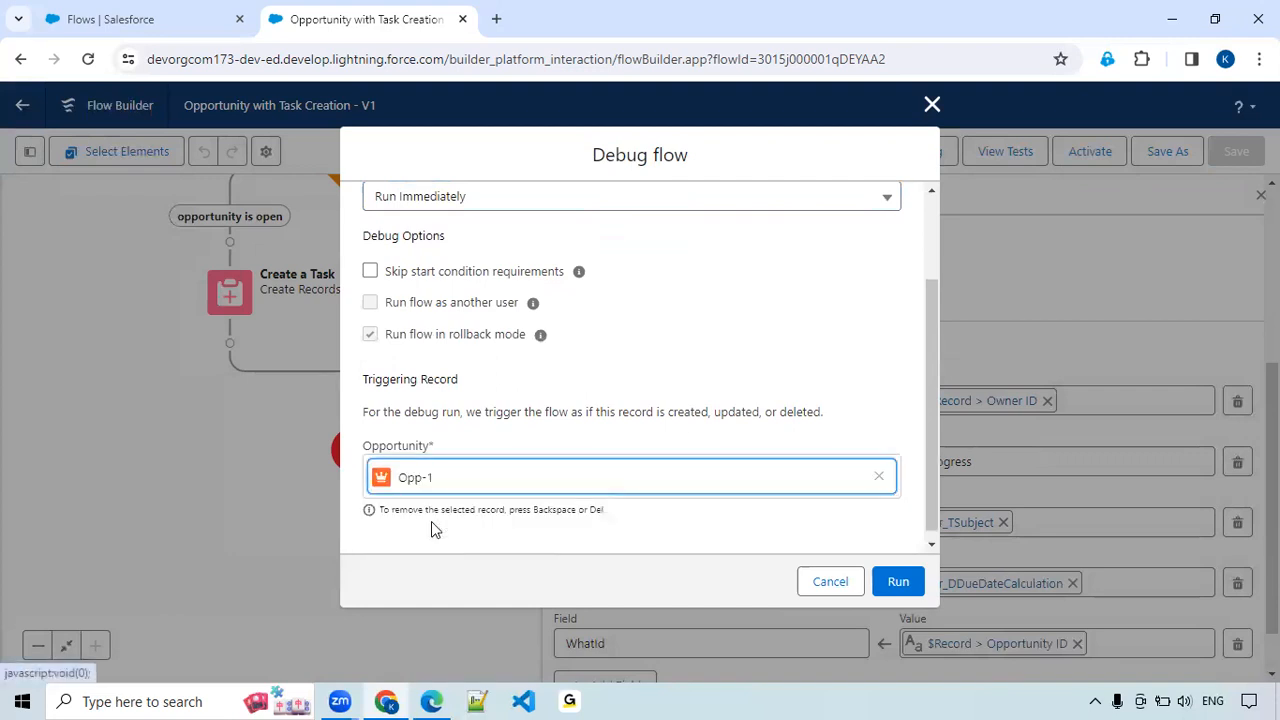
Run the flow debug for Opp-1 and expand the details of the Is Opportunity Closed? decision.
scroll(606, 466, down, 1)
click(898, 584)
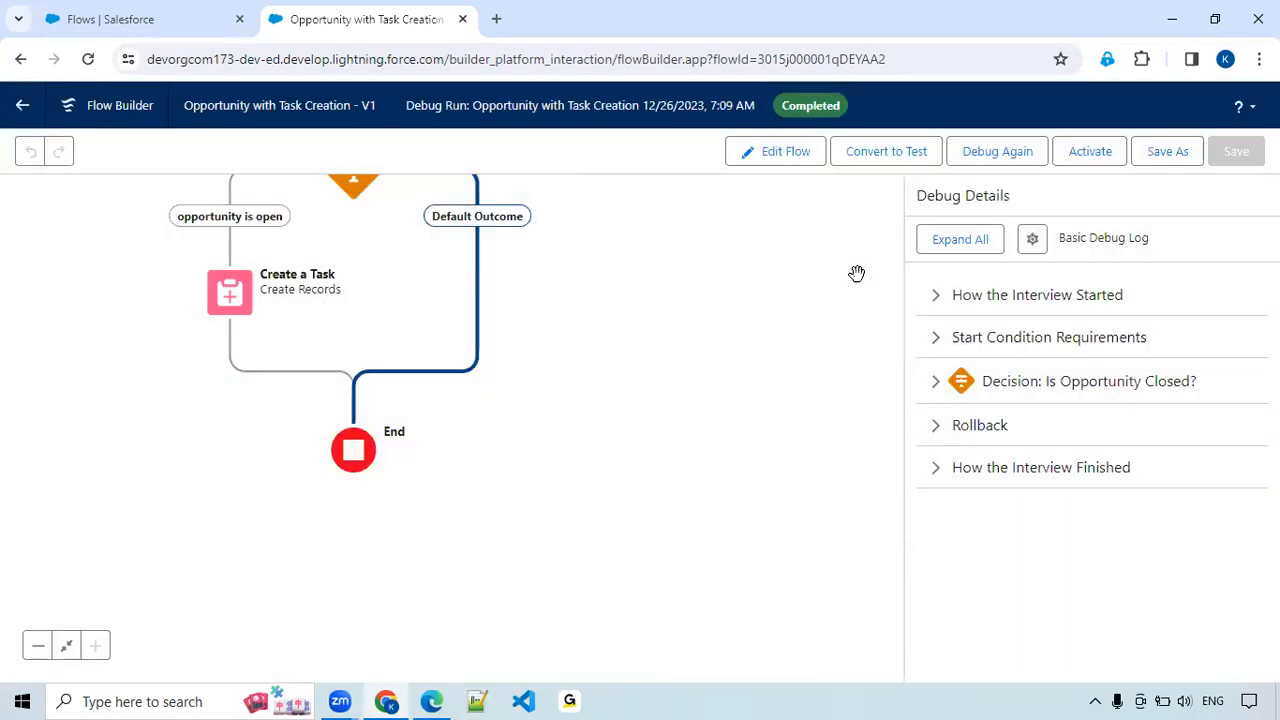
click(938, 390)
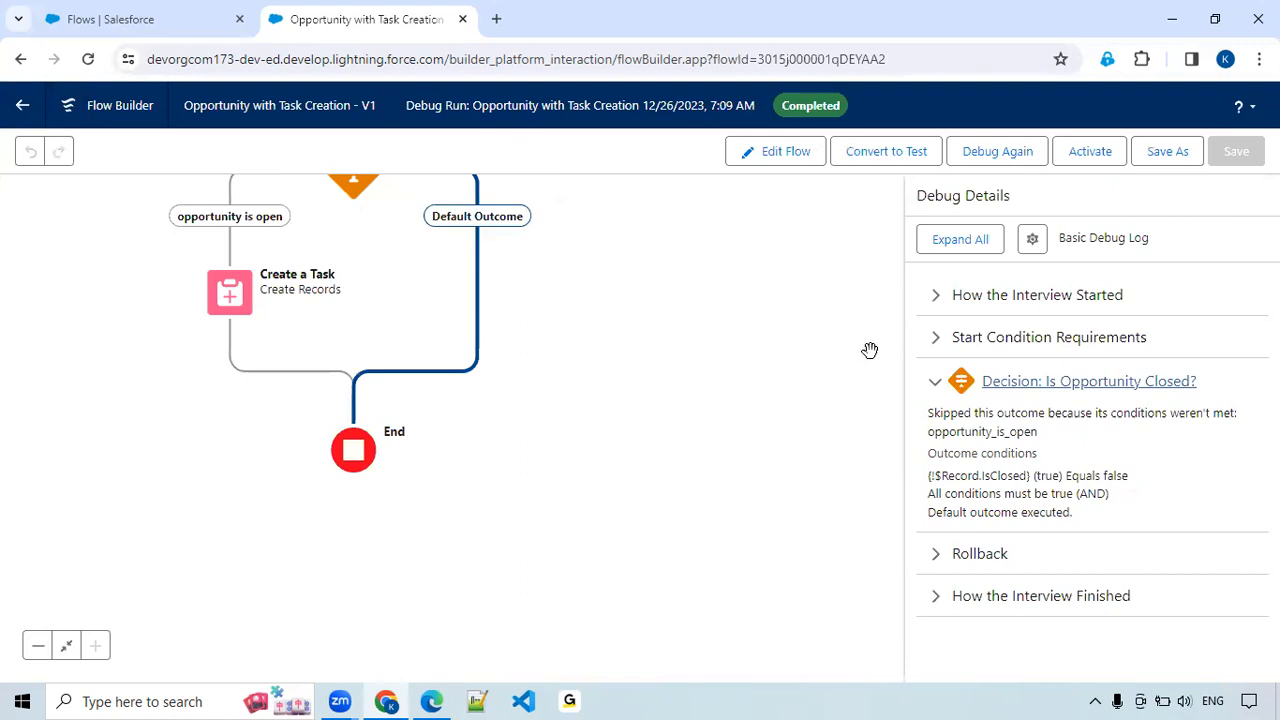
Find Opportunities from the Setup page and open its list in a new browser tab.
click(170, 30)
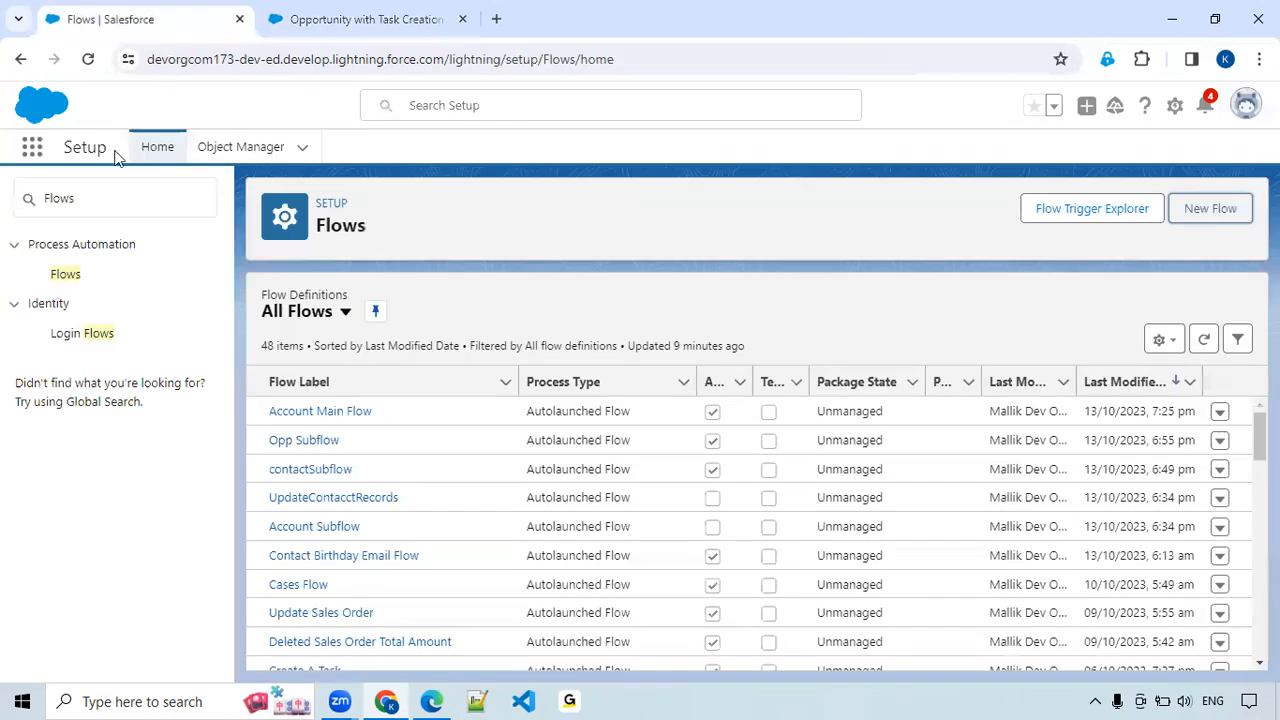
click(32, 150)
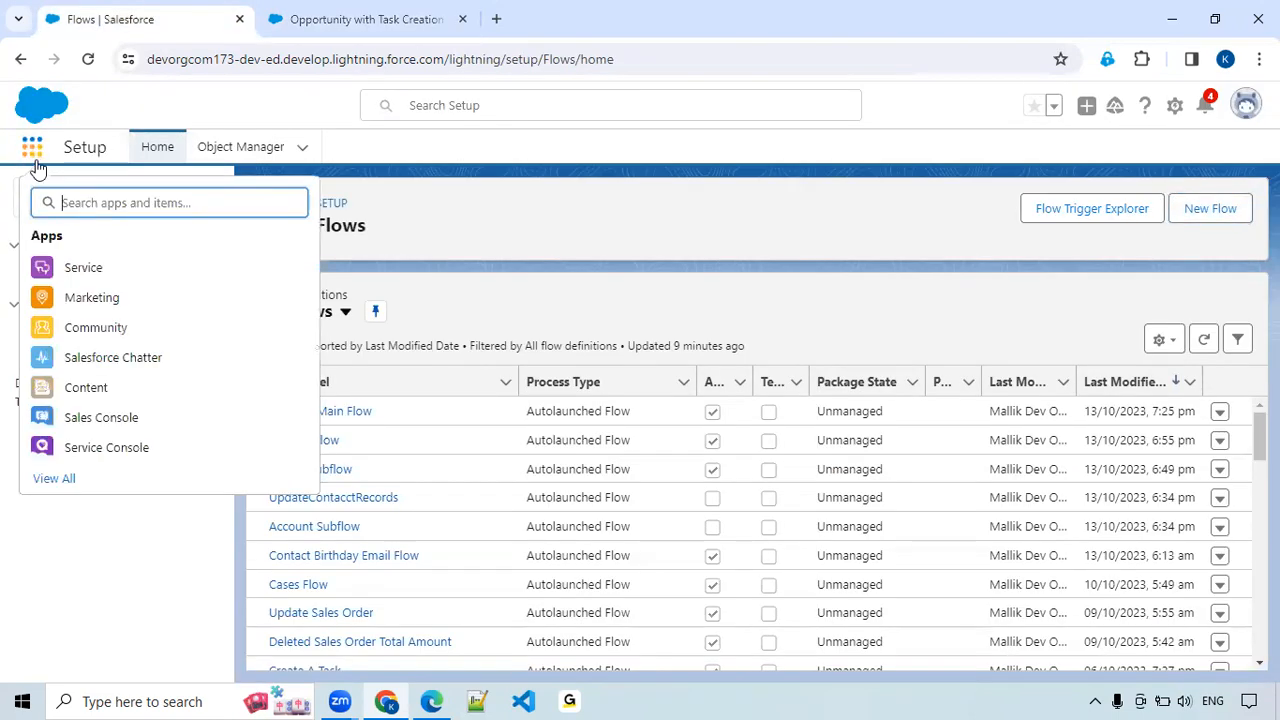
text(Opp)
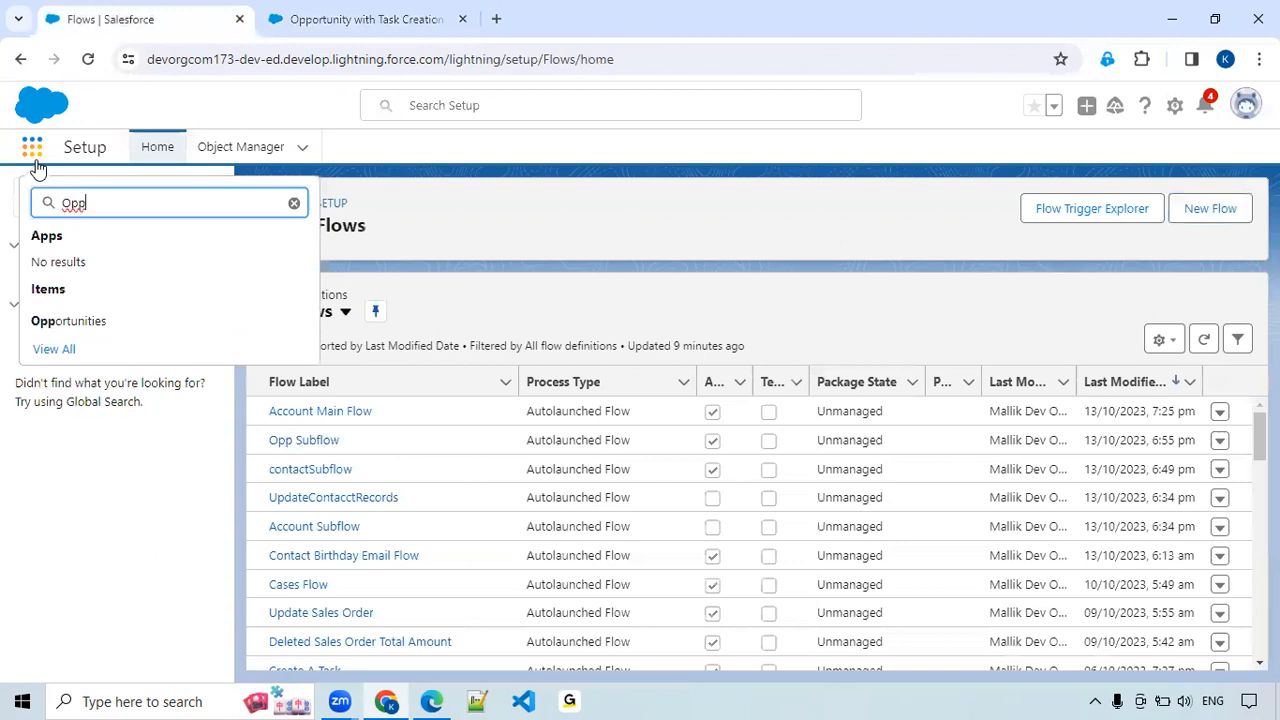
middle_click(56, 329)
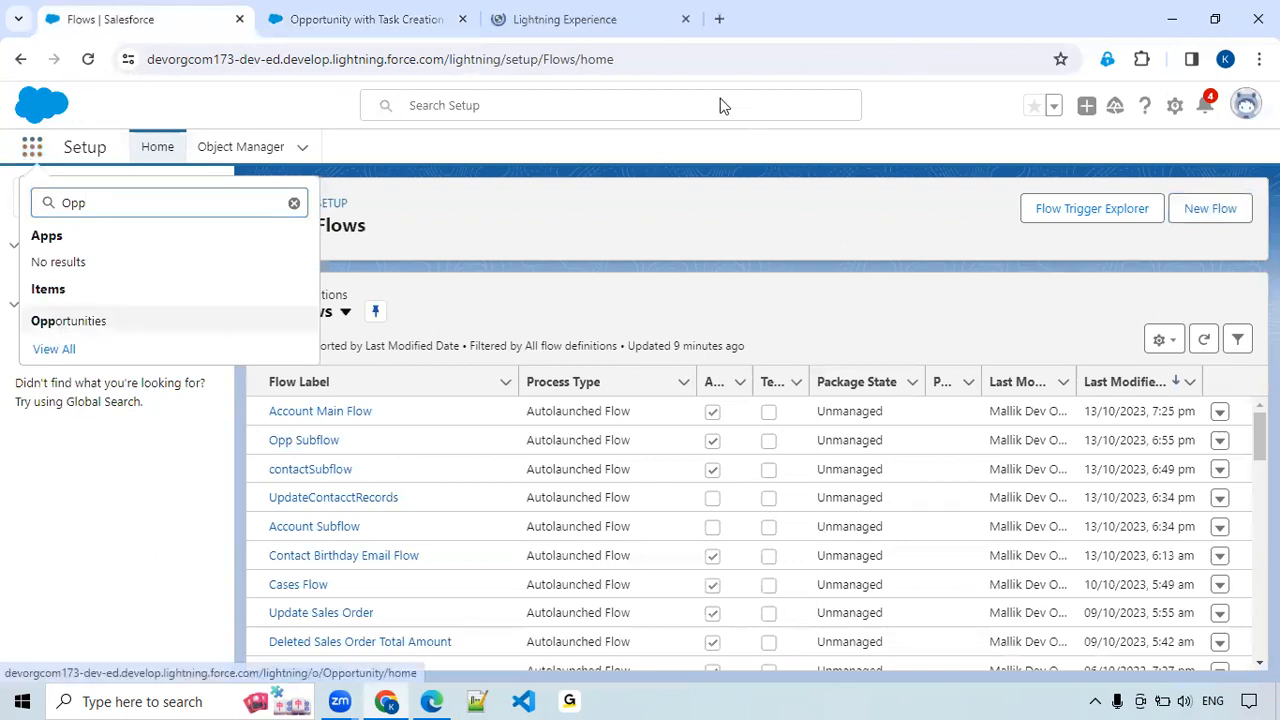
click(569, 20)
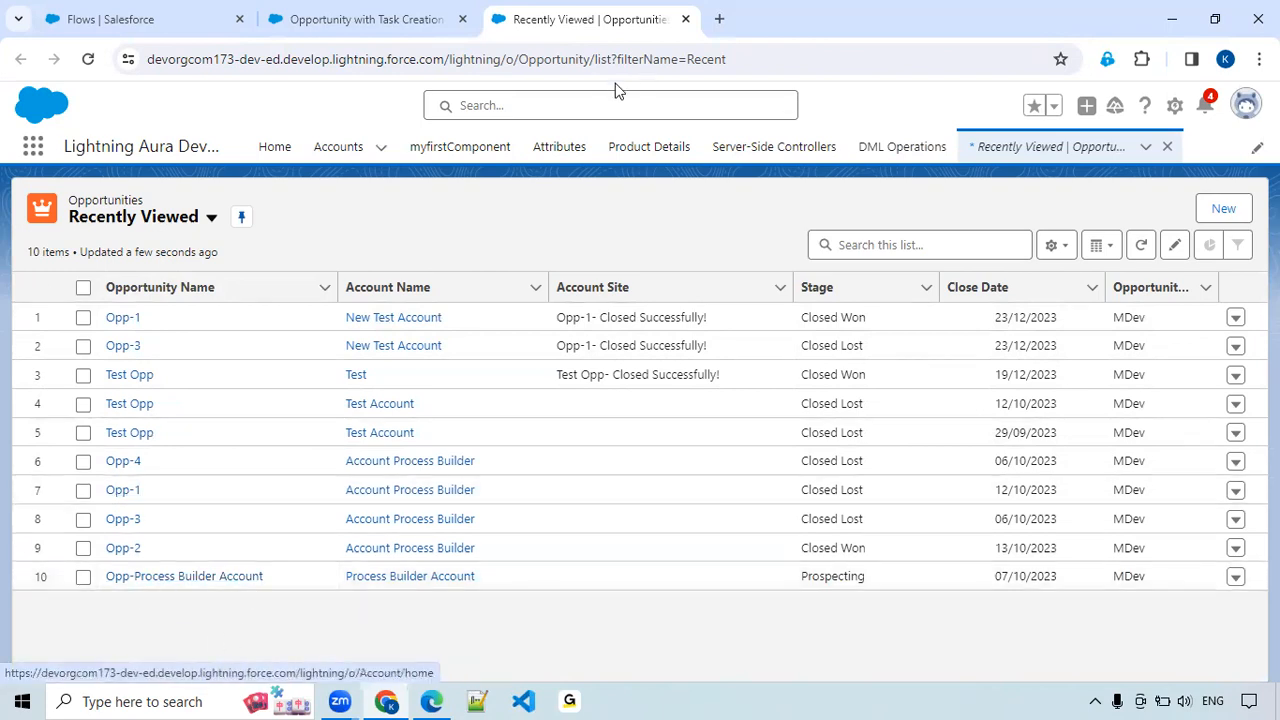
Start another debug run of the flow and remove Opp-1 as the triggering record.
click(383, 22)
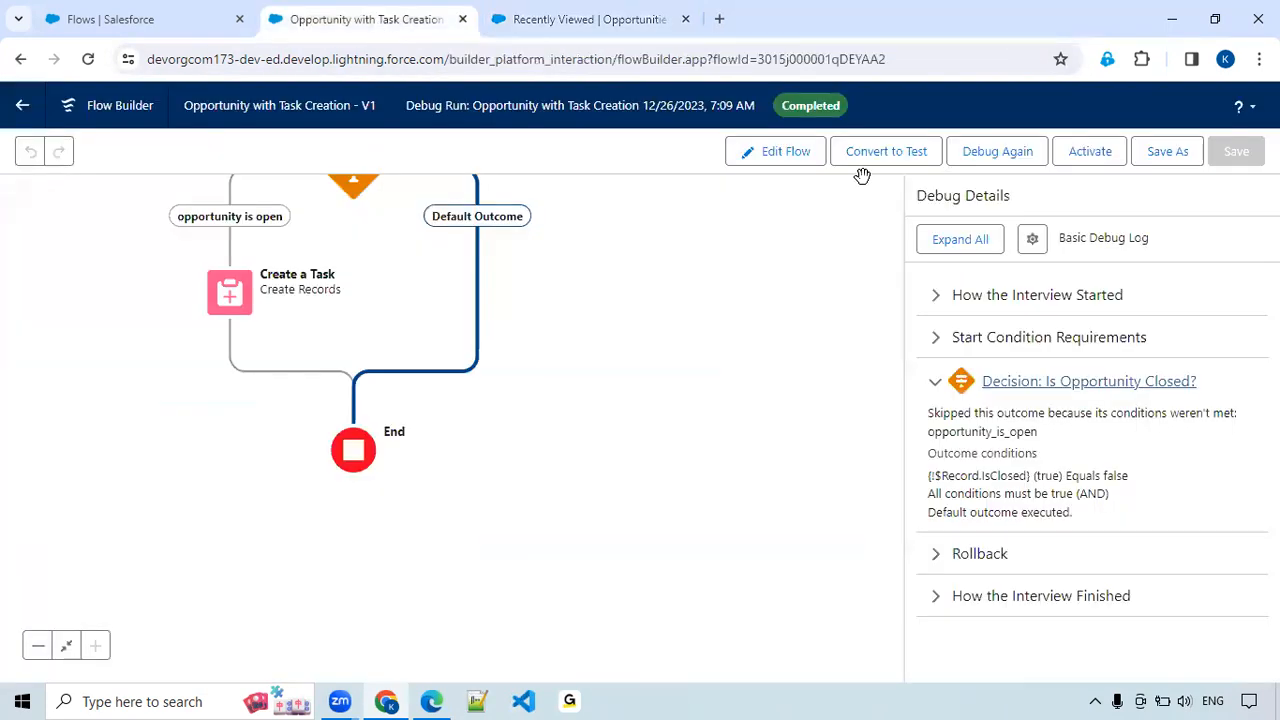
click(1000, 155)
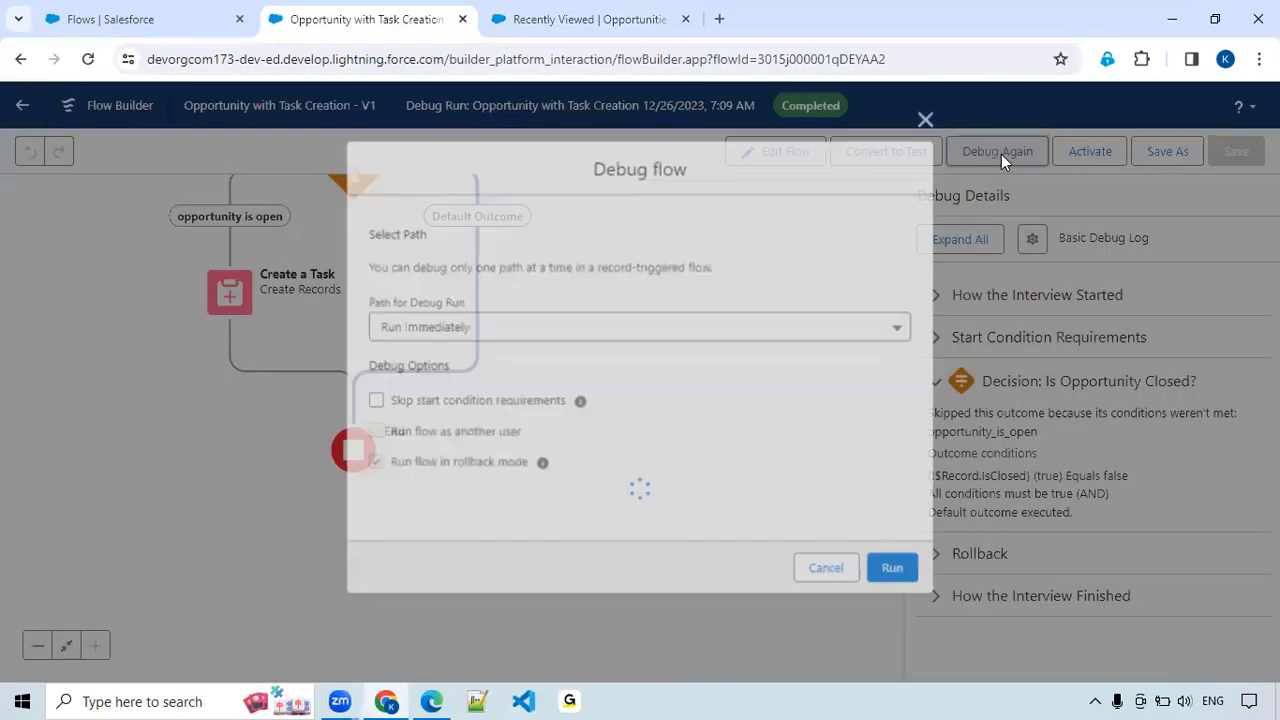
scroll(480, 371, down, 2)
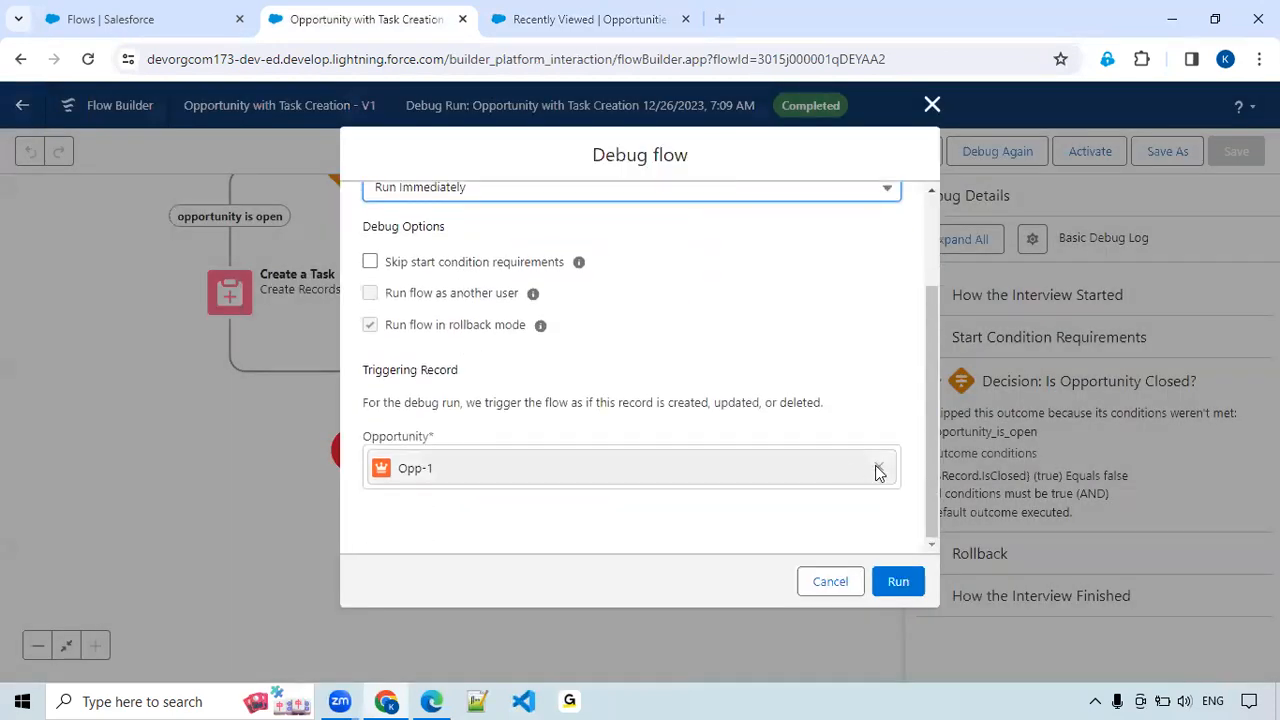
click(821, 471)
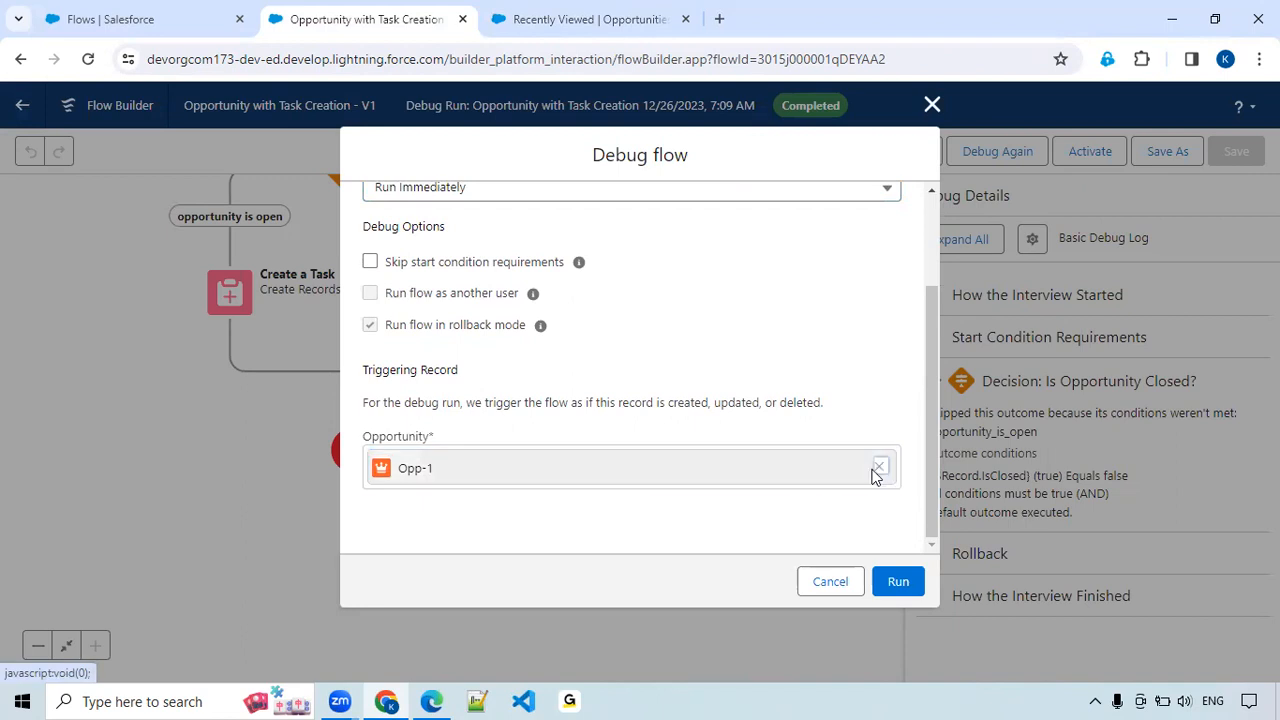
click(878, 467)
Choose the opportunity Opp-Process Builder Account as the triggering record and run the debug.
text(opp)
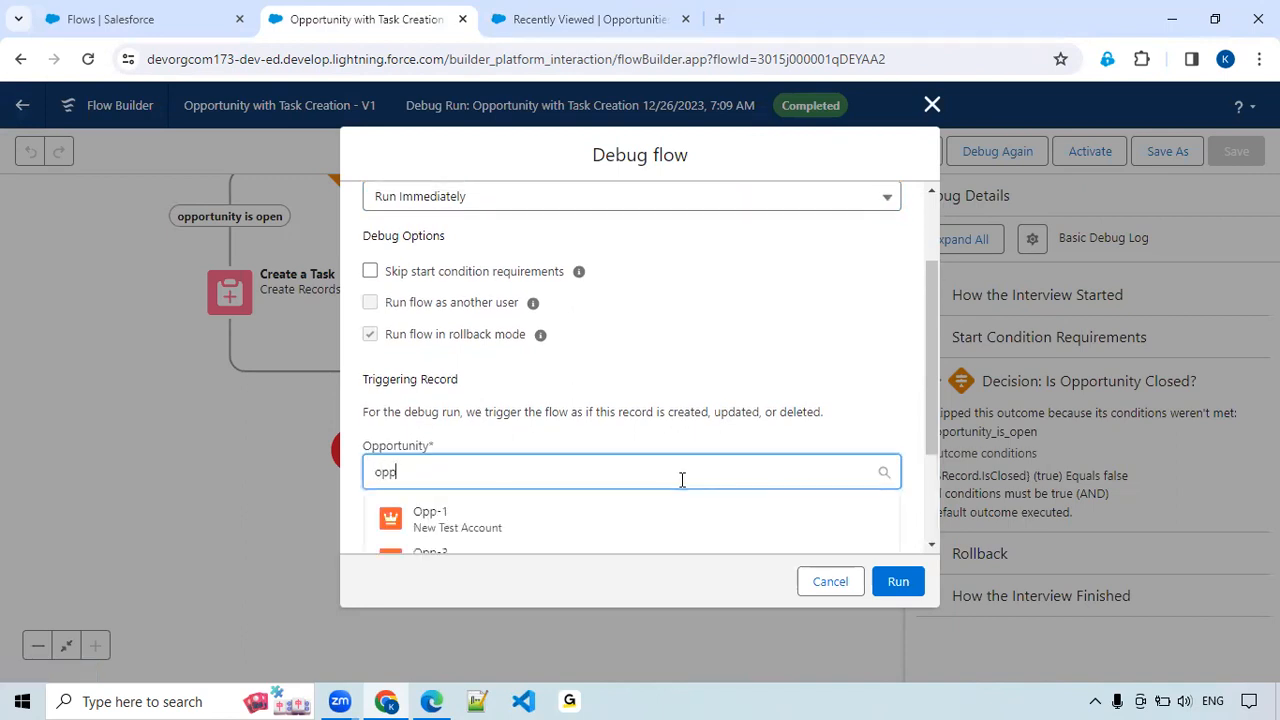
scroll(682, 482, down, 2)
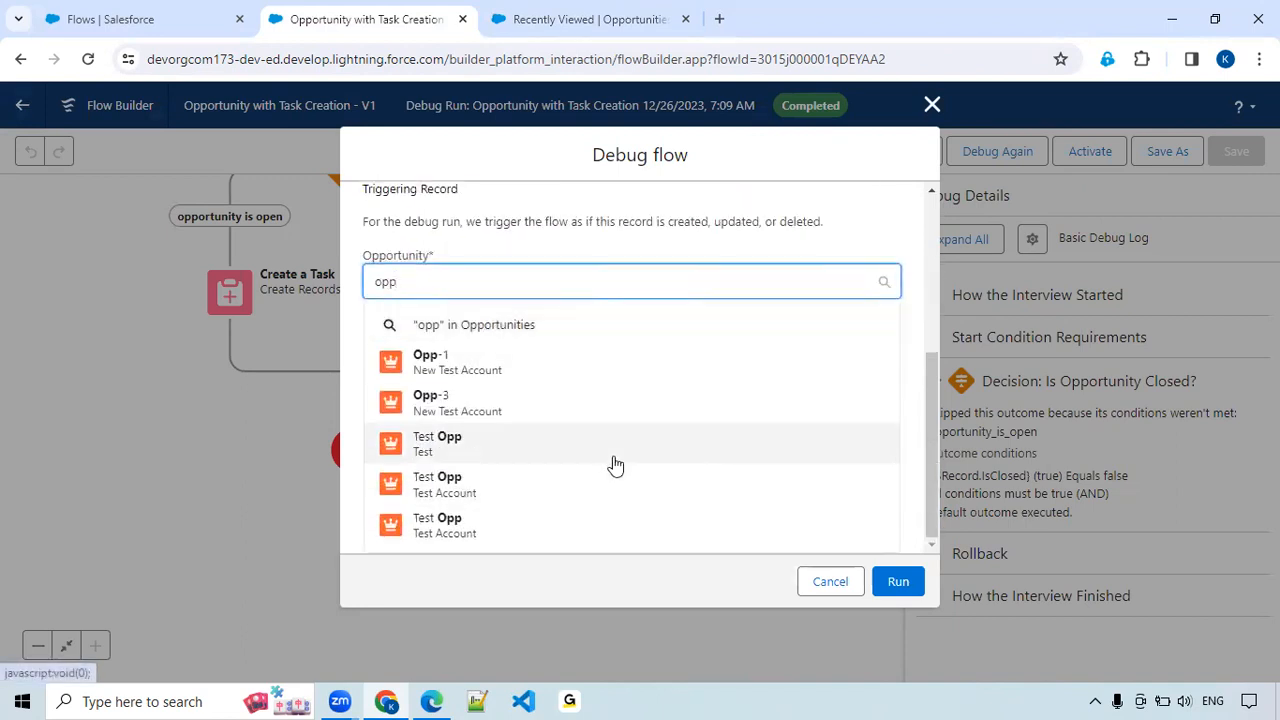
scroll(611, 479, up, 2)
click(565, 20)
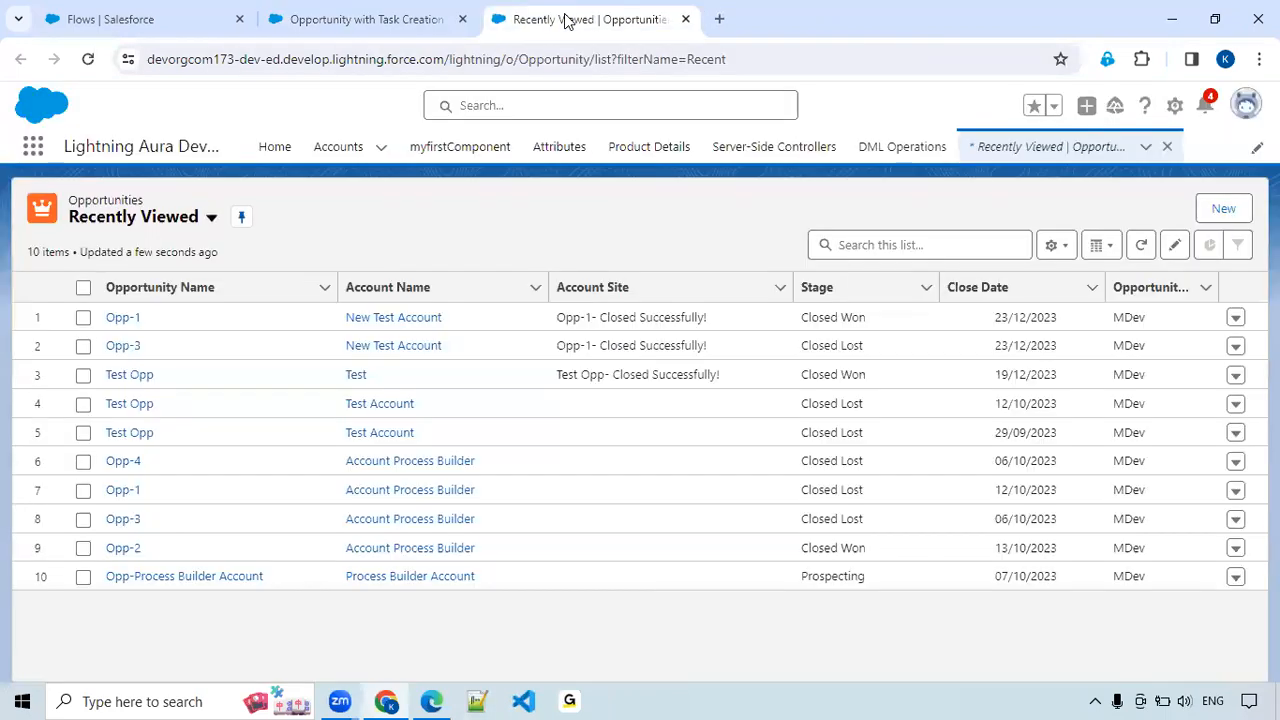
click(373, 18)
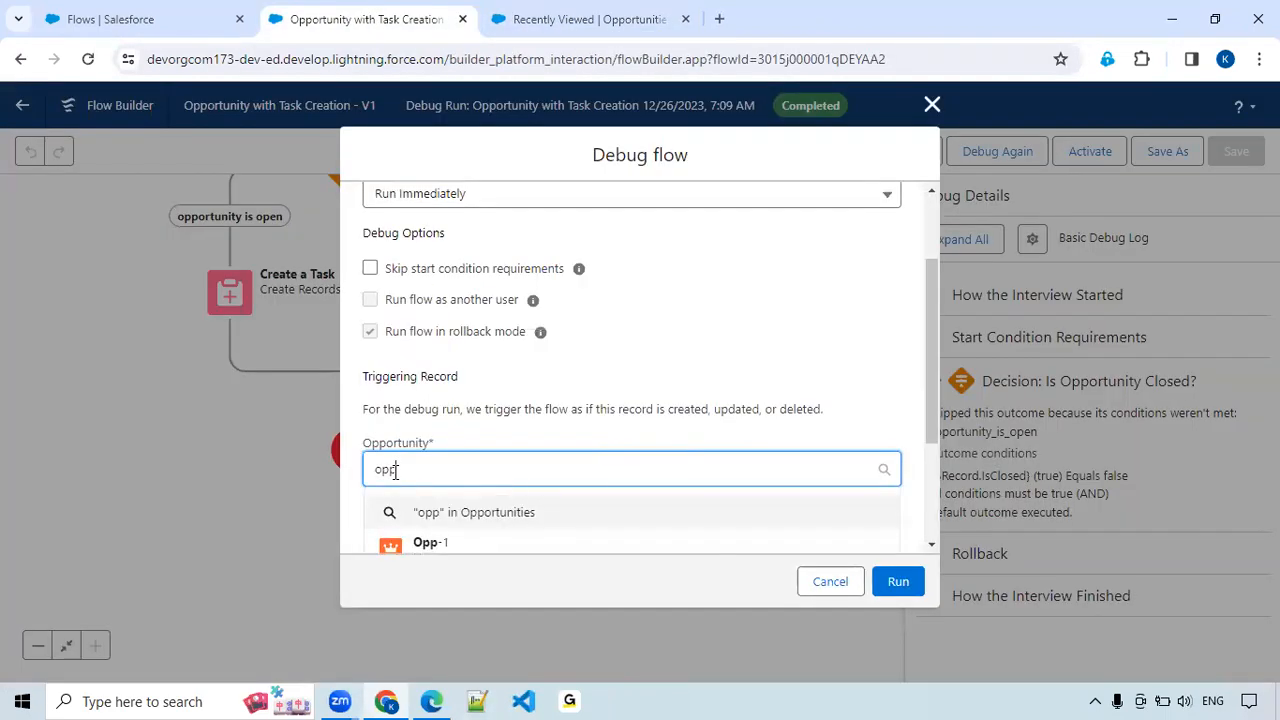
text(-proc)
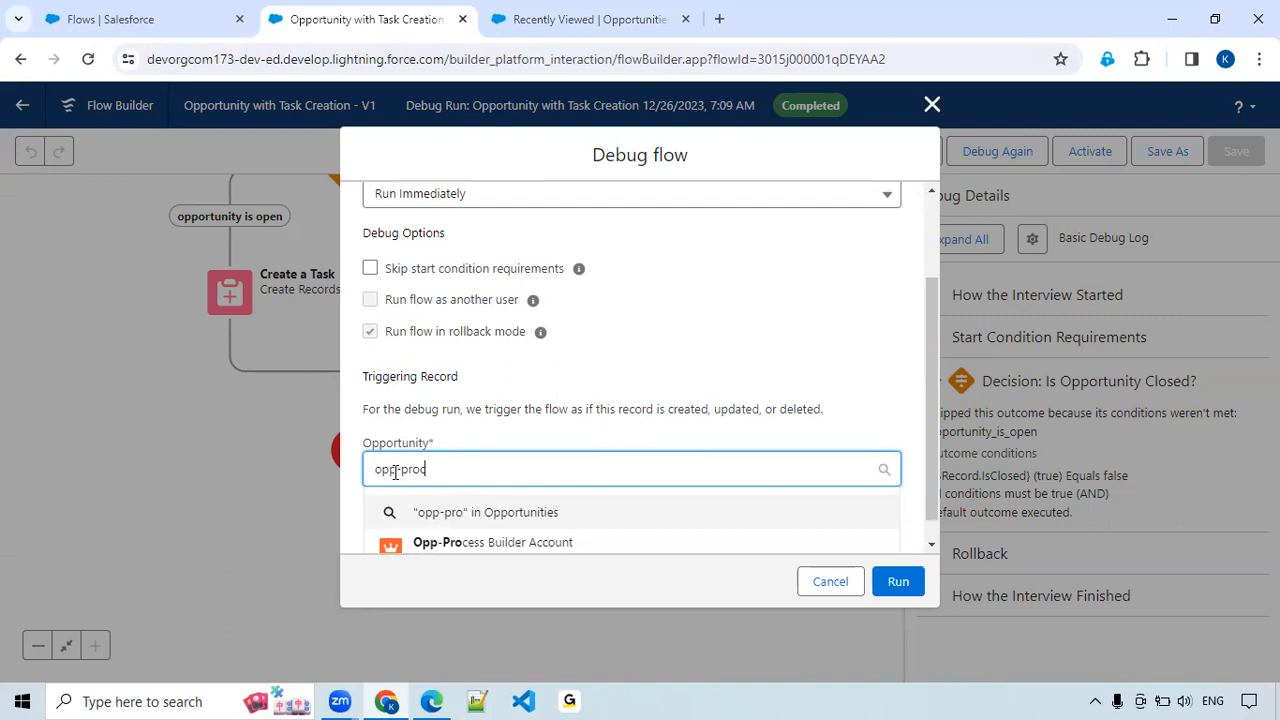
click(498, 545)
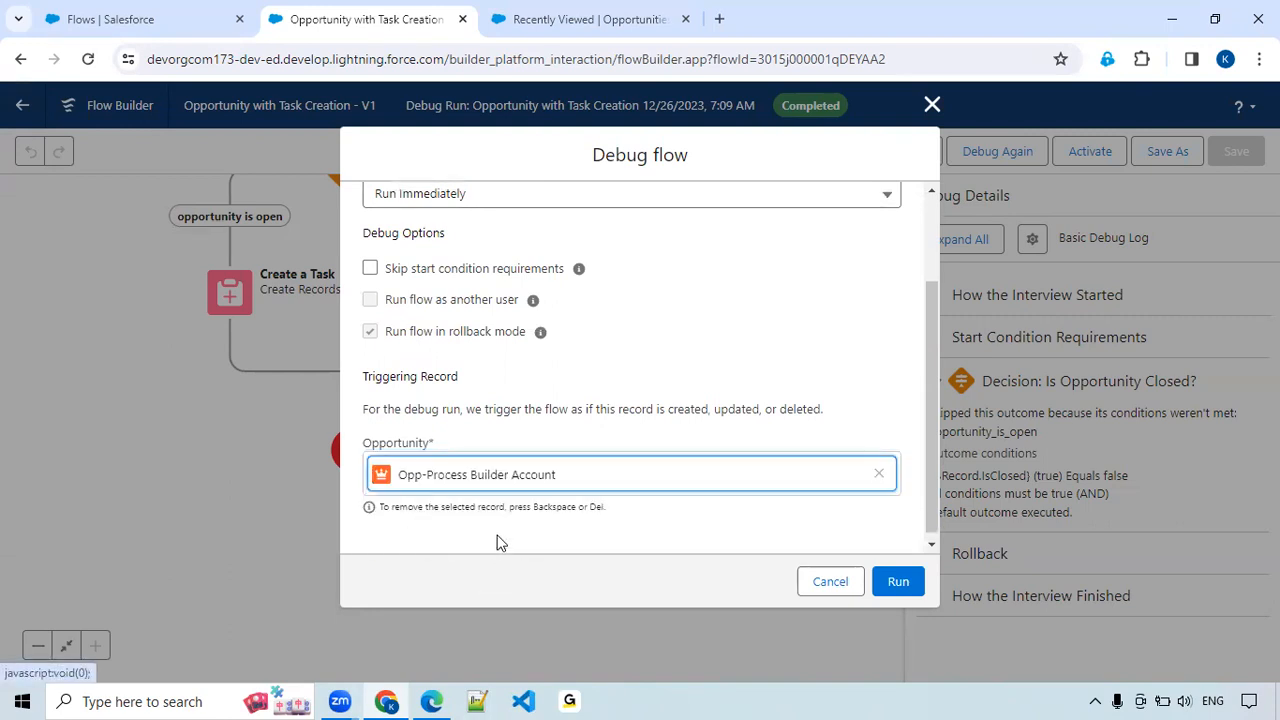
click(894, 586)
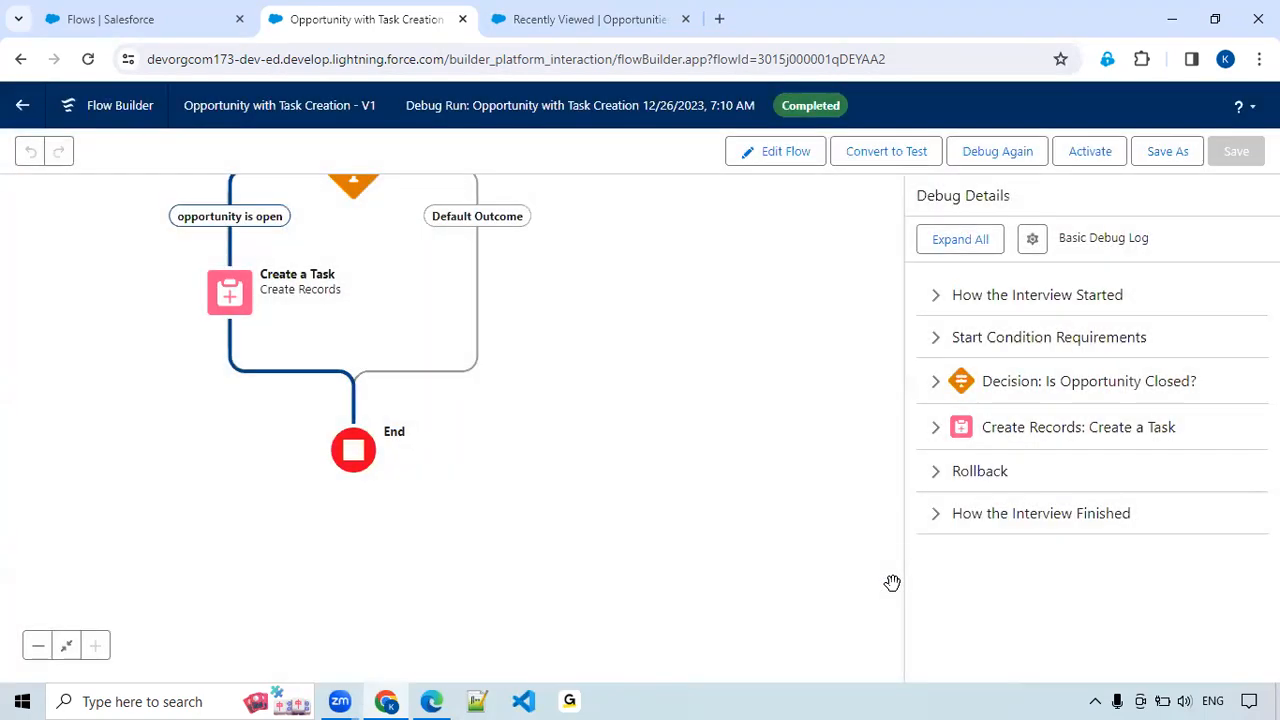
Examine the debug details of the Is Opportunity Closed? decision and the Create a Task field values against the opportunity list.
click(935, 383)
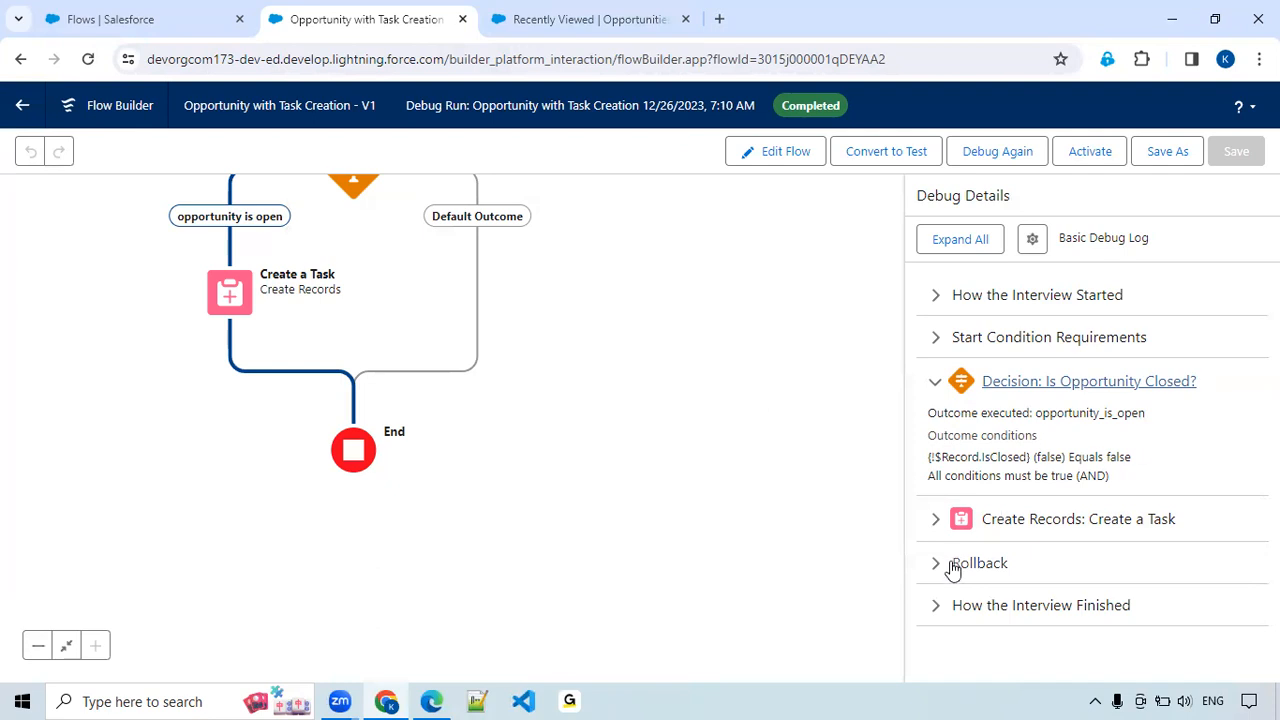
click(934, 522)
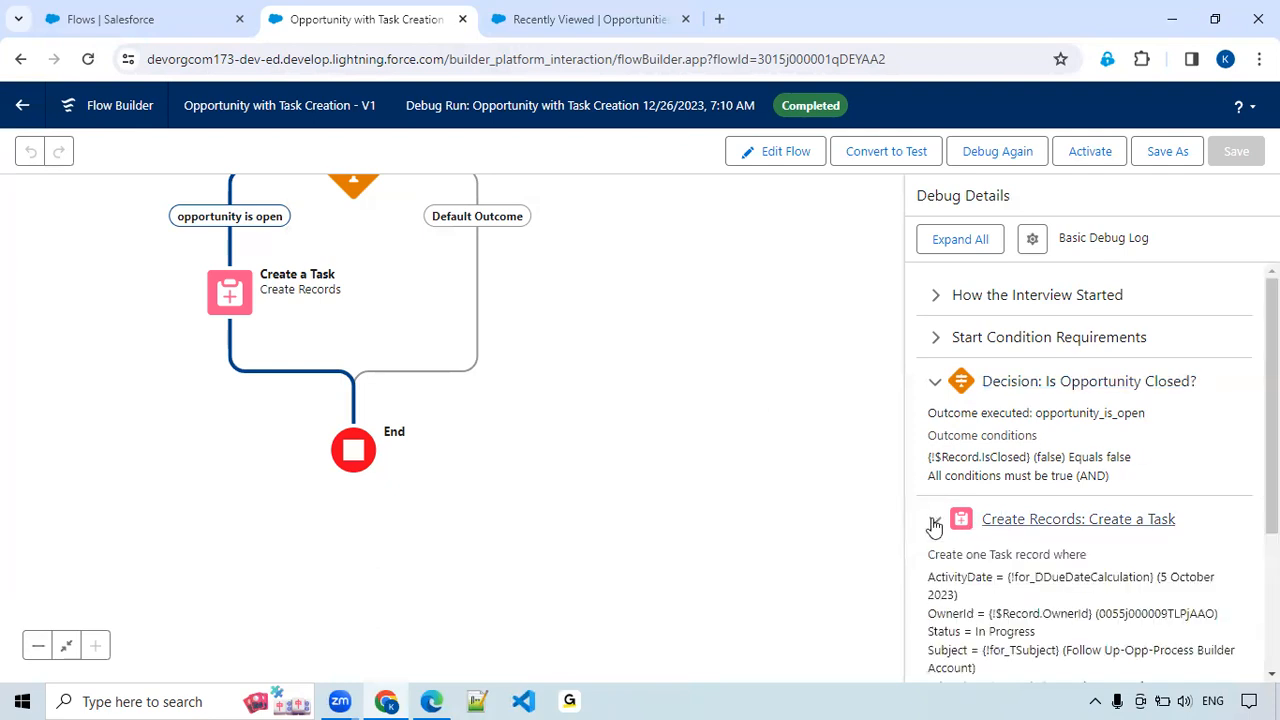
scroll(932, 523, down, 2)
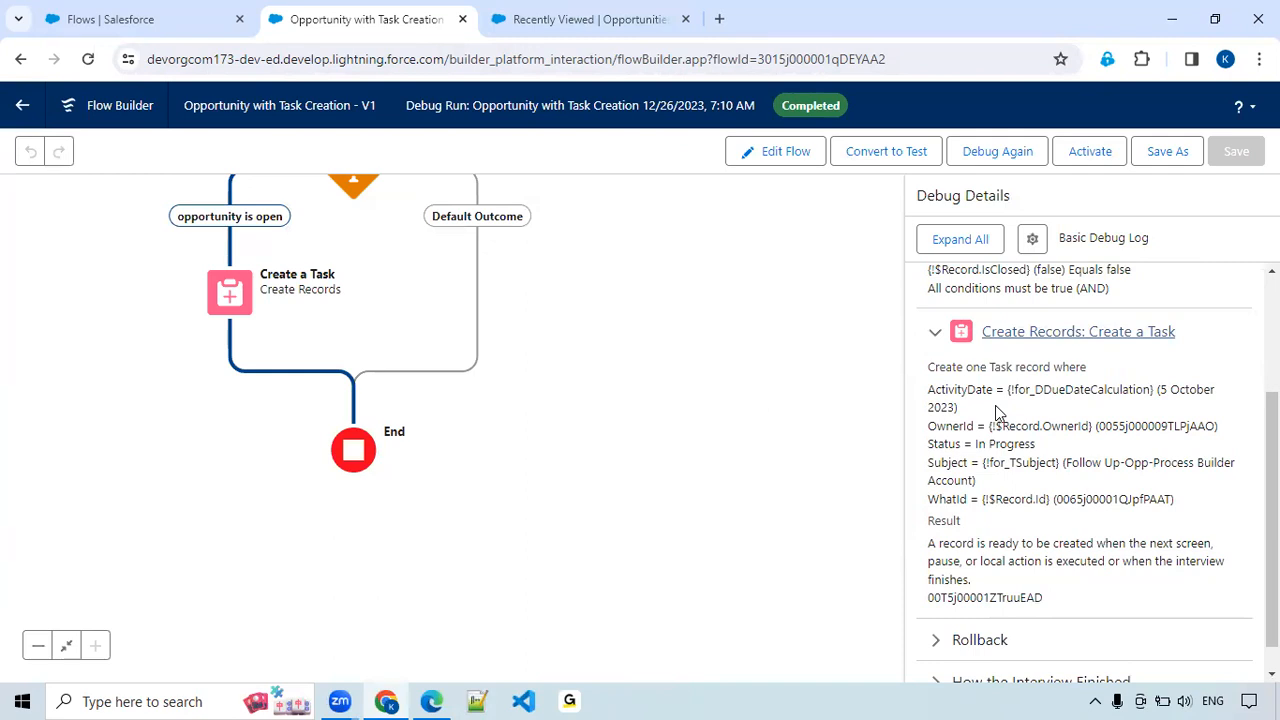
click(579, 26)
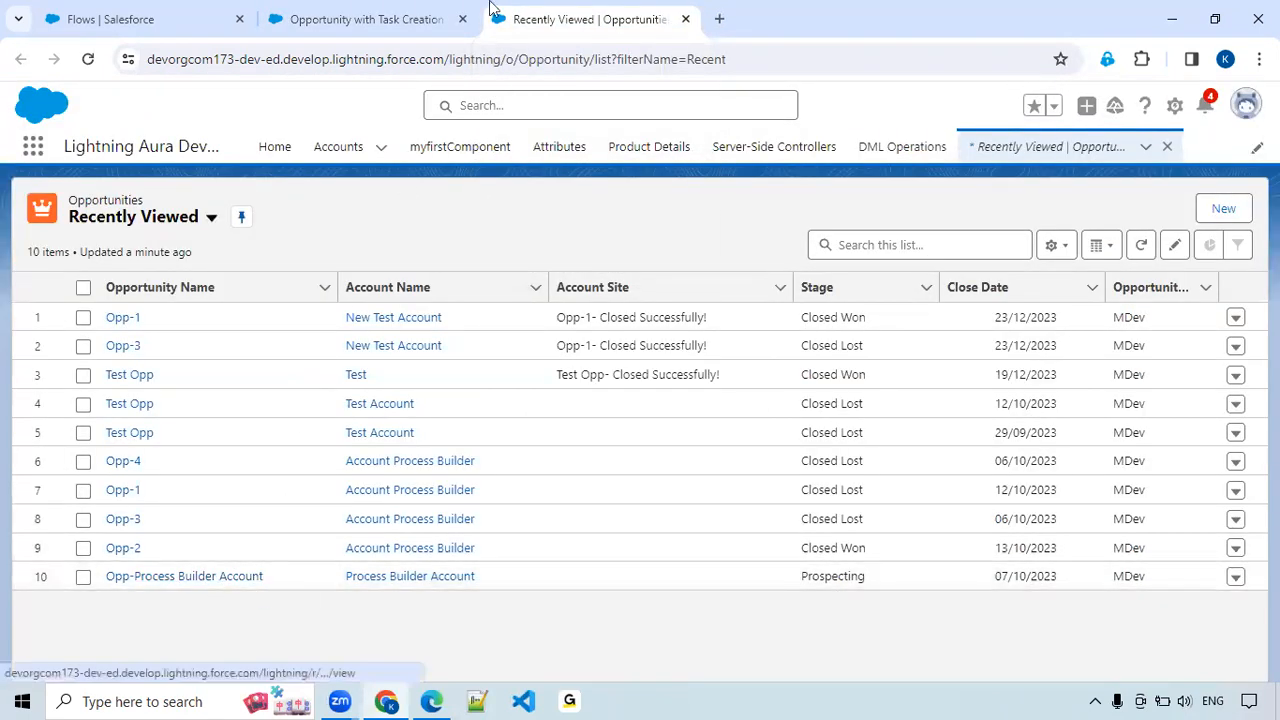
key(ctrl+shift+Tab)
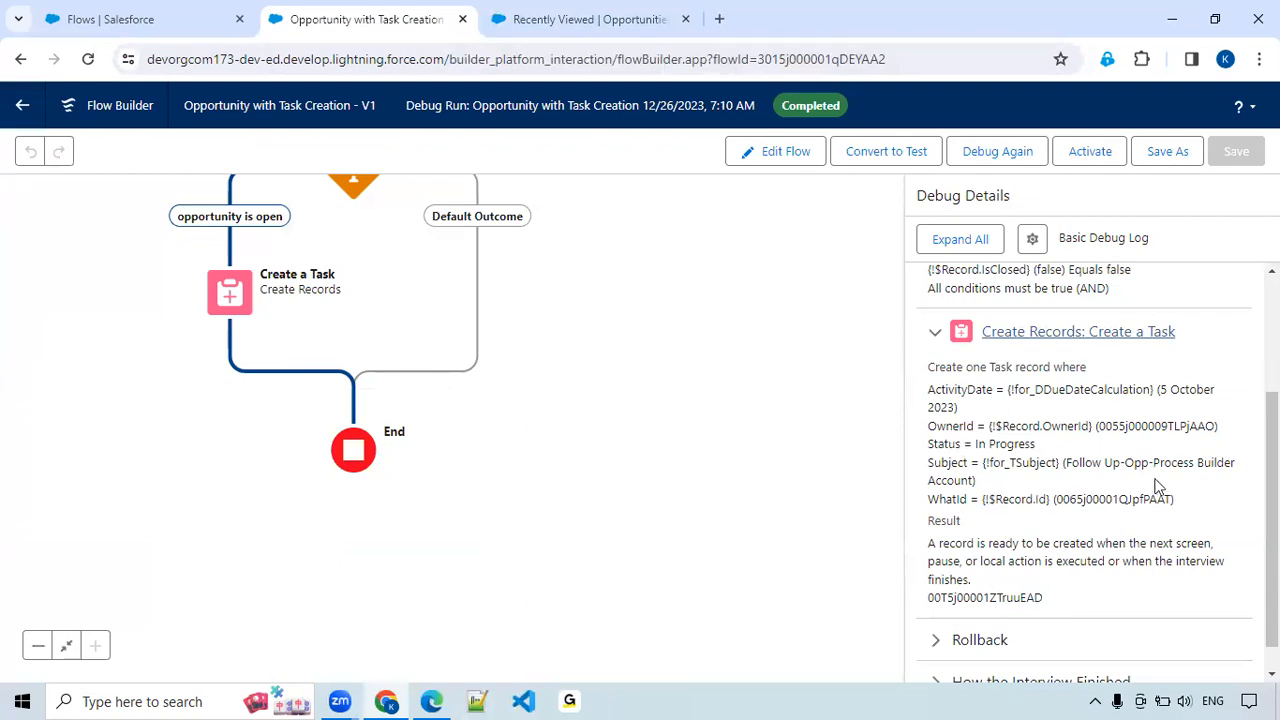
scroll(1022, 484, up, 2)
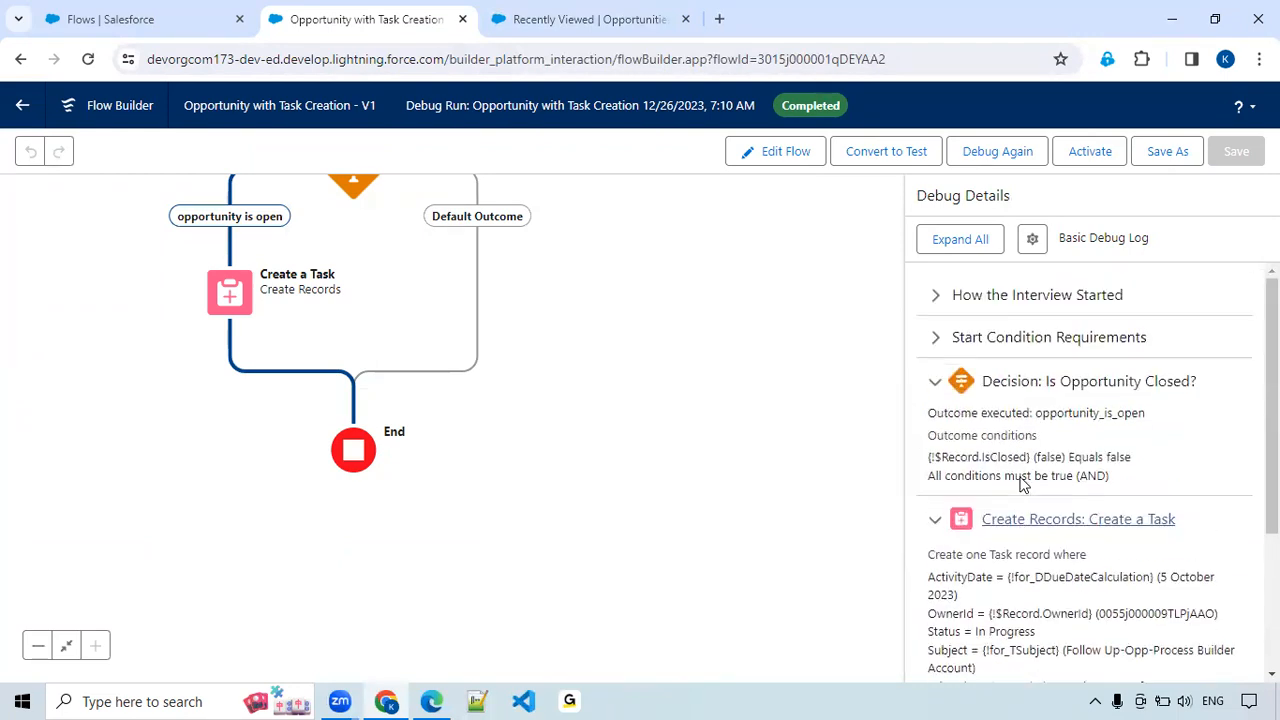
Activate the flow and open a new opportunity form from the Opportunities list.
click(1092, 156)
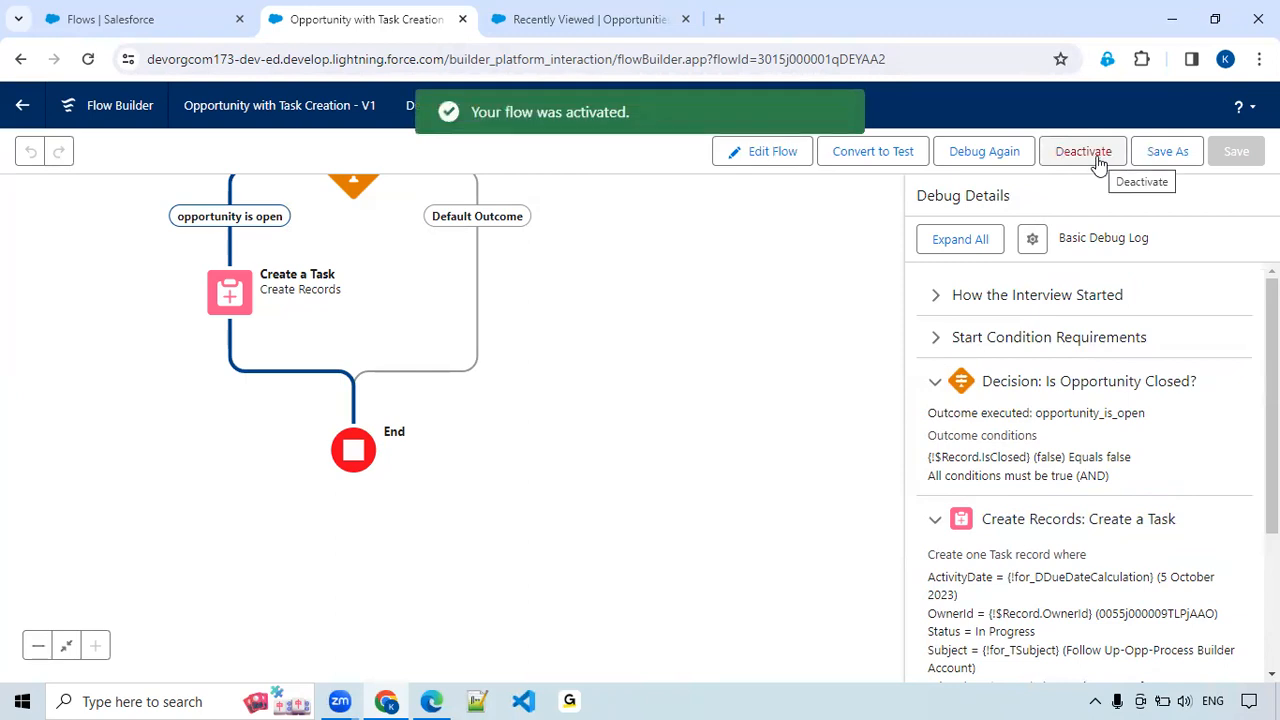
click(584, 27)
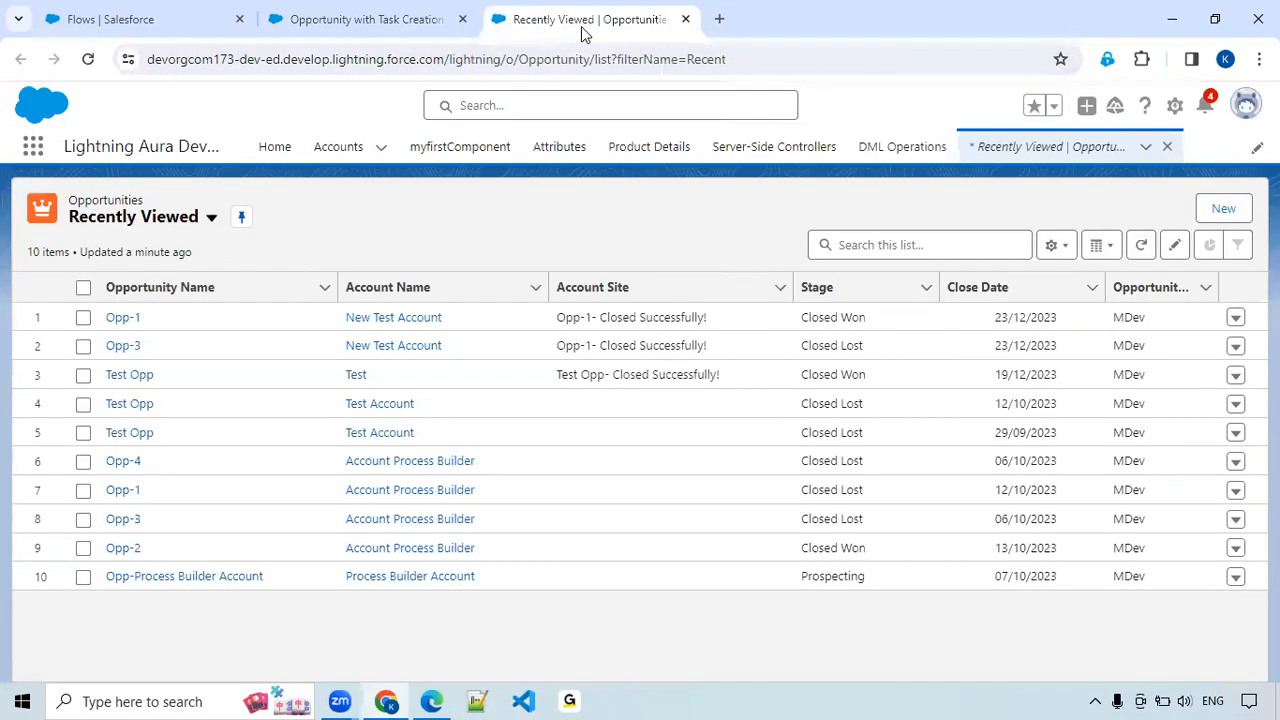
click(1225, 209)
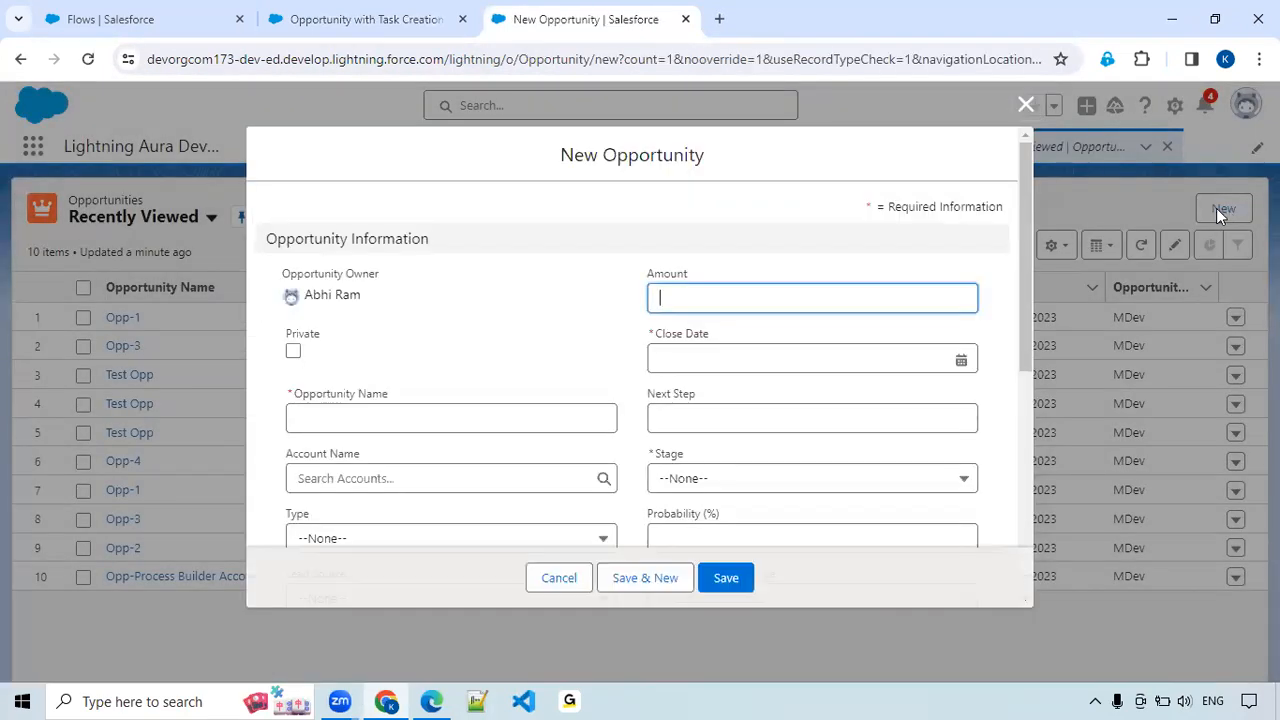
Name the opportunity 'Opp WIth Task Creation' and set its close date to 27/12/2023.
click(337, 416)
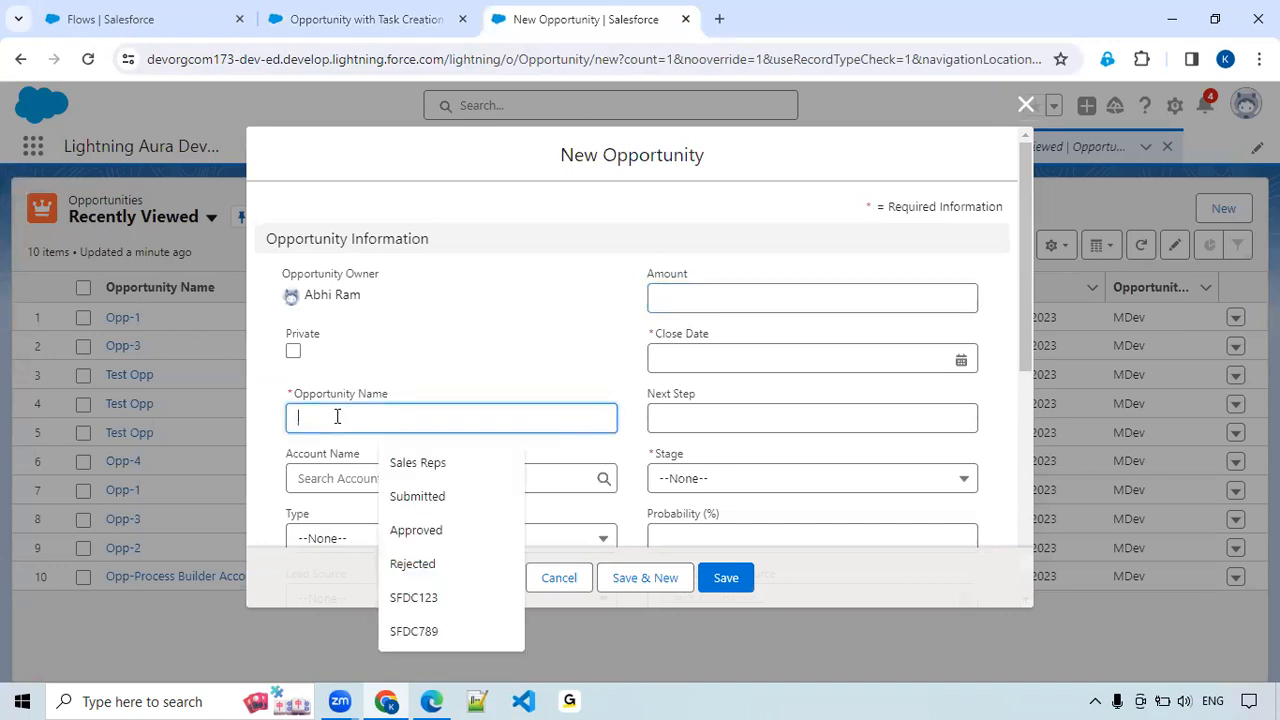
text(Opp With Task Creation)
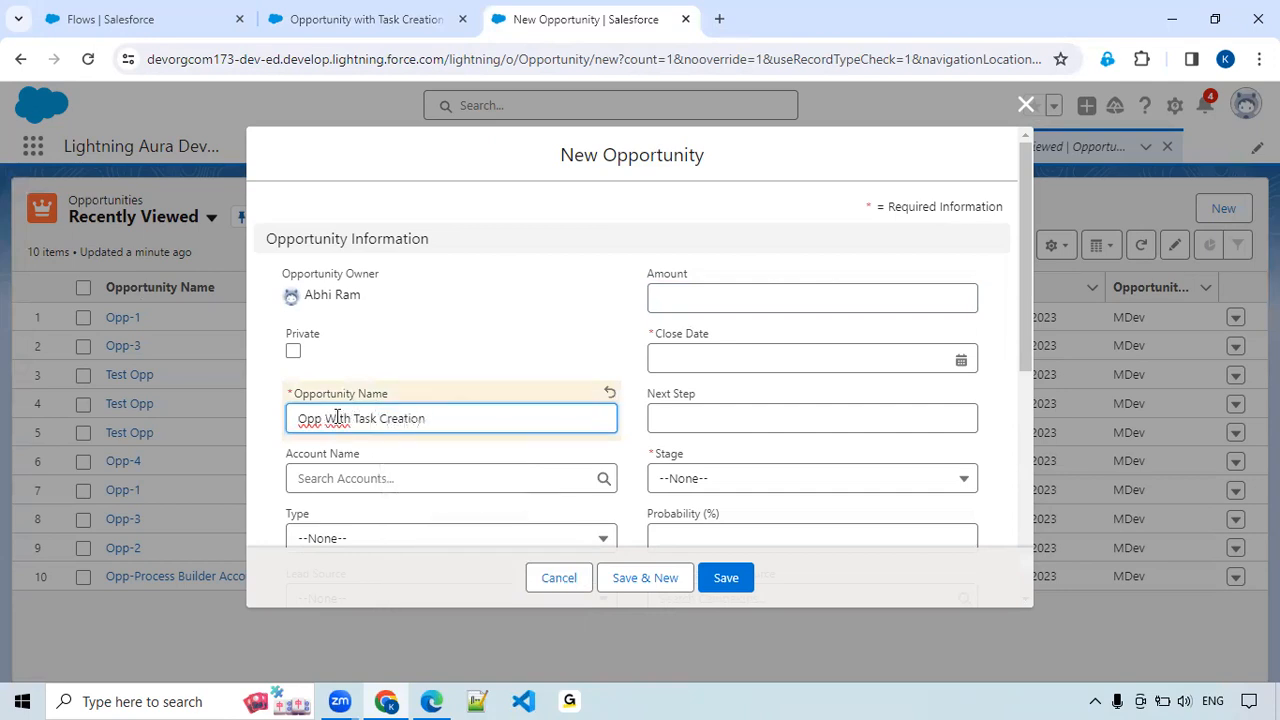
click(691, 307)
click(961, 358)
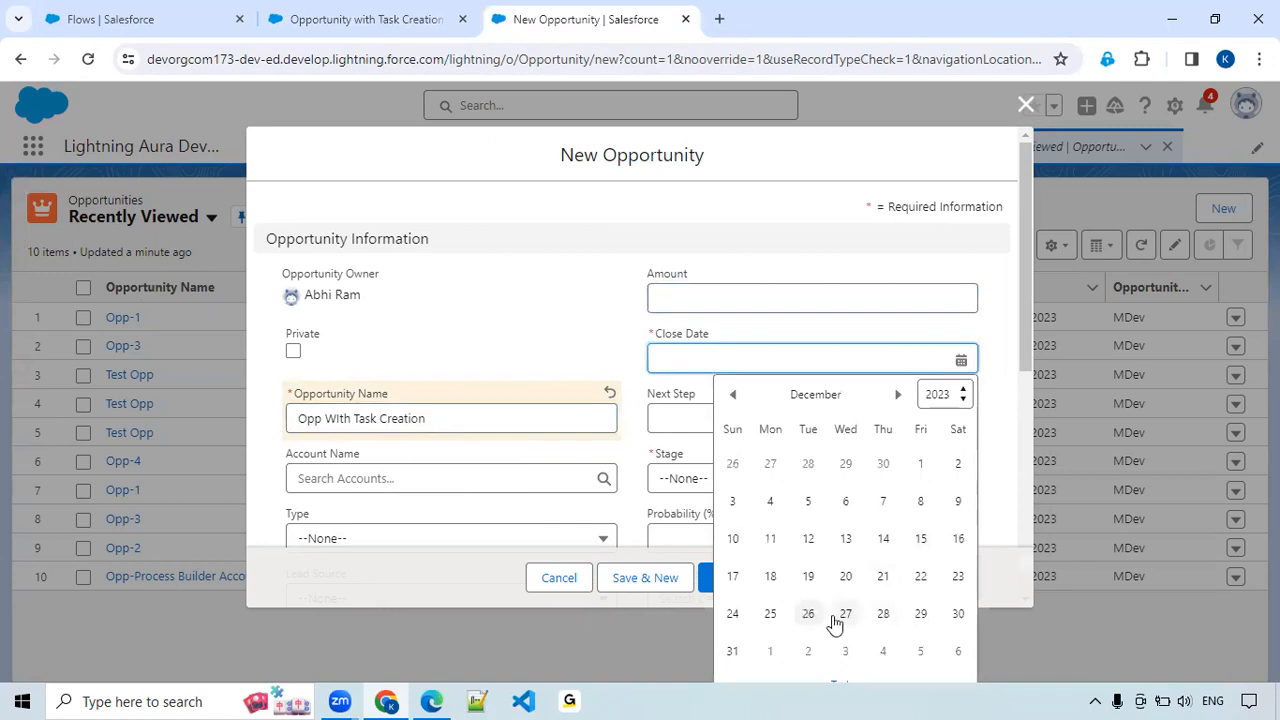
click(845, 613)
Set the opportunity's stage to Qualification and try to save the record.
scroll(718, 415, down, 1)
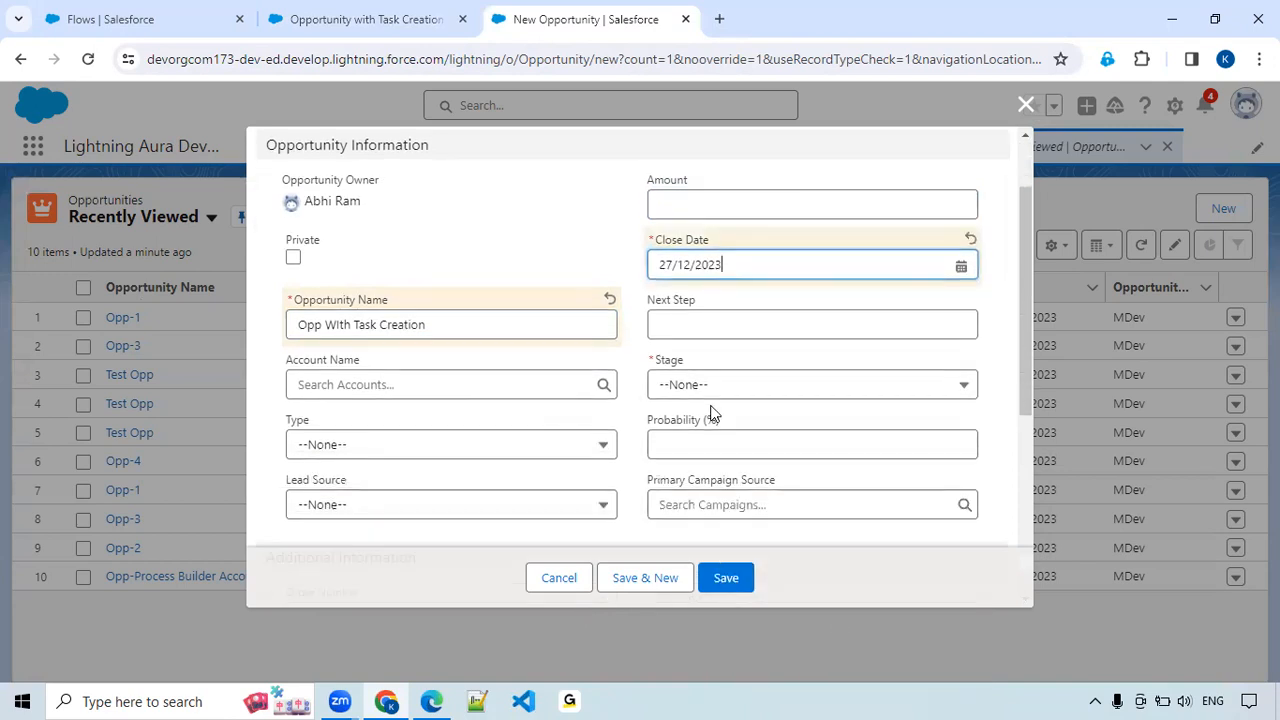
click(718, 384)
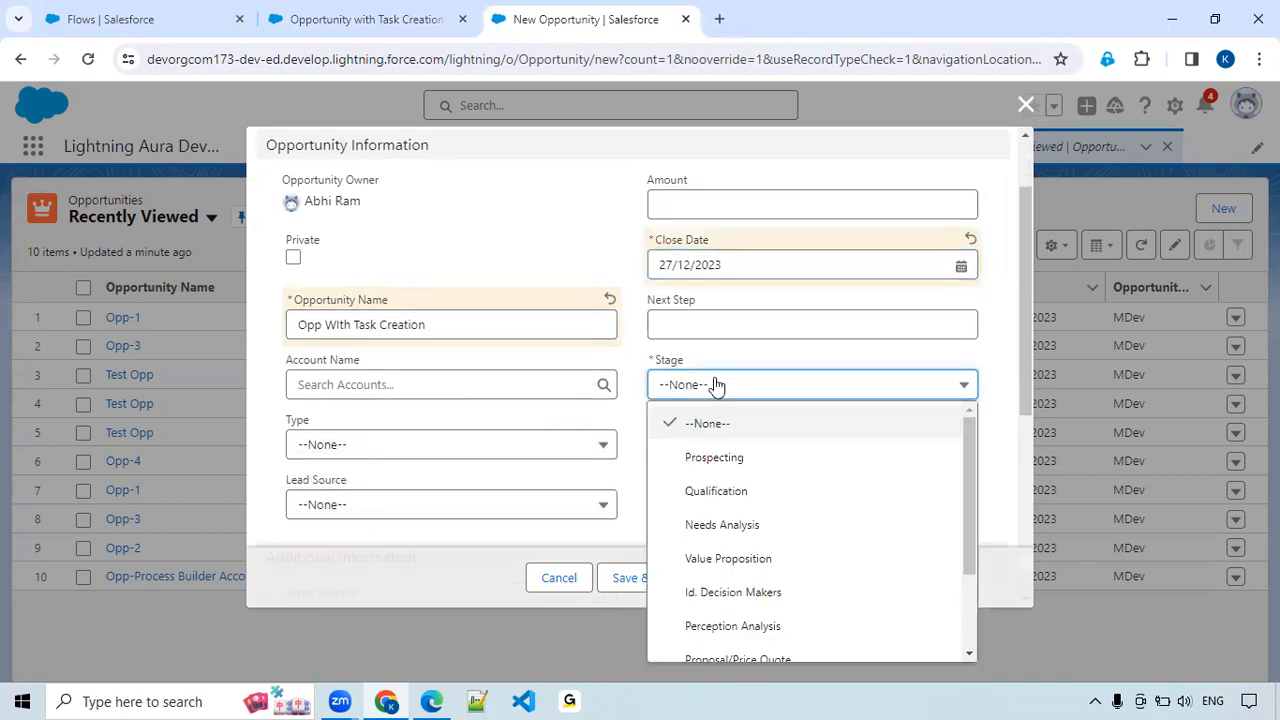
click(728, 494)
scroll(409, 366, down, 3)
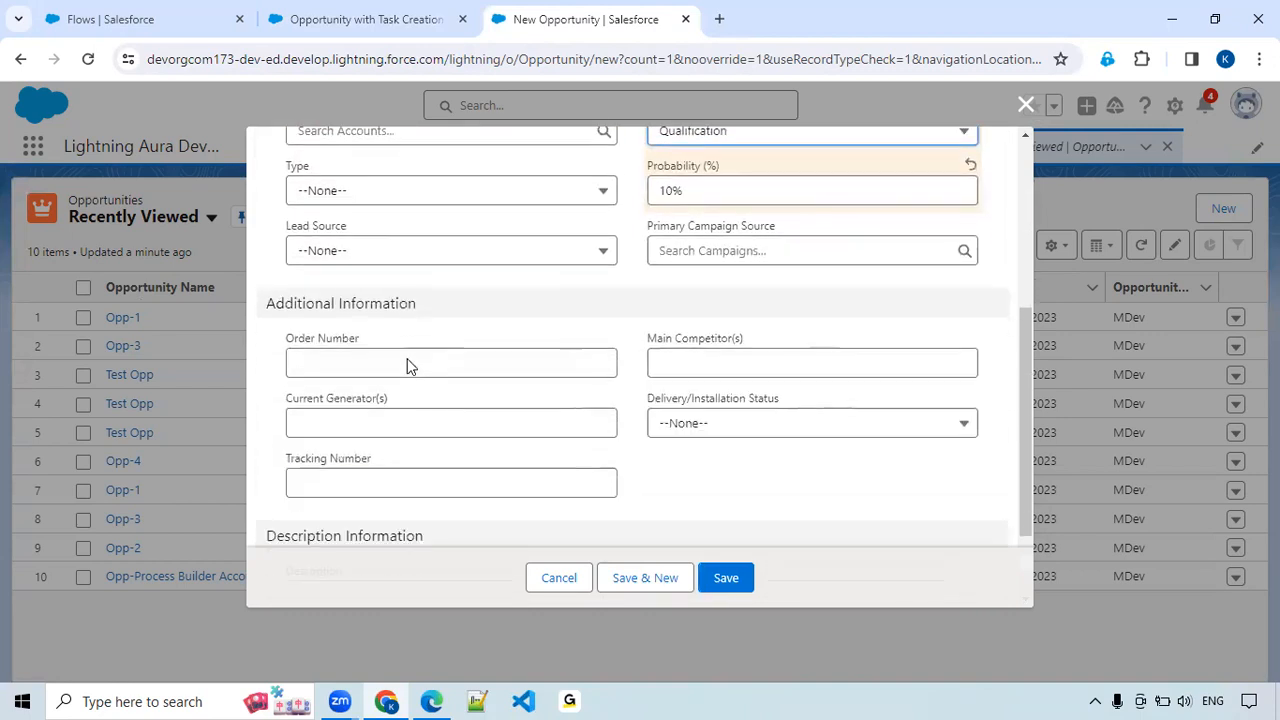
scroll(586, 417, up, 4)
scroll(588, 415, up, 1)
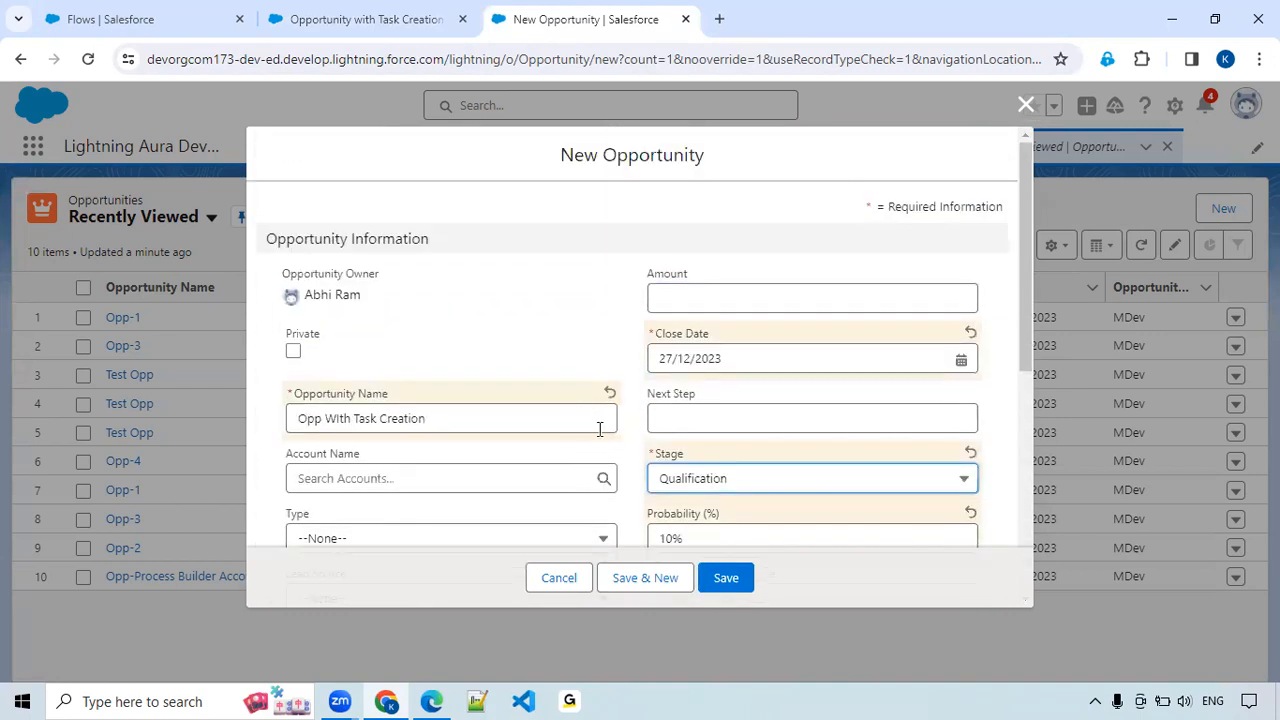
click(726, 578)
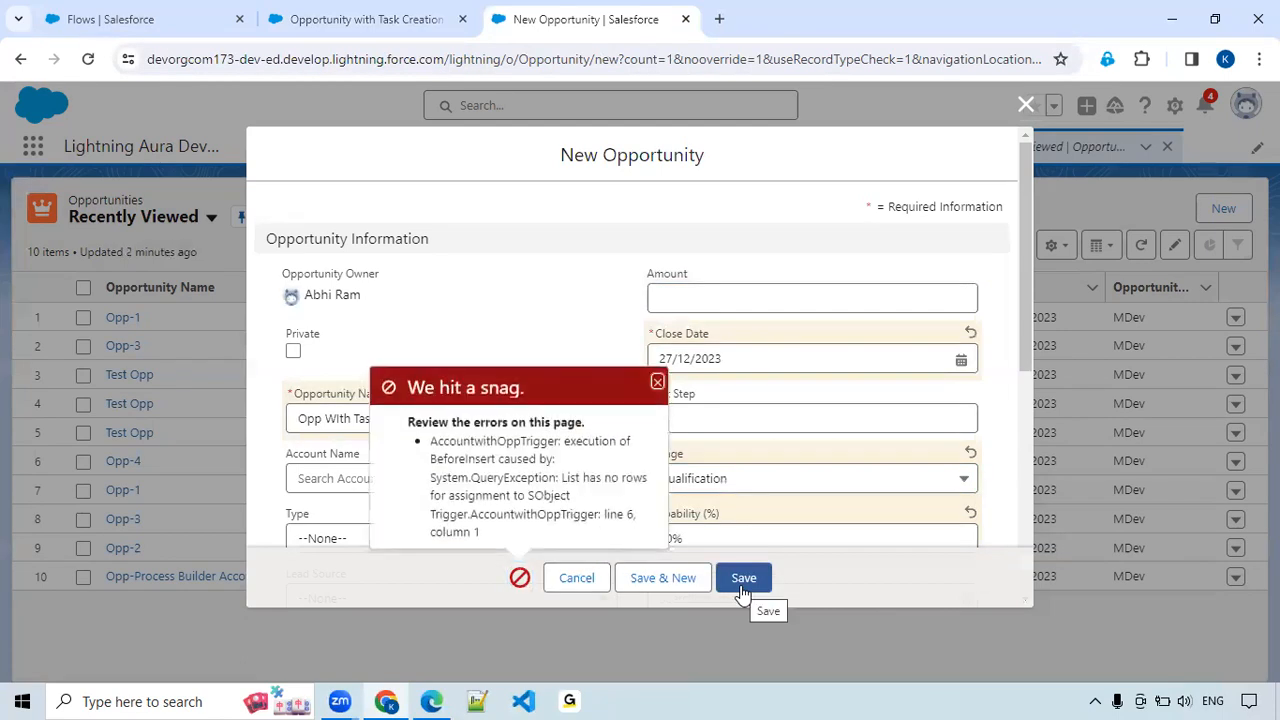
Dismiss the save error and close the new opportunity form without saving.
click(657, 384)
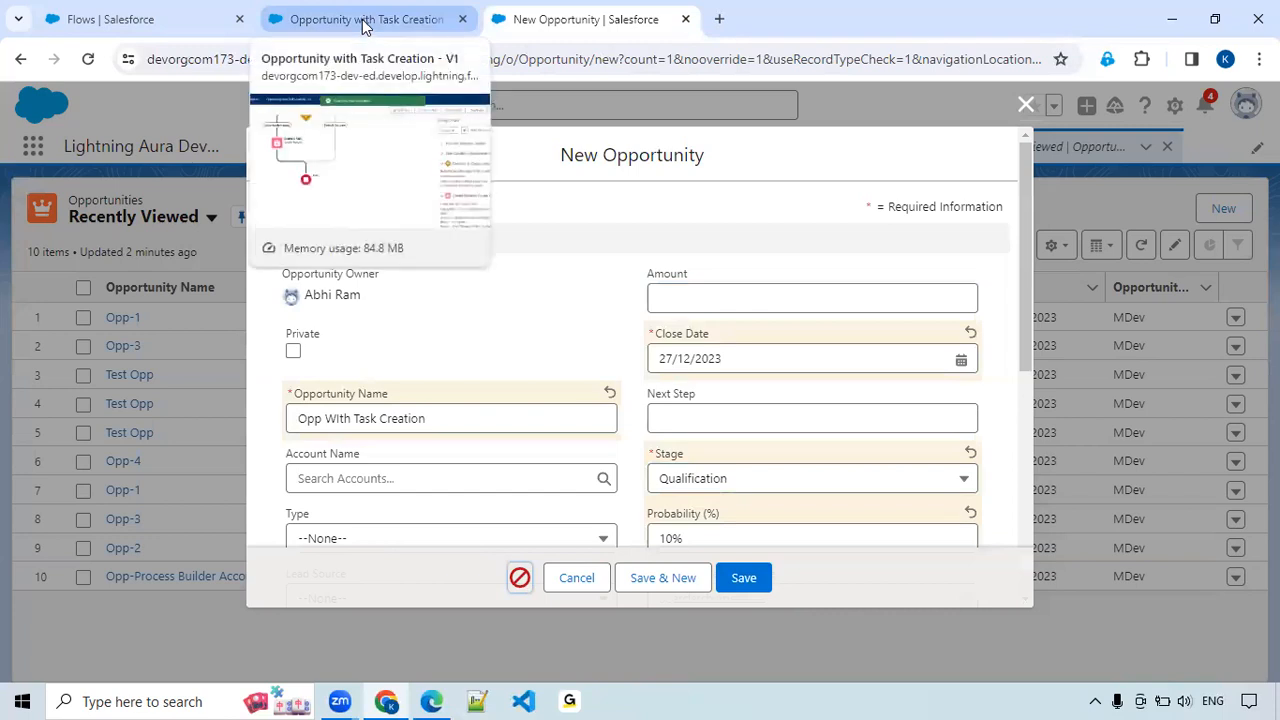
click(364, 22)
click(503, 22)
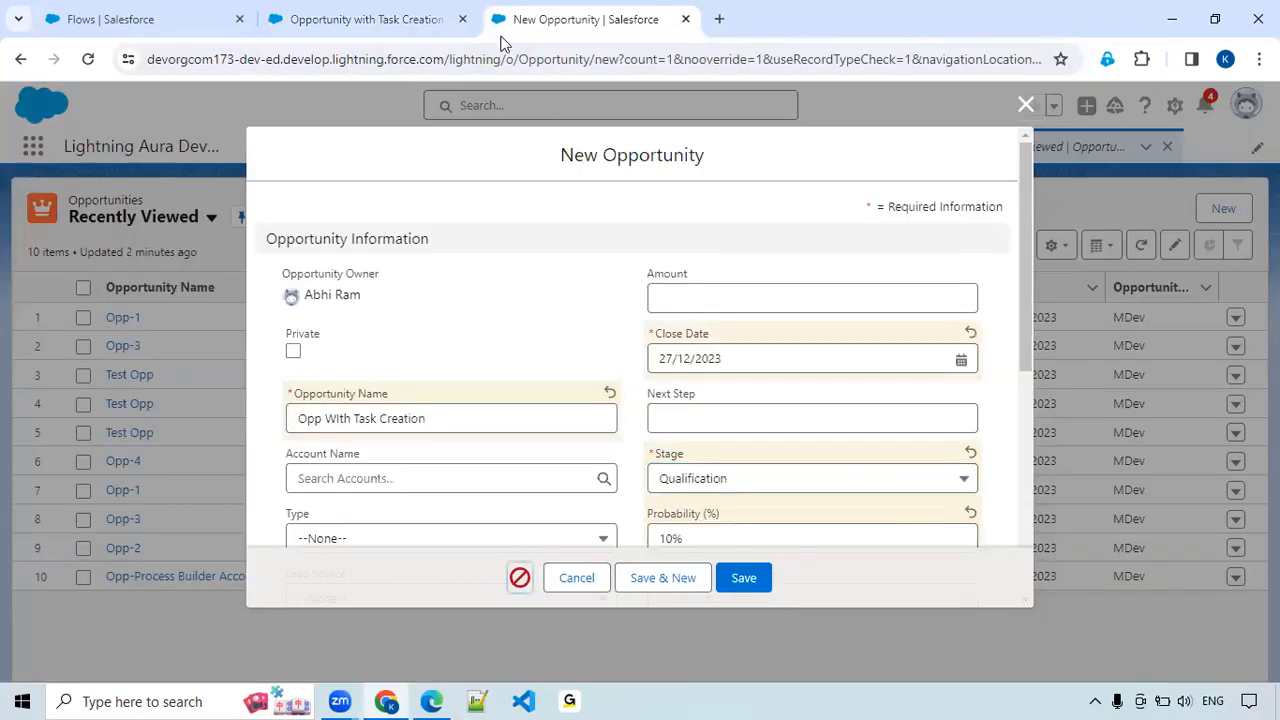
click(1023, 107)
Open the Opportunity object's setup page in a separate browser tab, keeping the Opportunities list in view.
click(1176, 106)
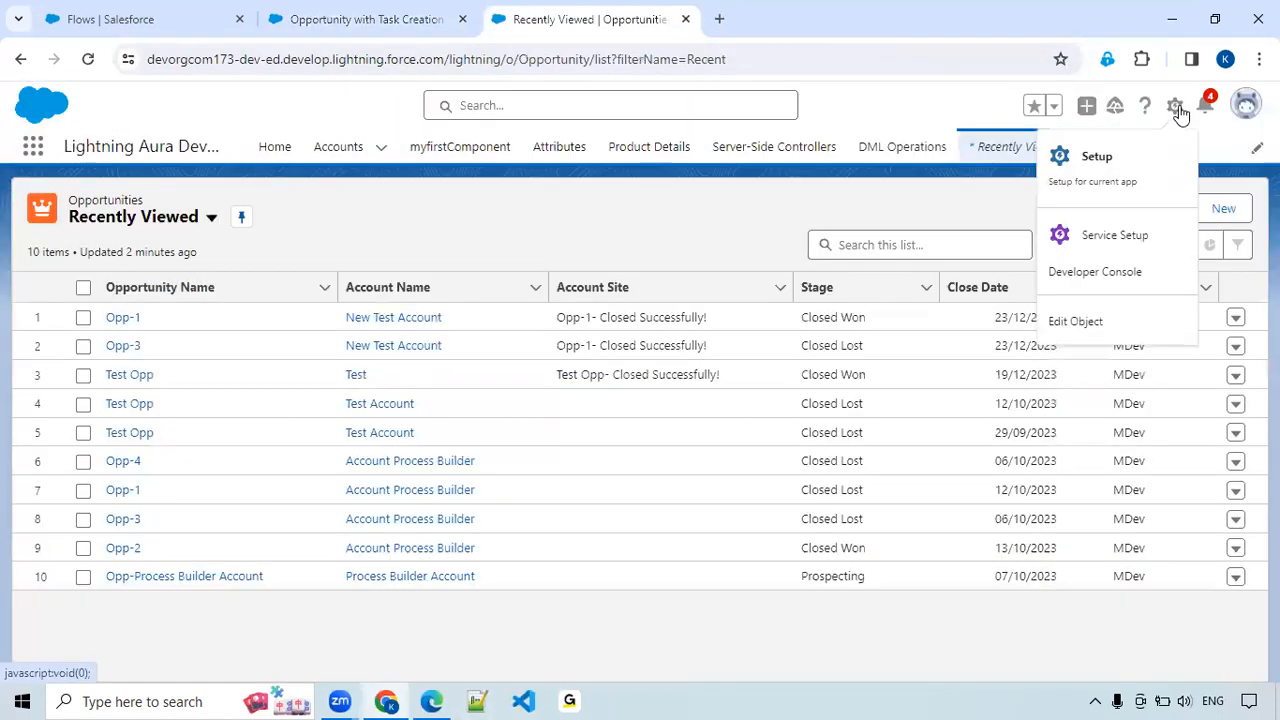
click(1089, 333)
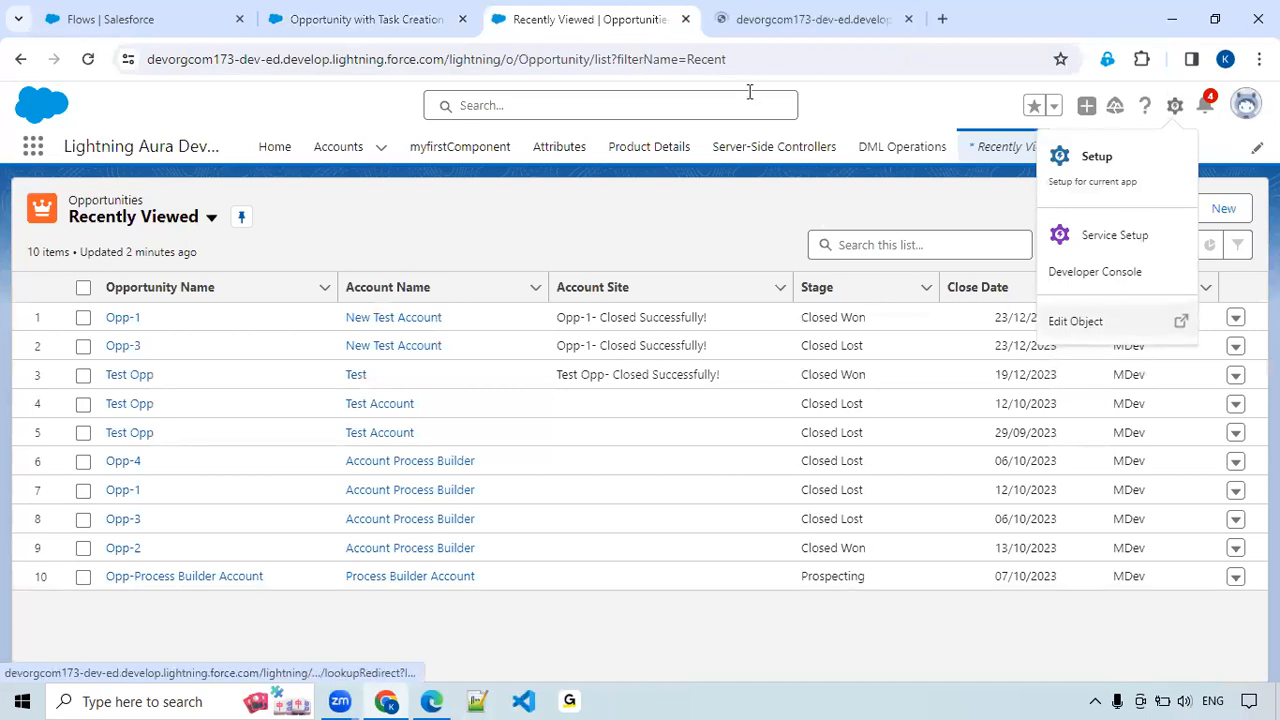
click(772, 26)
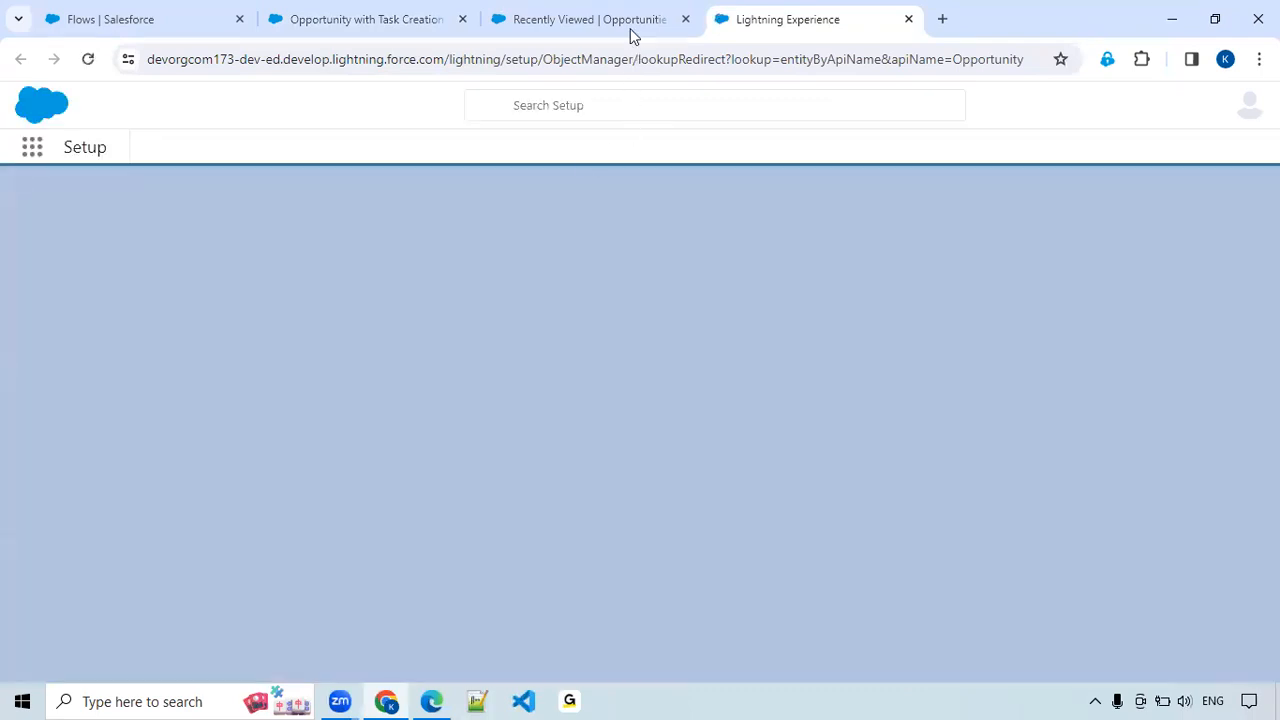
click(625, 22)
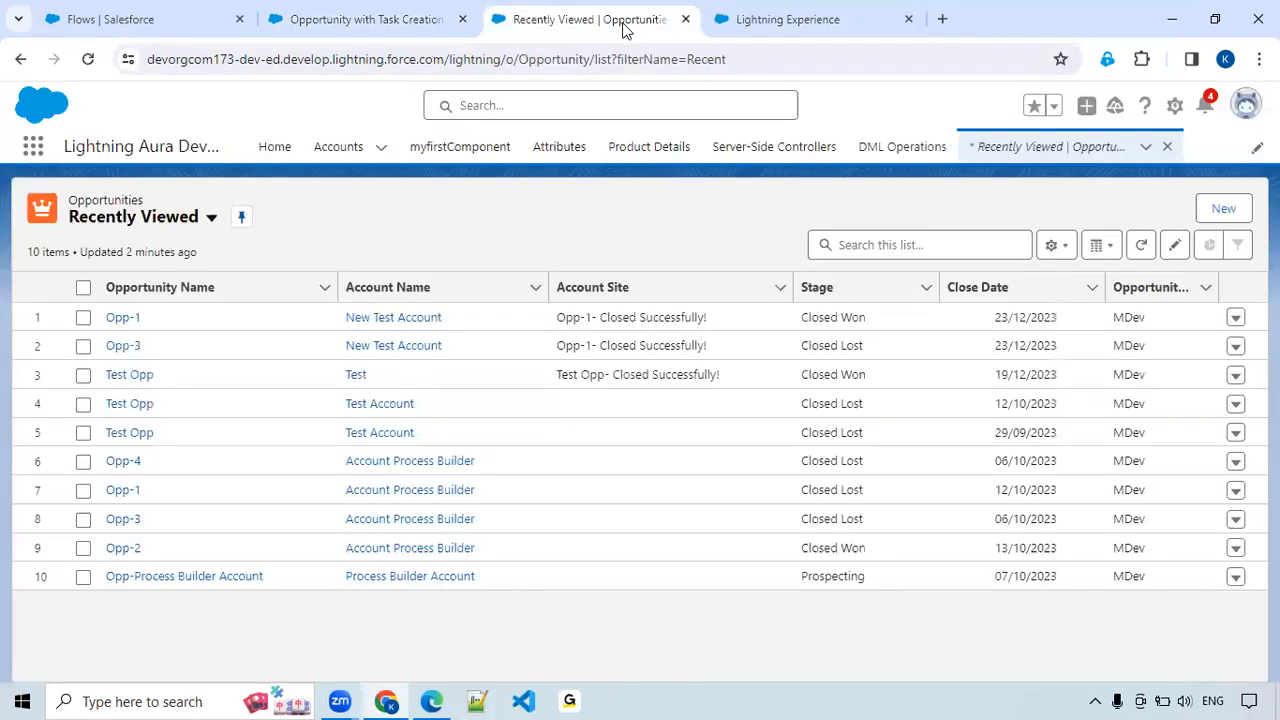
Start a new opportunity named 'Task Creation' and link it to the account 'Test'.
click(1233, 210)
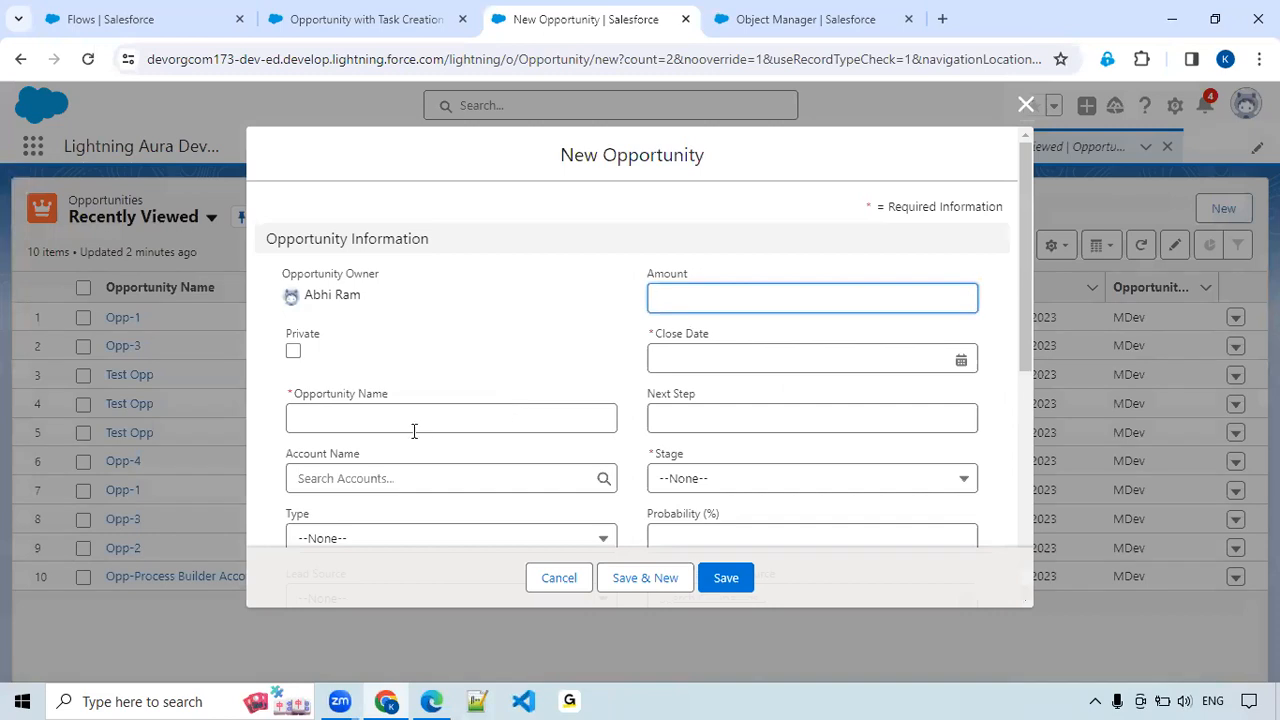
click(414, 431)
text(Tas)
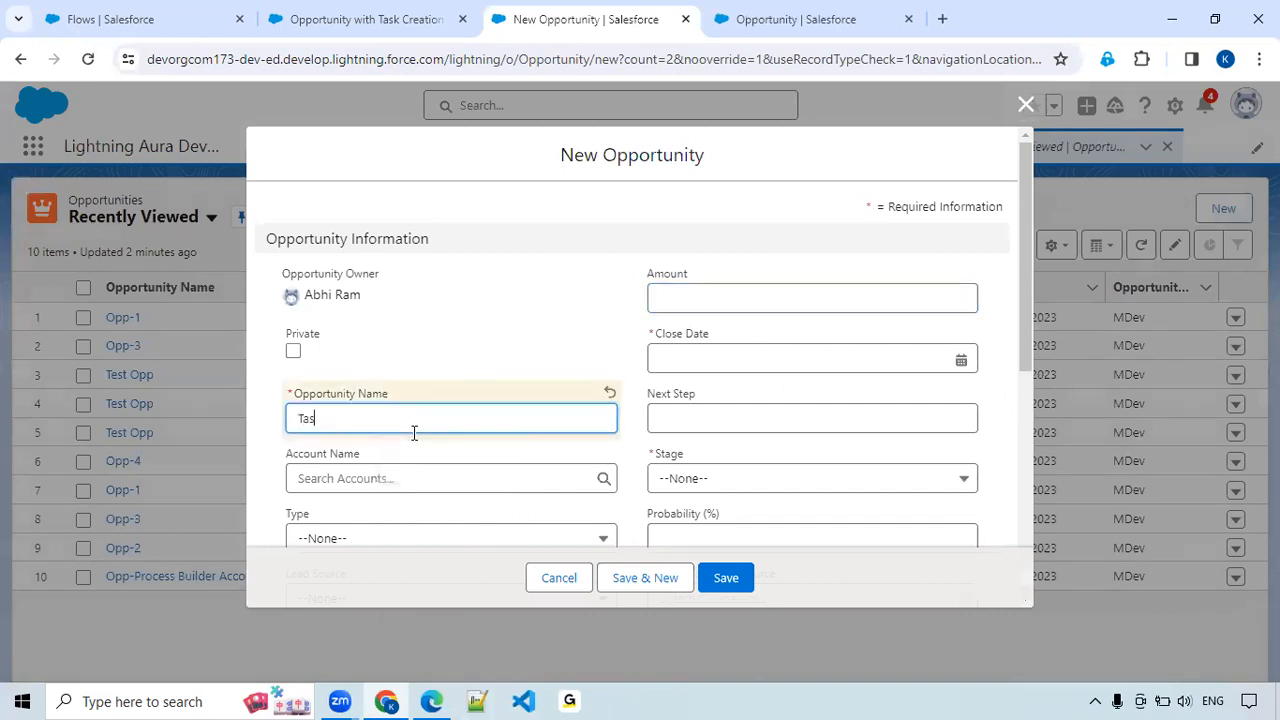
text(k Creation)
click(405, 477)
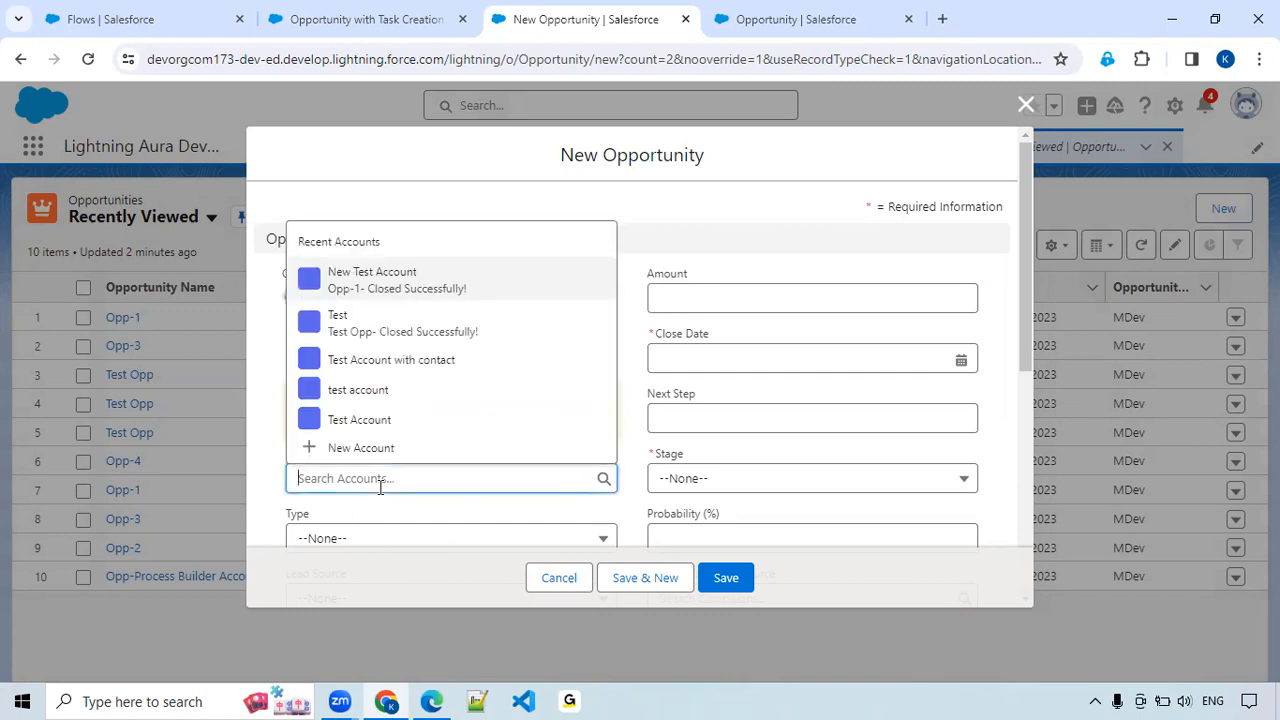
click(408, 345)
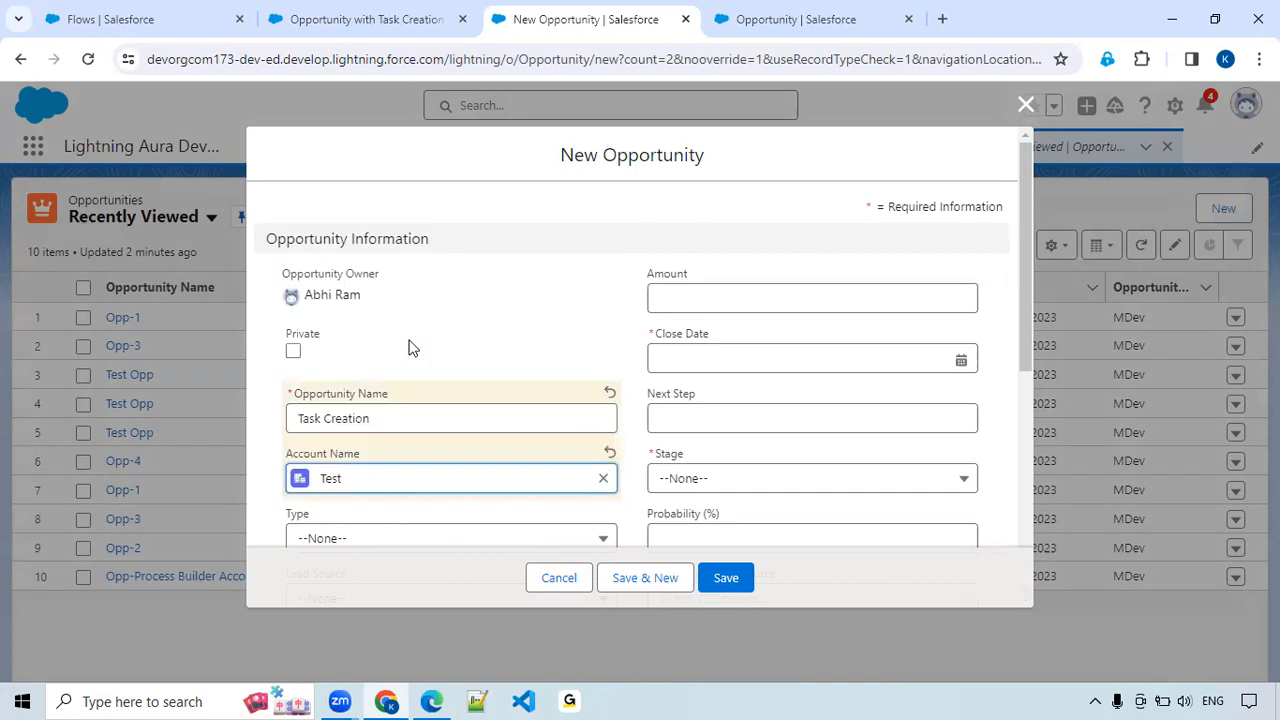
Set the opportunity's amount to 5000, close date to 26/12/2023 and stage to Qualification, and save it.
click(794, 303)
text(50000)
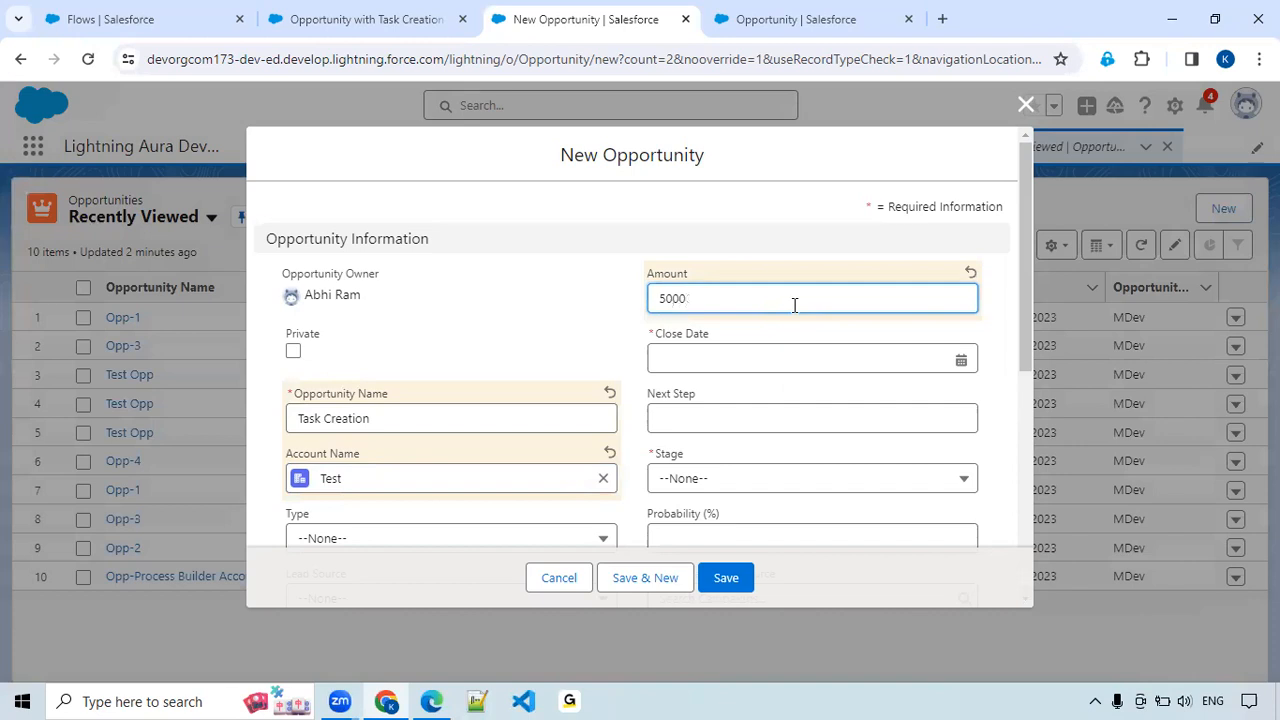
click(961, 360)
click(808, 613)
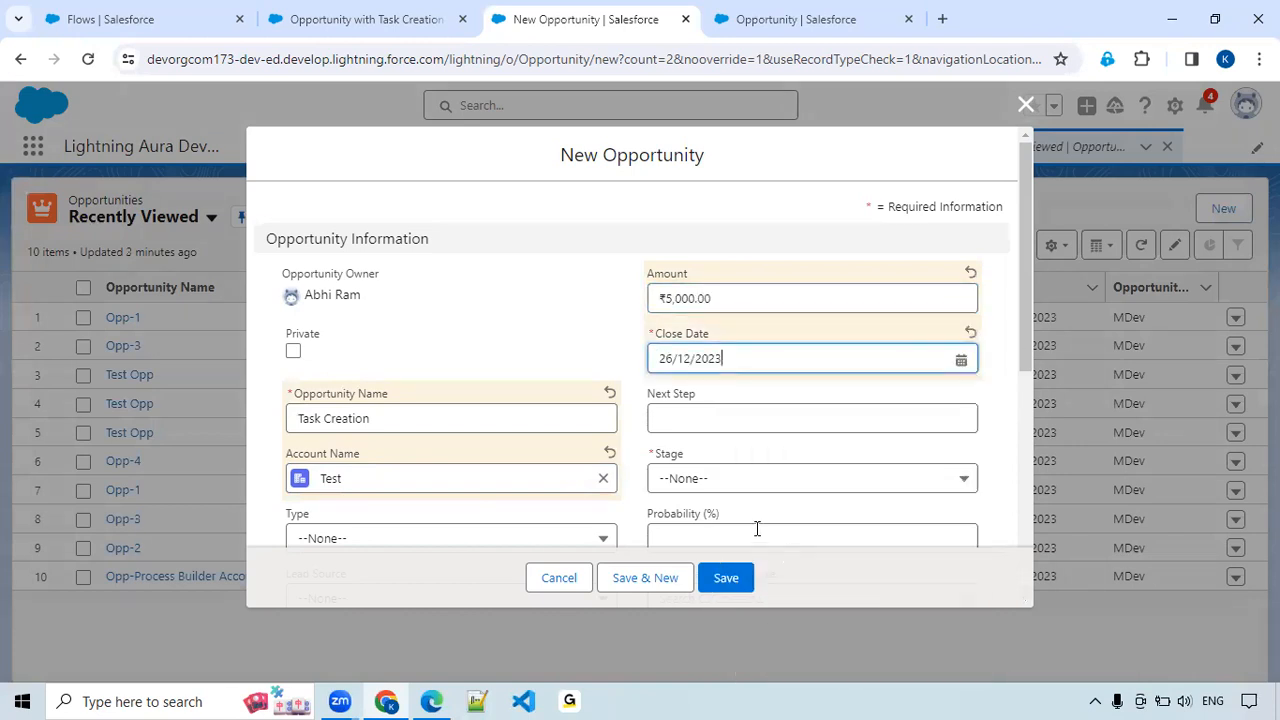
click(763, 478)
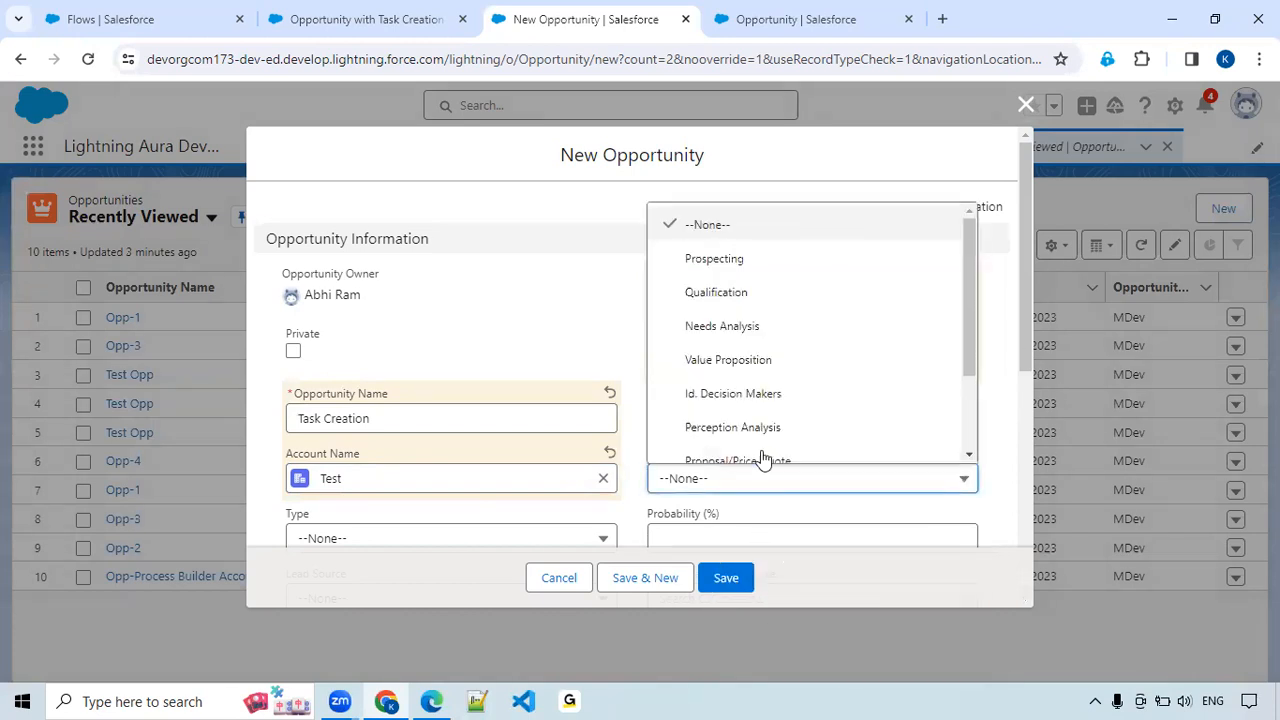
click(738, 298)
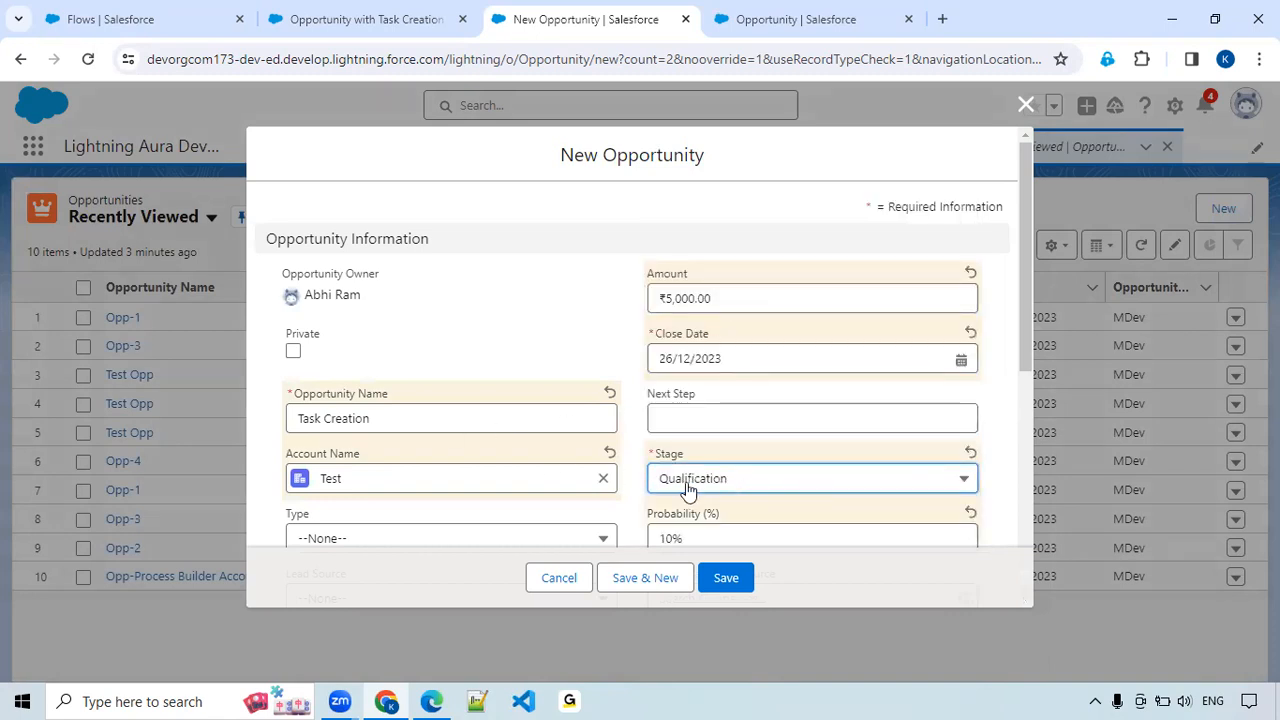
click(731, 580)
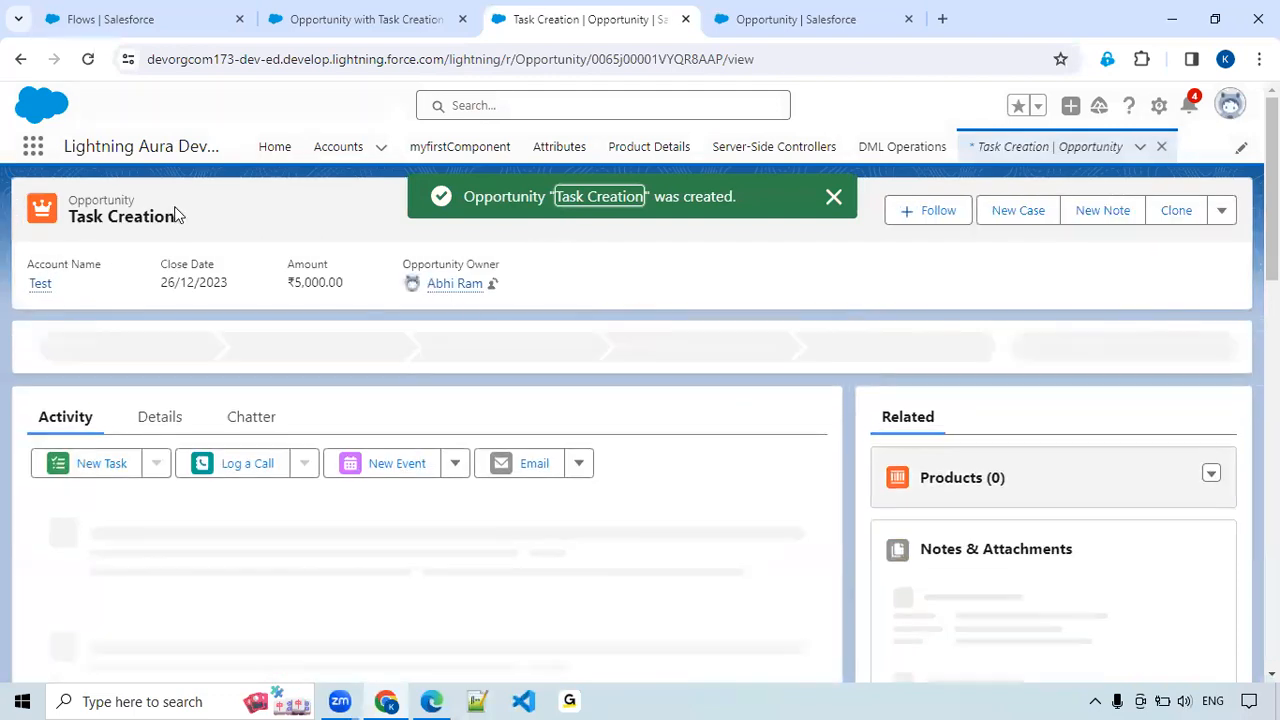
Open the follow-up task from the new opportunity's activity list and review its details.
scroll(165, 500, down, 2)
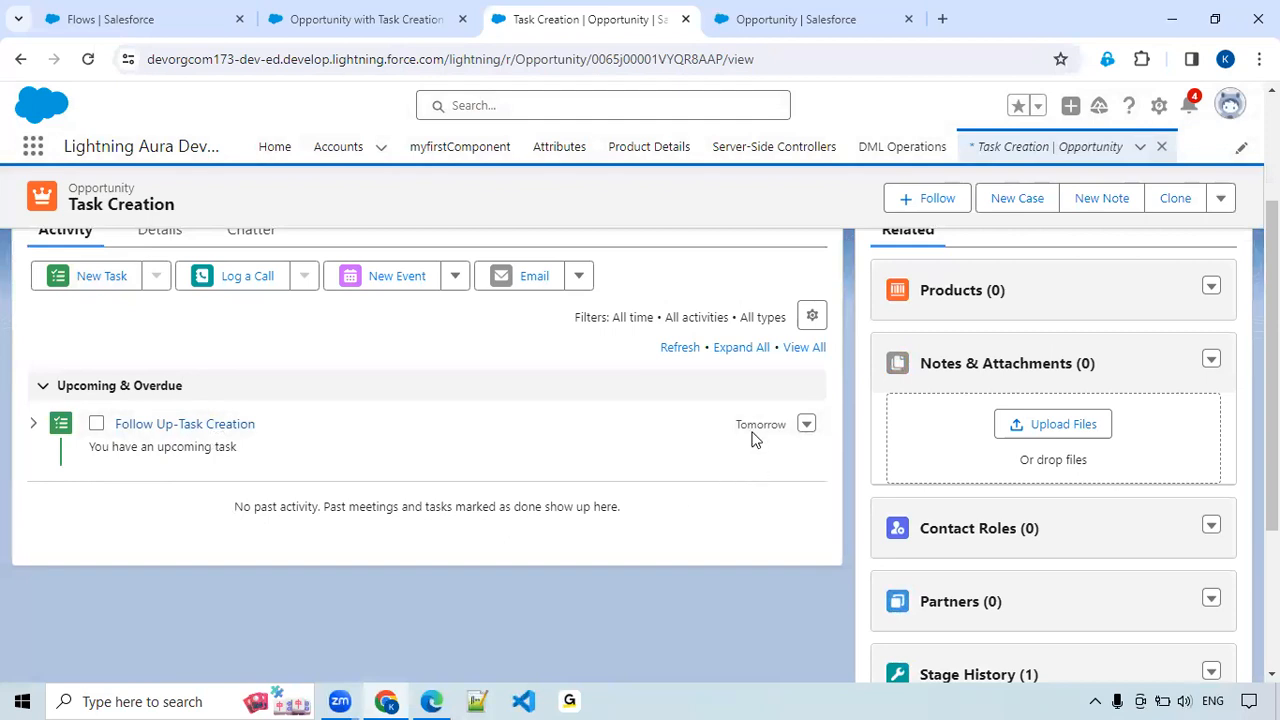
click(148, 427)
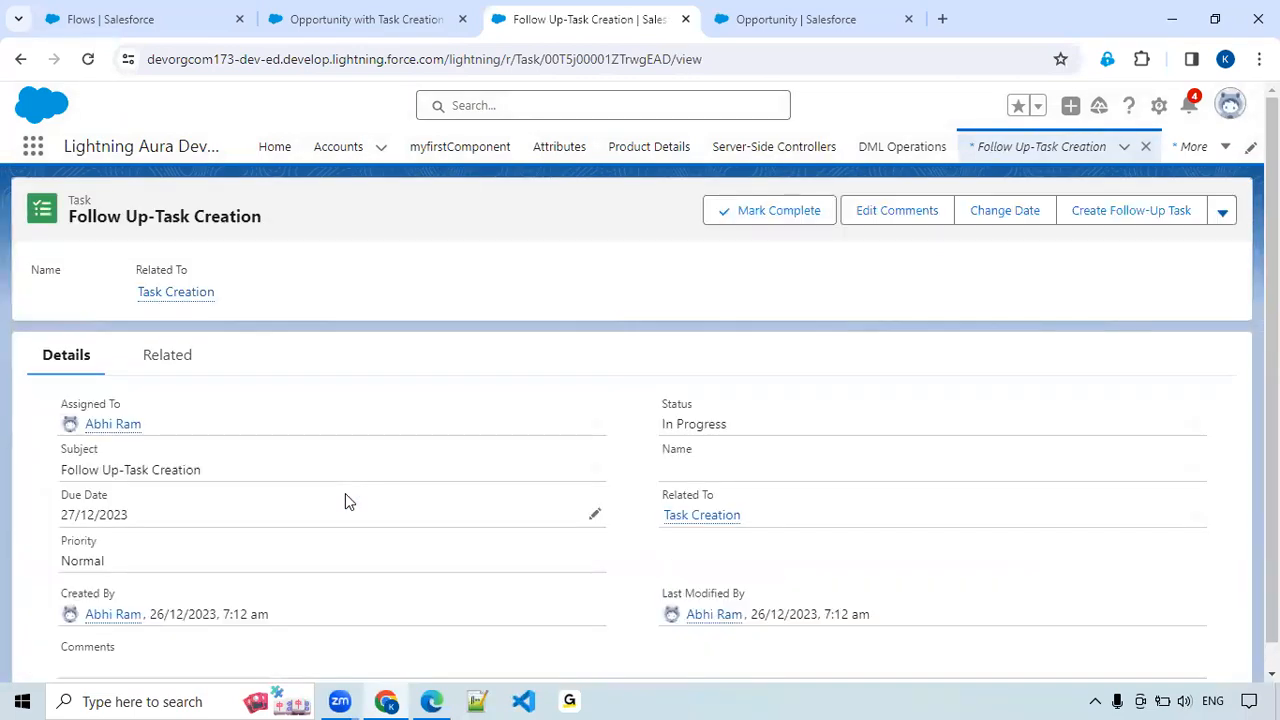
scroll(335, 490, down, 1)
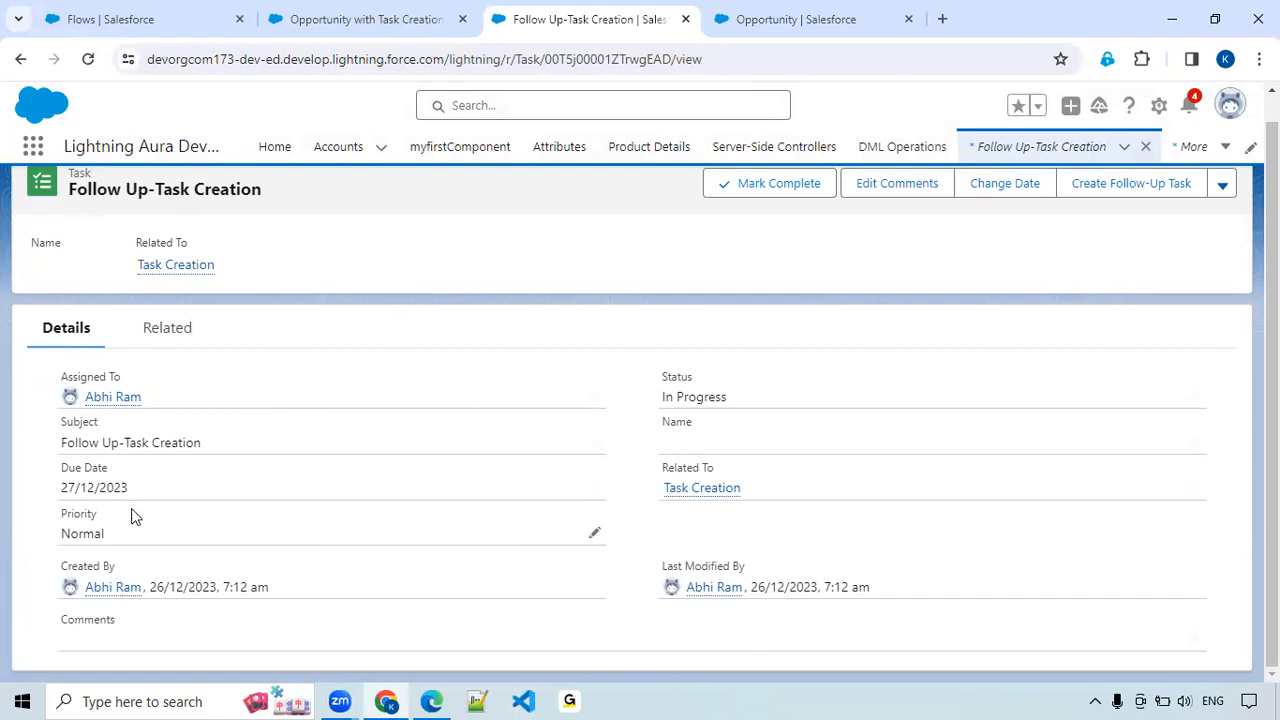
scroll(437, 548, up, 1)
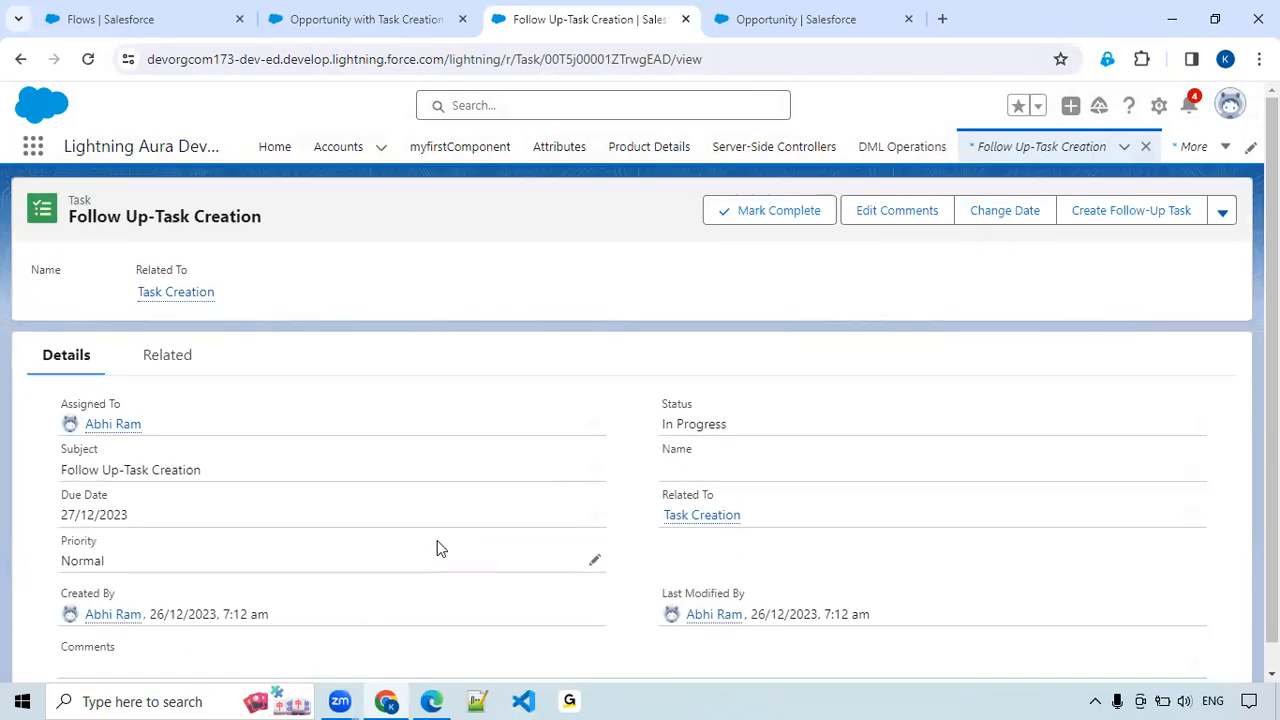
Review the flow's executed path from the decision to Create a Task and the use case requirements for Scenario-2.
click(363, 28)
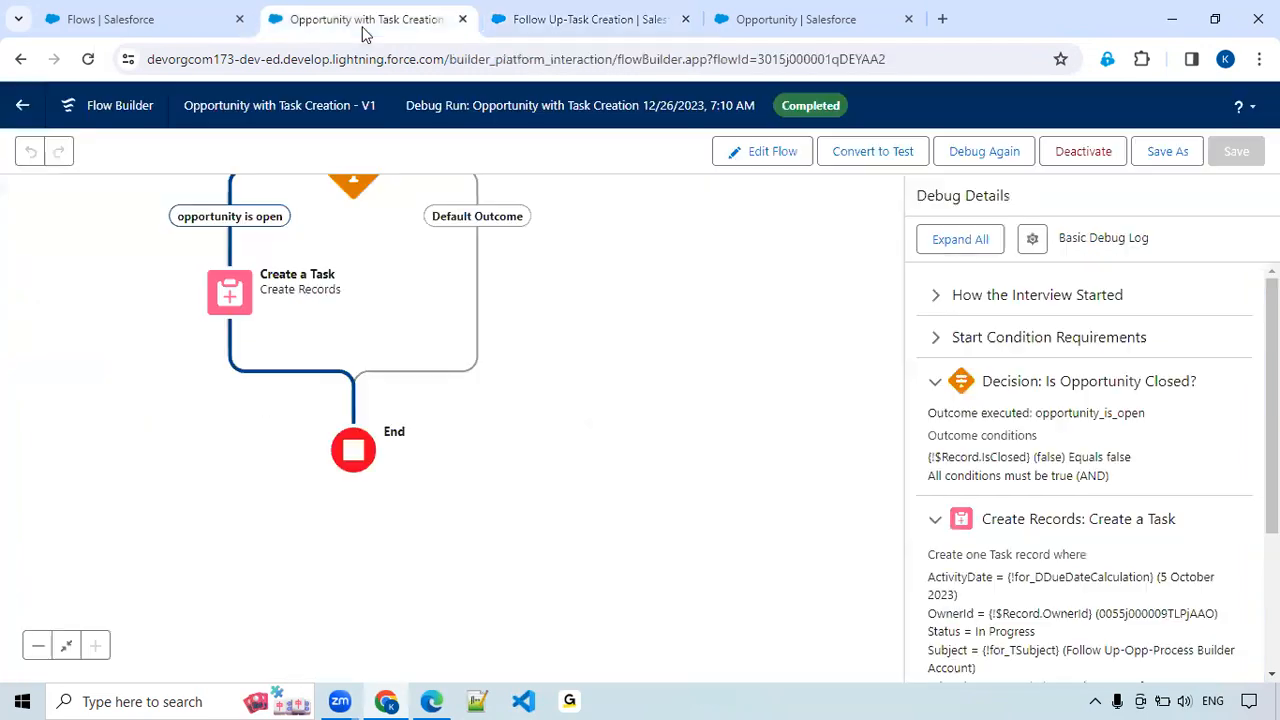
drag(643, 391, 711, 543)
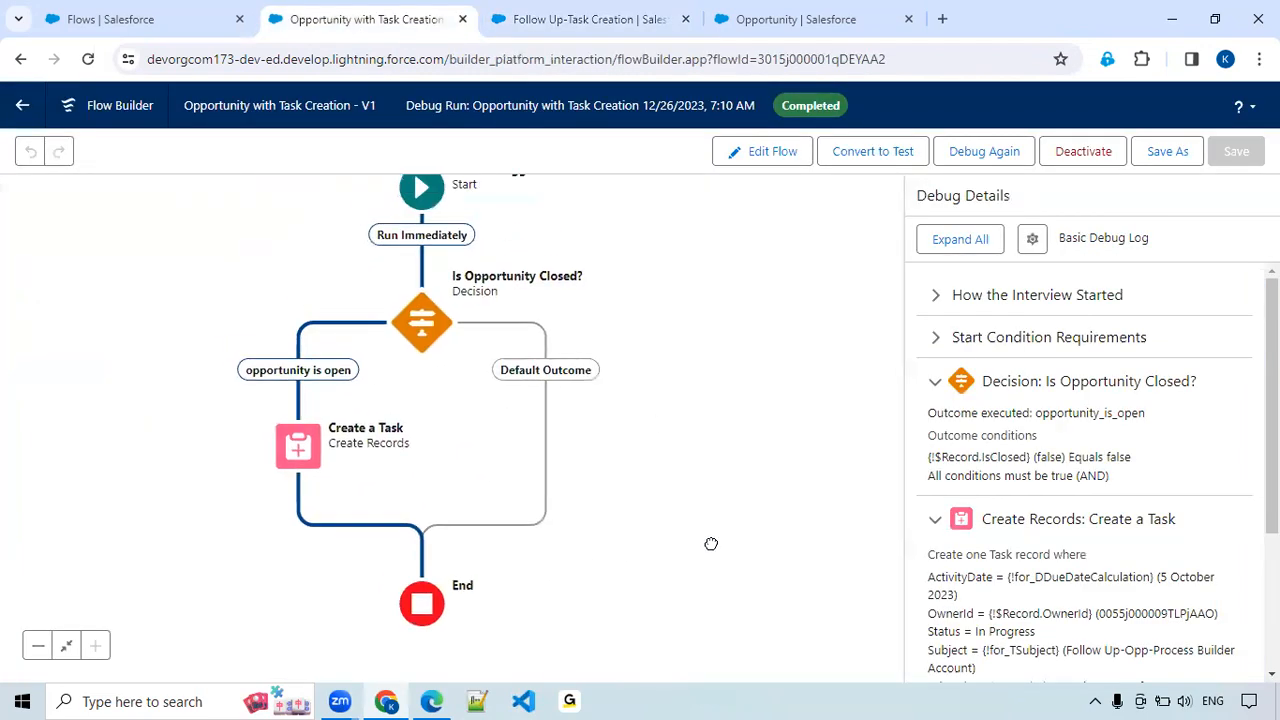
drag(724, 416, 750, 391)
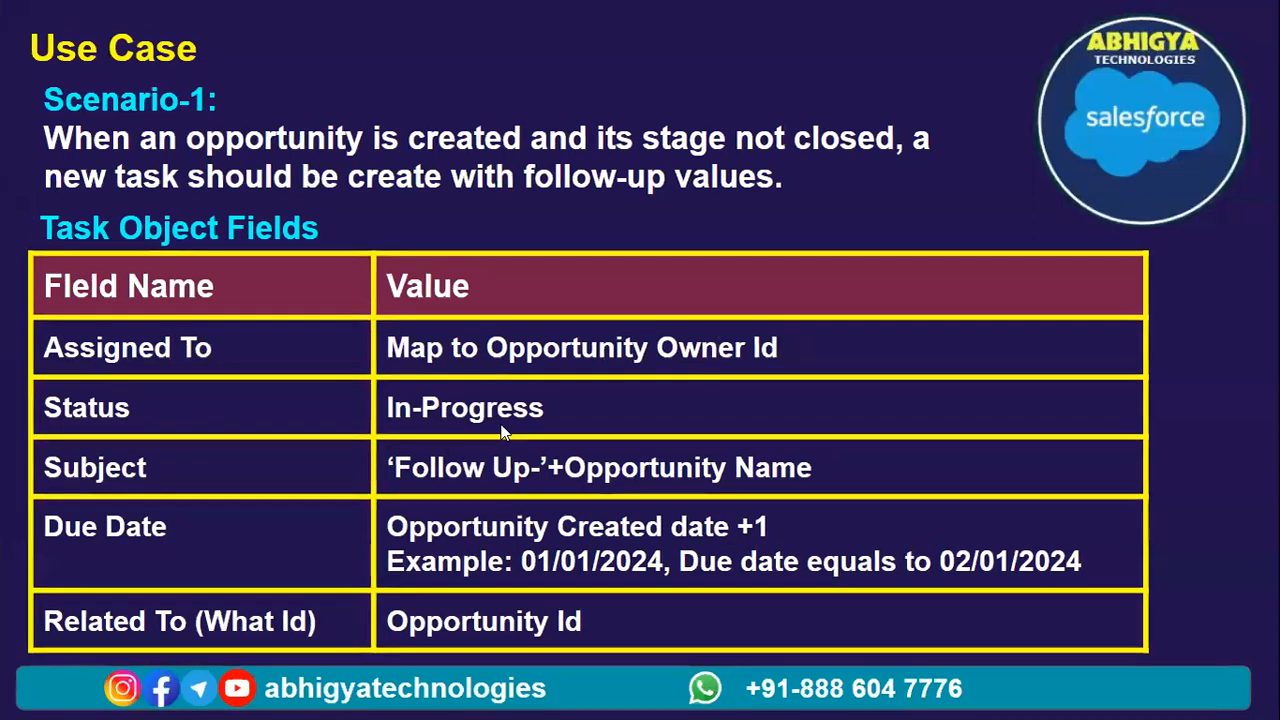
click(502, 432)
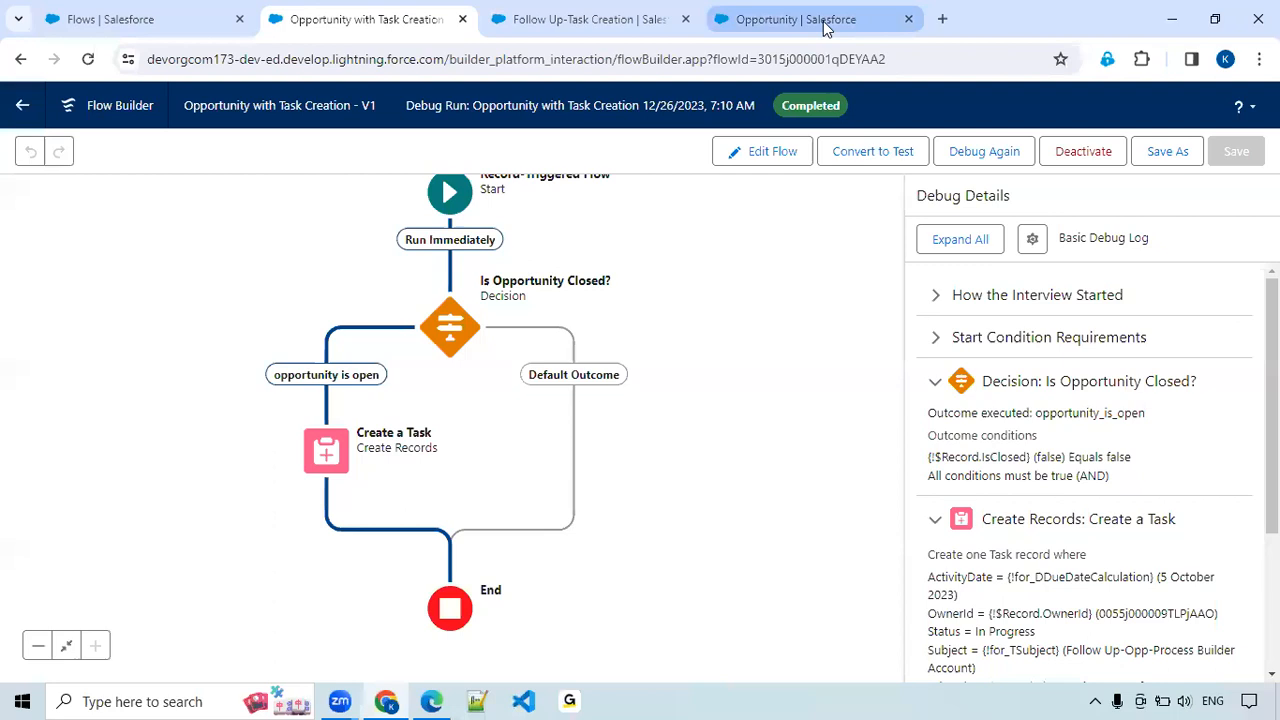
Find the Activity object in Object Manager by searching 'Act' and open its Fields & Relationships.
click(825, 28)
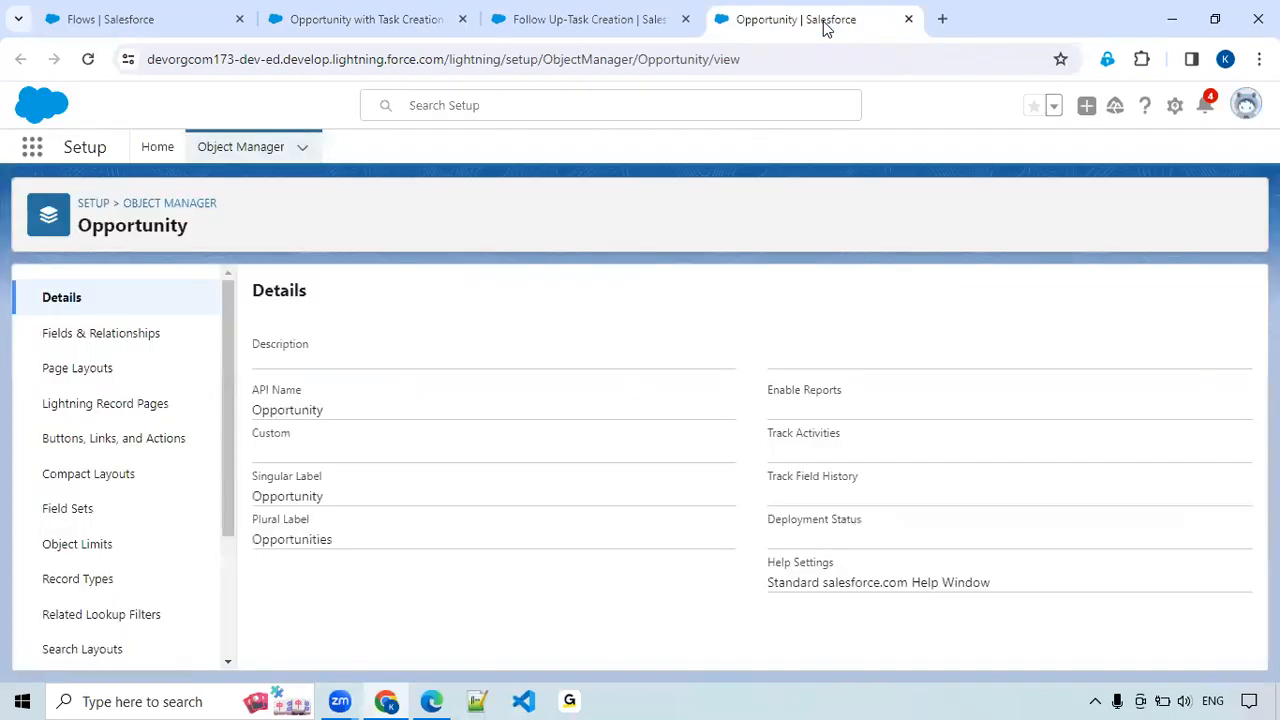
click(240, 147)
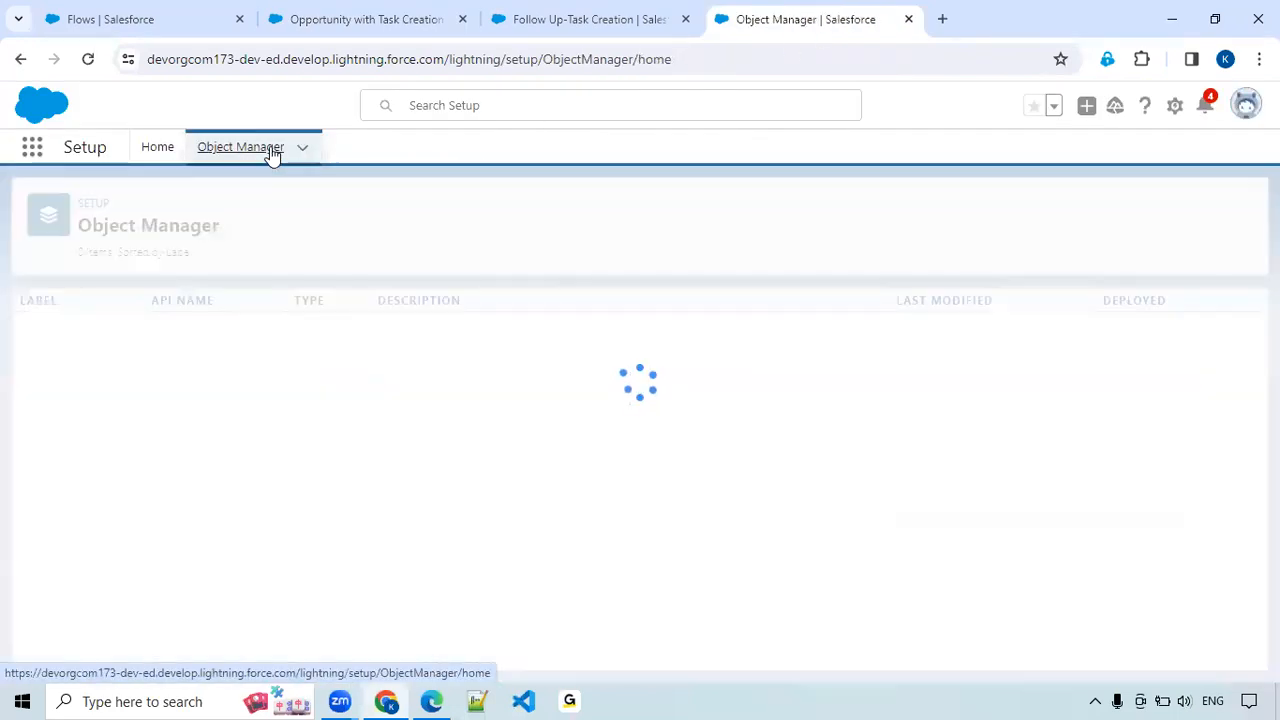
click(960, 212)
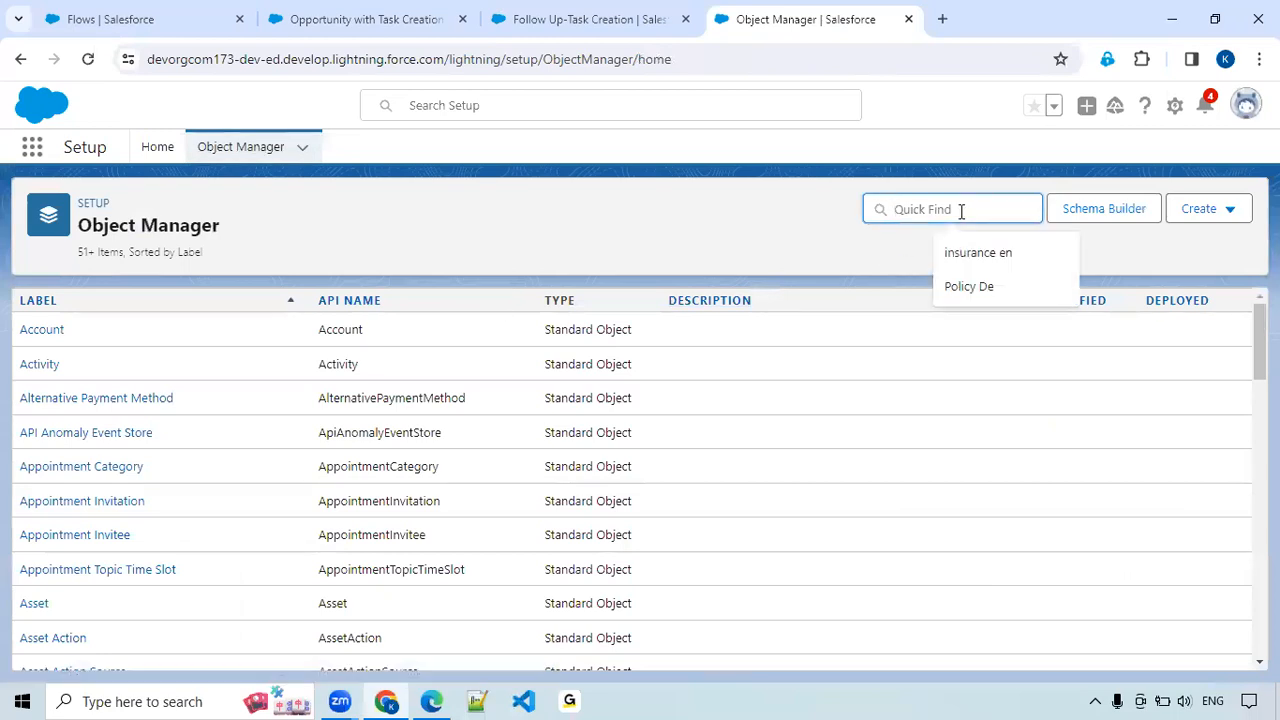
text(Actit)
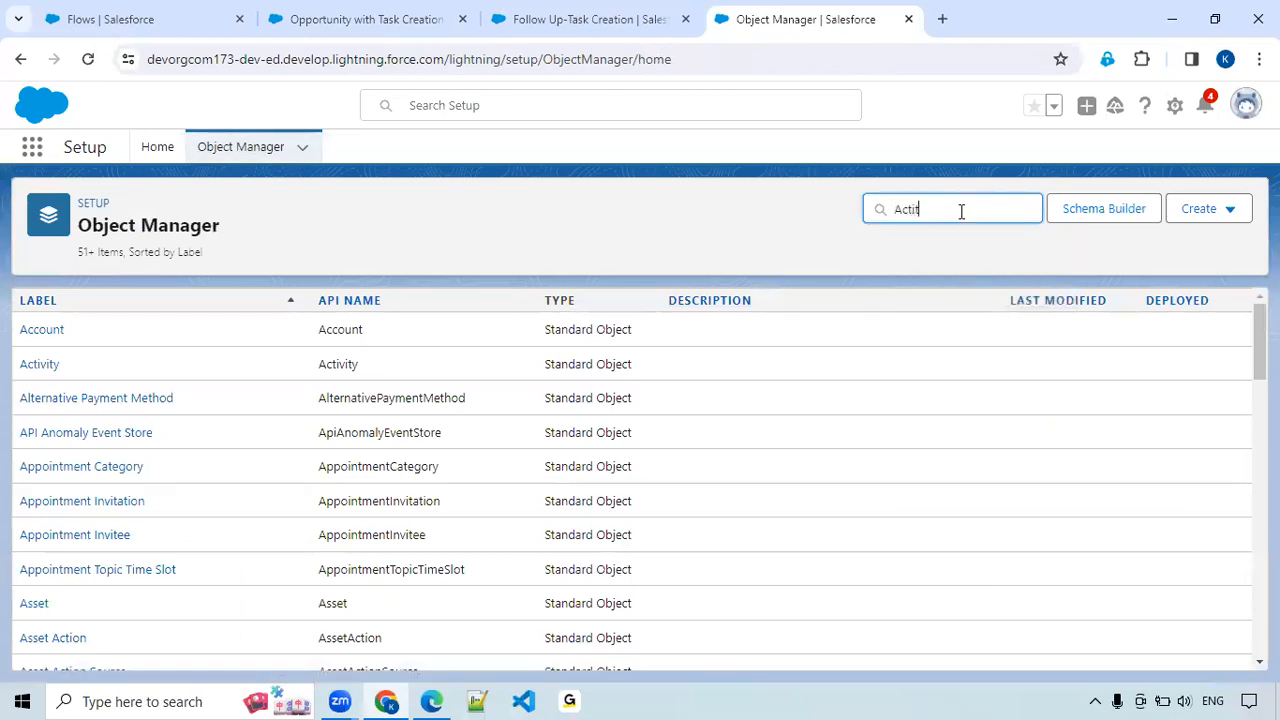
key(BackSpace)
key(BackSpace)
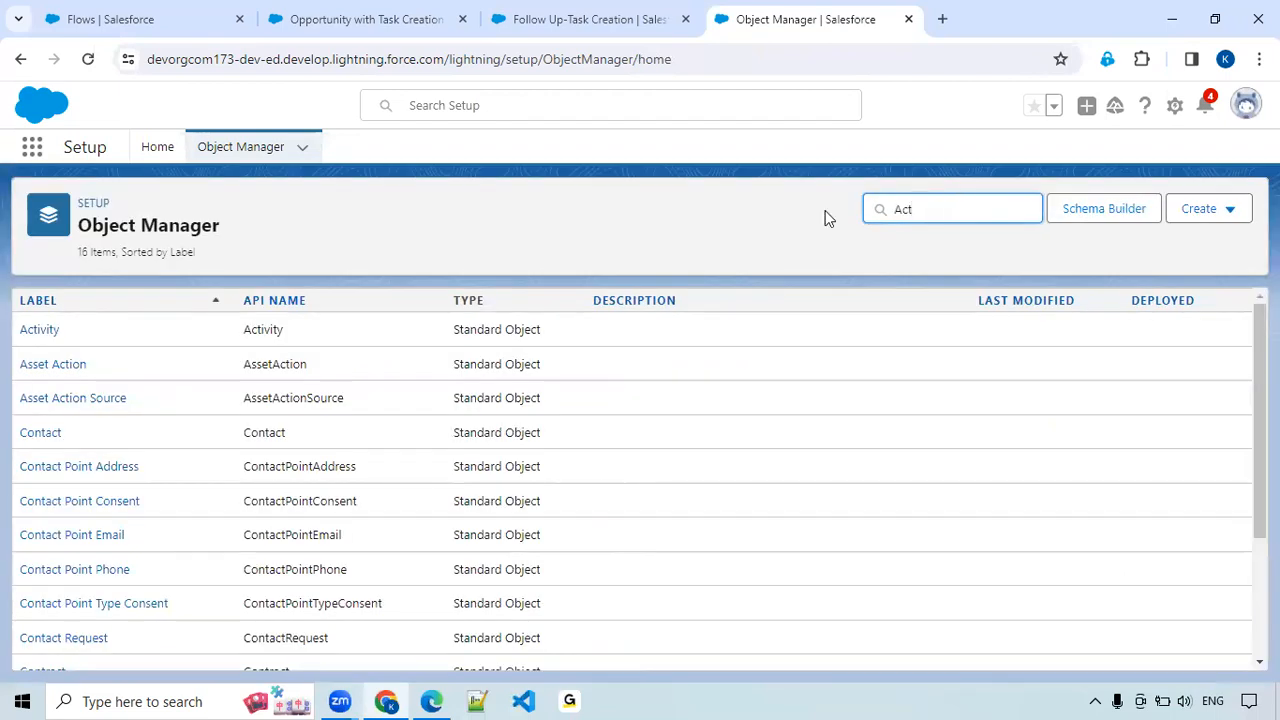
click(50, 338)
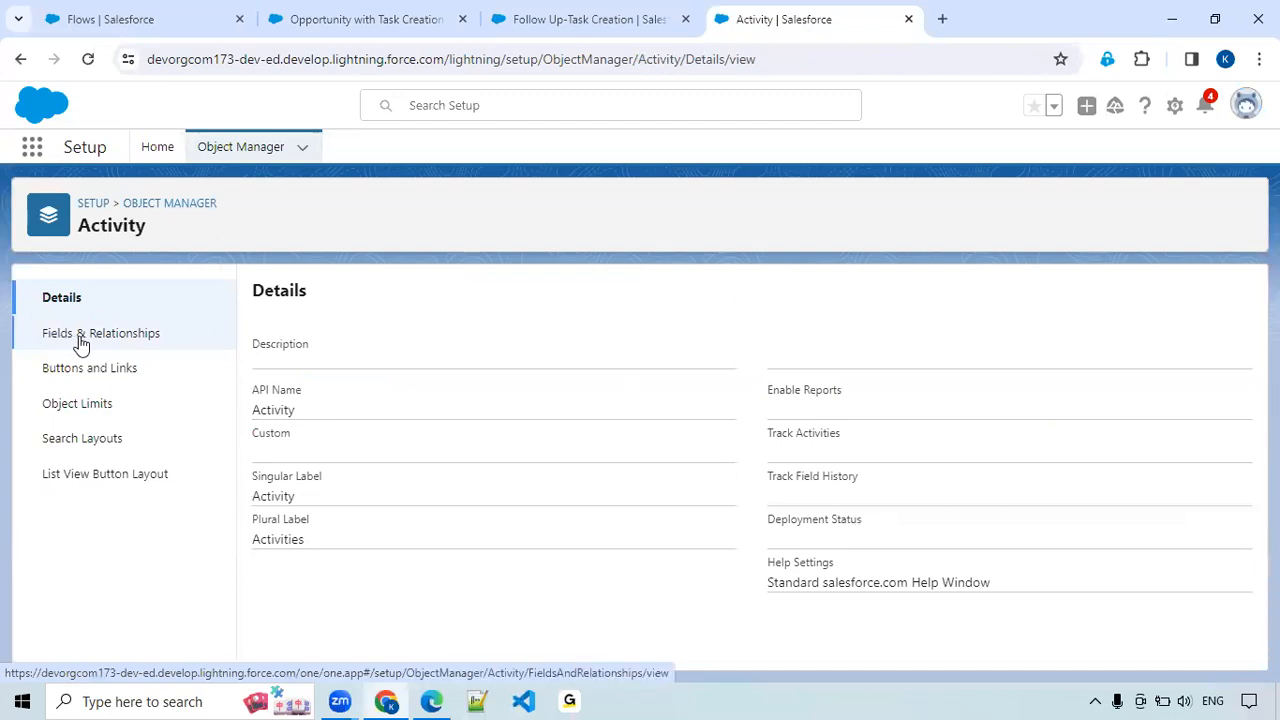
click(81, 342)
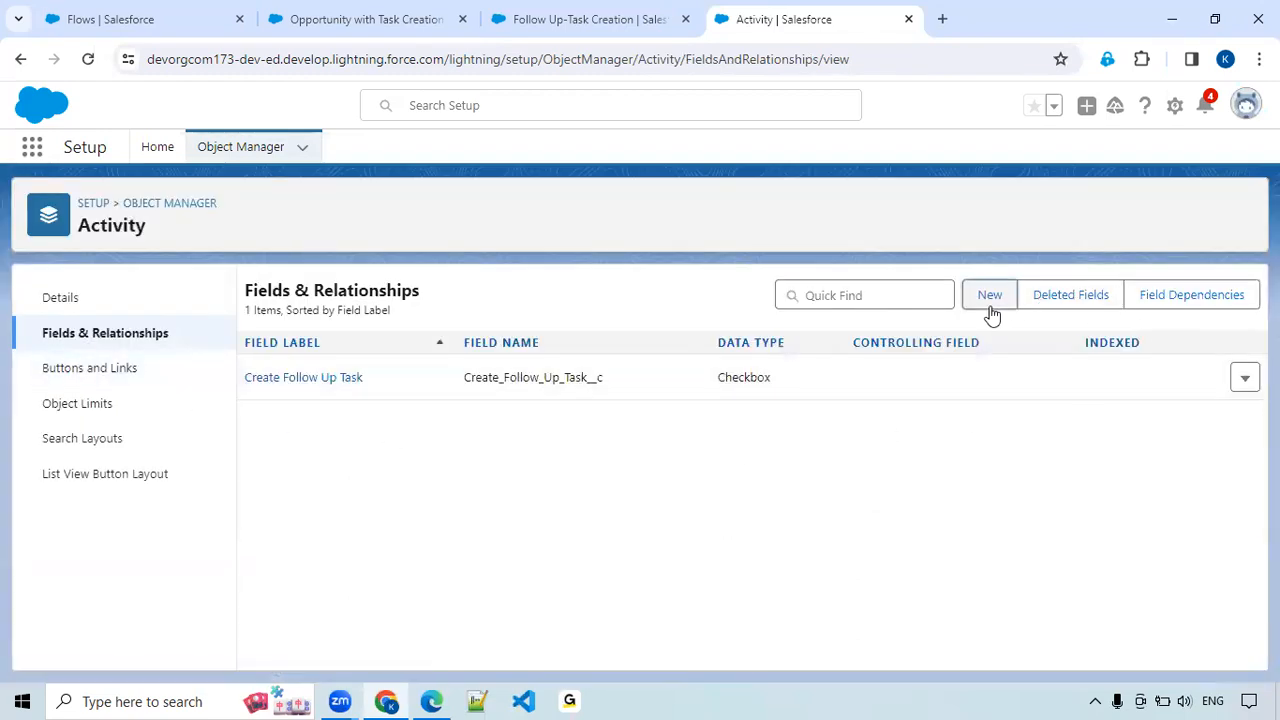
Start a new custom field on the Activity object with the Checkbox data type and proceed to its details.
click(990, 297)
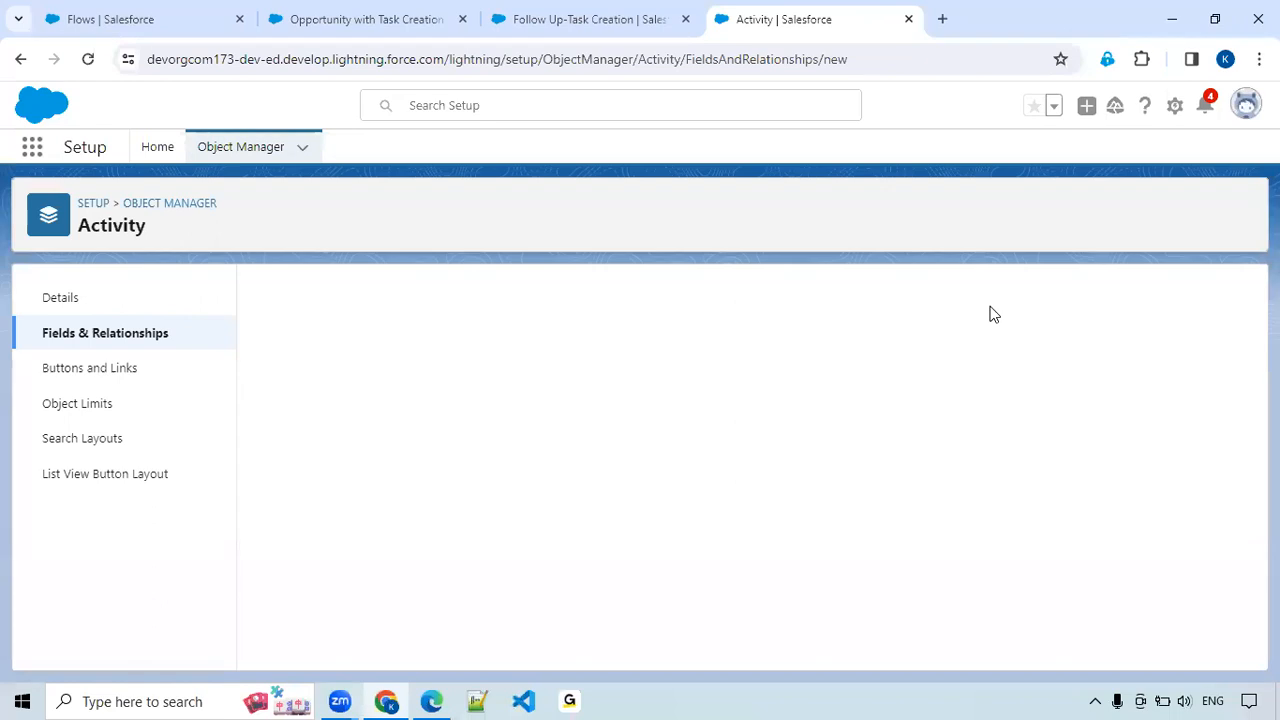
scroll(335, 532, down, 2)
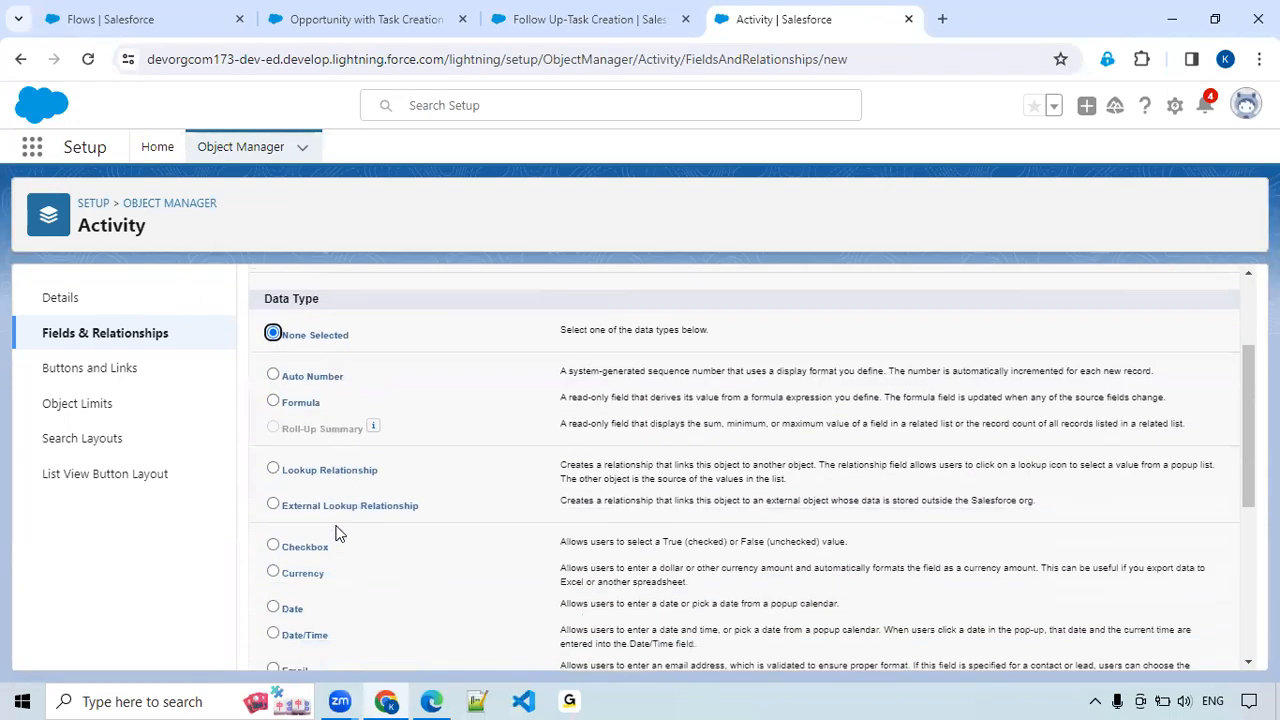
scroll(335, 532, down, 1)
click(304, 456)
click(308, 438)
scroll(927, 532, up, 1)
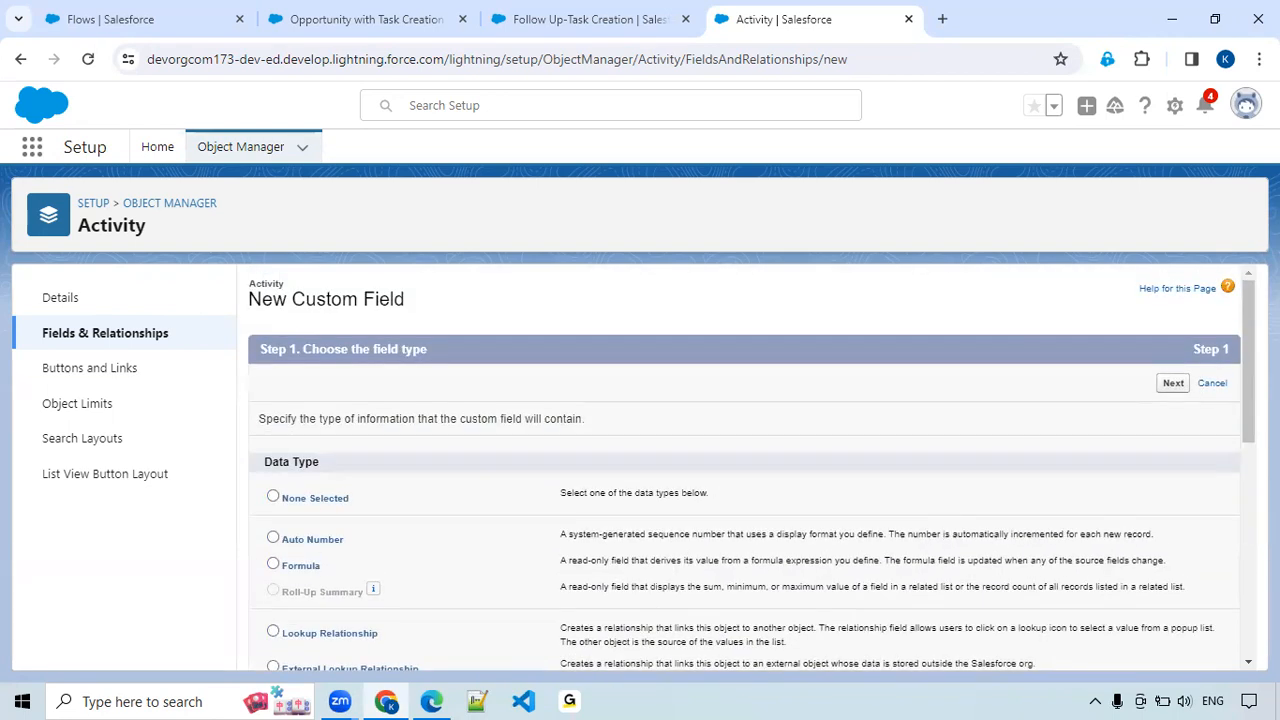
click(1174, 386)
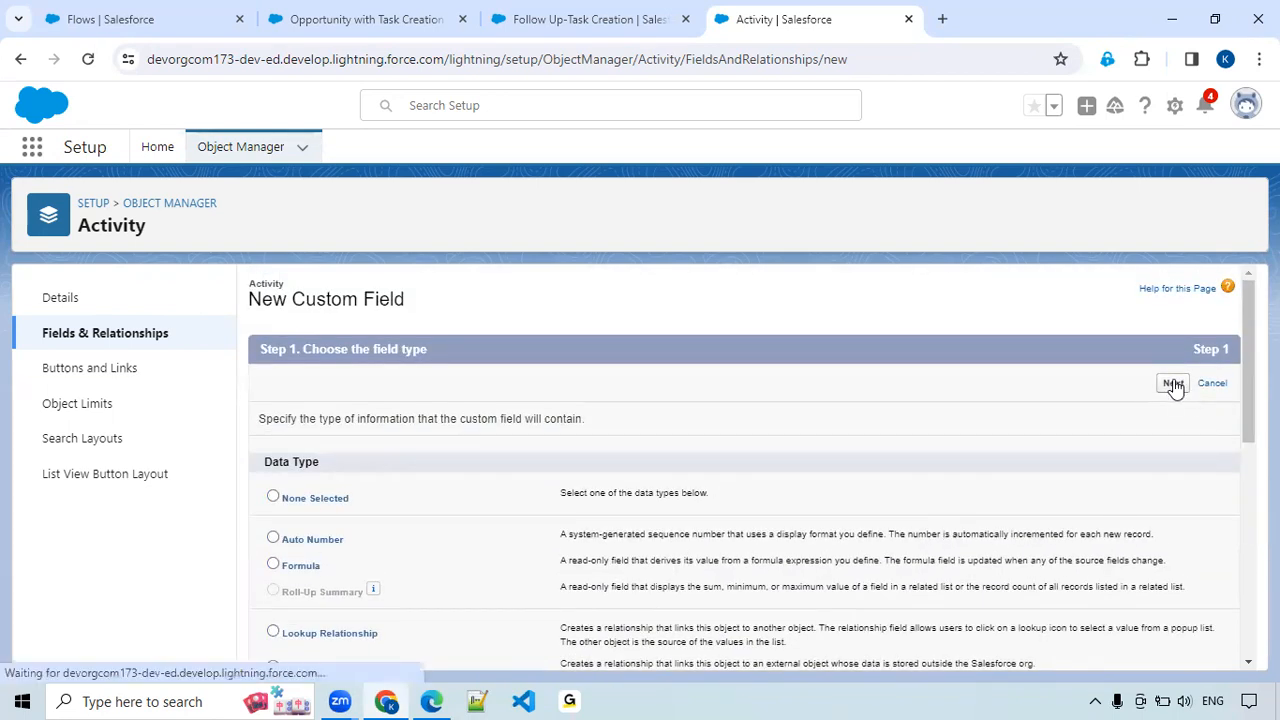
Label the new Activity checkbox field "Next Follow Up" with its default value unchecked.
text(Next )
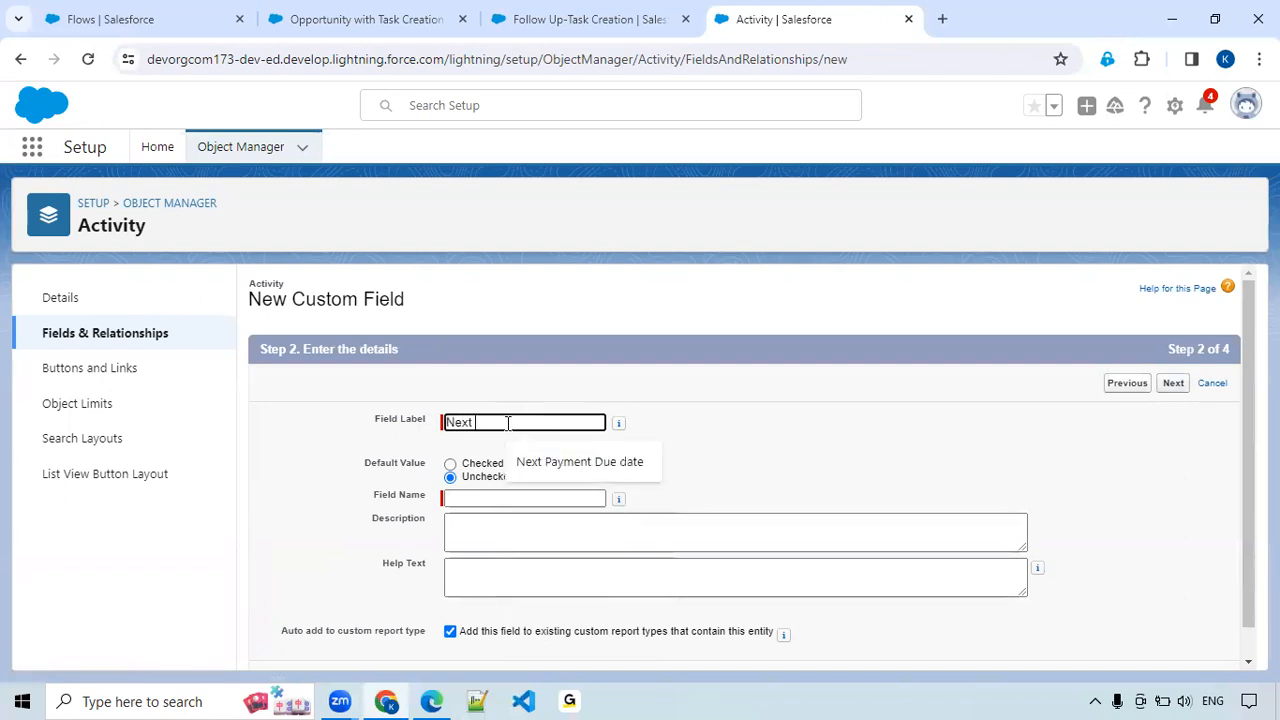
text(Fl)
text(llow Up)
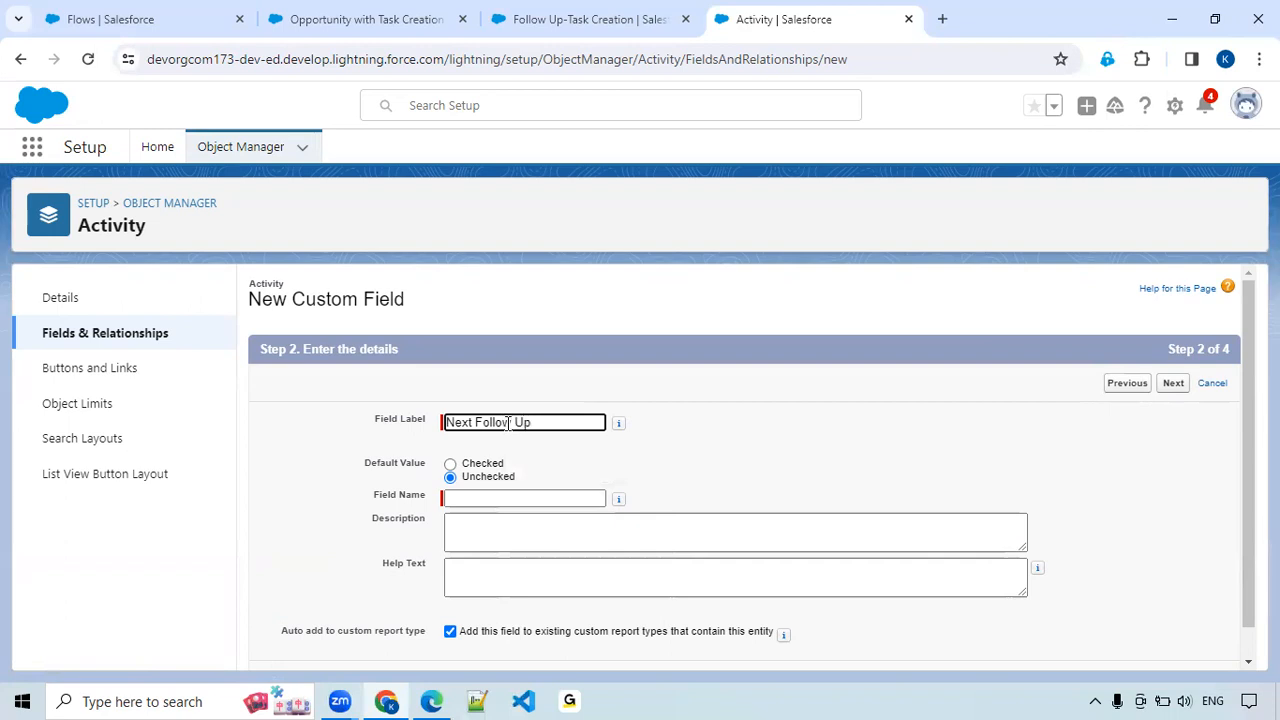
click(508, 498)
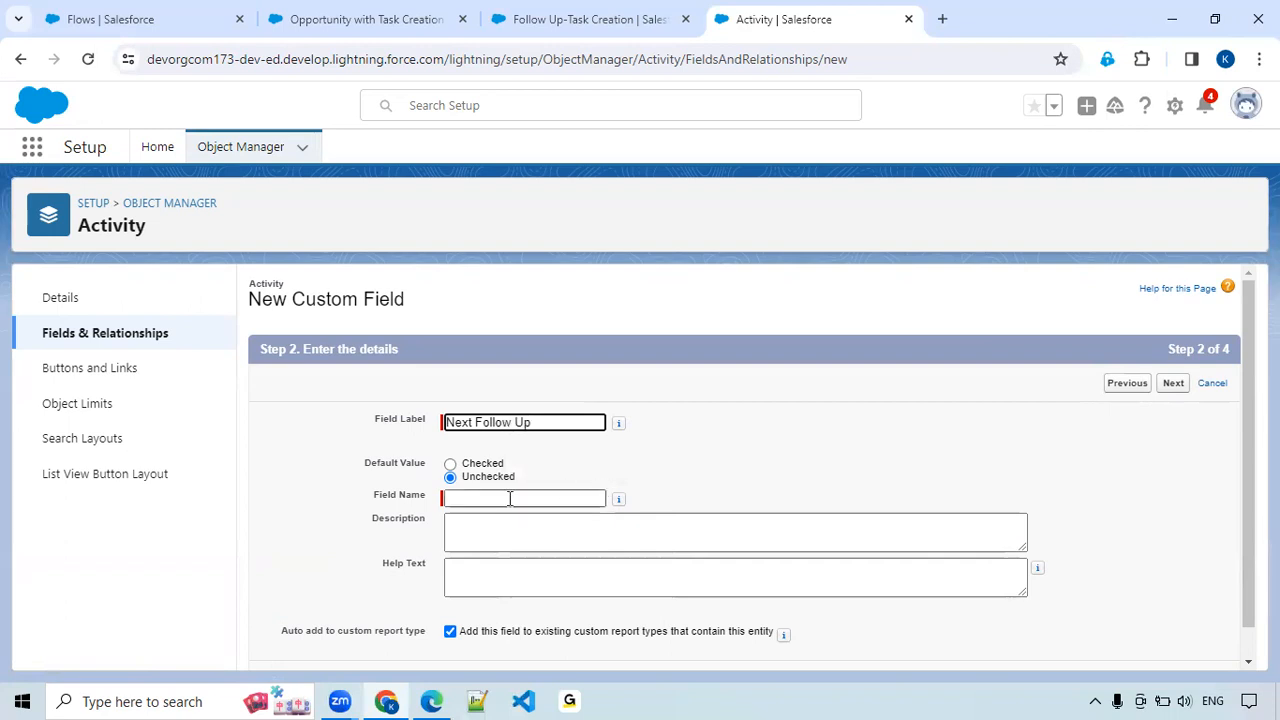
Accept the default field-level security, exclude the checkbox field from the Event Layout, and save it while starting another new field.
click(1174, 385)
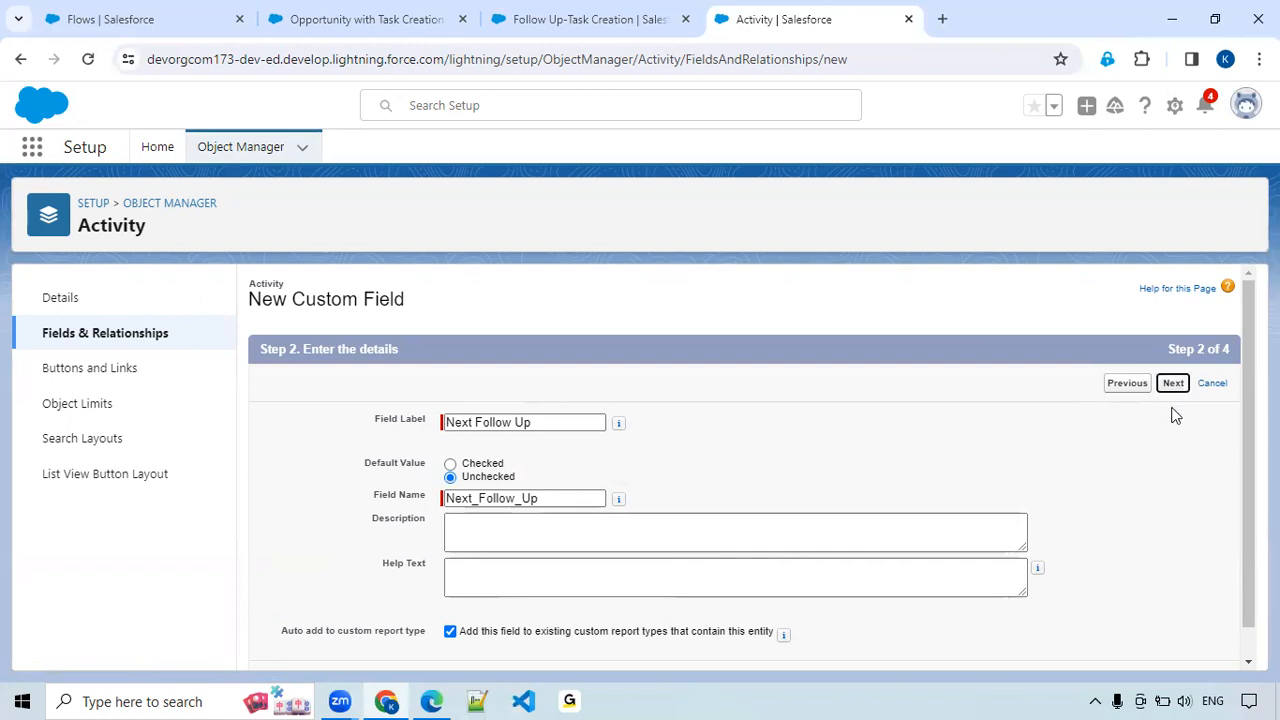
click(1174, 385)
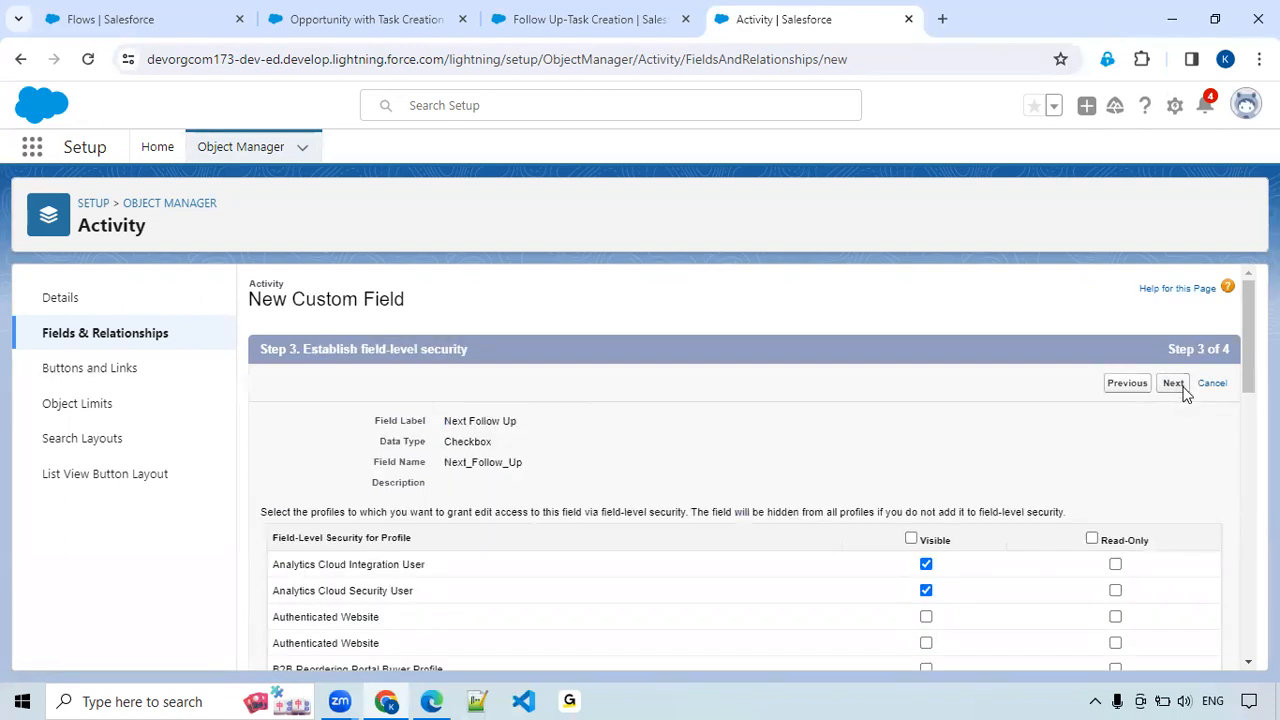
click(282, 590)
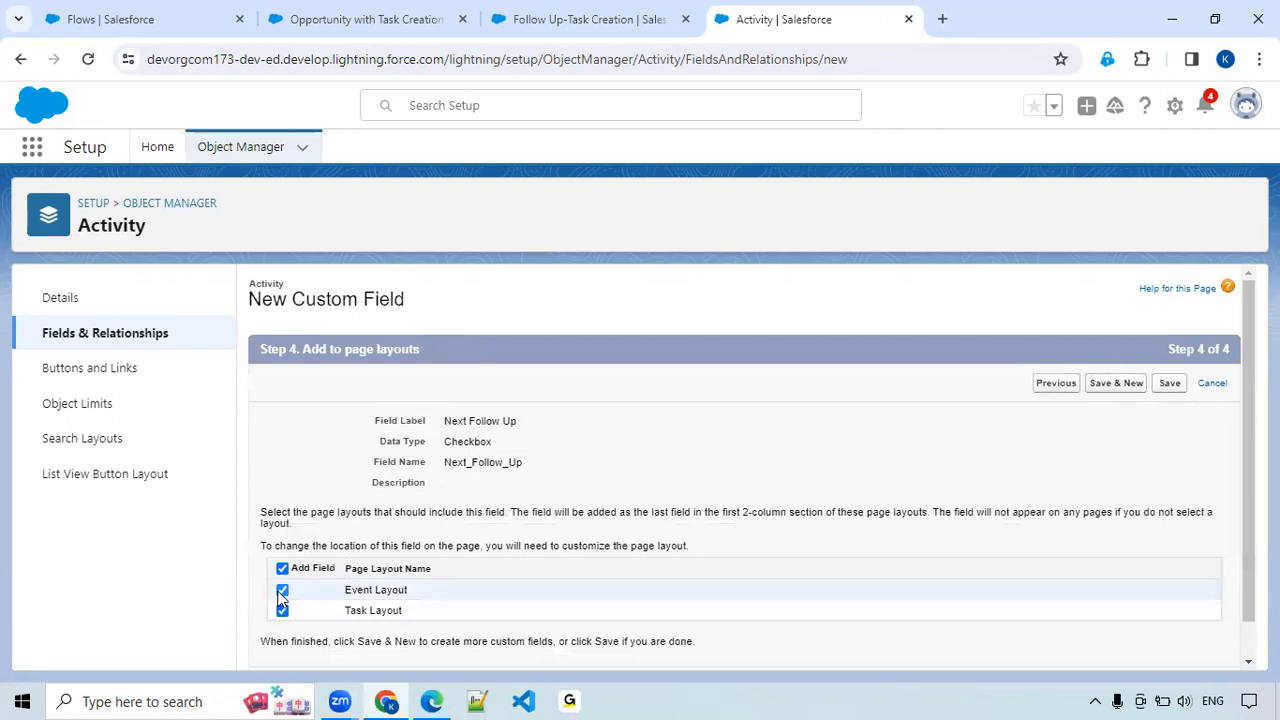
click(1120, 390)
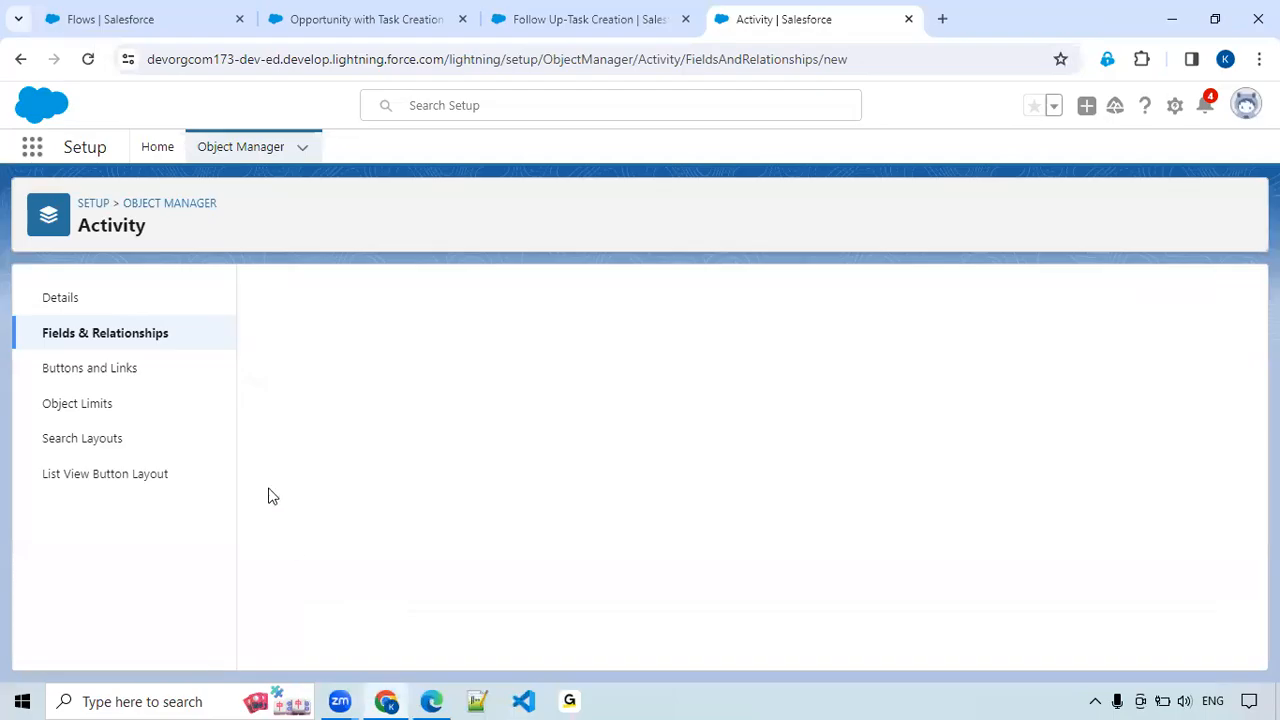
Choose the Number data type for the second Activity field and proceed to its details.
scroll(407, 518, down, 3)
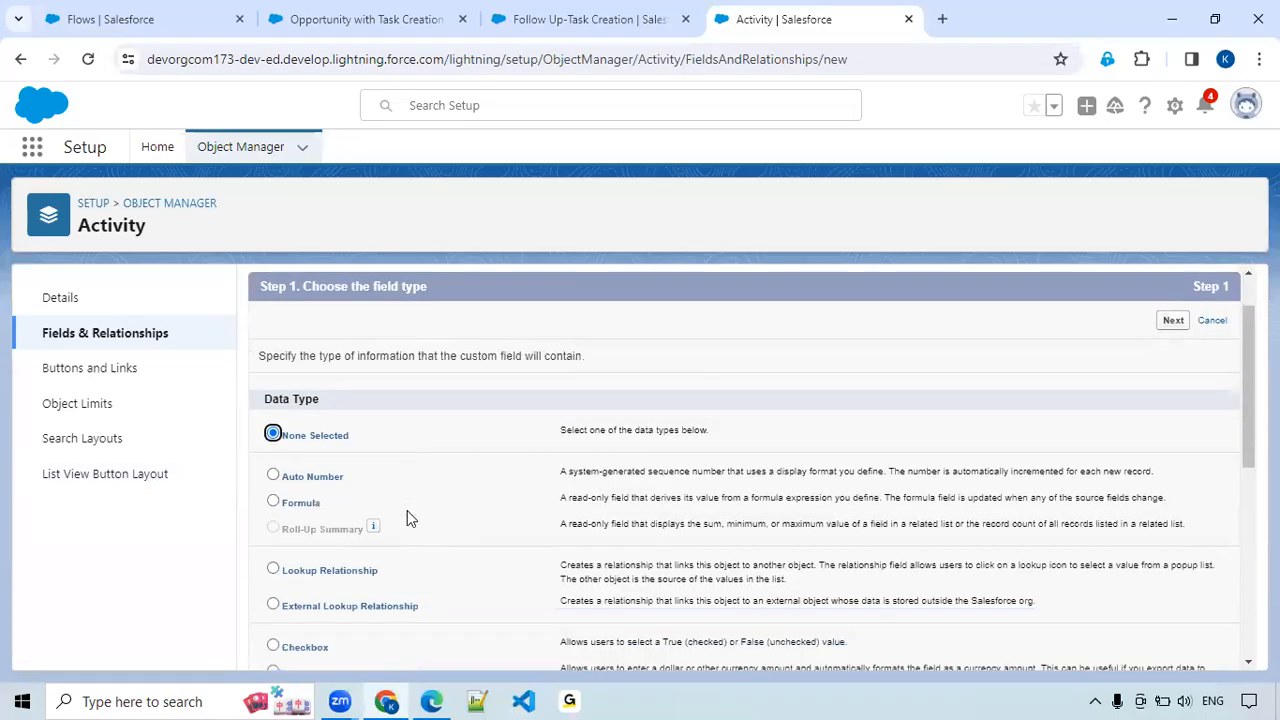
scroll(313, 531, down, 2)
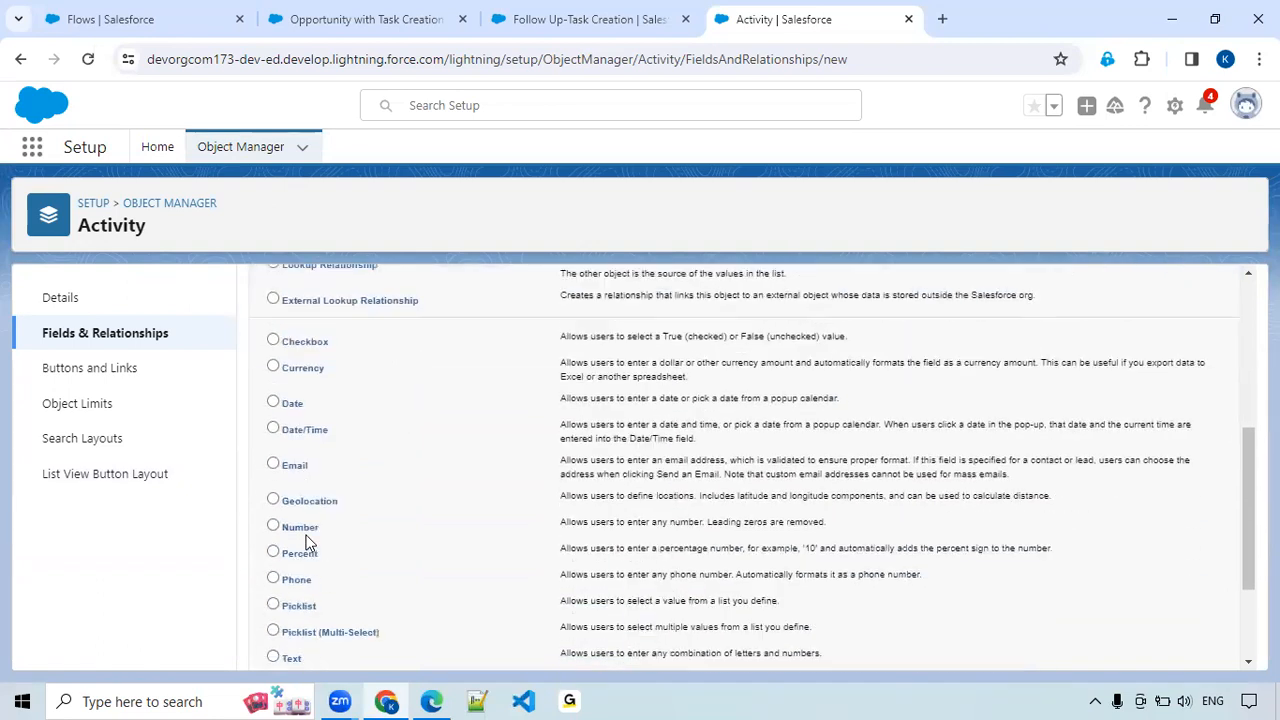
click(300, 523)
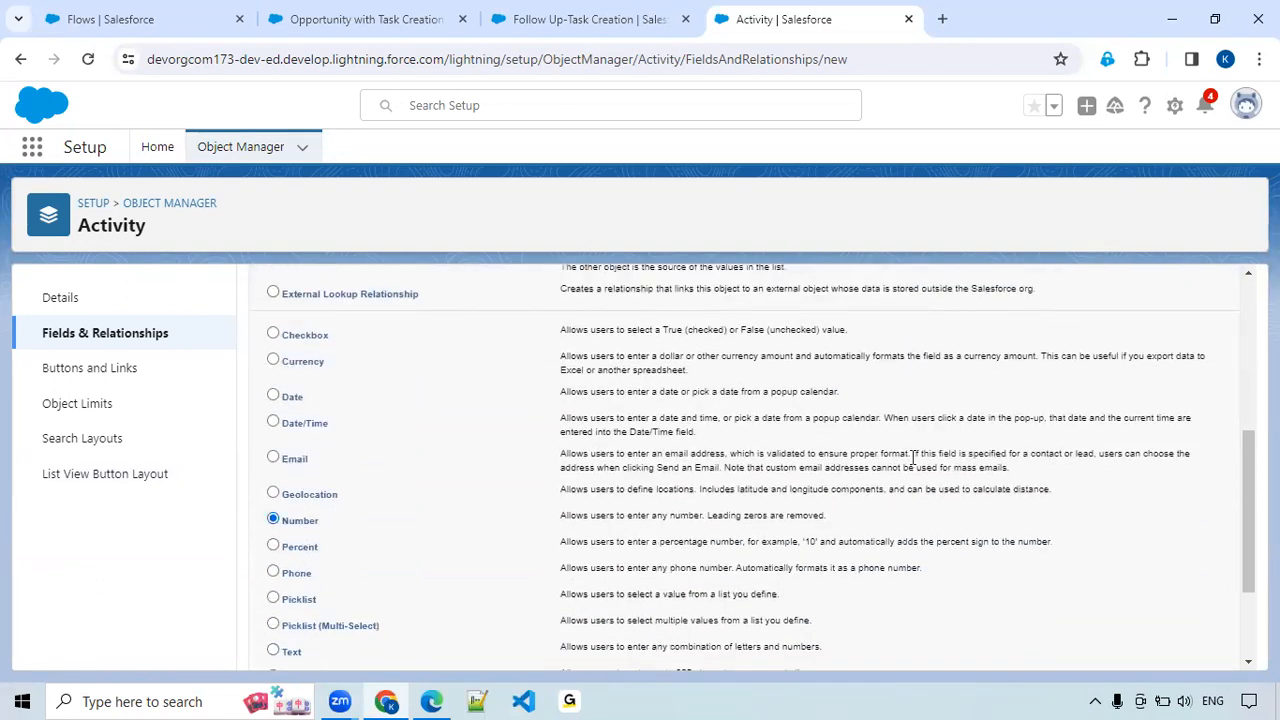
scroll(1026, 452, up, 4)
click(1173, 383)
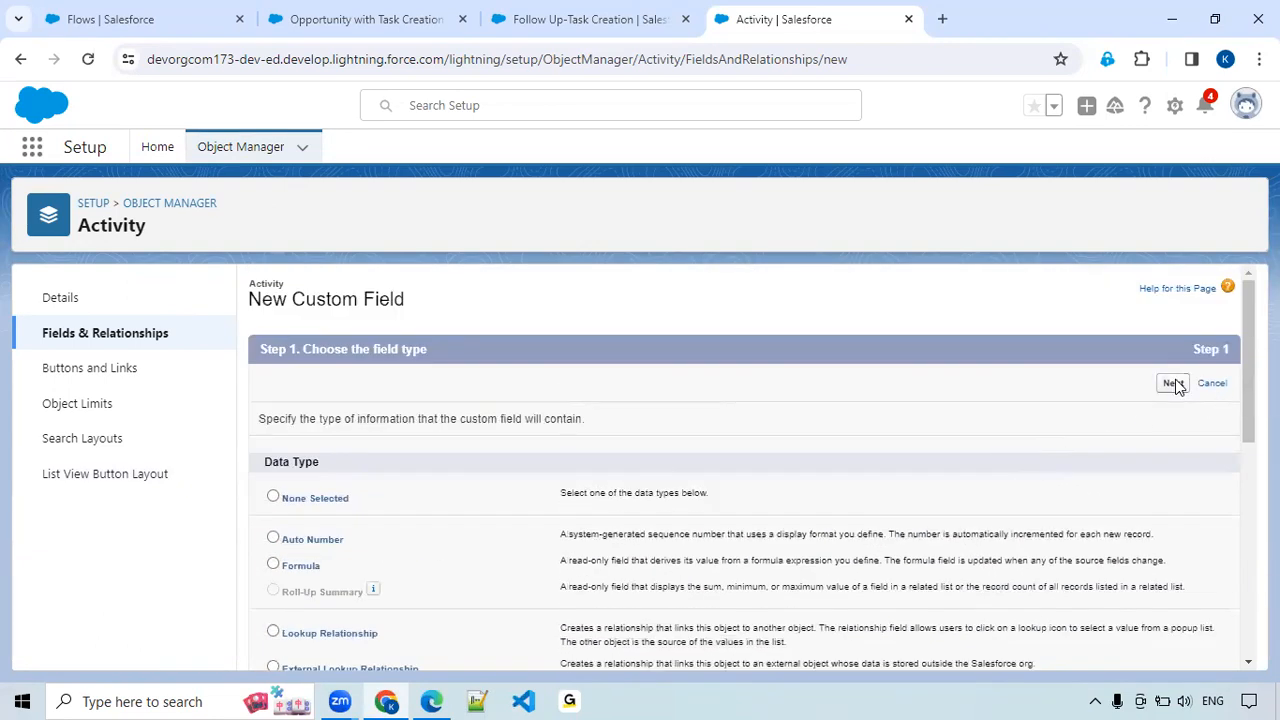
Label the number field "Next Follow Up Days" and set its length to 2 digits.
click(549, 422)
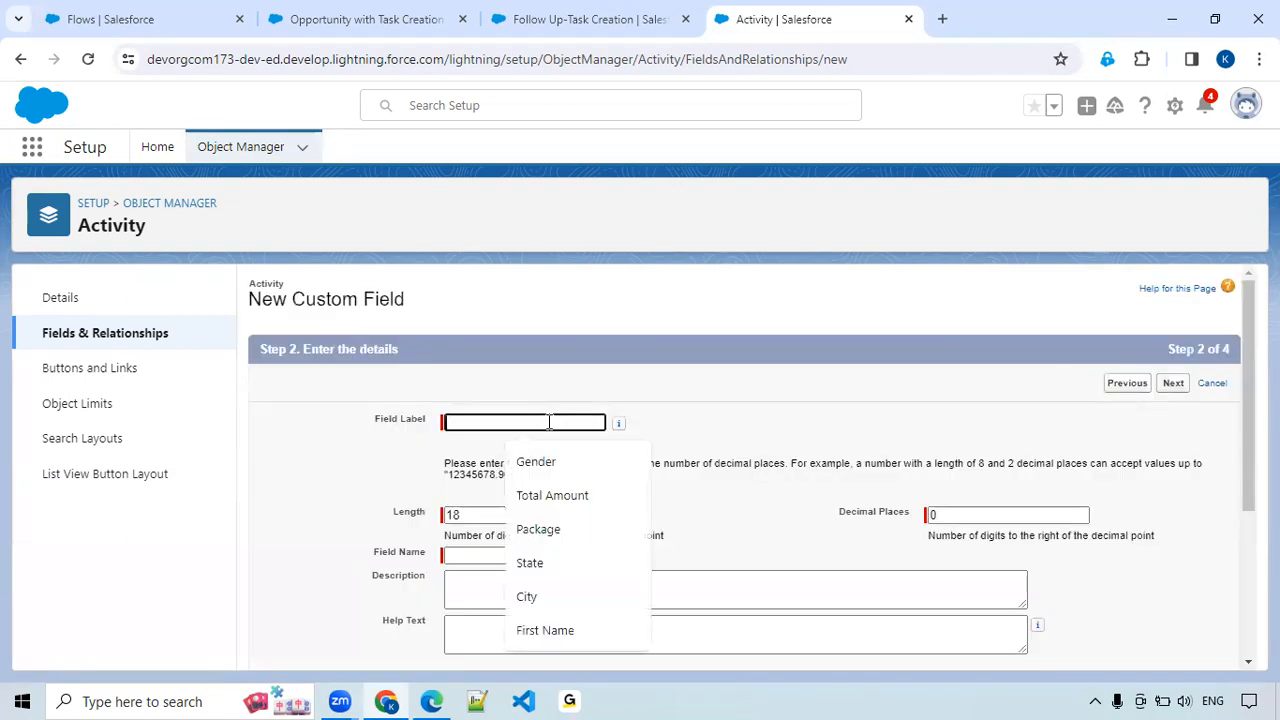
text(Next)
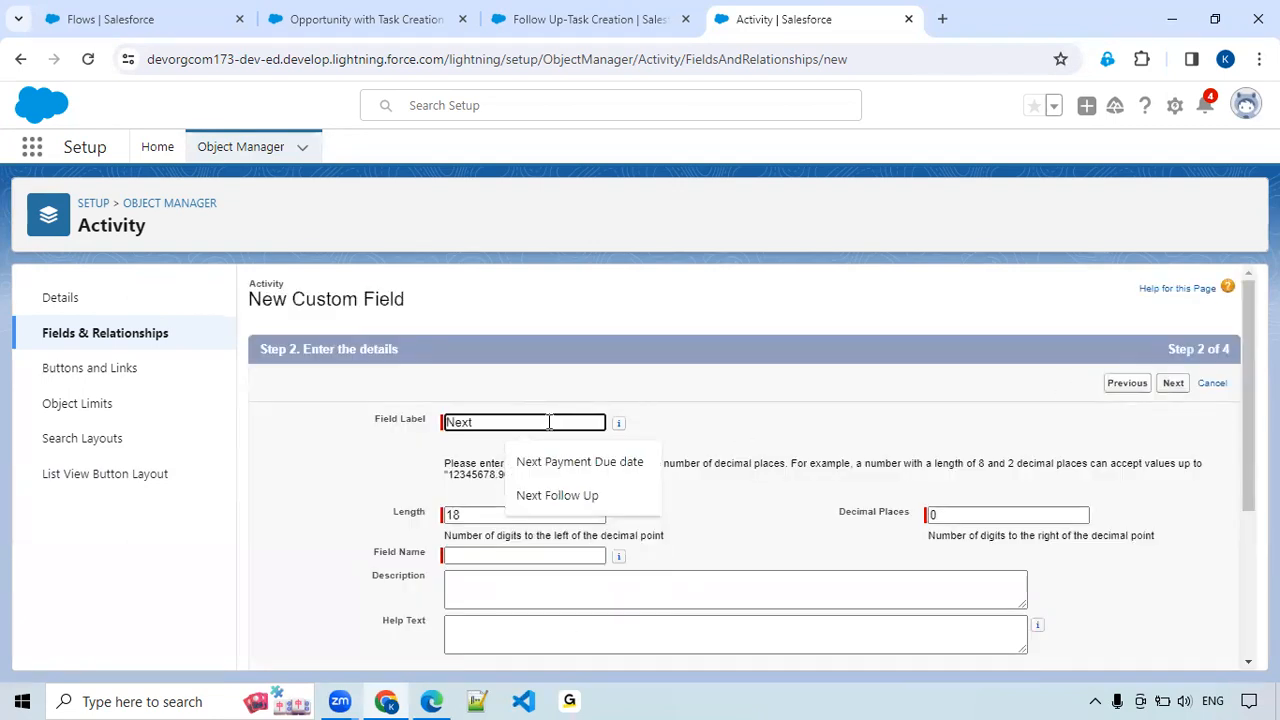
click(556, 496)
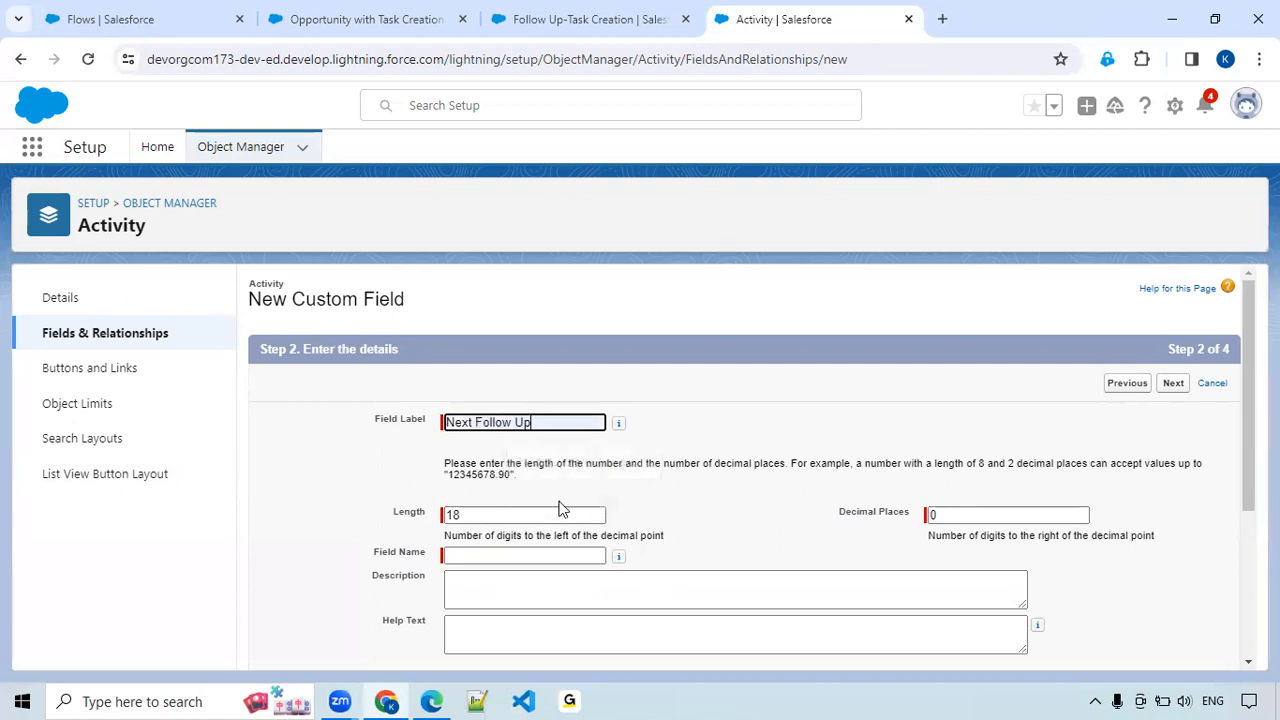
text(Days)
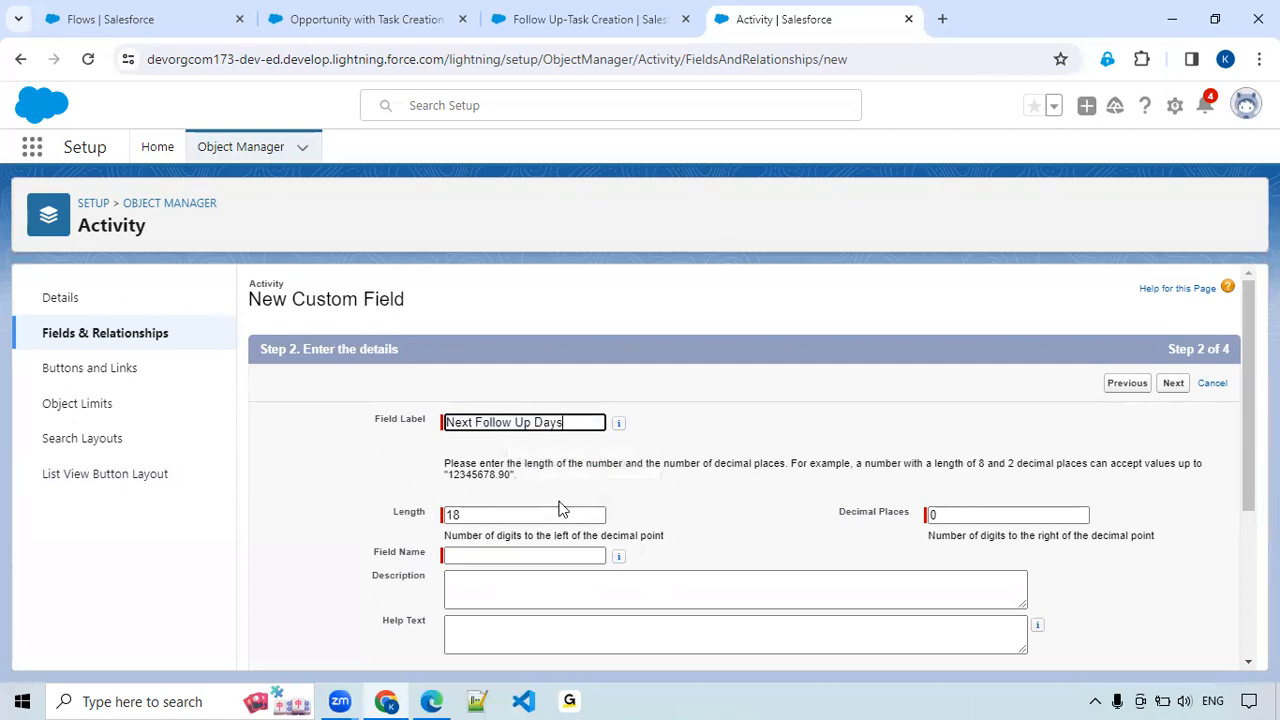
click(497, 515)
double_click(496, 516)
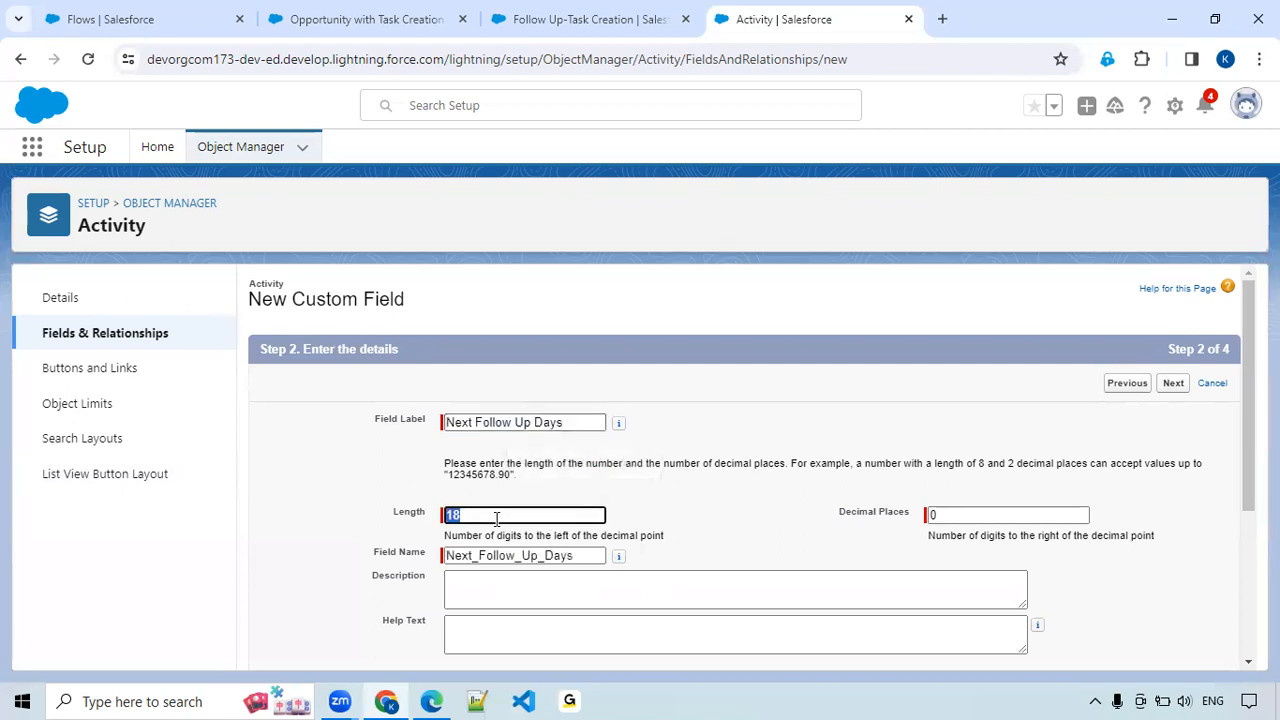
text(2)
Keep the default field-level security for Next Follow Up Days, exclude it from the Event Layout, and save the field.
click(1174, 385)
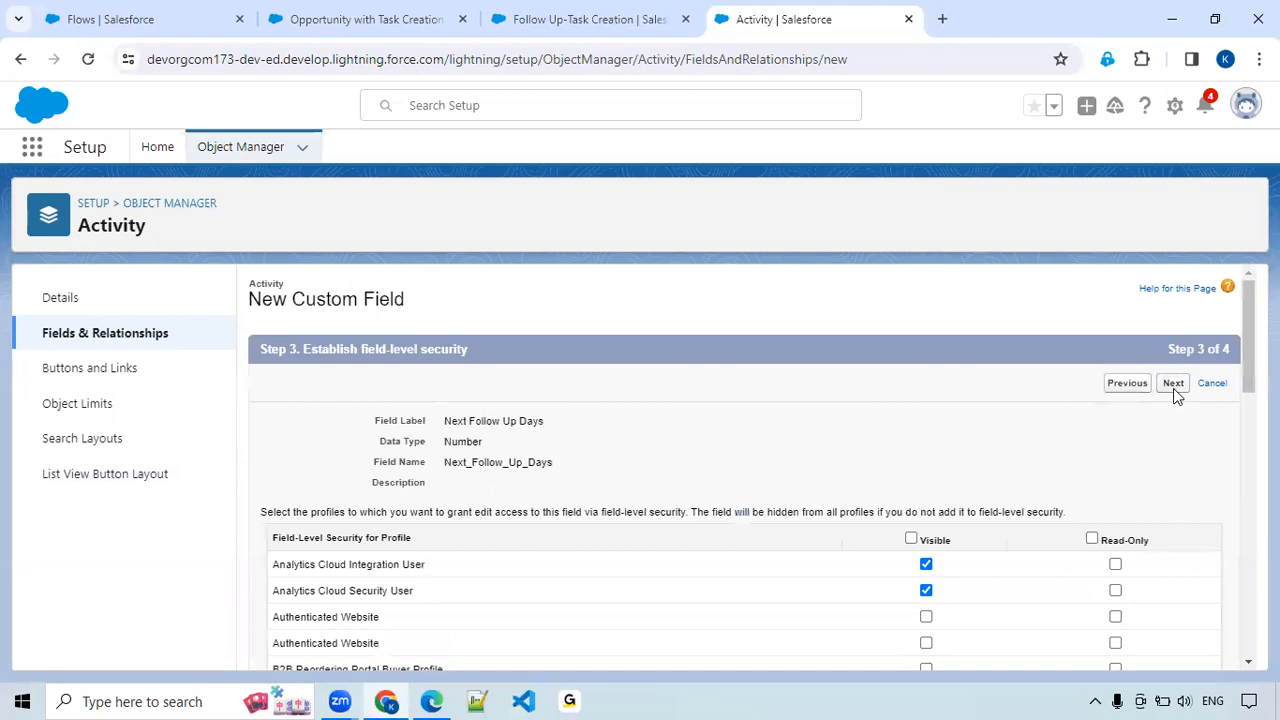
click(1173, 384)
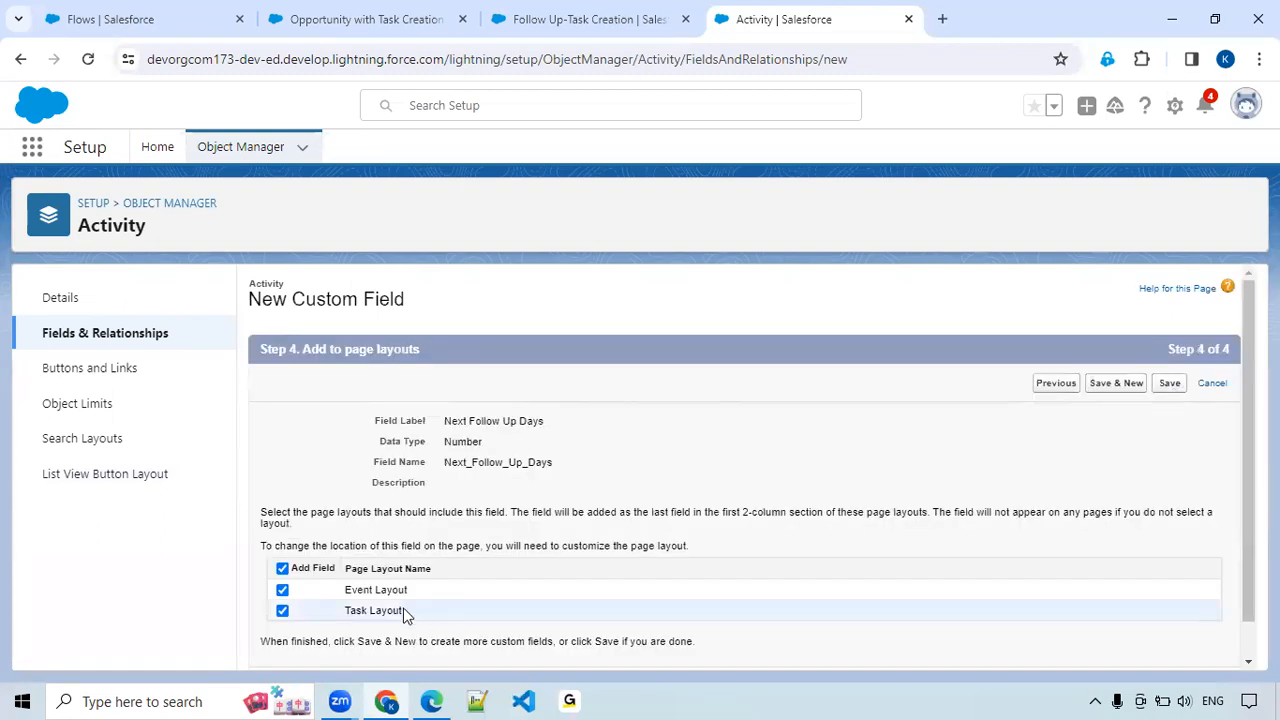
click(282, 590)
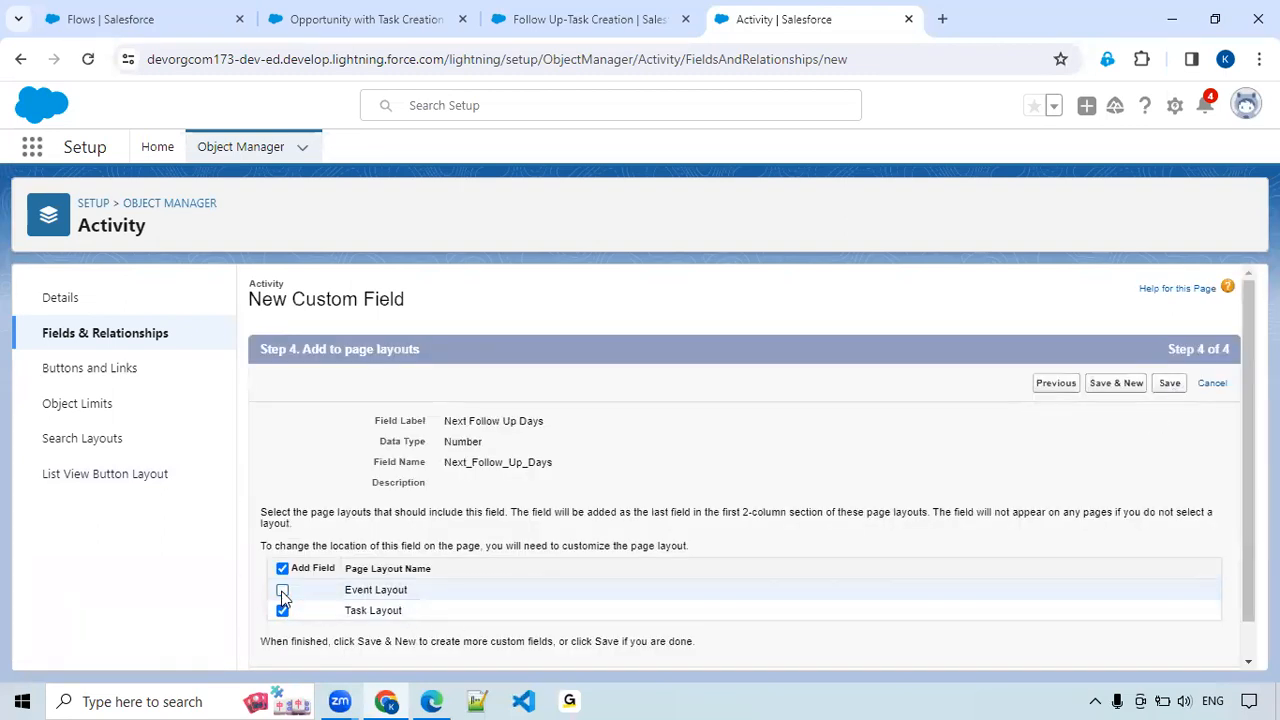
click(1169, 386)
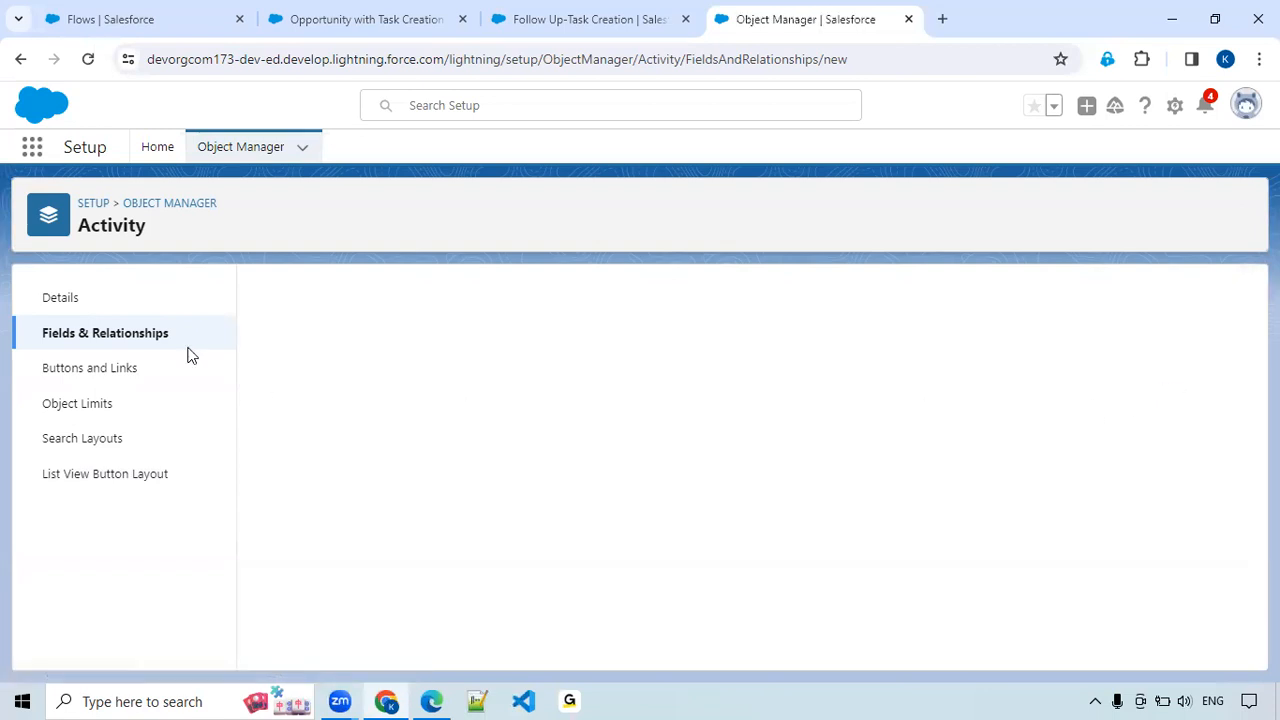
Find the Task object in Object Manager by searching "Task" and open its Task Layout page layout for editing.
click(236, 150)
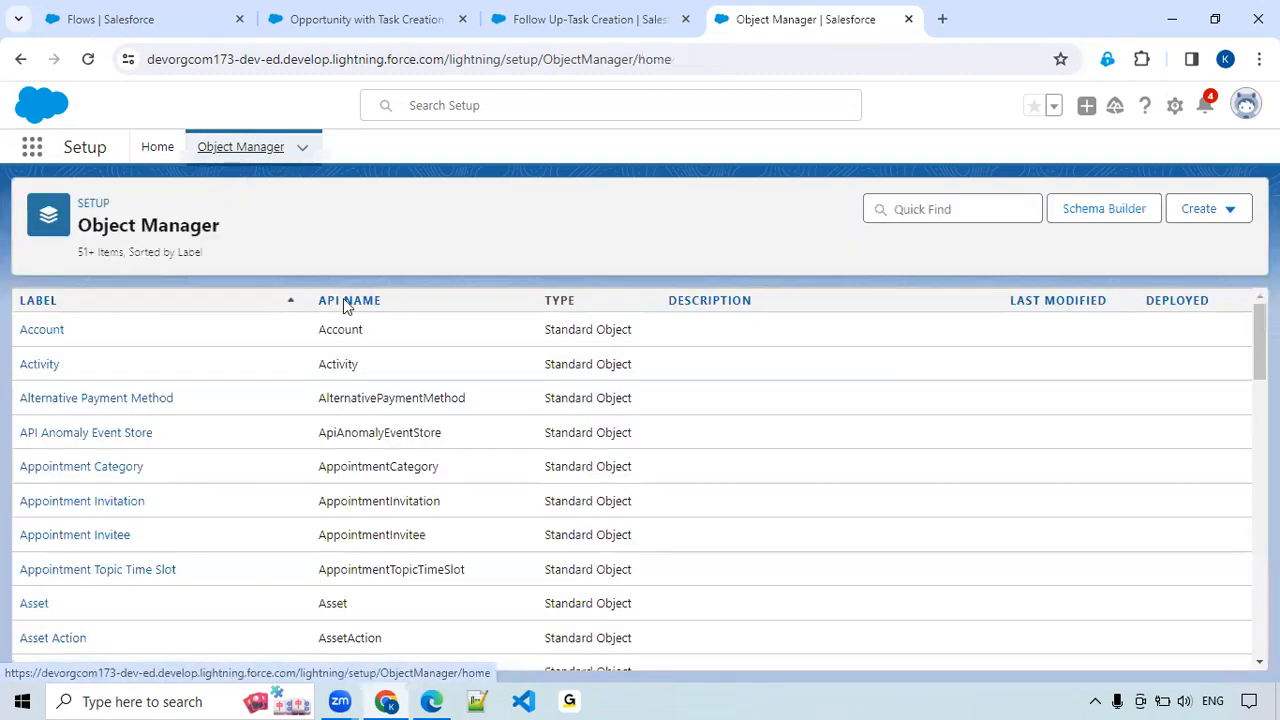
click(995, 213)
text(Tas)
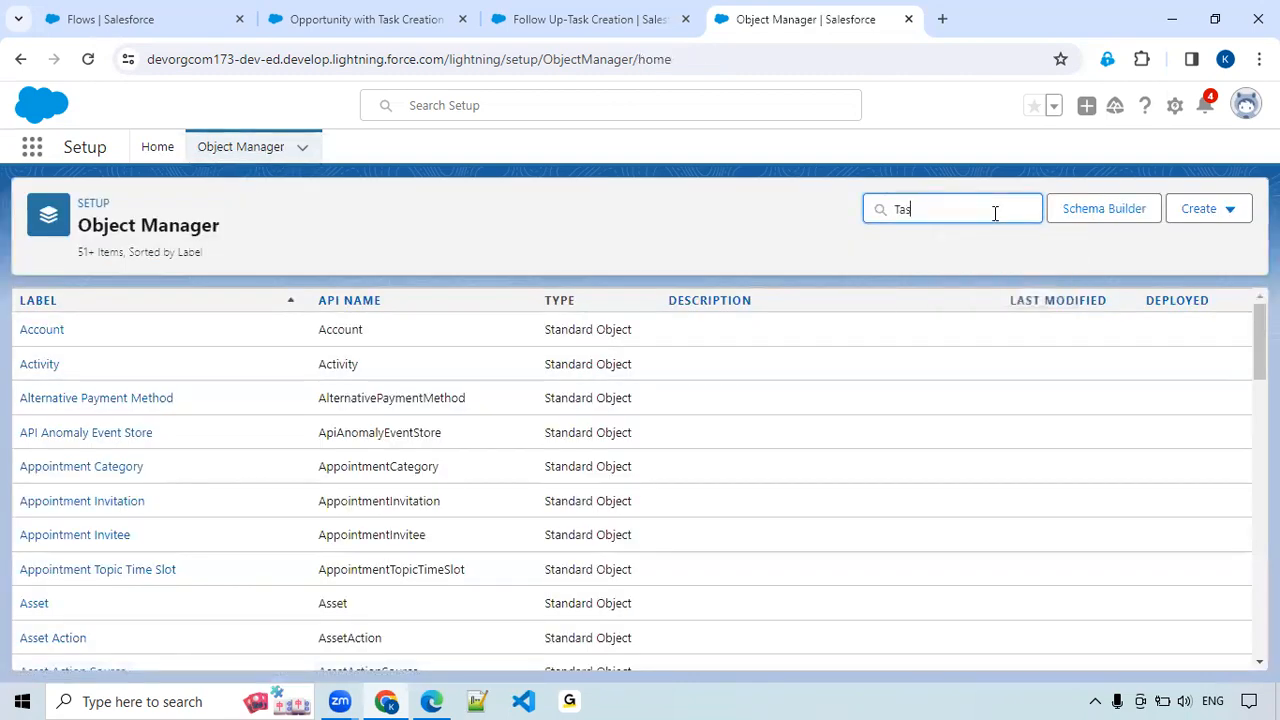
text(k)
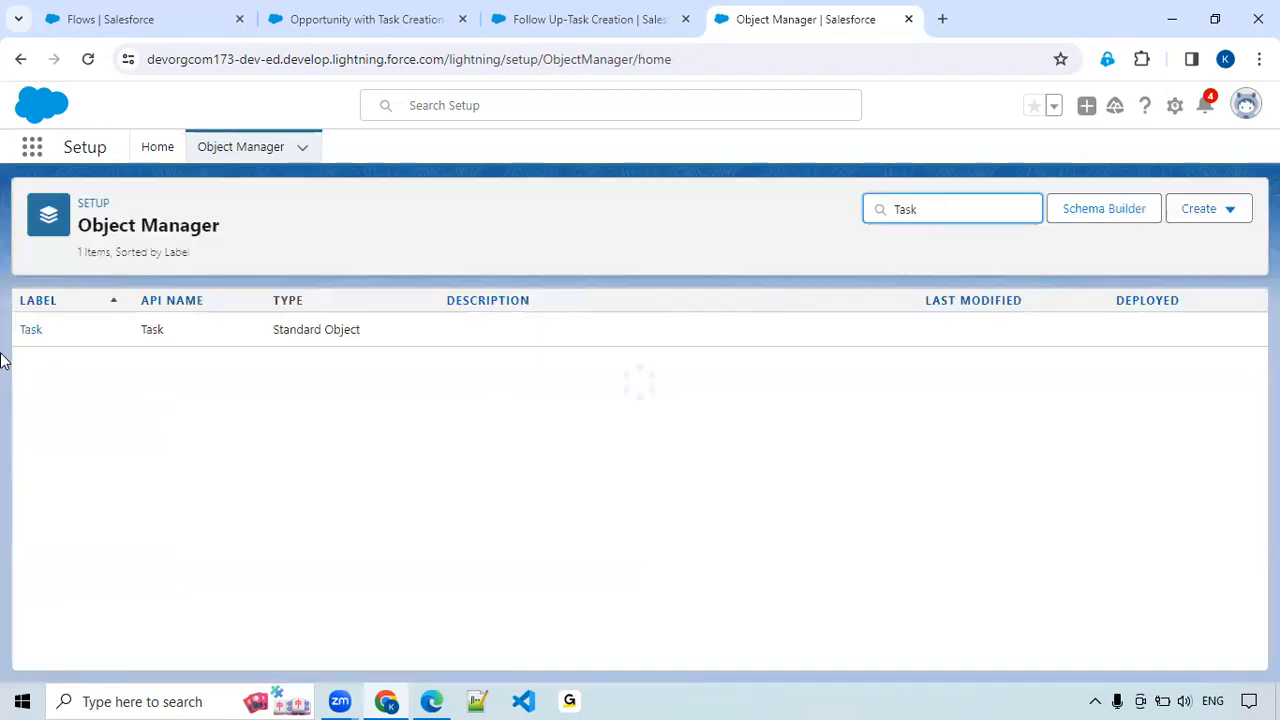
click(31, 331)
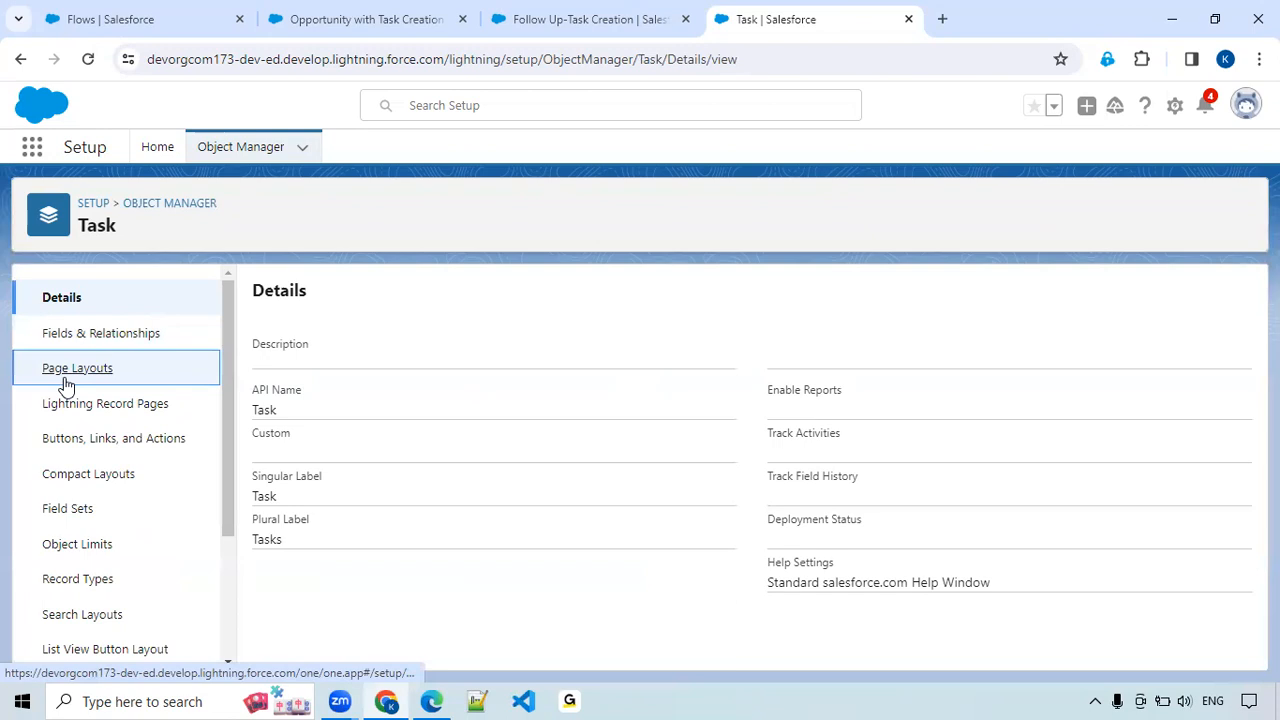
click(66, 380)
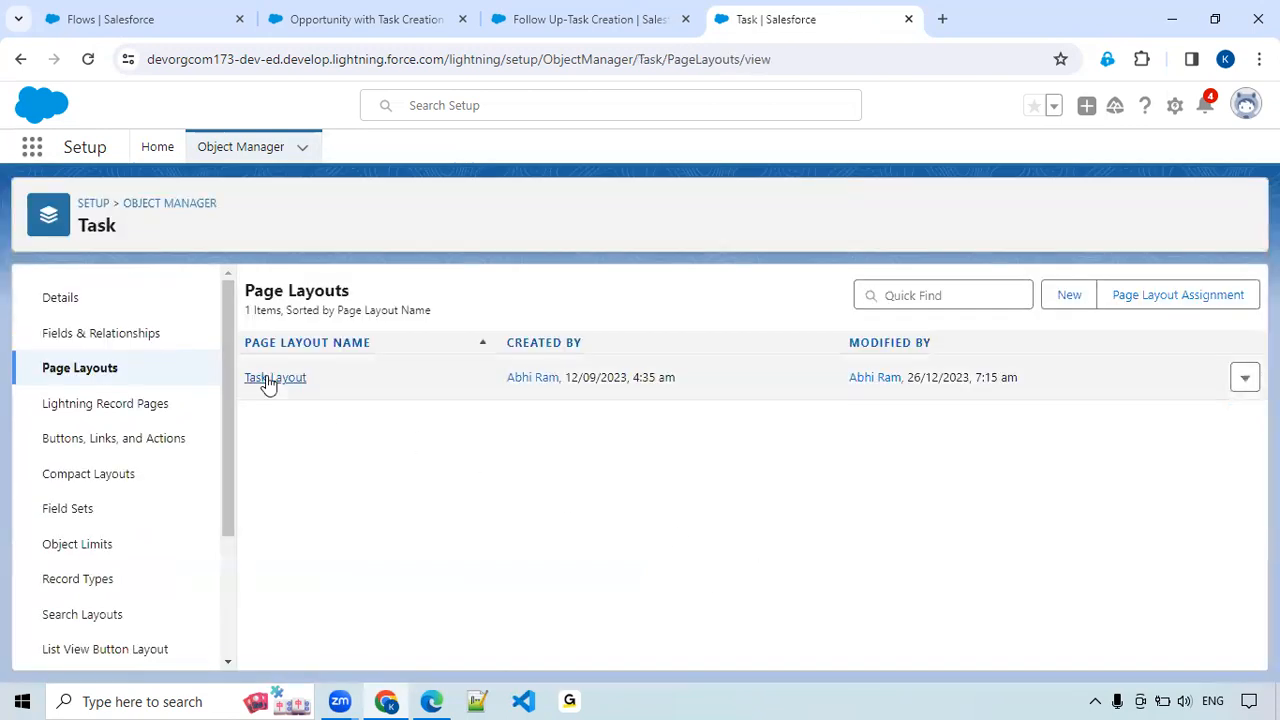
click(267, 379)
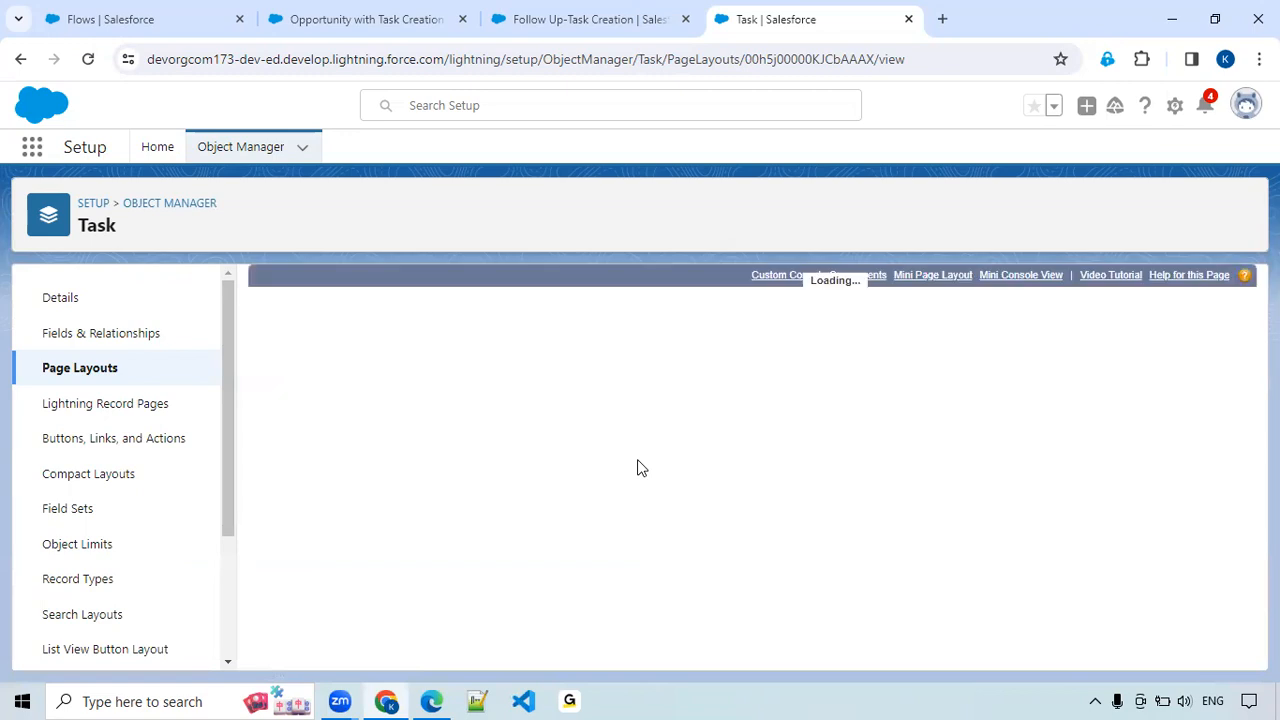
Move Next Follow Up and Next Follow Up Days directly beneath Status in the Task Information section and save the layout.
scroll(637, 465, down, 10)
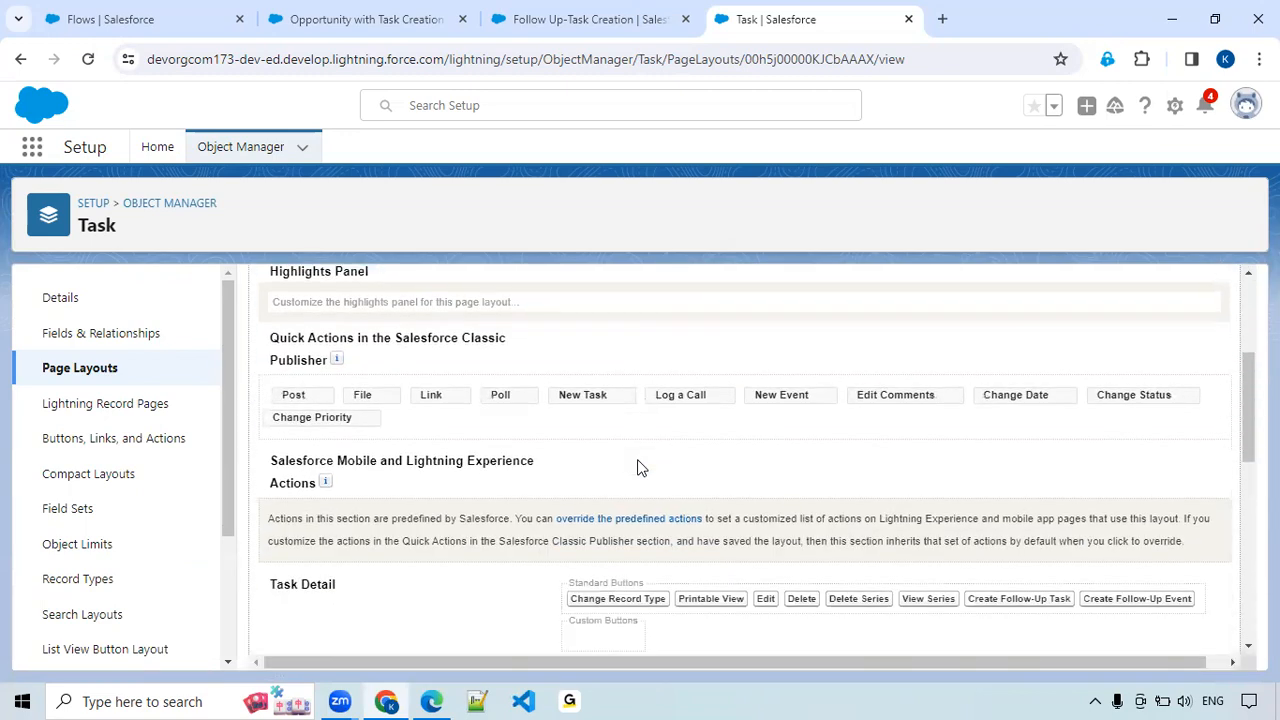
scroll(637, 475, up, 2)
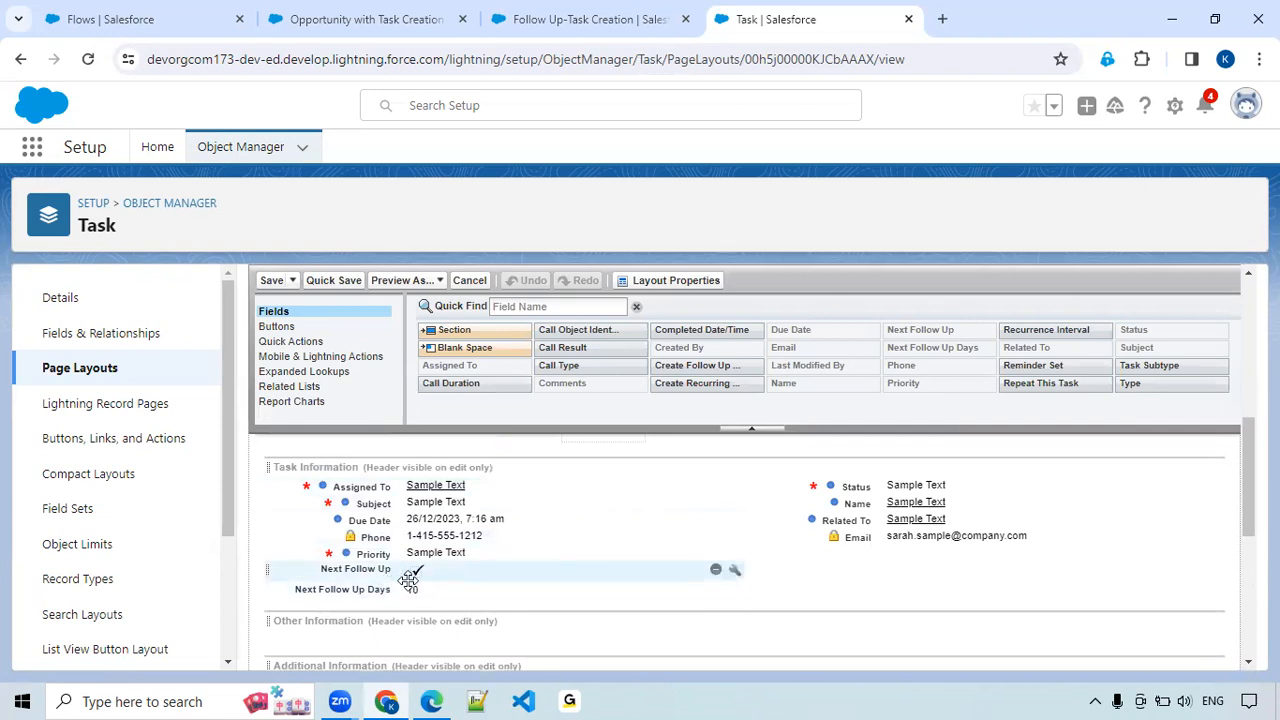
drag(380, 570, 930, 502)
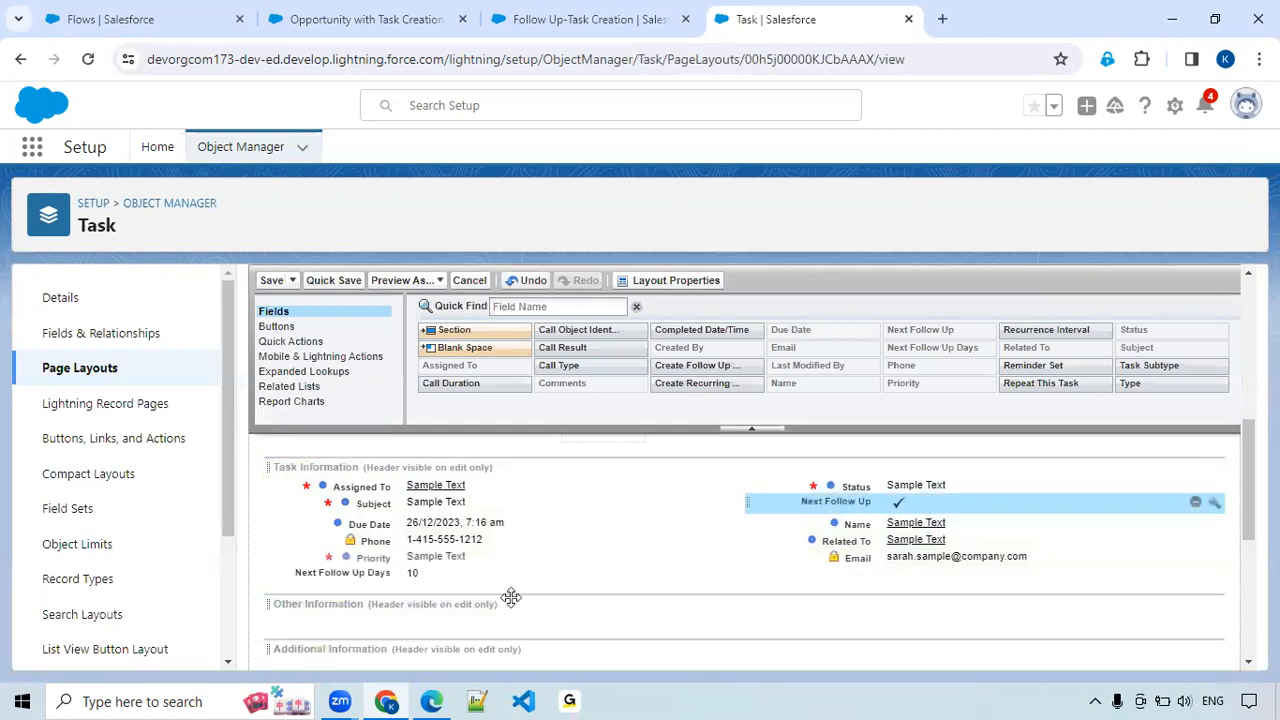
drag(386, 581, 892, 523)
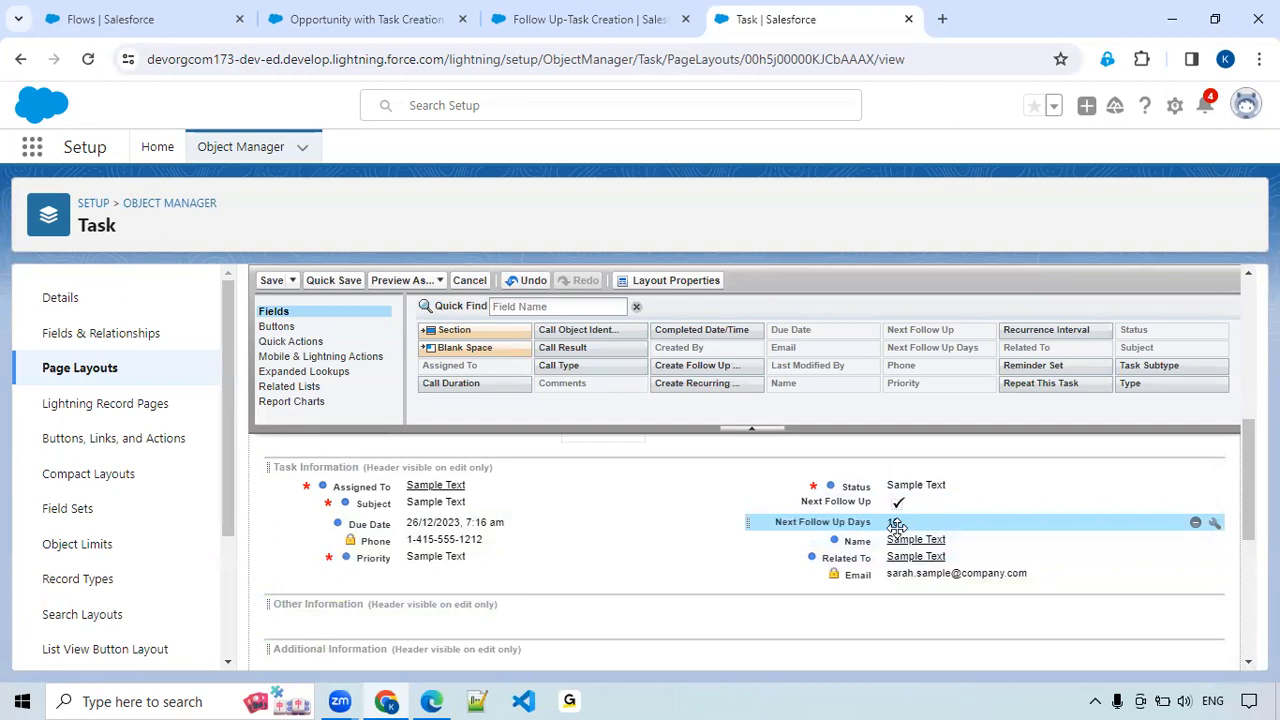
click(274, 285)
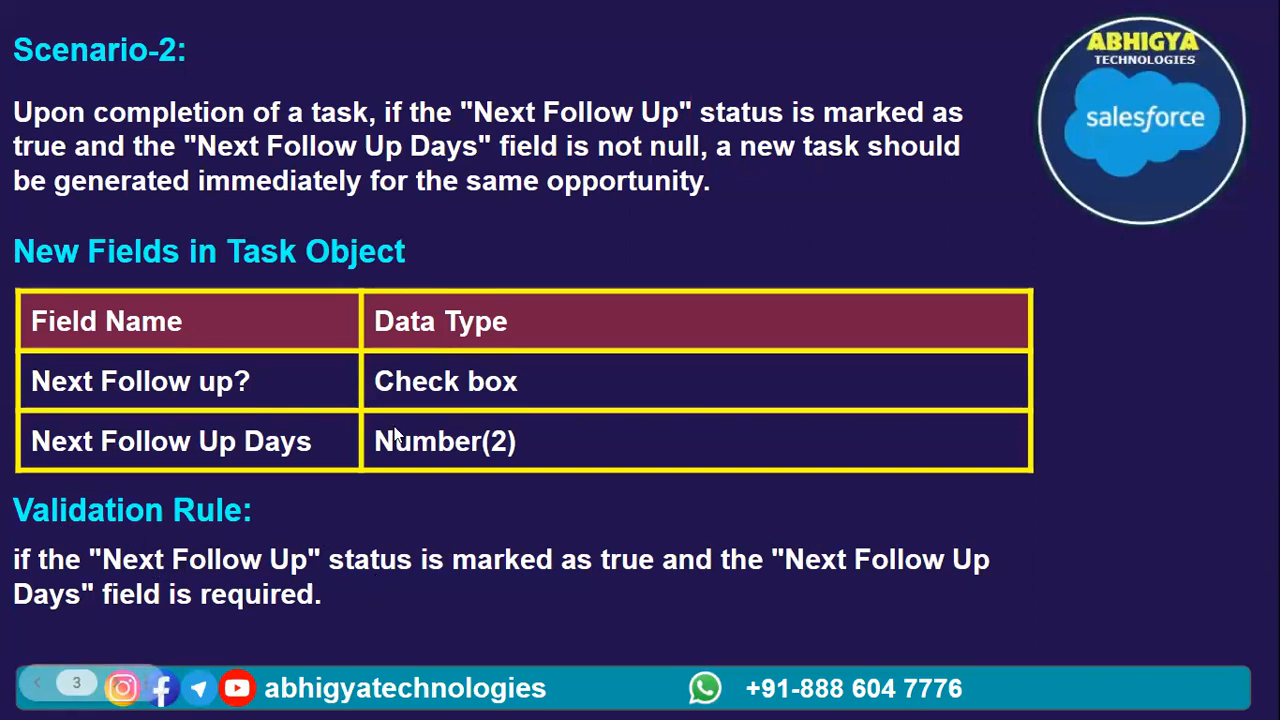
Open the Task object's Validation Rules and start a new rule.
key(alt+Tab)
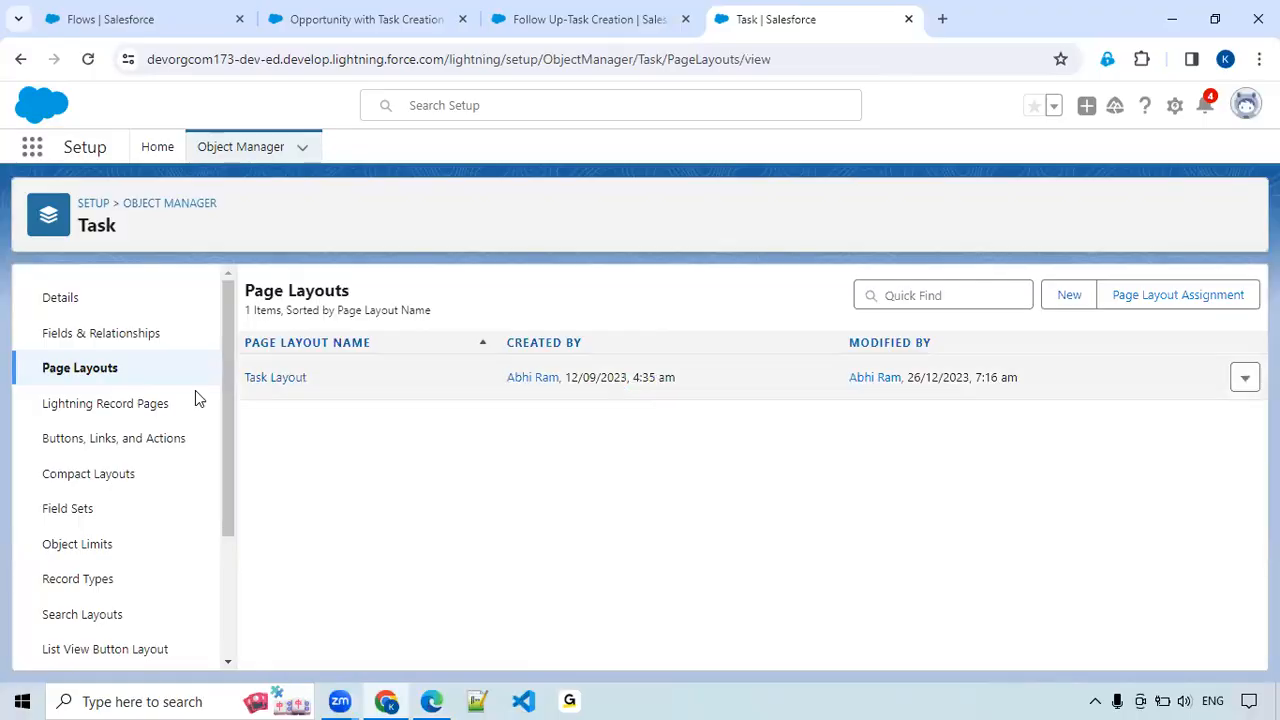
scroll(155, 482, down, 3)
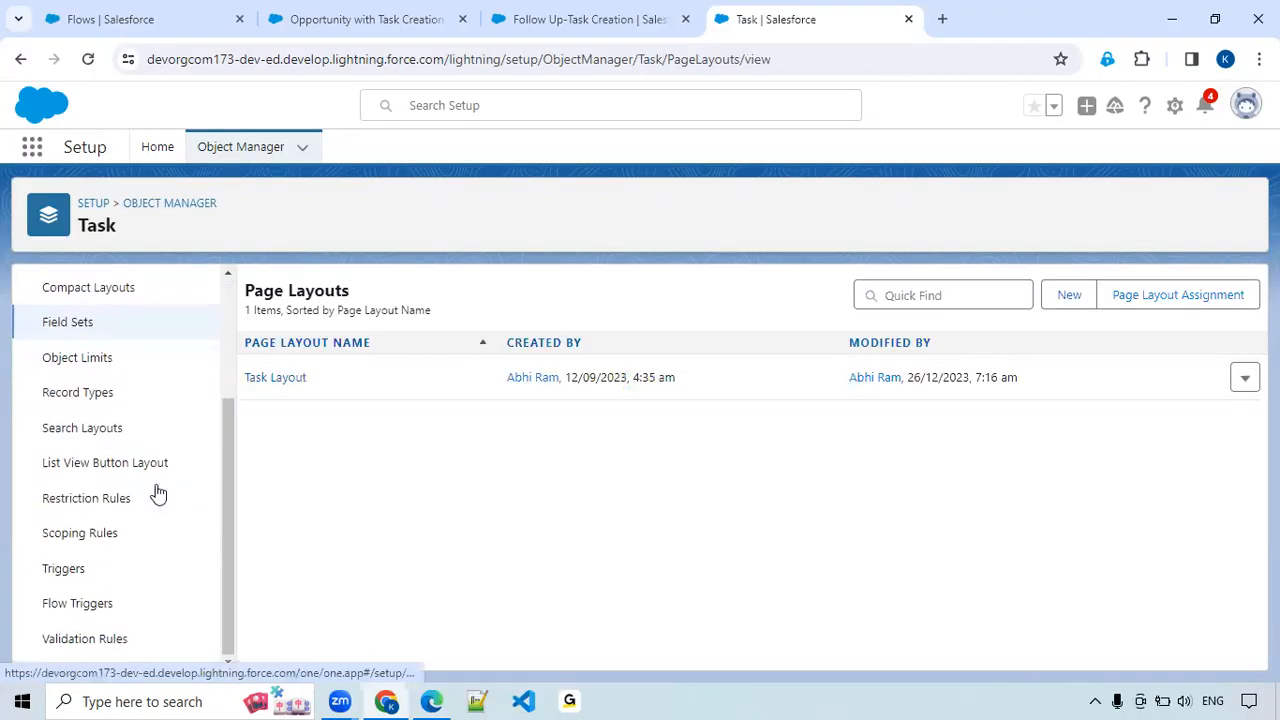
click(88, 641)
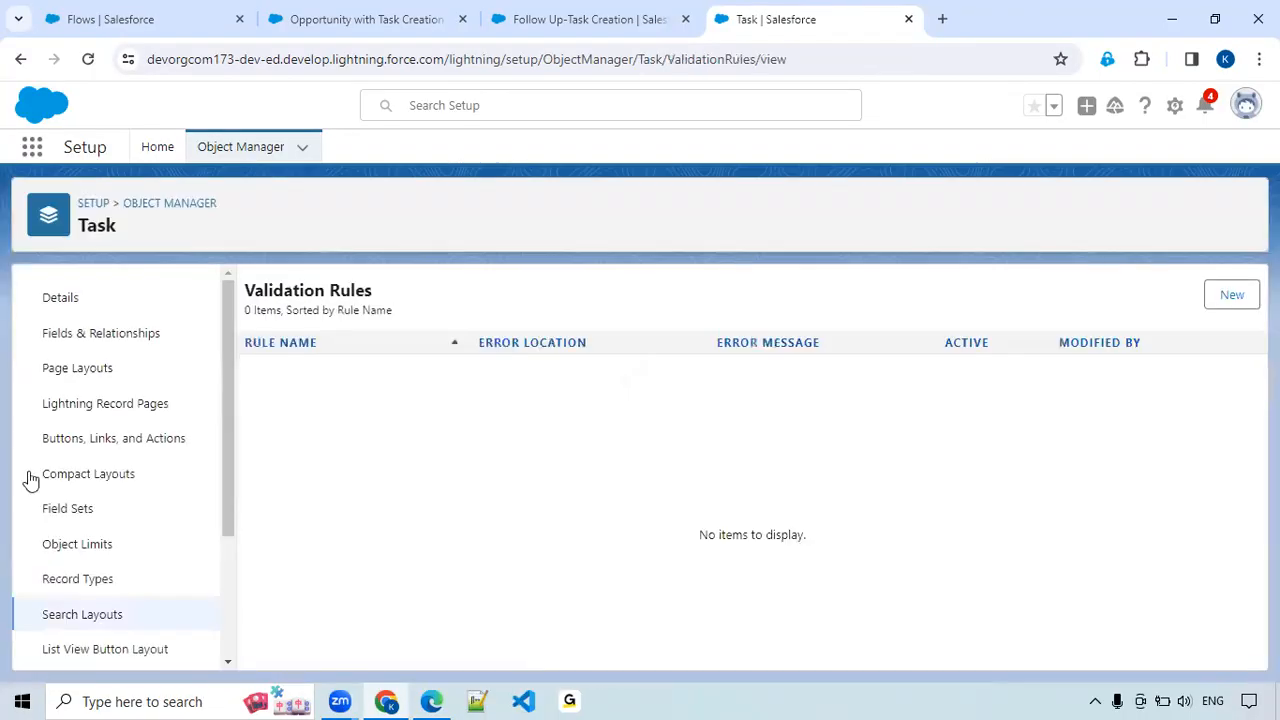
click(1227, 309)
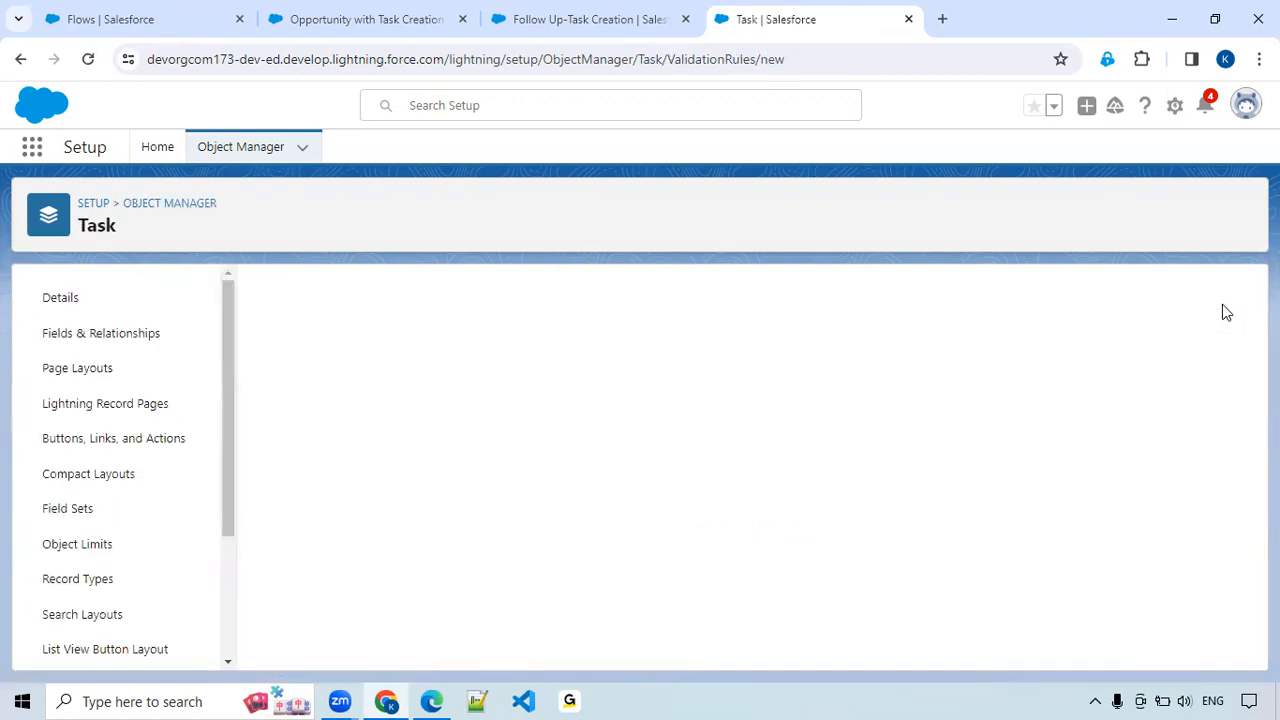
Name the validation rule "Next follow up Days not Null" and place the cursor in its Error Condition Formula.
click(359, 418)
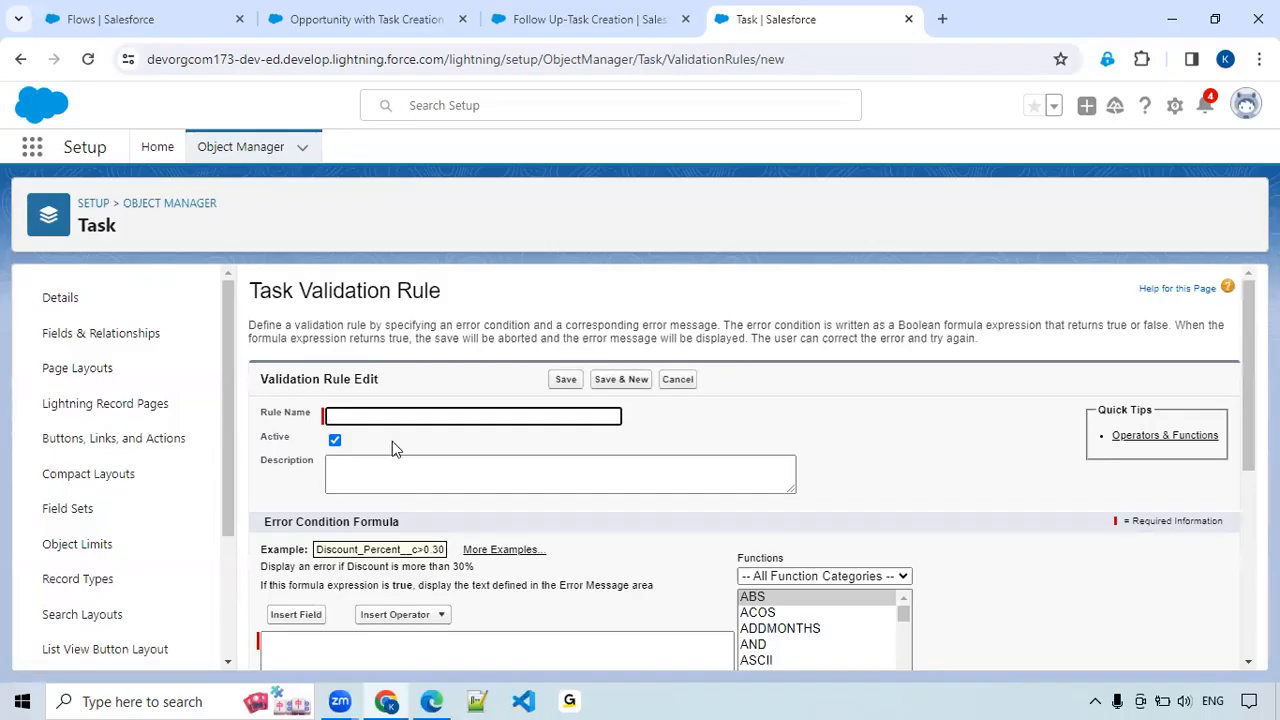
text(Next follow u)
text(p Days not)
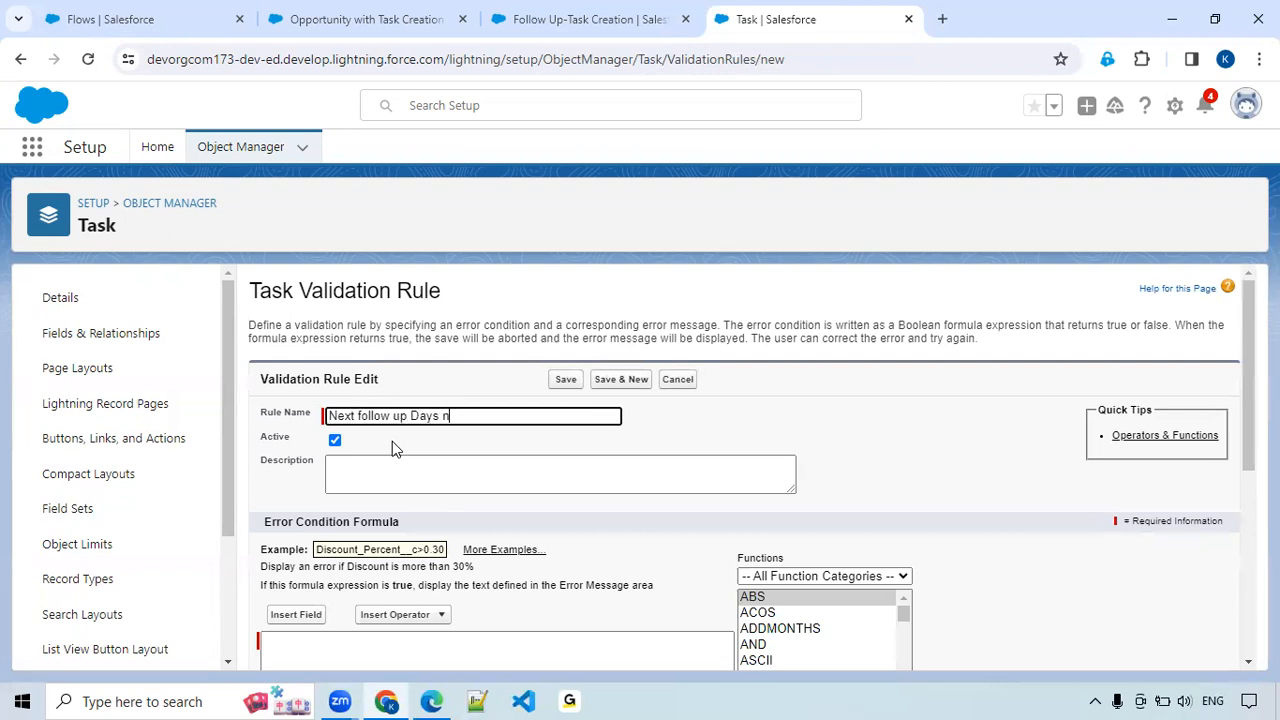
text( Blan)
key(BackSpace)
key(BackSpace)
key(BackSpace)
text(la)
key(BackSpace)
key(BackSpace)
key(BackSpace)
text(nu)
key(BackSpace)
key(BackSpace)
text(Null)
scroll(365, 450, down, 3)
click(375, 414)
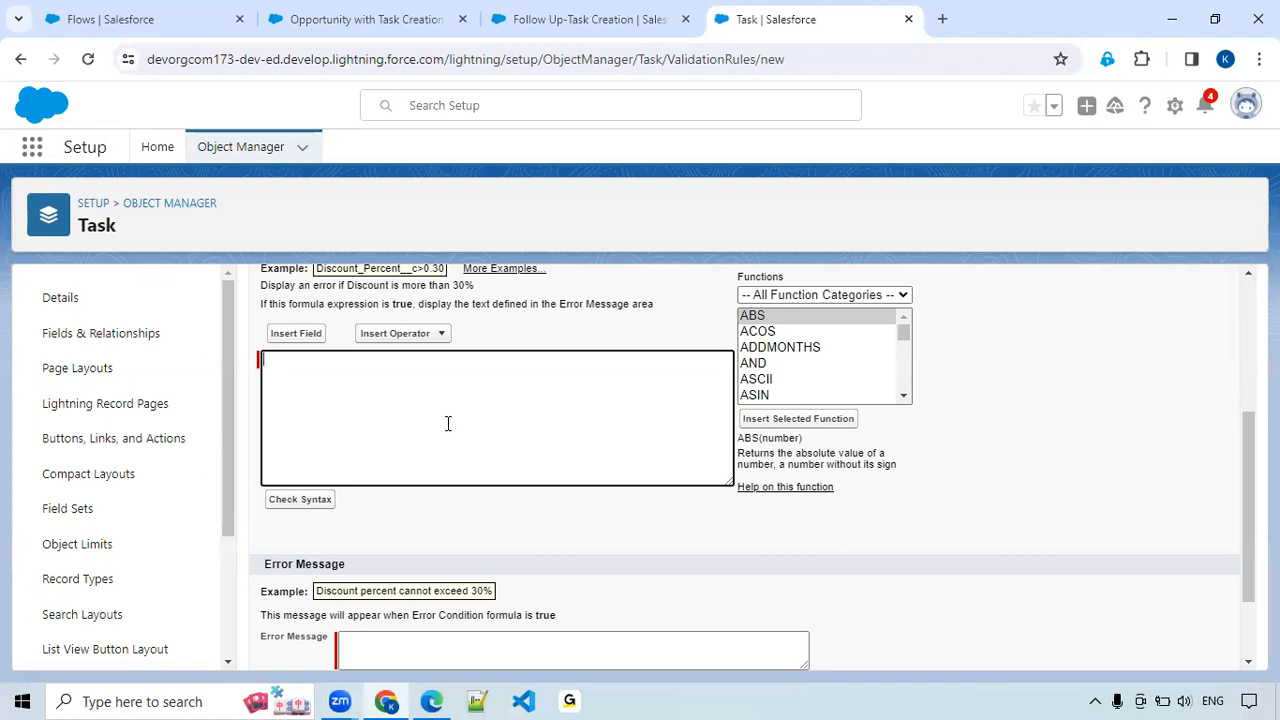
click(800, 347)
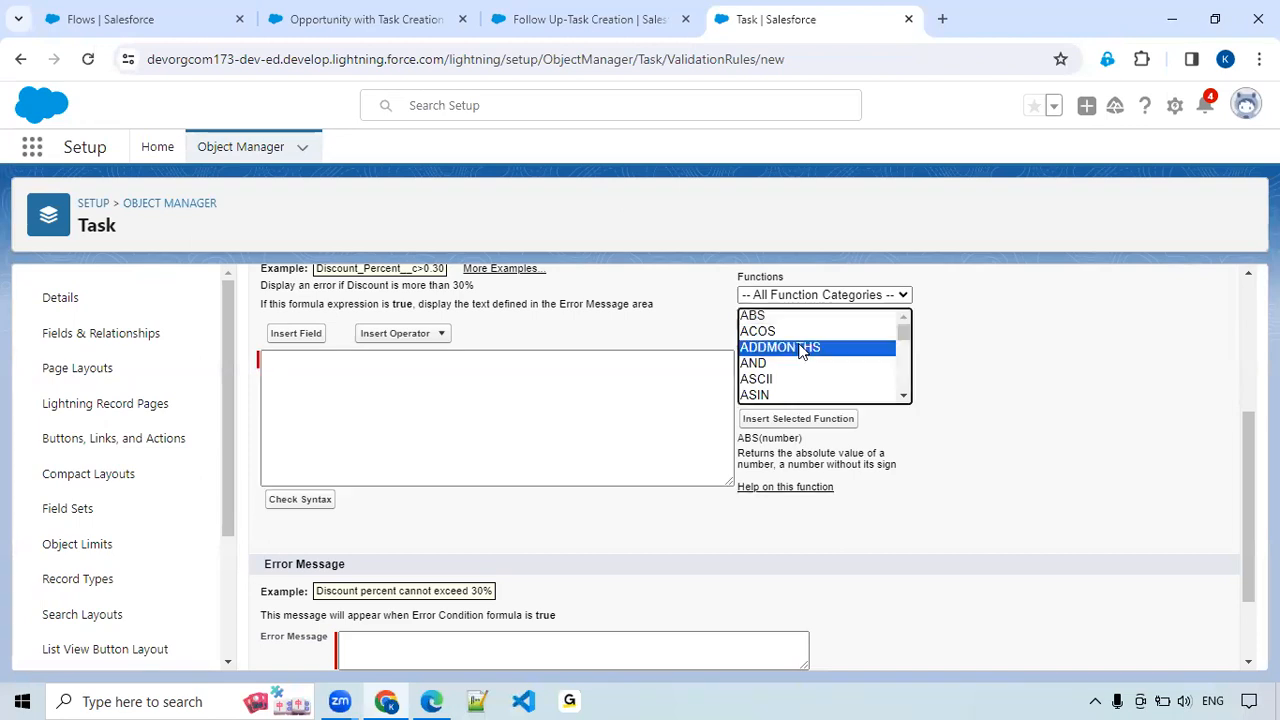
key(i)
click(798, 418)
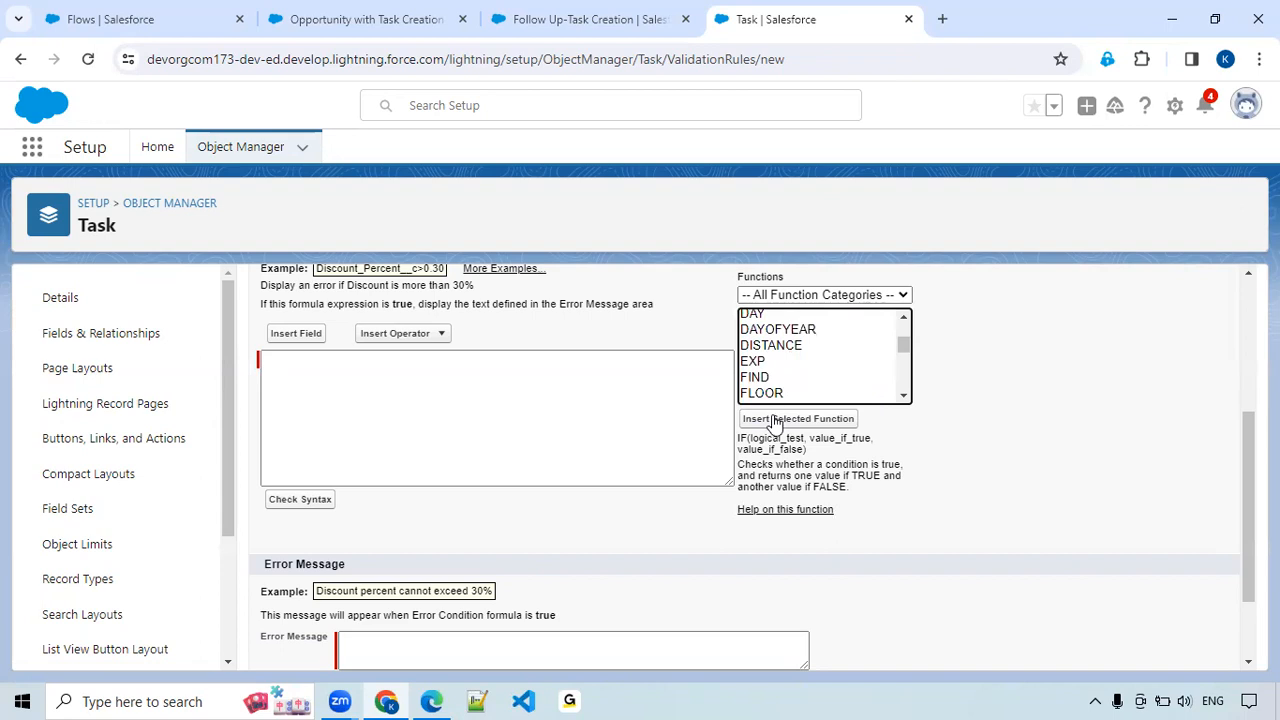
double_click(332, 361)
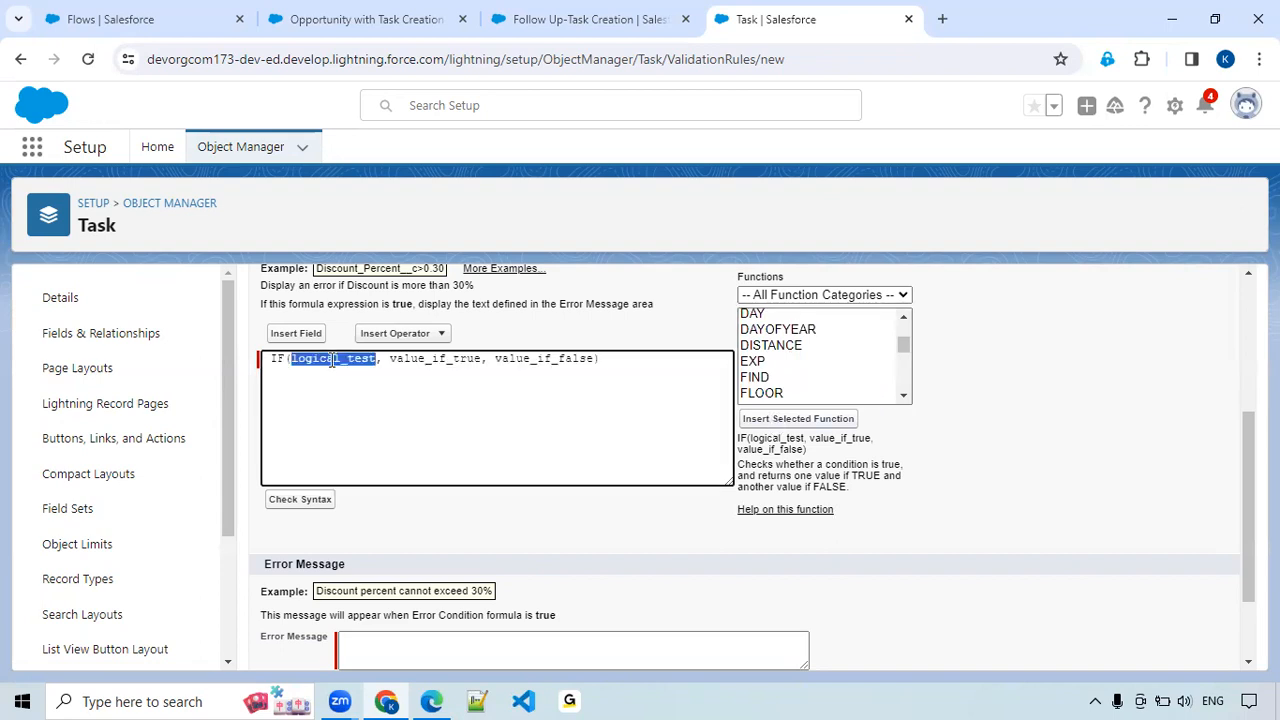
key(BackSpace)
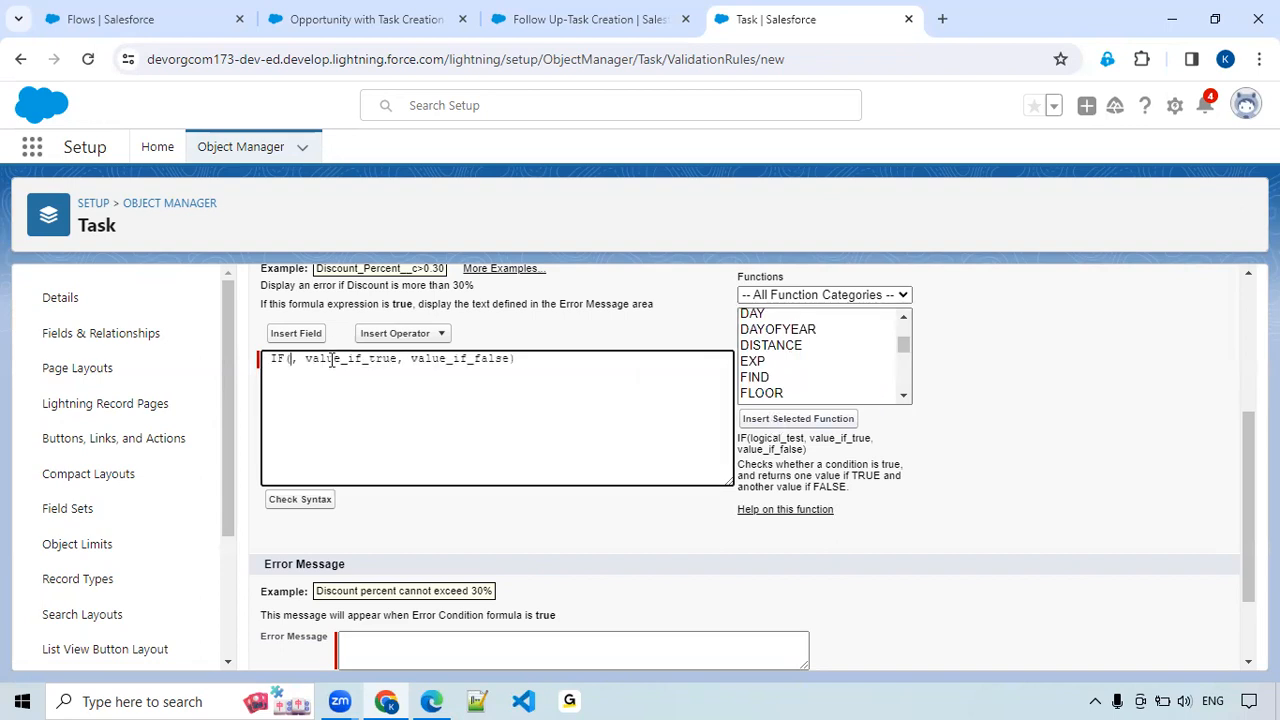
click(298, 334)
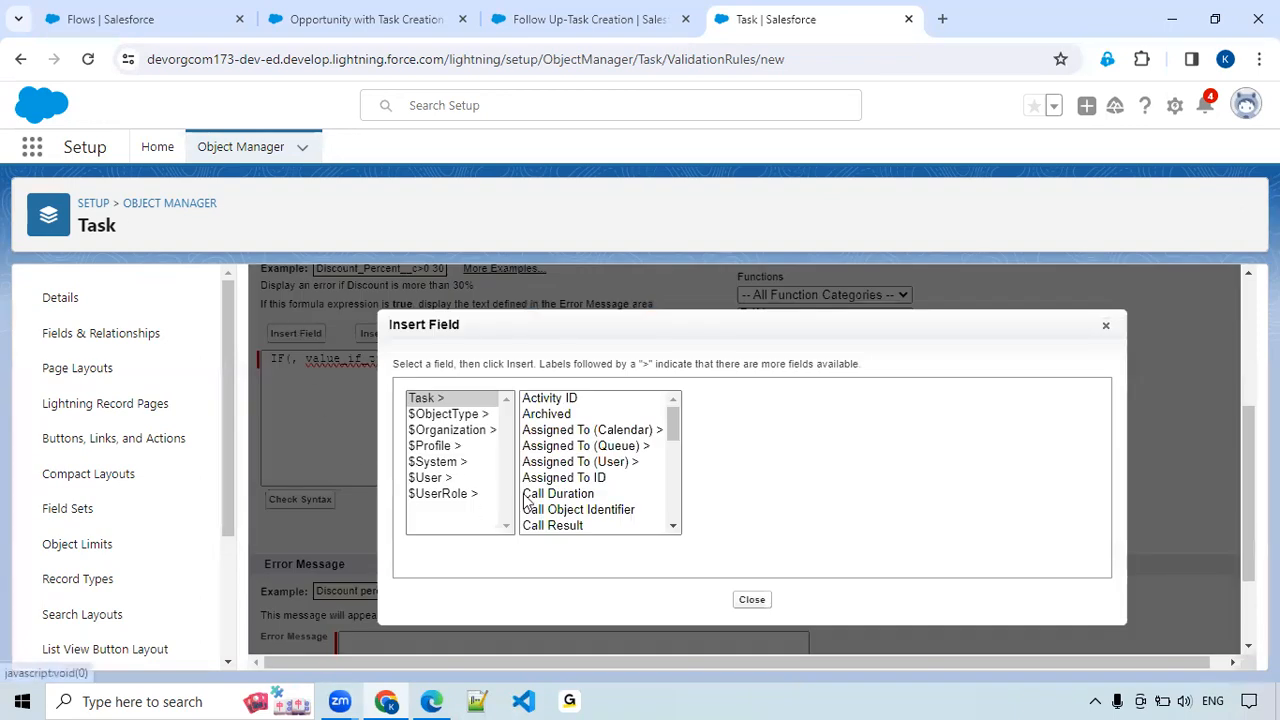
scroll(558, 485, down, 2)
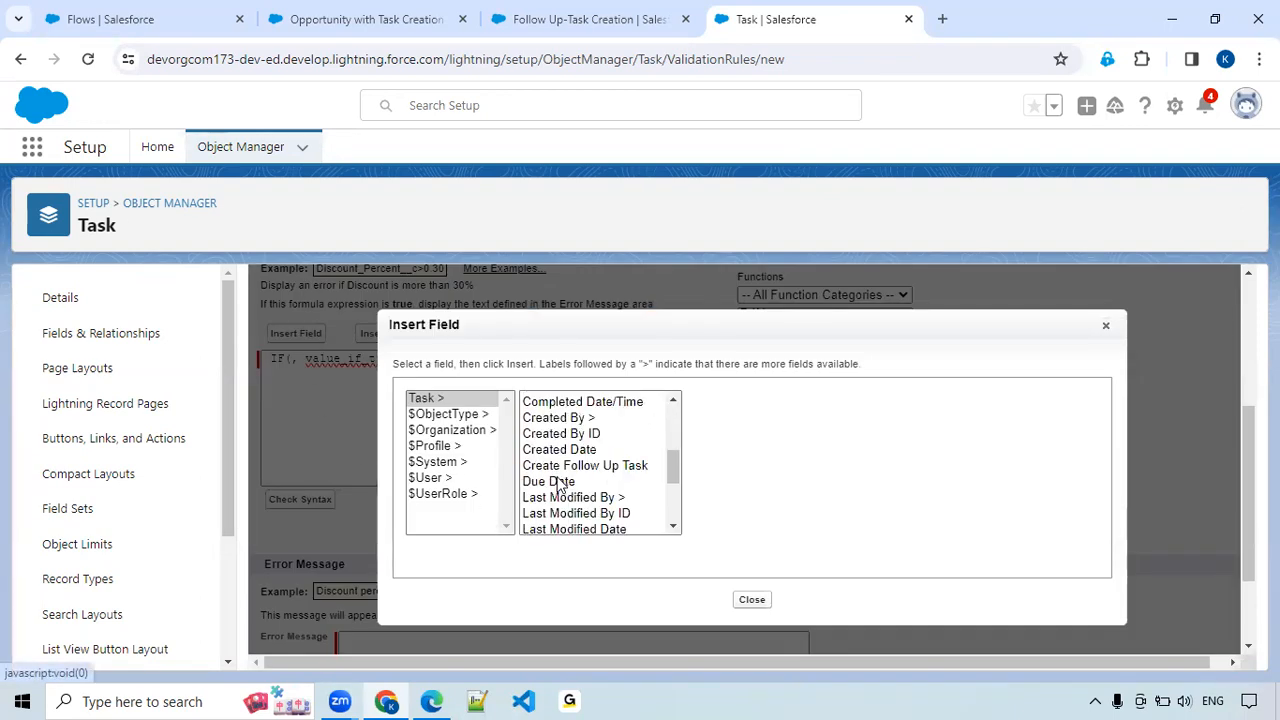
scroll(558, 485, down, 3)
click(550, 494)
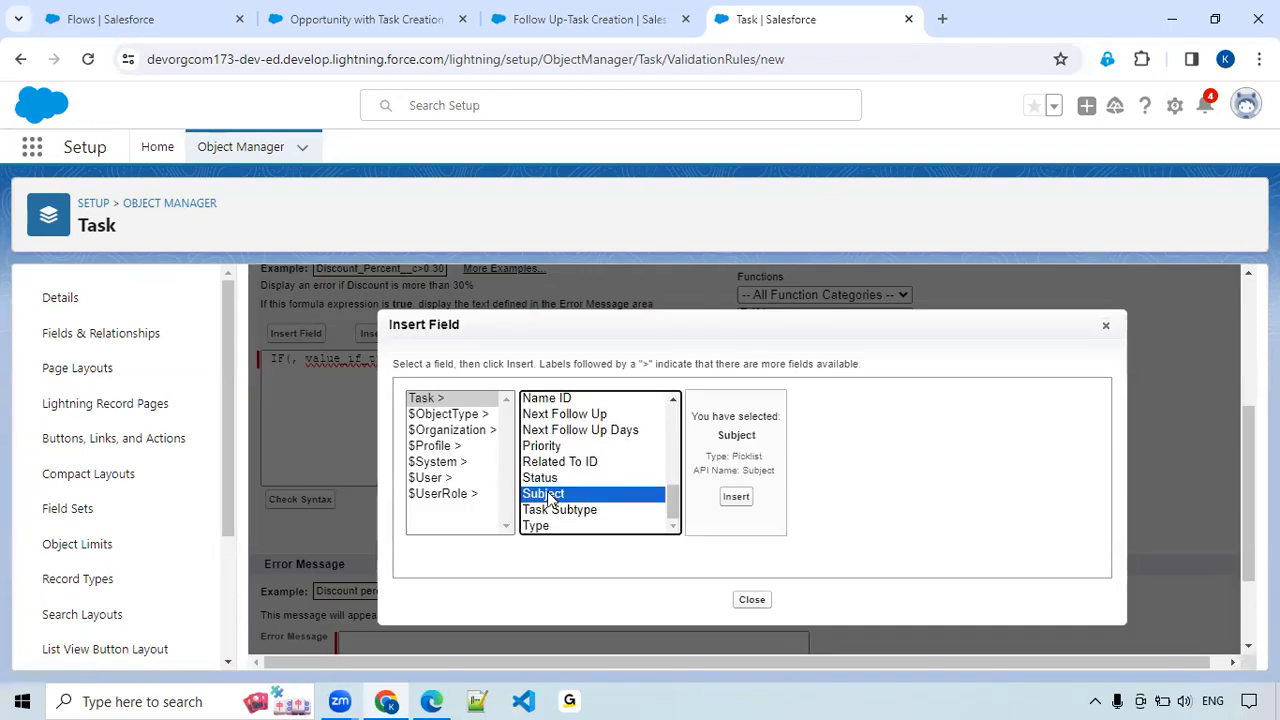
click(546, 398)
click(570, 414)
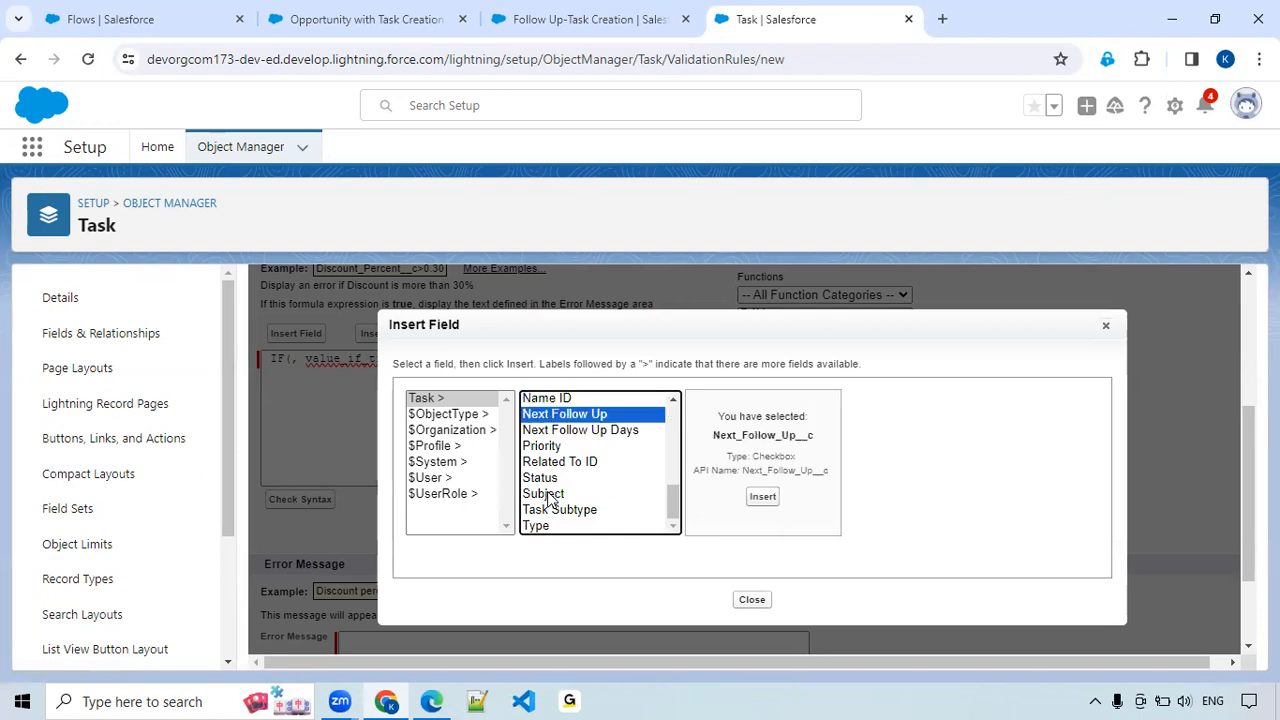
click(763, 497)
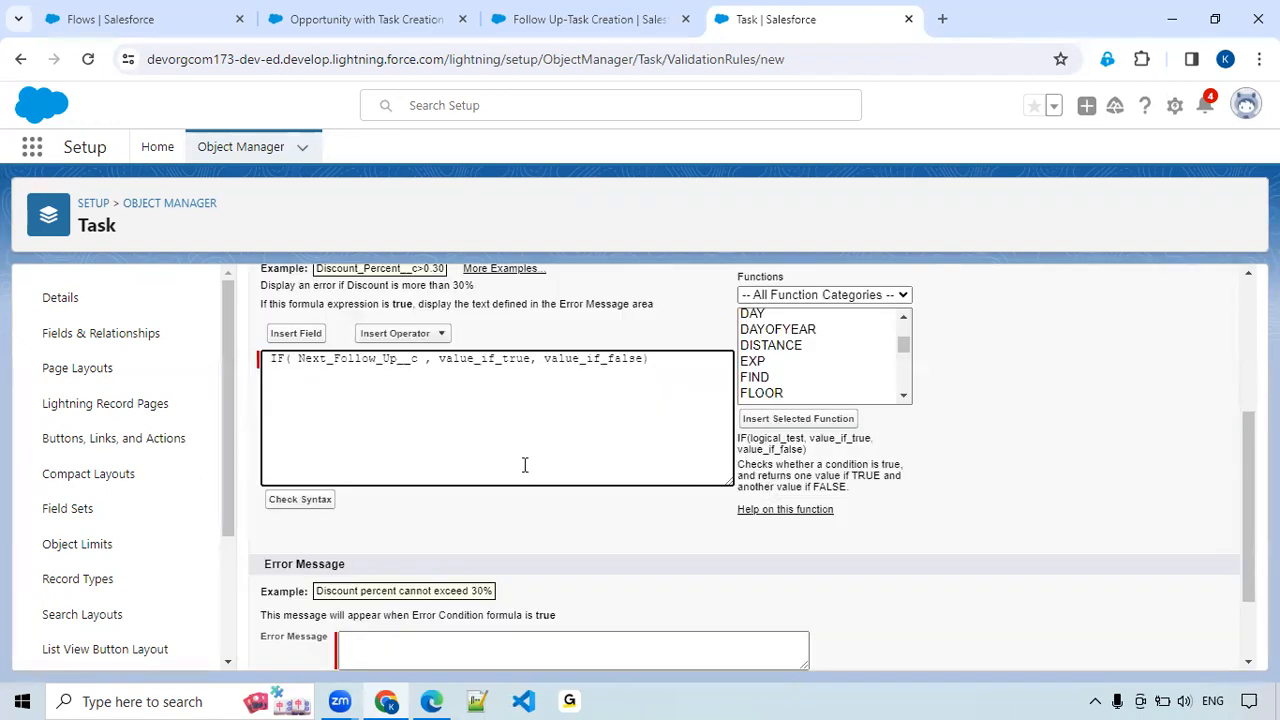
text(=true)
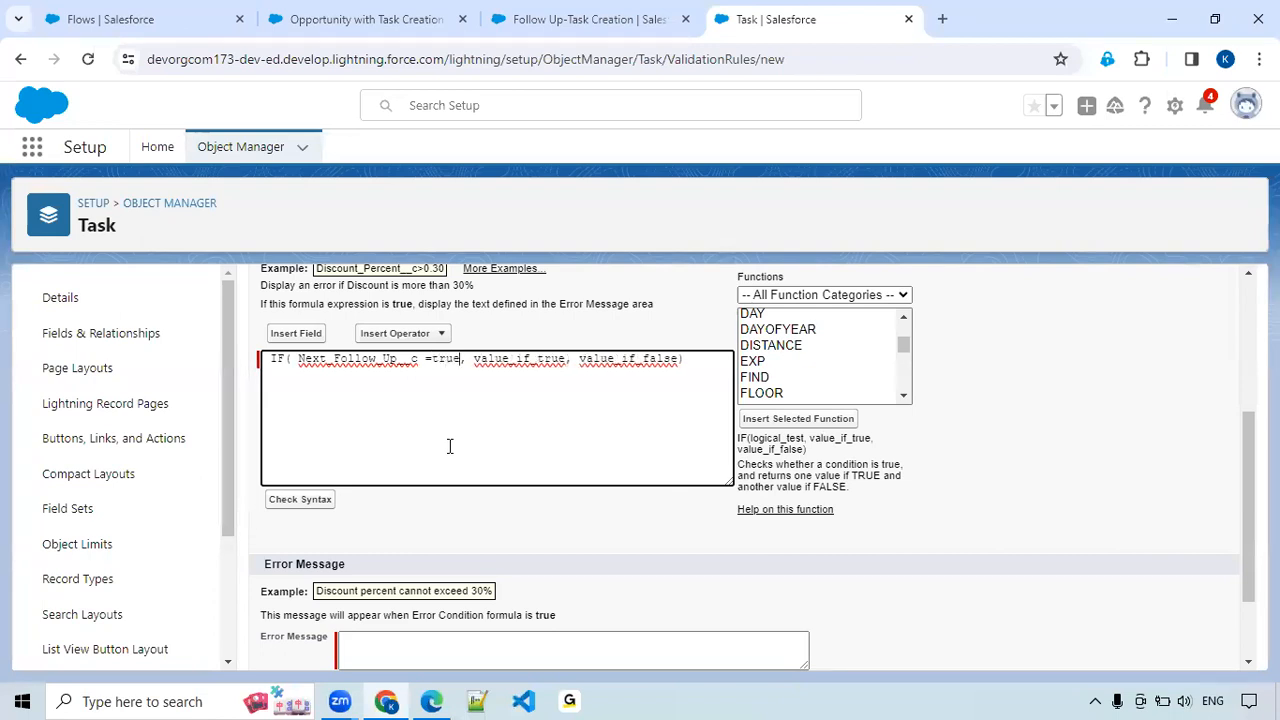
double_click(513, 360)
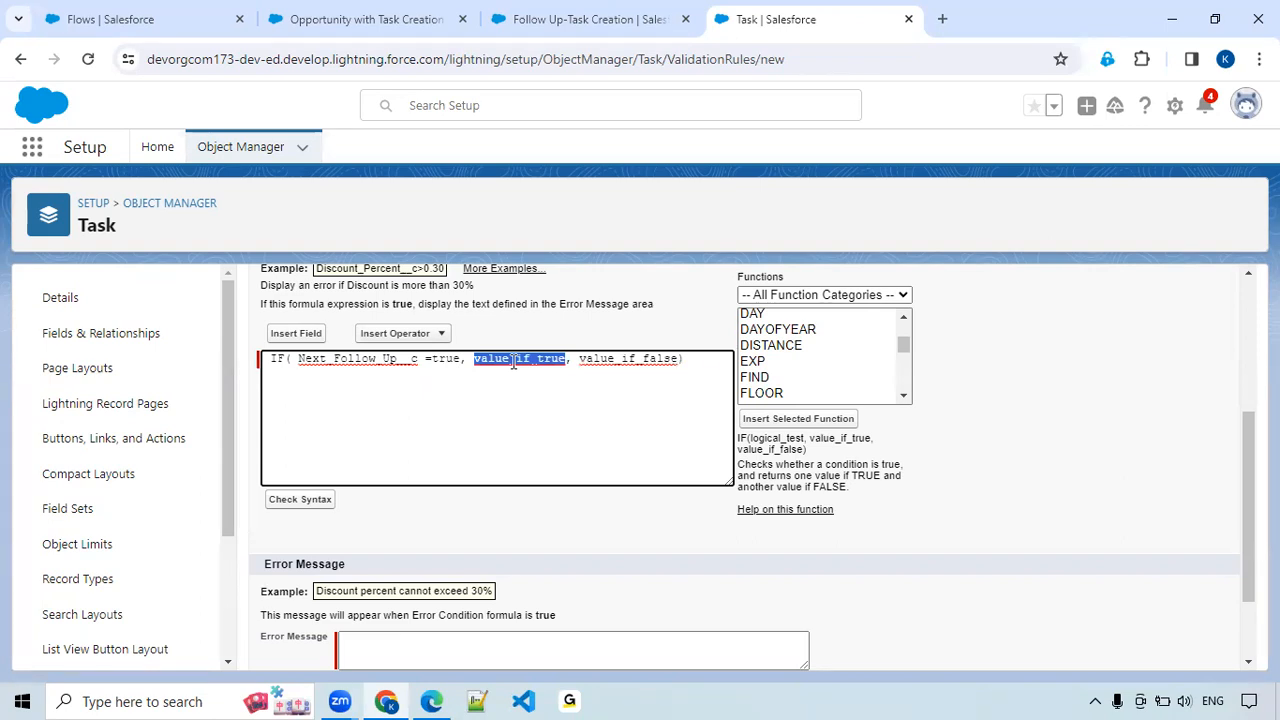
click(513, 362)
drag(686, 360, 212, 367)
key(BackSpace)
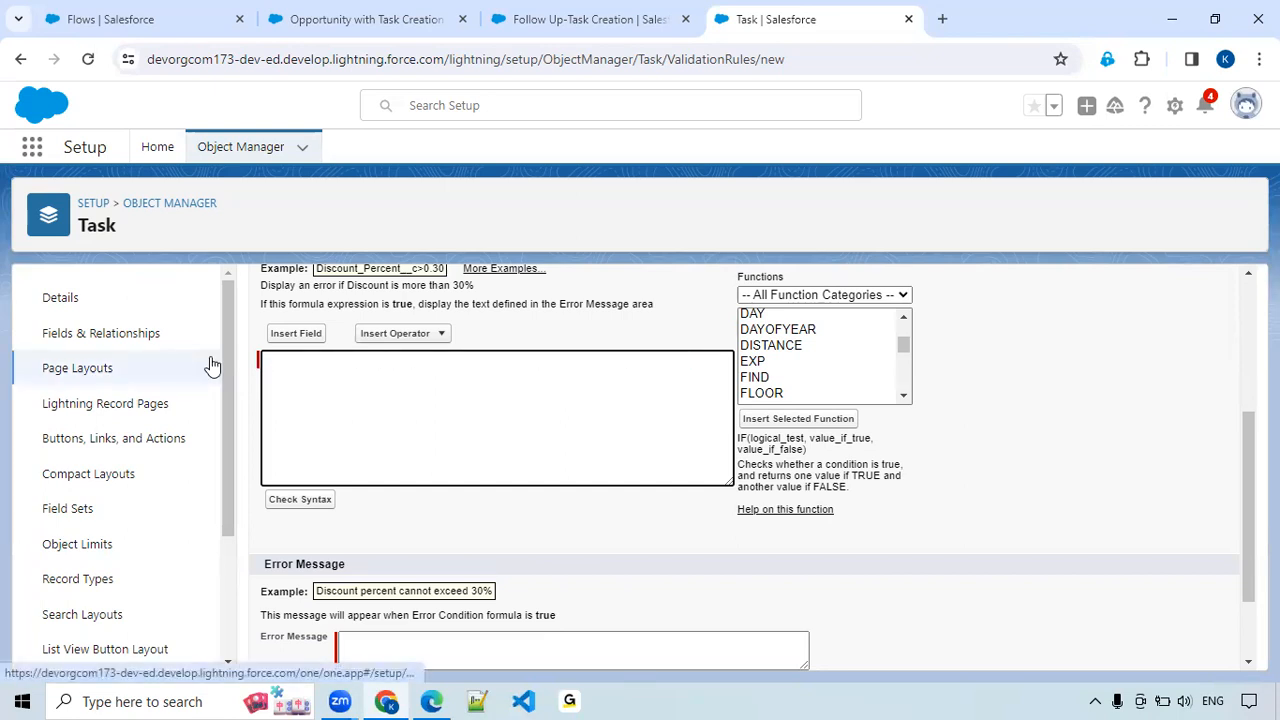
Insert the Next_Follow_Up__c field into the error condition formula and complete the condition with "=true &&".
click(295, 333)
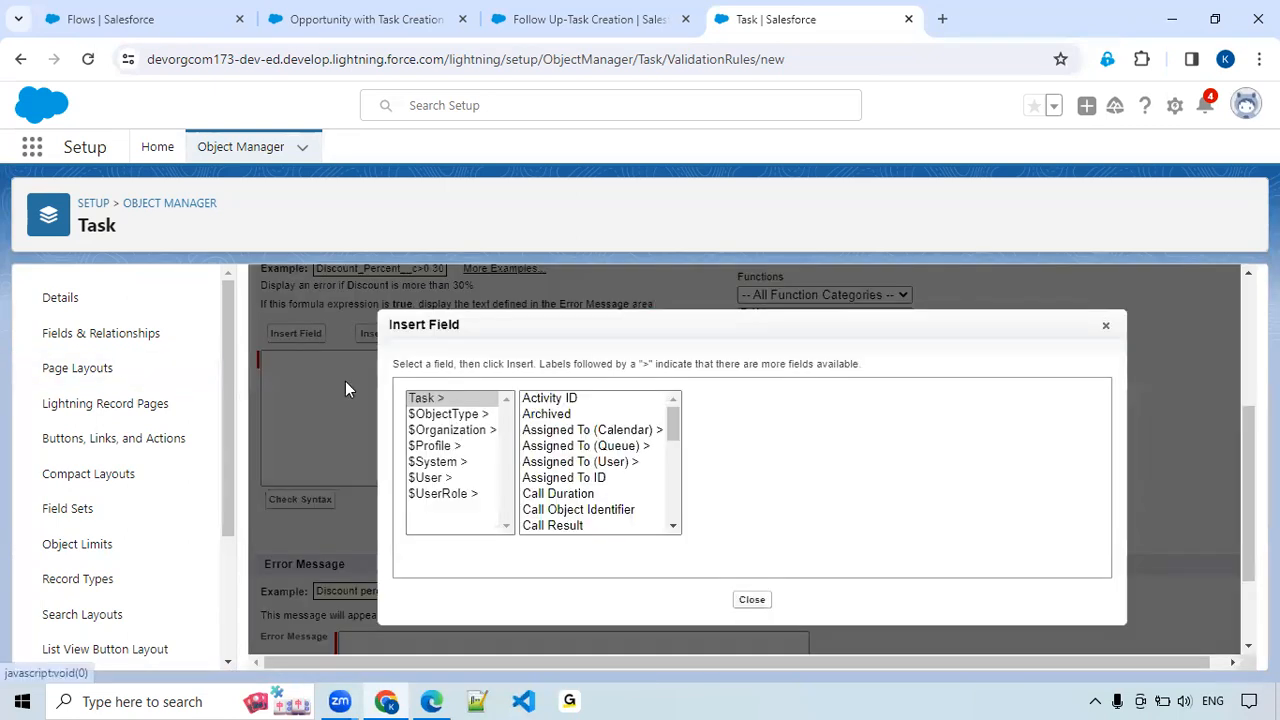
click(558, 510)
scroll(558, 510, down, 2)
click(558, 510)
click(570, 527)
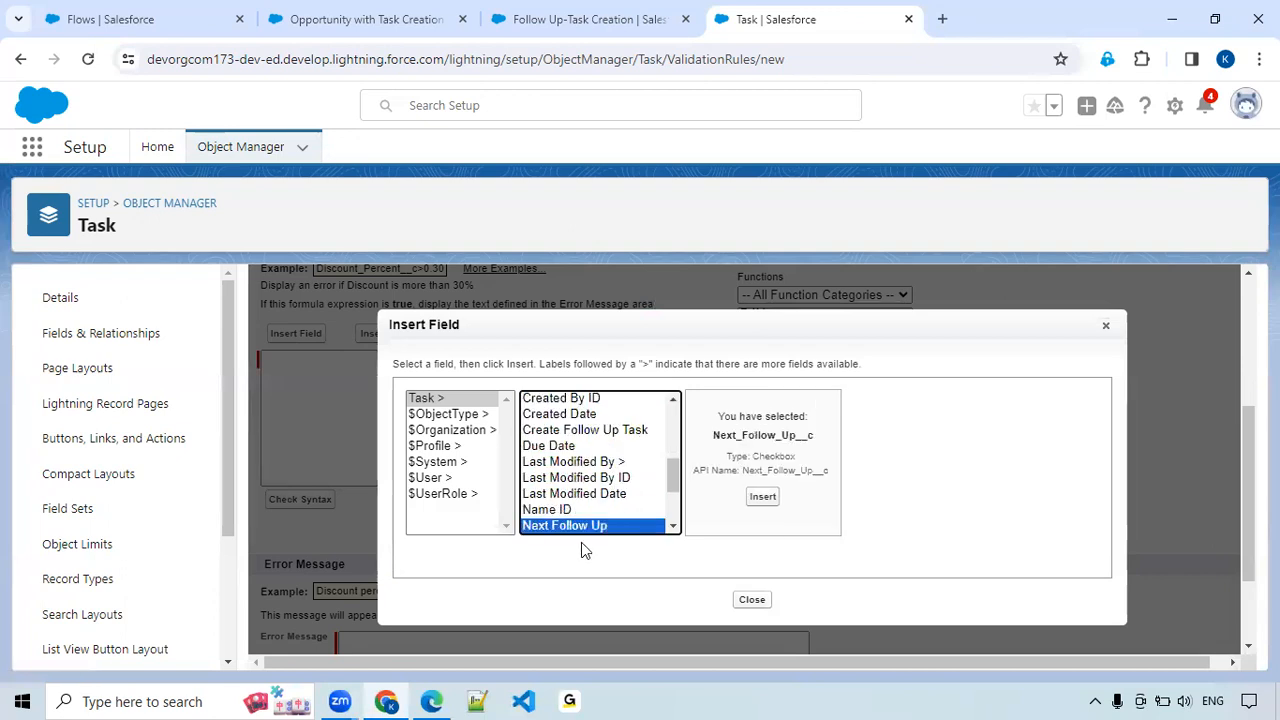
key(Down)
click(608, 512)
click(764, 497)
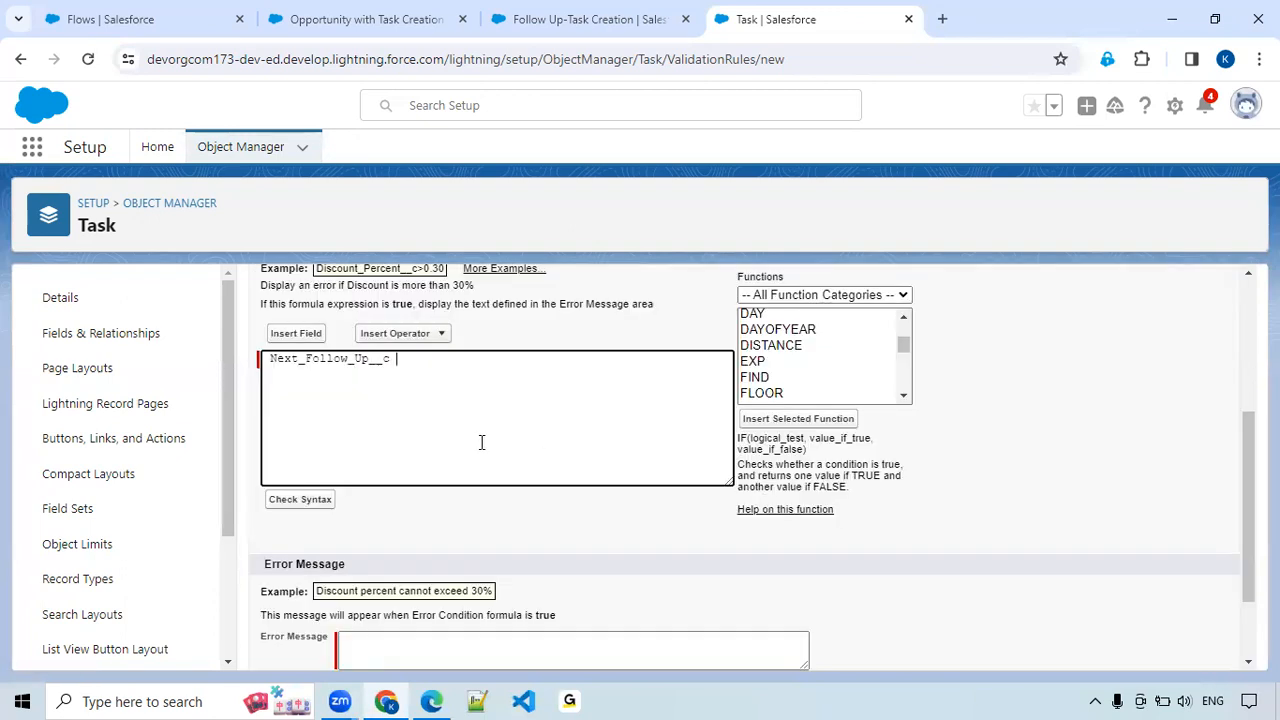
text(=true &&)
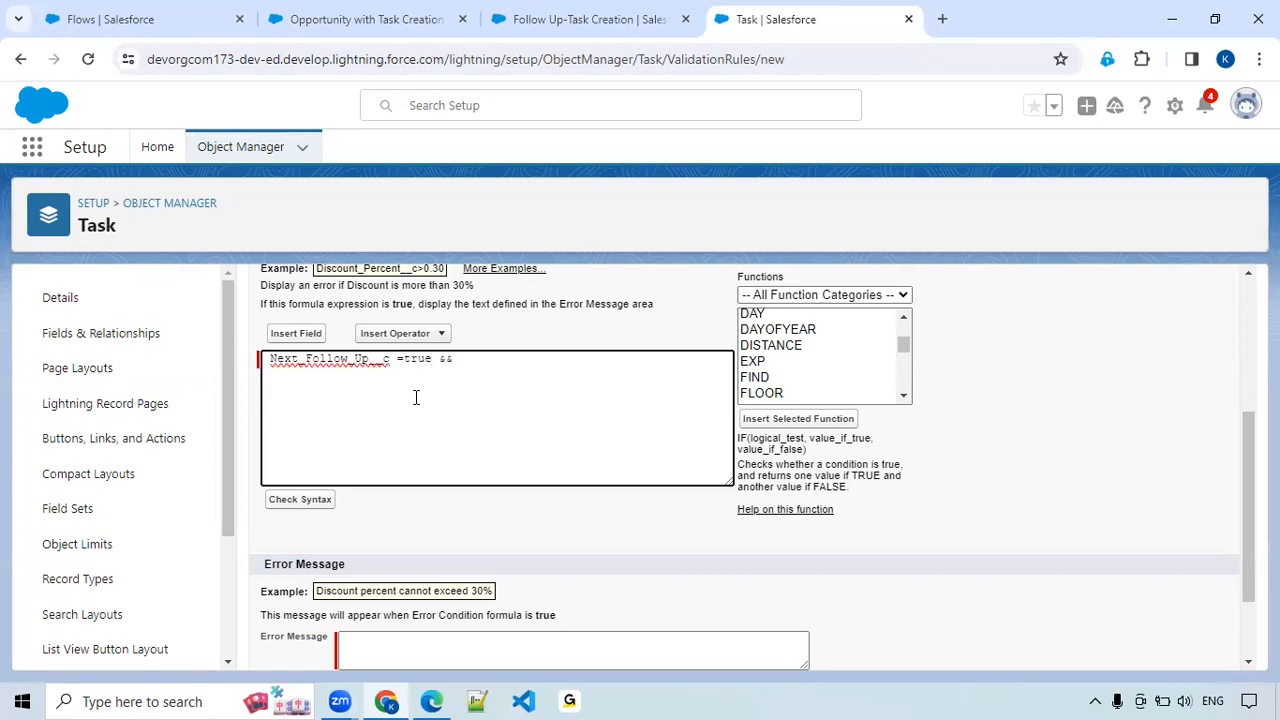
Append the ISNULL function to the error condition formula and clear its placeholder expression.
click(774, 345)
key(Down)
key(Down)
key(Down)
key(Down)
key(Down)
key(Down)
key(Down)
key(Down)
key(Down)
key(Down)
key(Down)
key(Down)
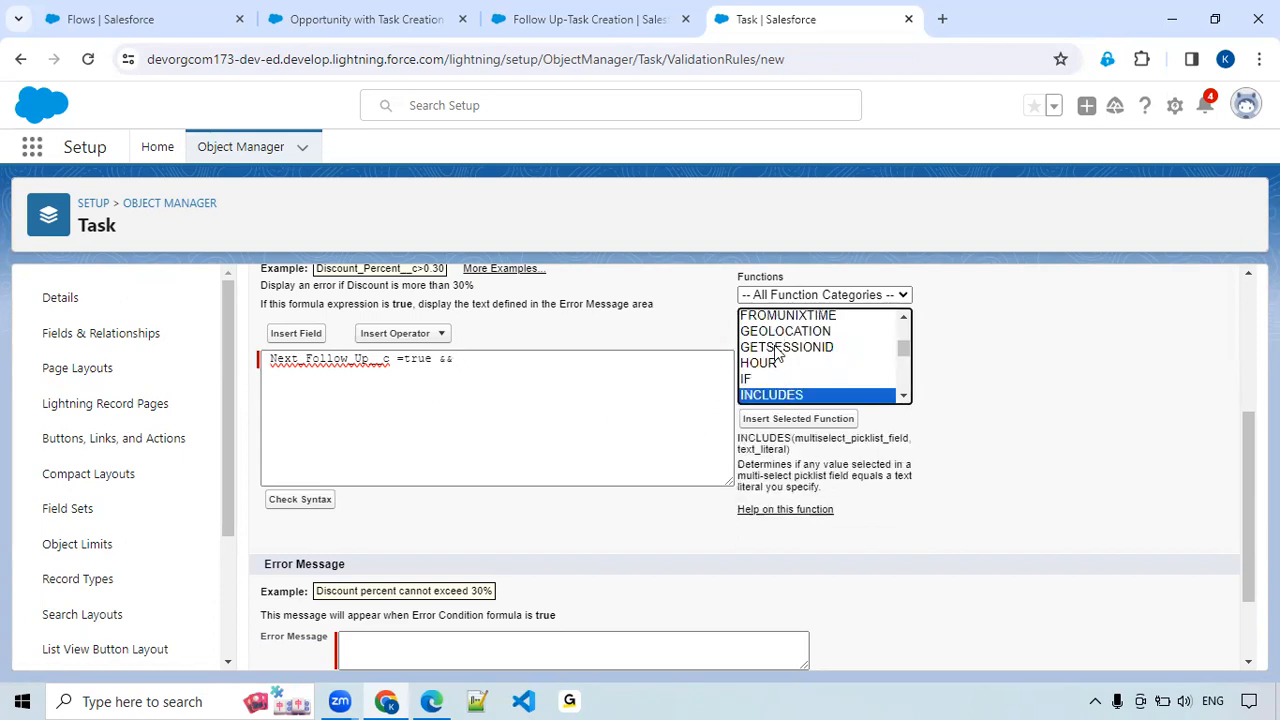
key(Down)
key(Down)
key(Down)
key(Down)
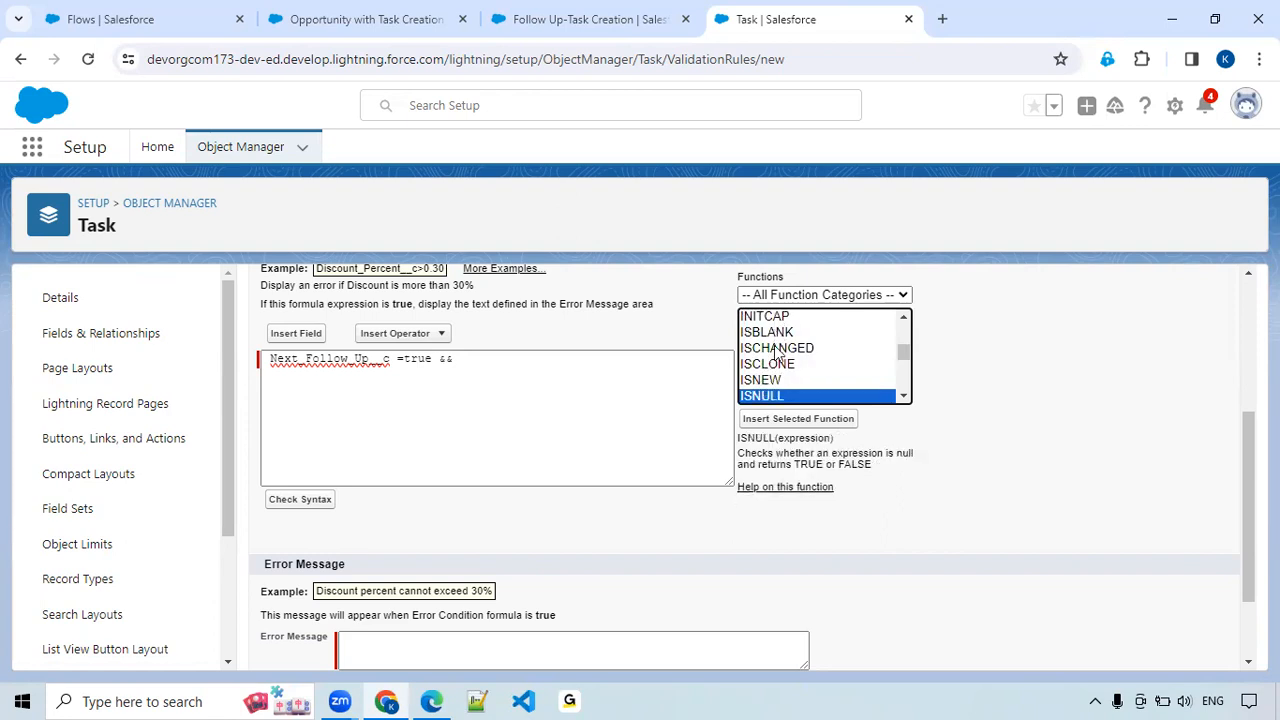
click(795, 420)
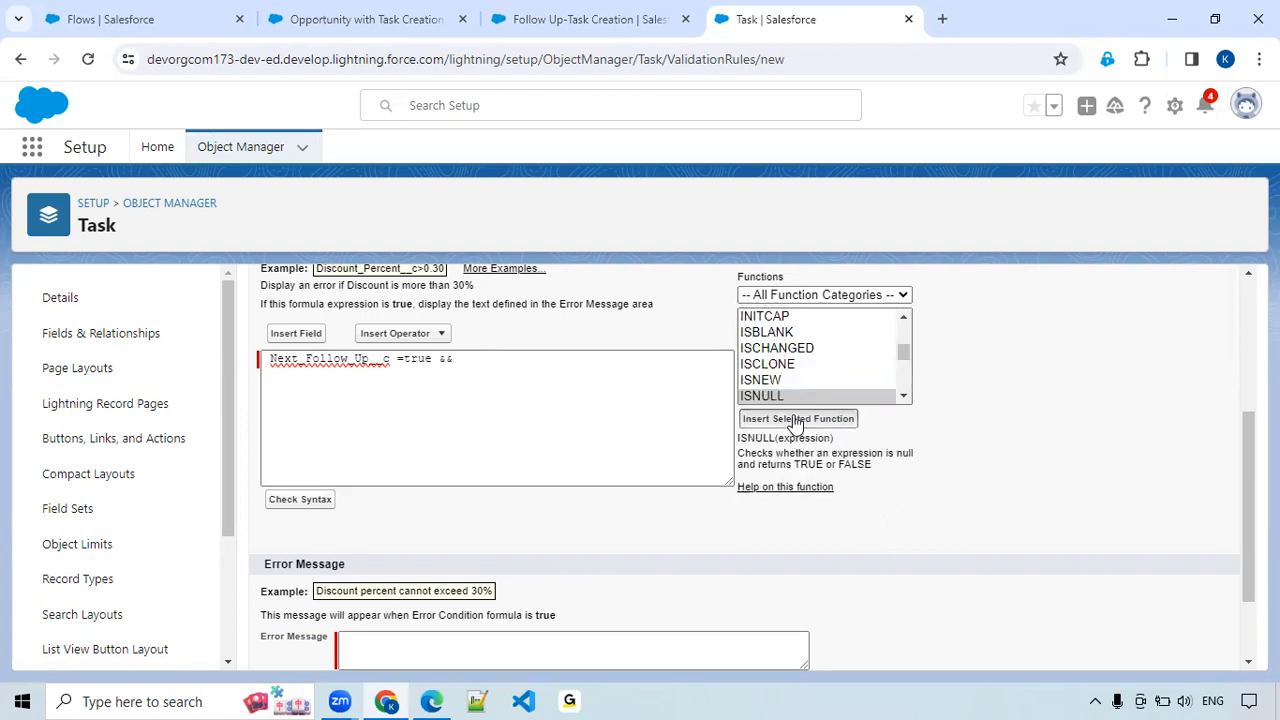
double_click(549, 358)
key(BackSpace)
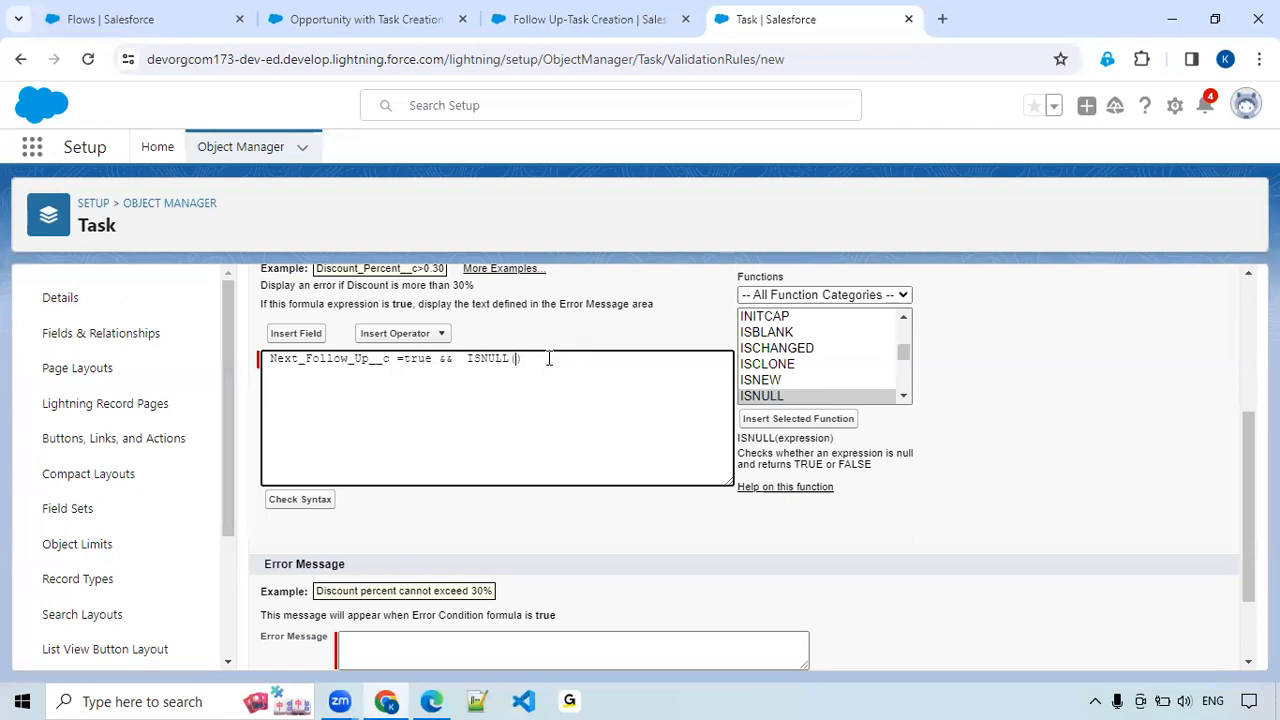
Insert the Next_Follow_Up_Days__c field as the ISNULL argument and check the formula's syntax.
click(300, 334)
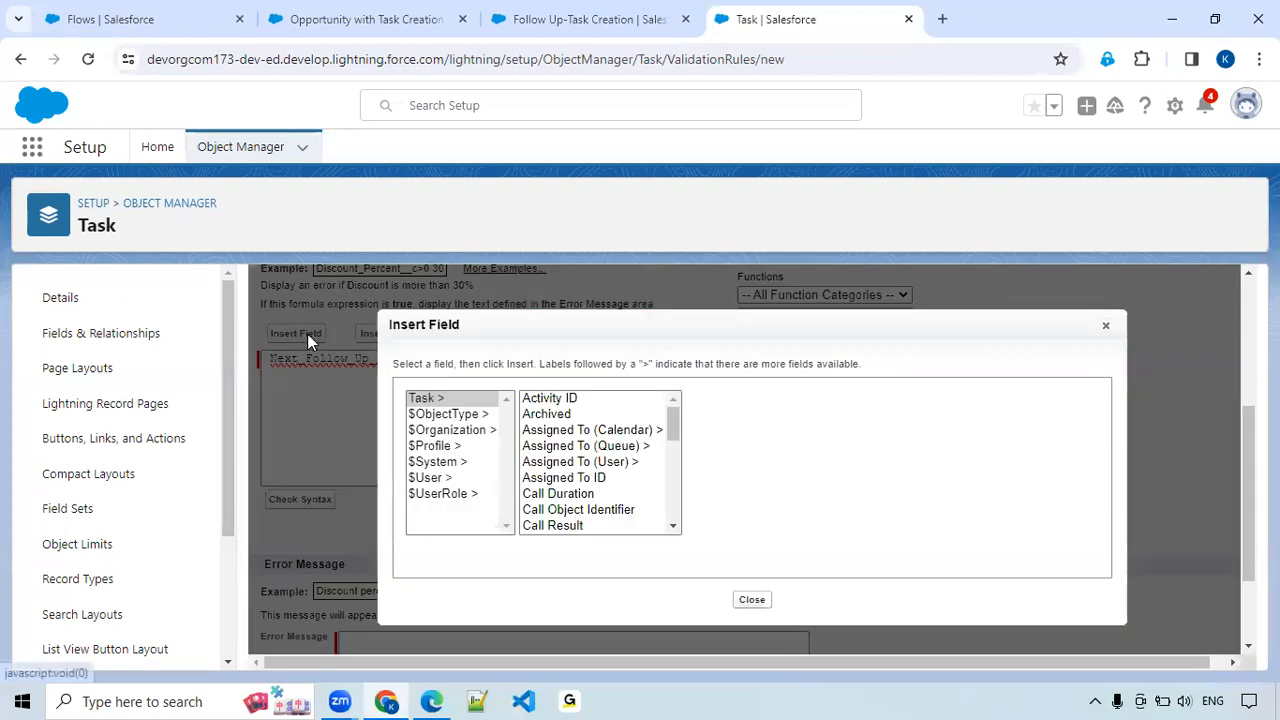
click(538, 496)
key(n)
key(n)
key(n)
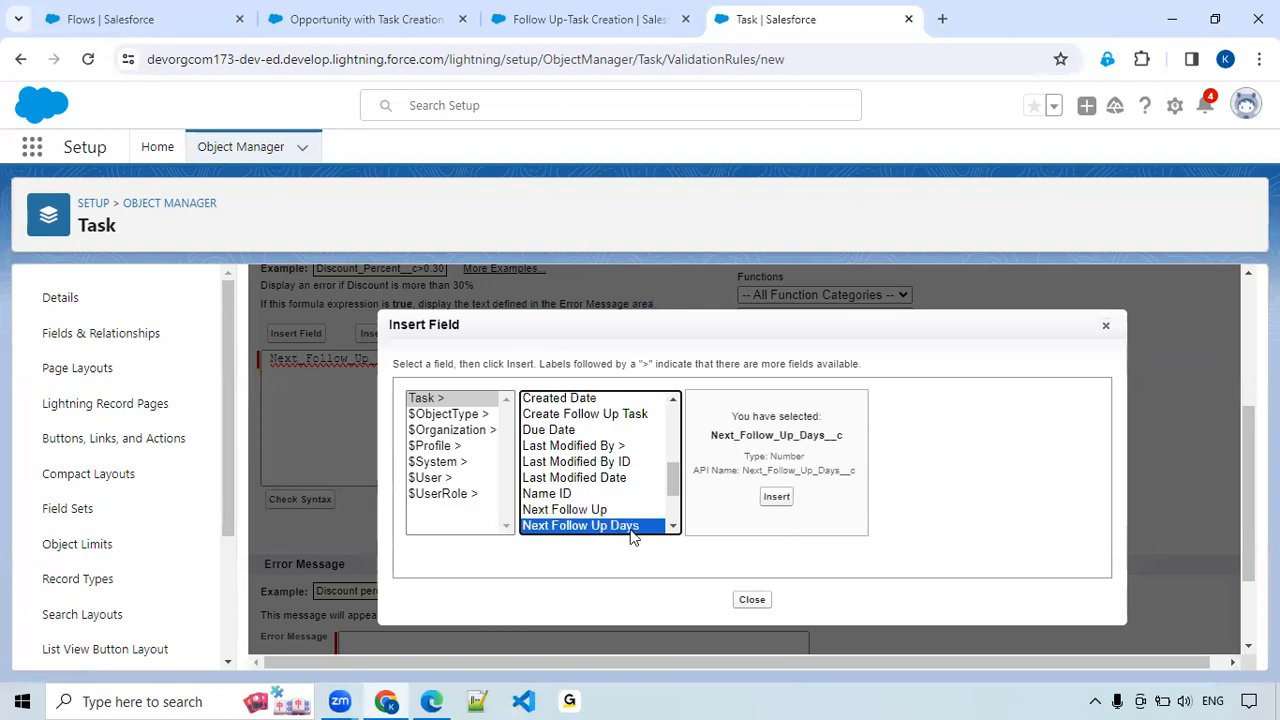
click(776, 497)
click(287, 372)
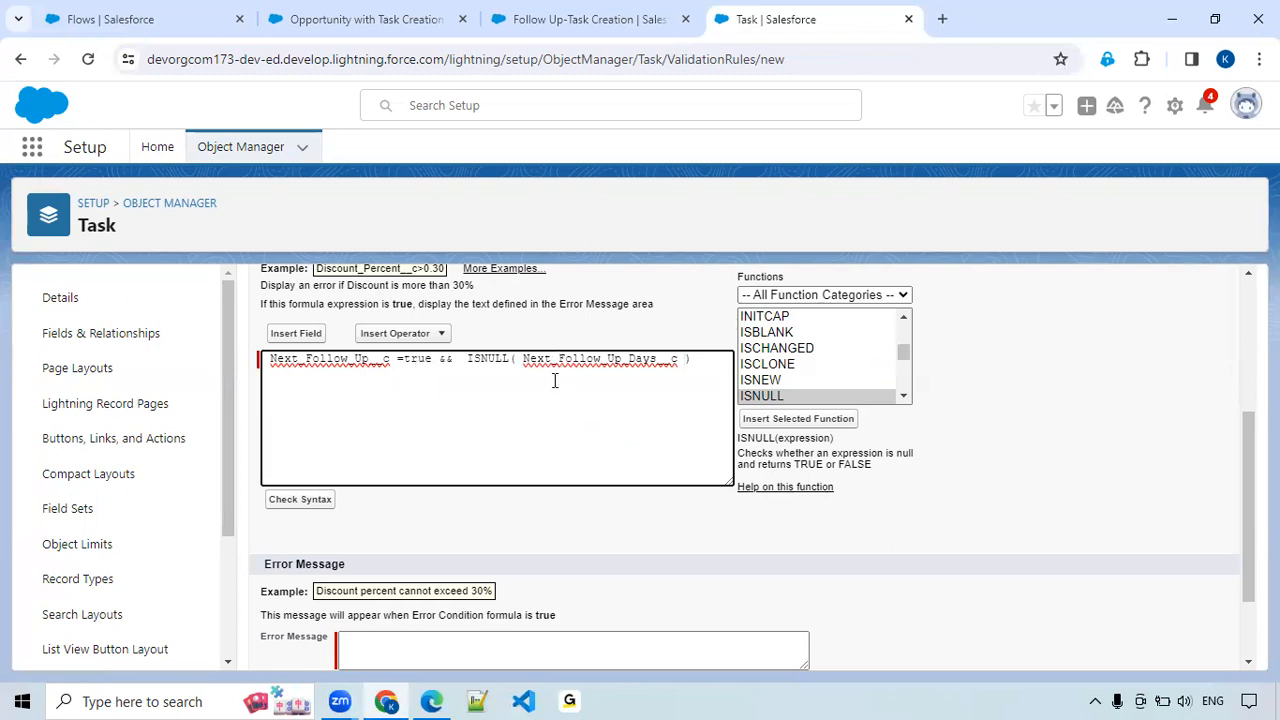
click(322, 502)
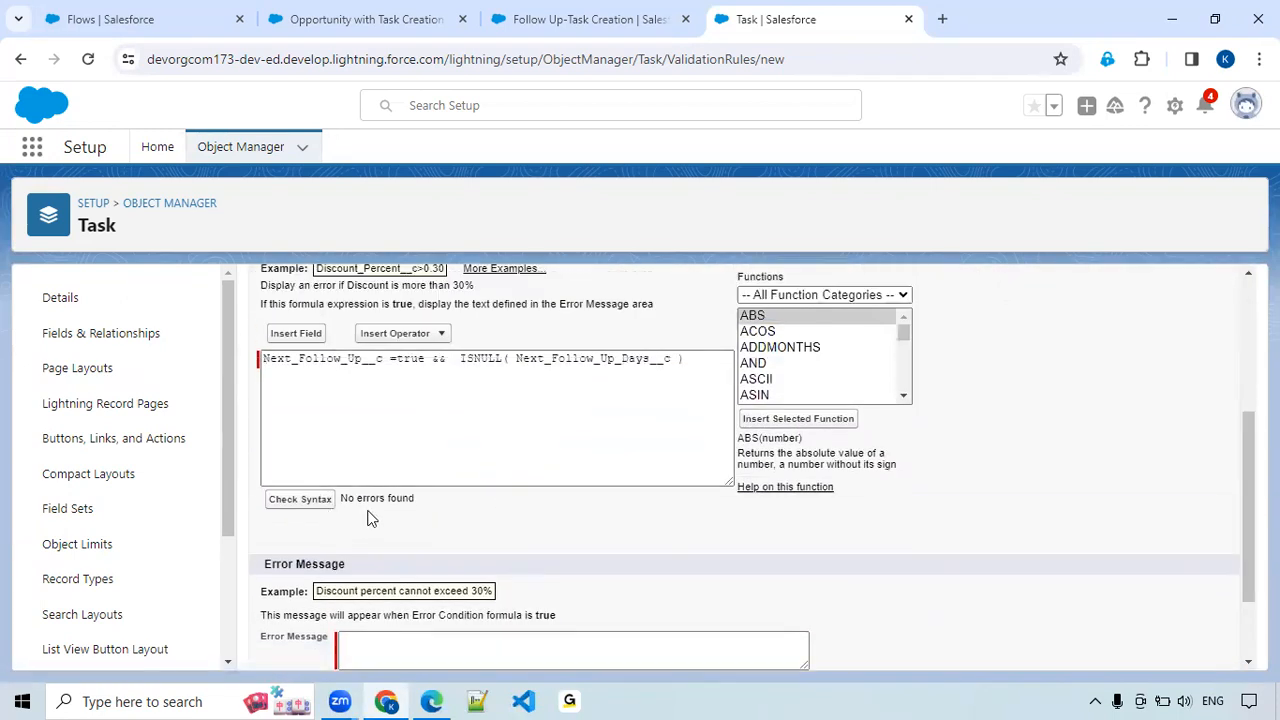
Enter "Complete this field" as the rule's error message, correcting the spelling of "Complete".
scroll(450, 510, down, 2)
click(418, 539)
text(Please)
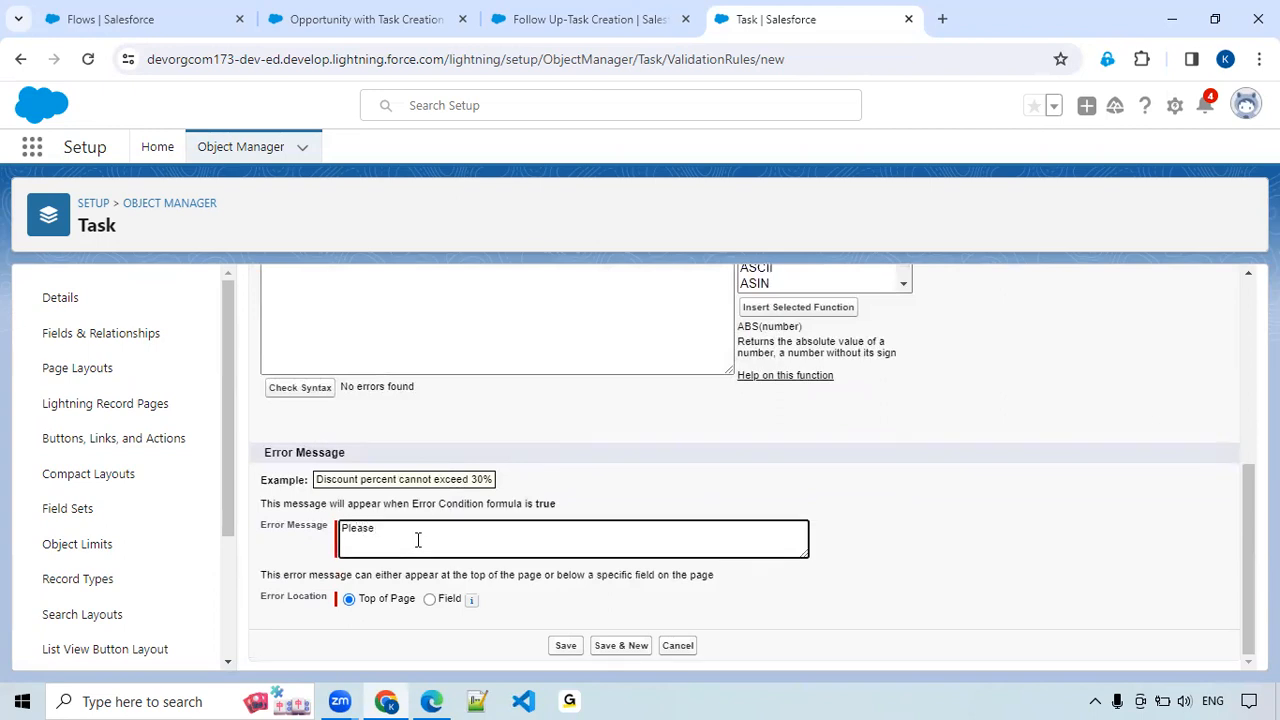
key(ctrl+BackSpace)
key(ctrl+BackSpace)
key(BackSpace)
text(et this field)
double_click(360, 528)
right_click(360, 527)
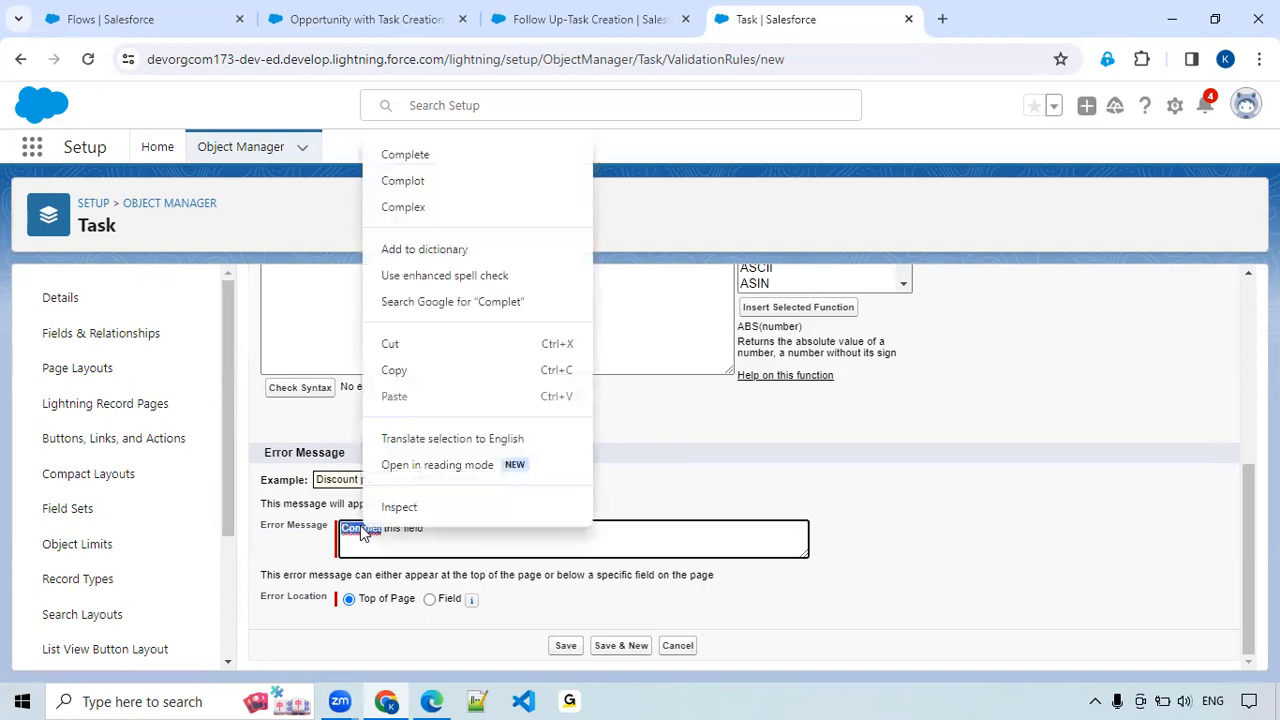
click(519, 157)
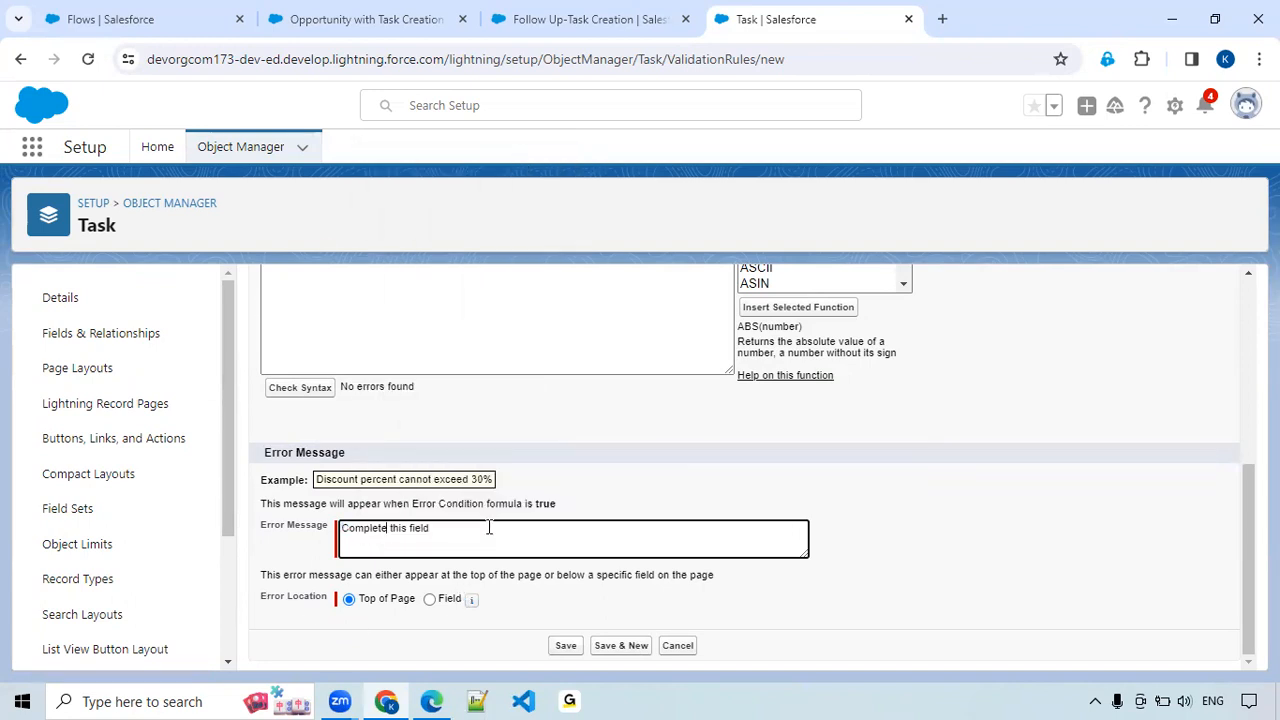
Set the error location to the Next Follow Up Days field and save the validation rule.
click(429, 601)
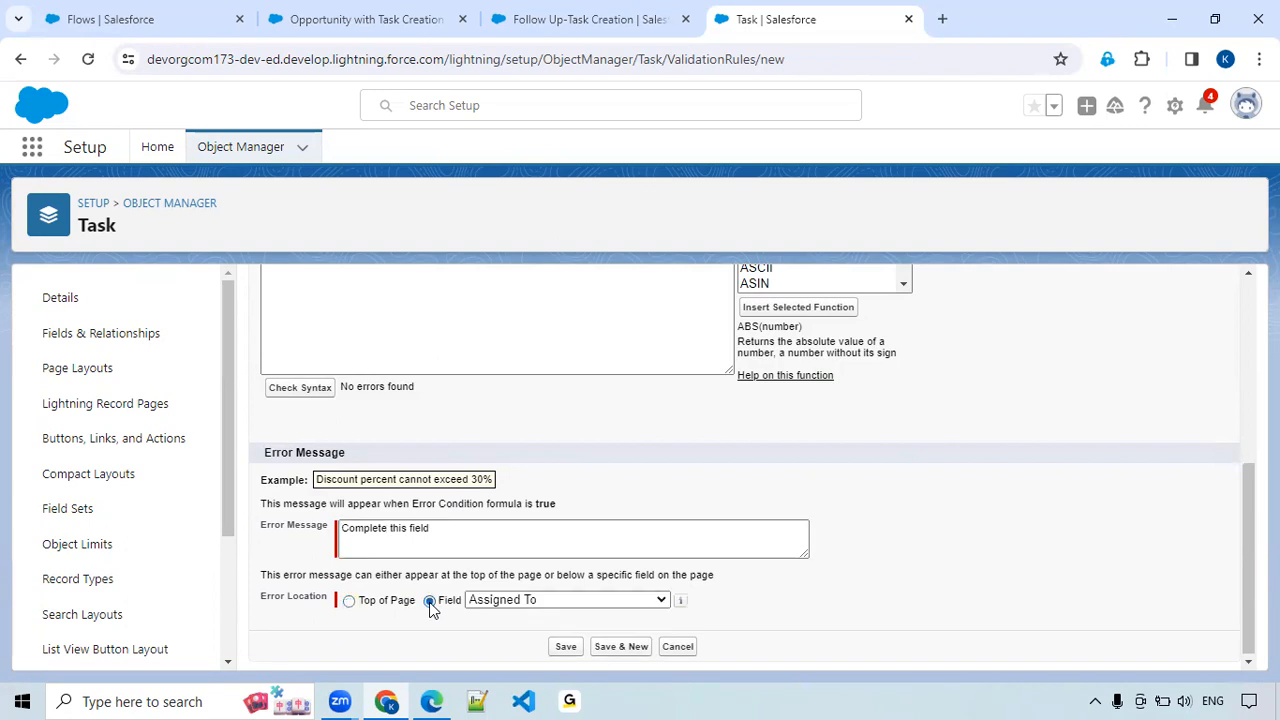
click(564, 600)
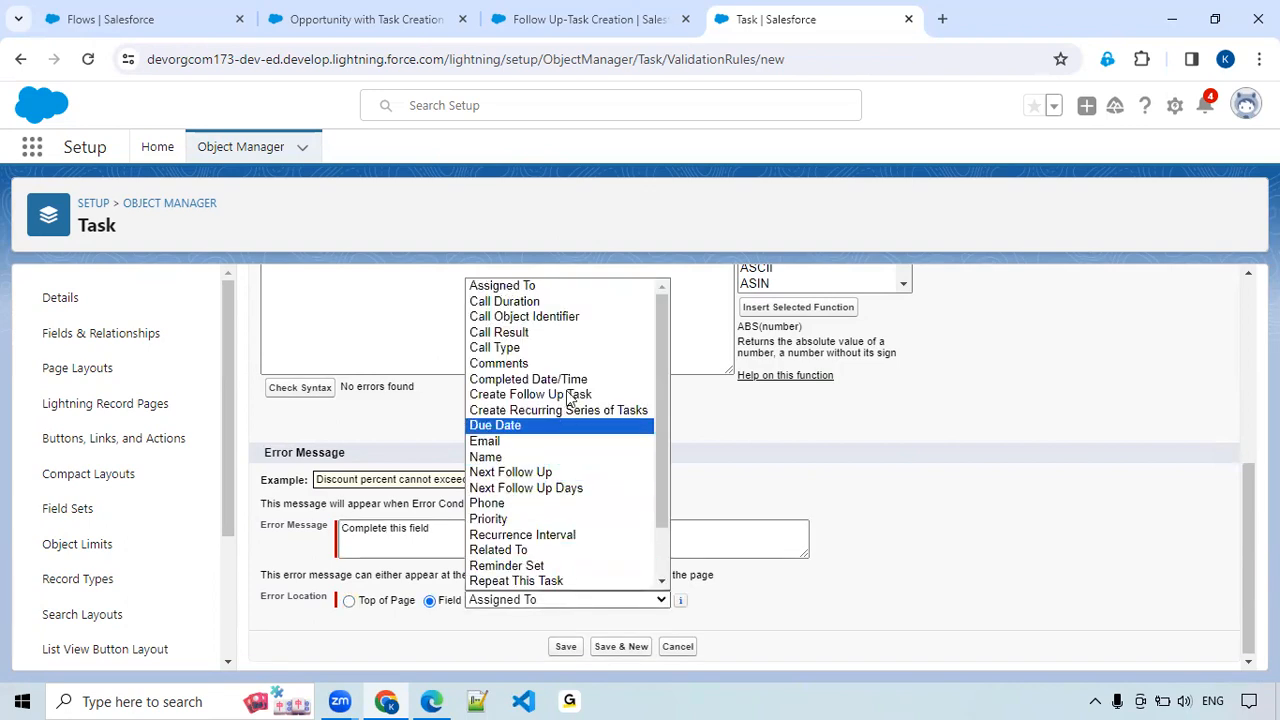
scroll(572, 395, down, 2)
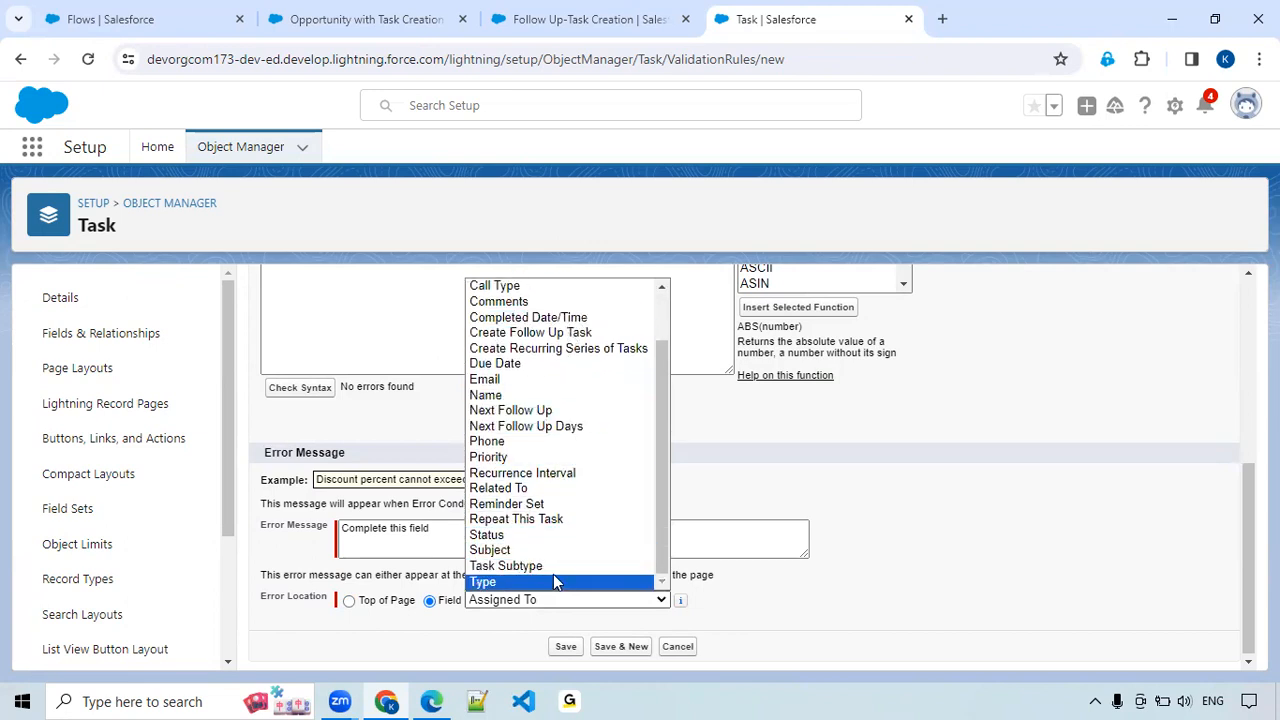
key(n)
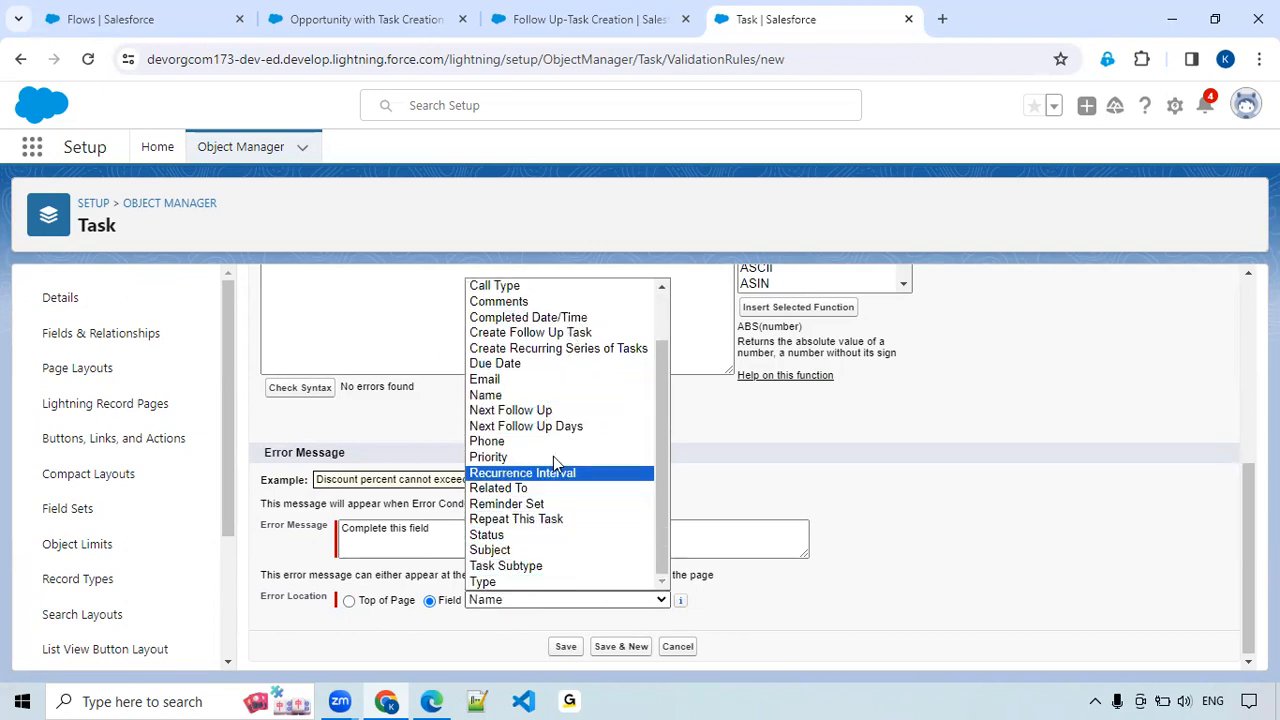
click(555, 428)
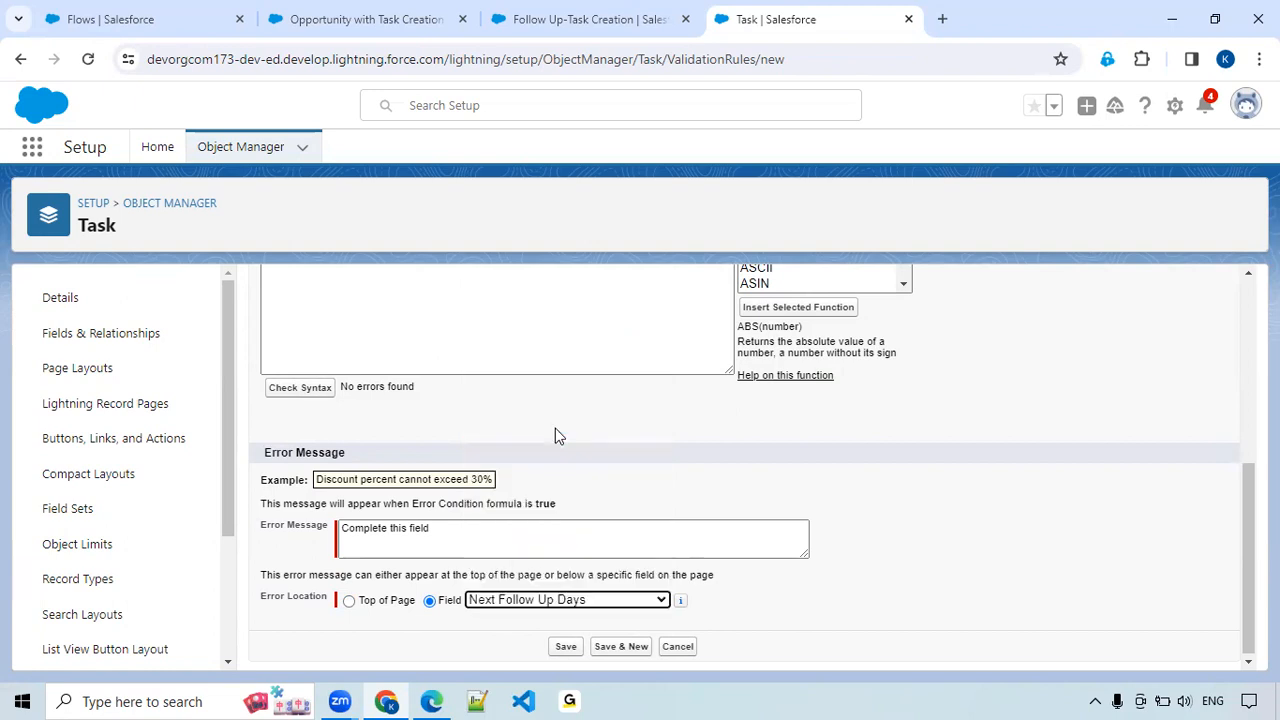
click(568, 647)
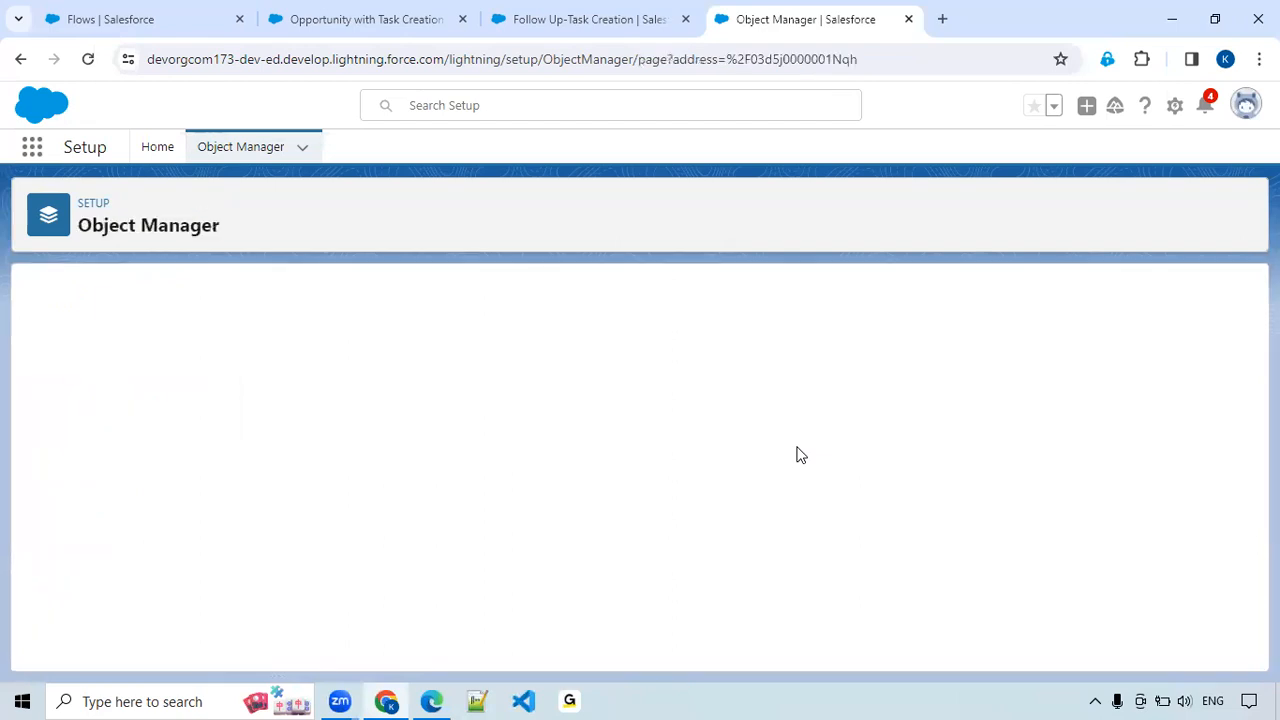
click(386, 699)
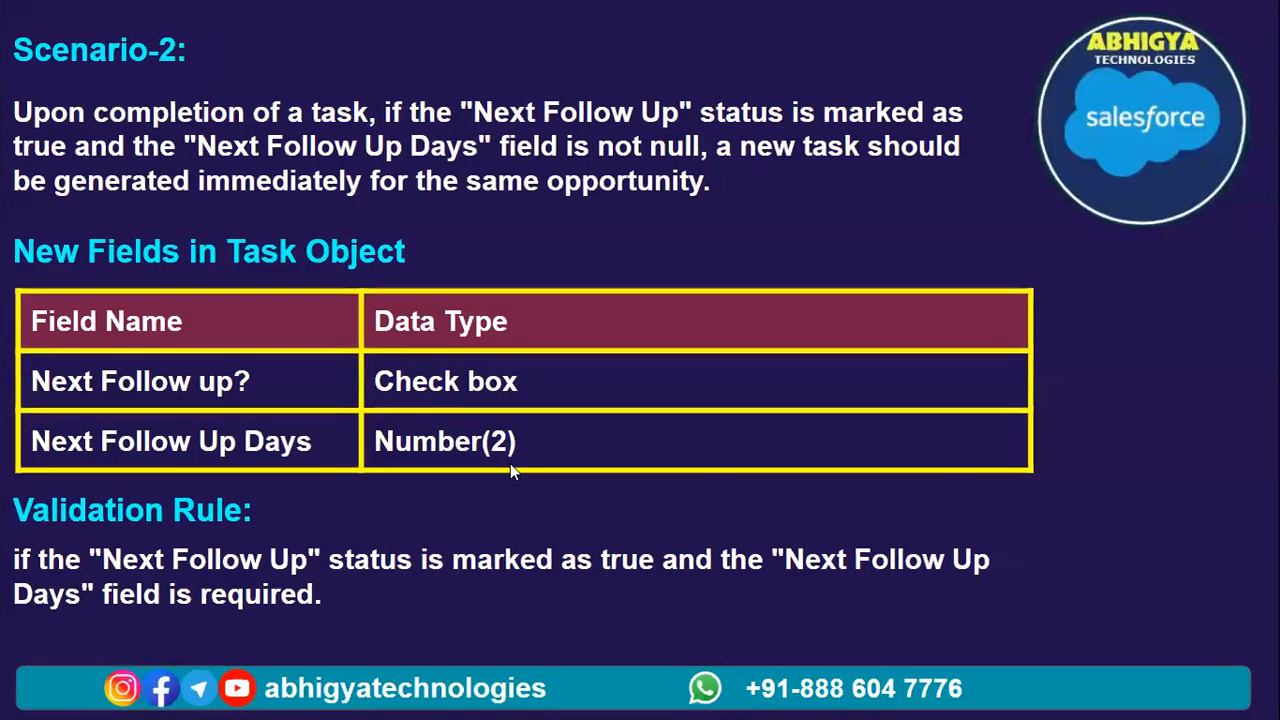
click(510, 463)
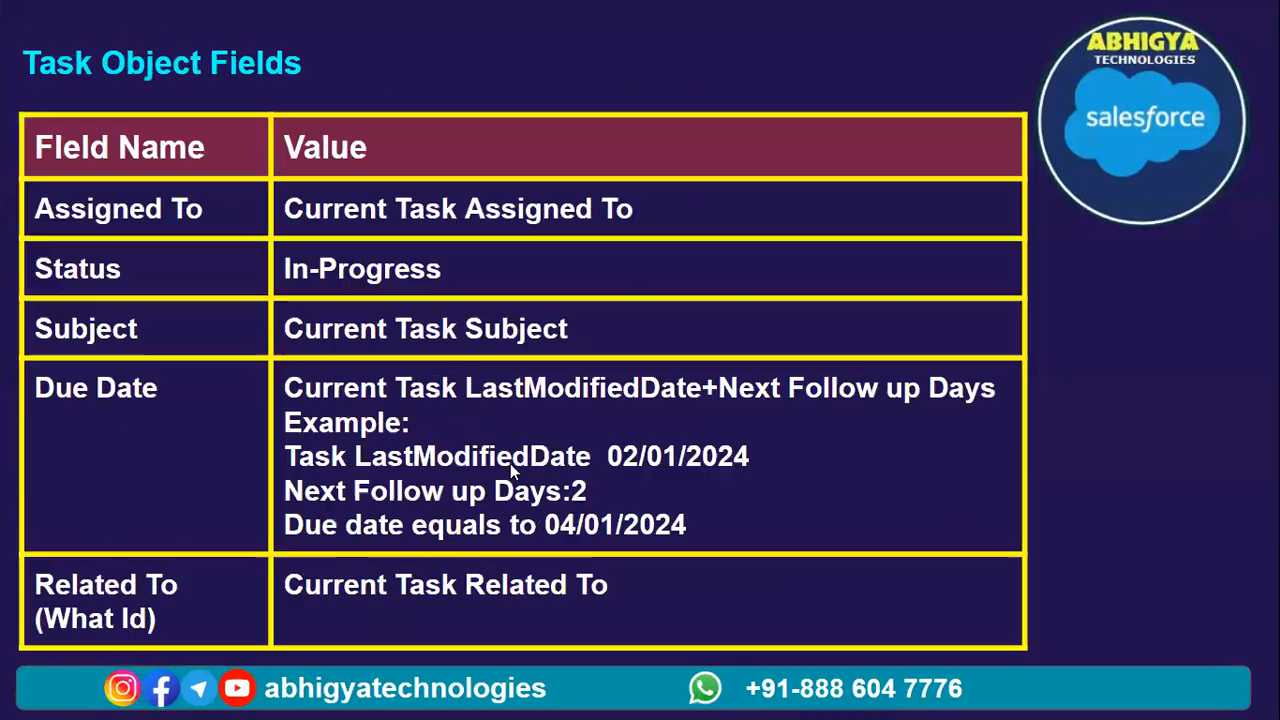
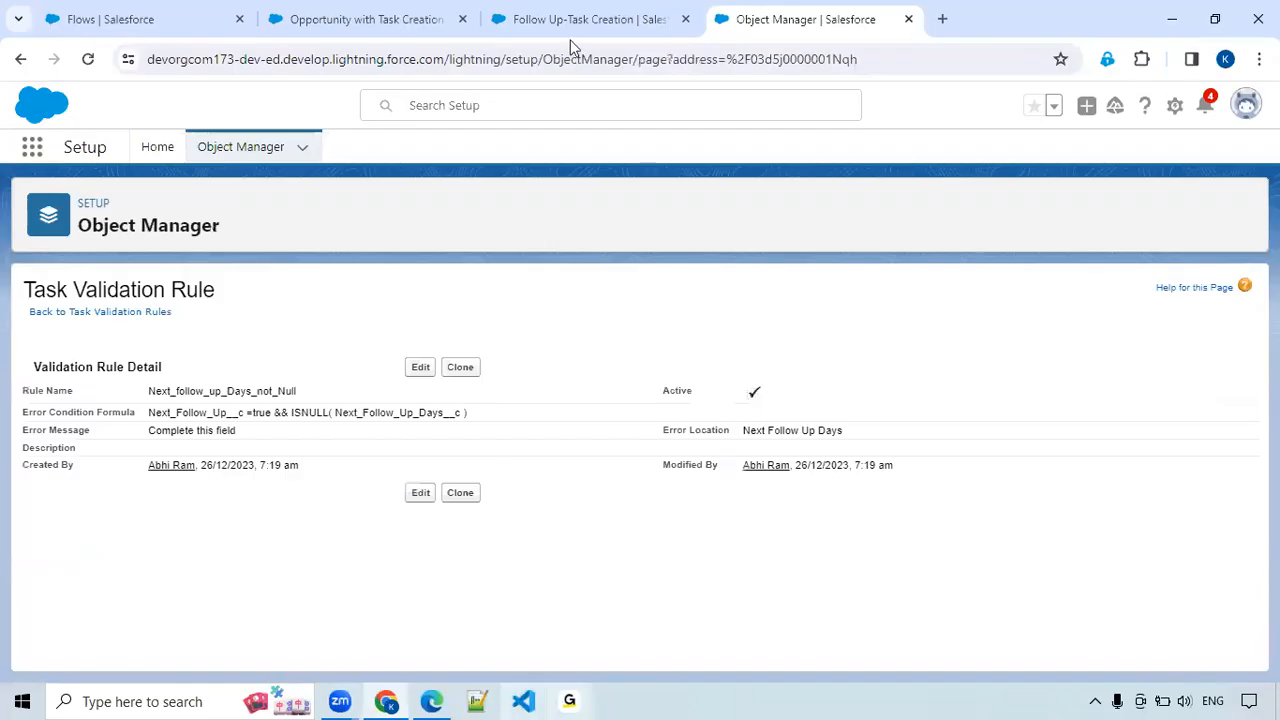
Start a new record-triggered flow from the Flows setup page.
click(580, 20)
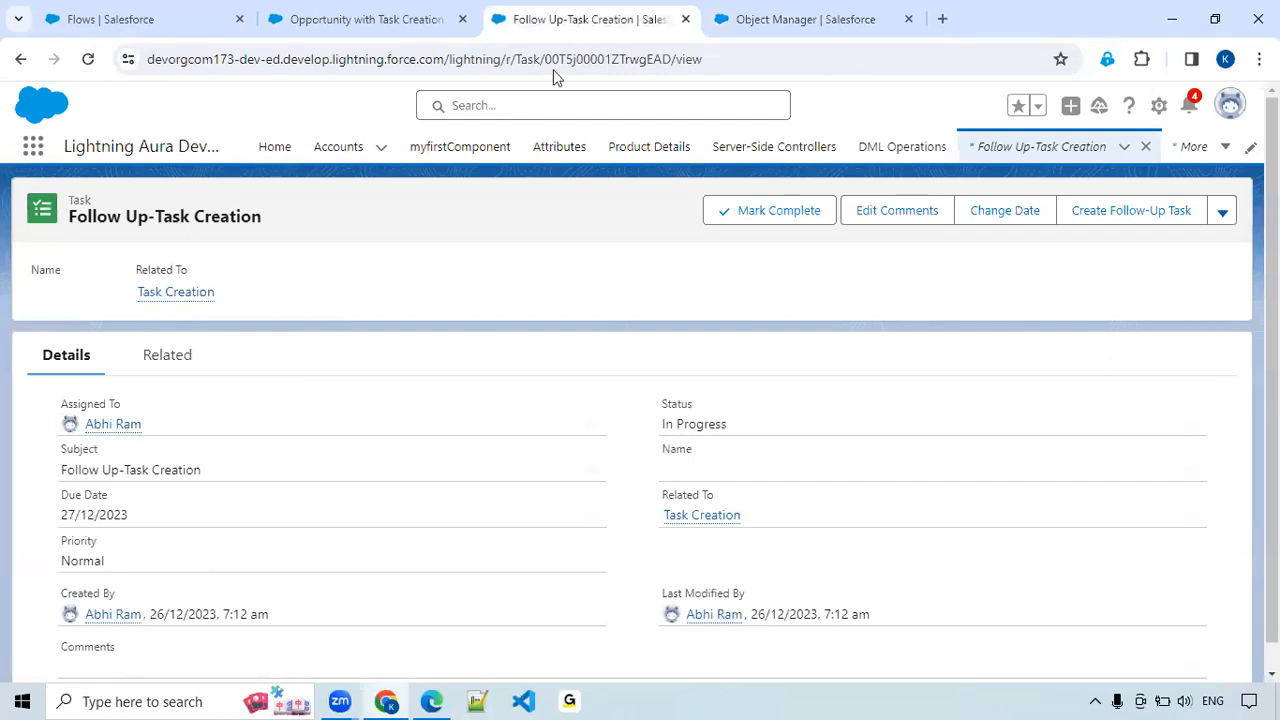
click(183, 24)
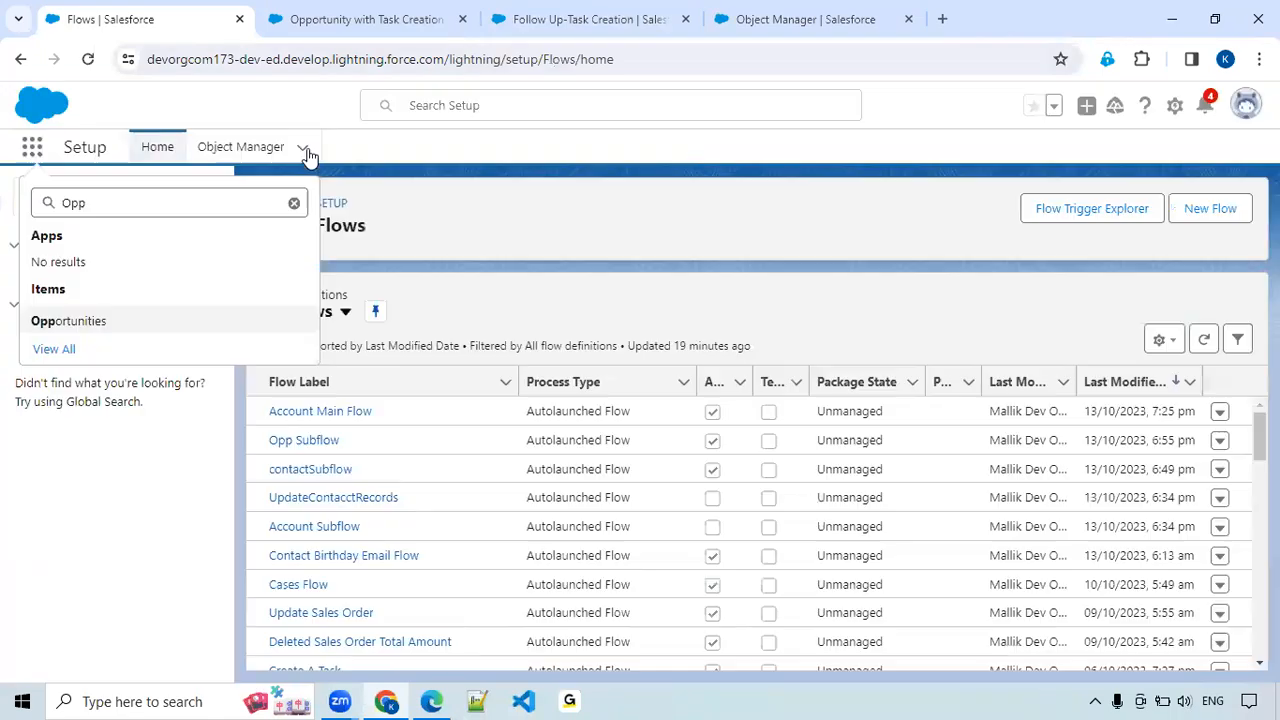
click(306, 151)
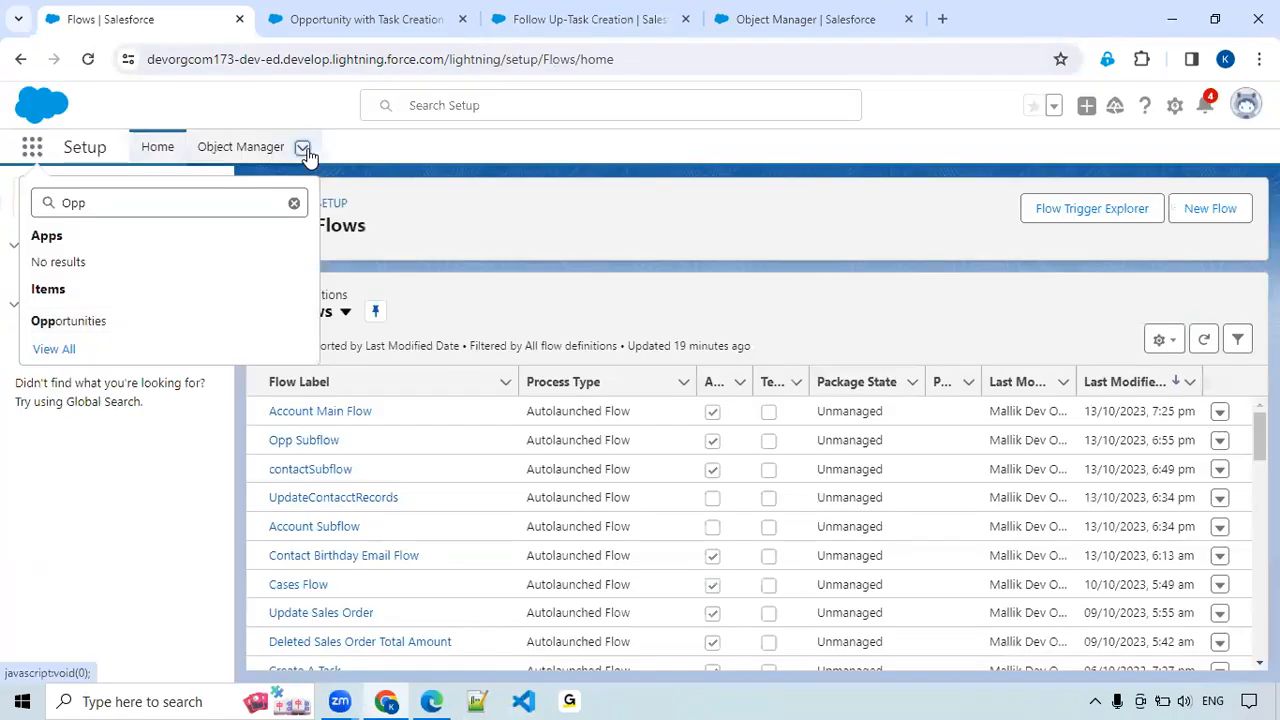
click(743, 237)
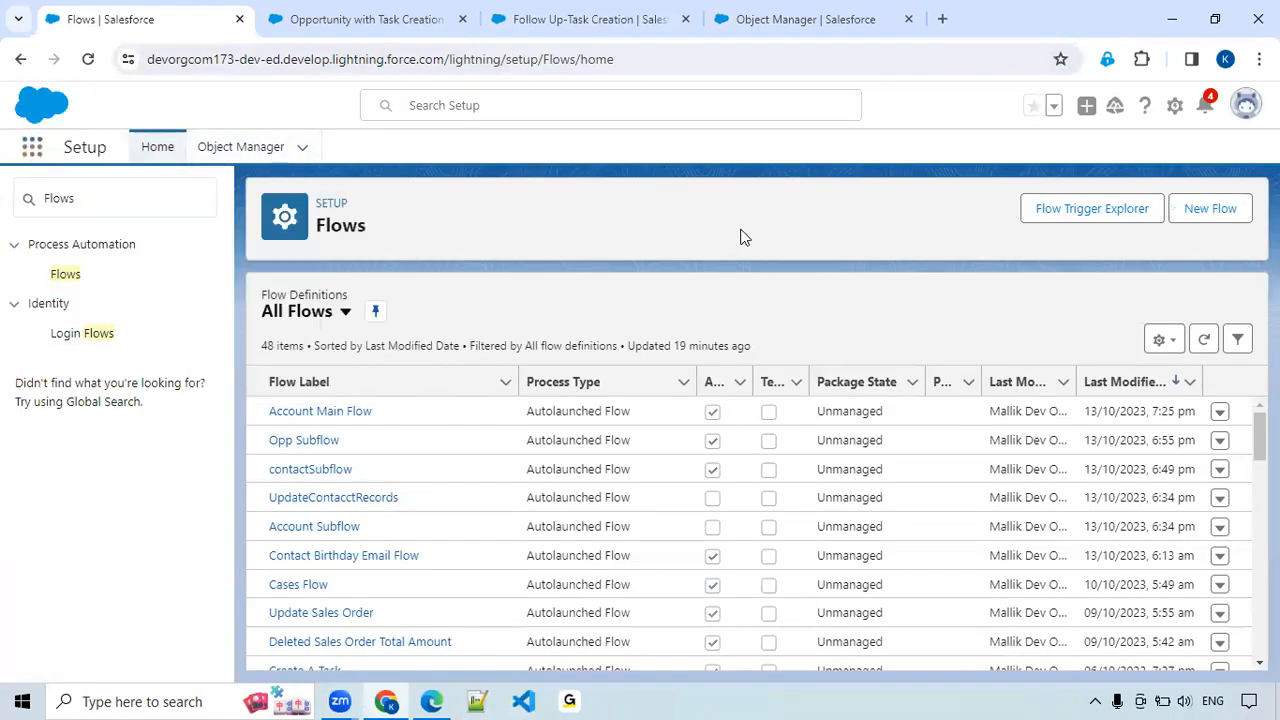
click(1211, 209)
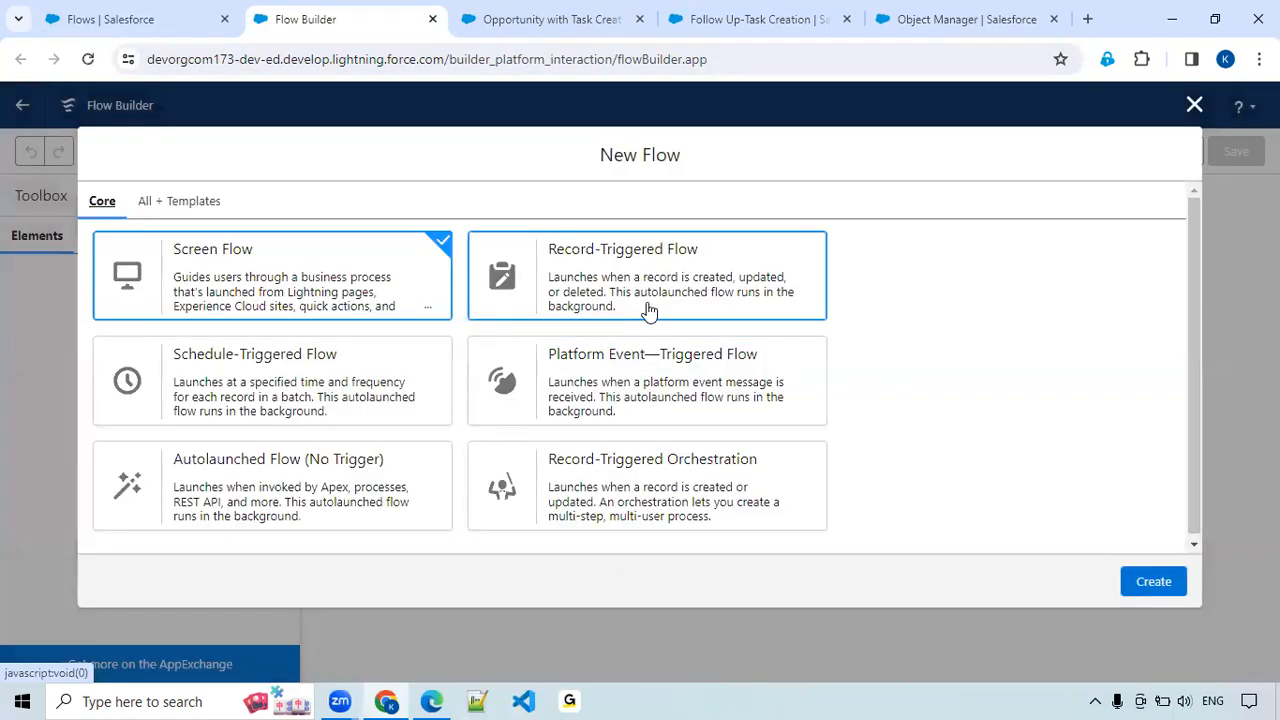
click(648, 311)
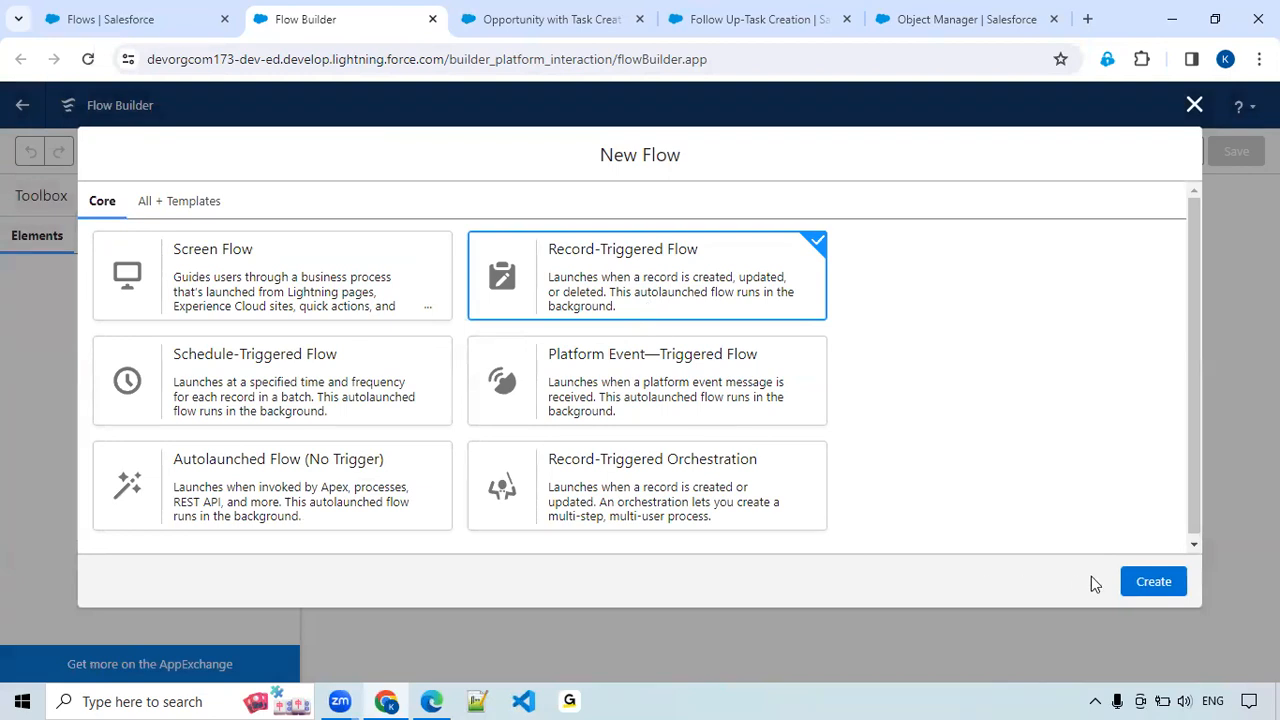
click(1154, 582)
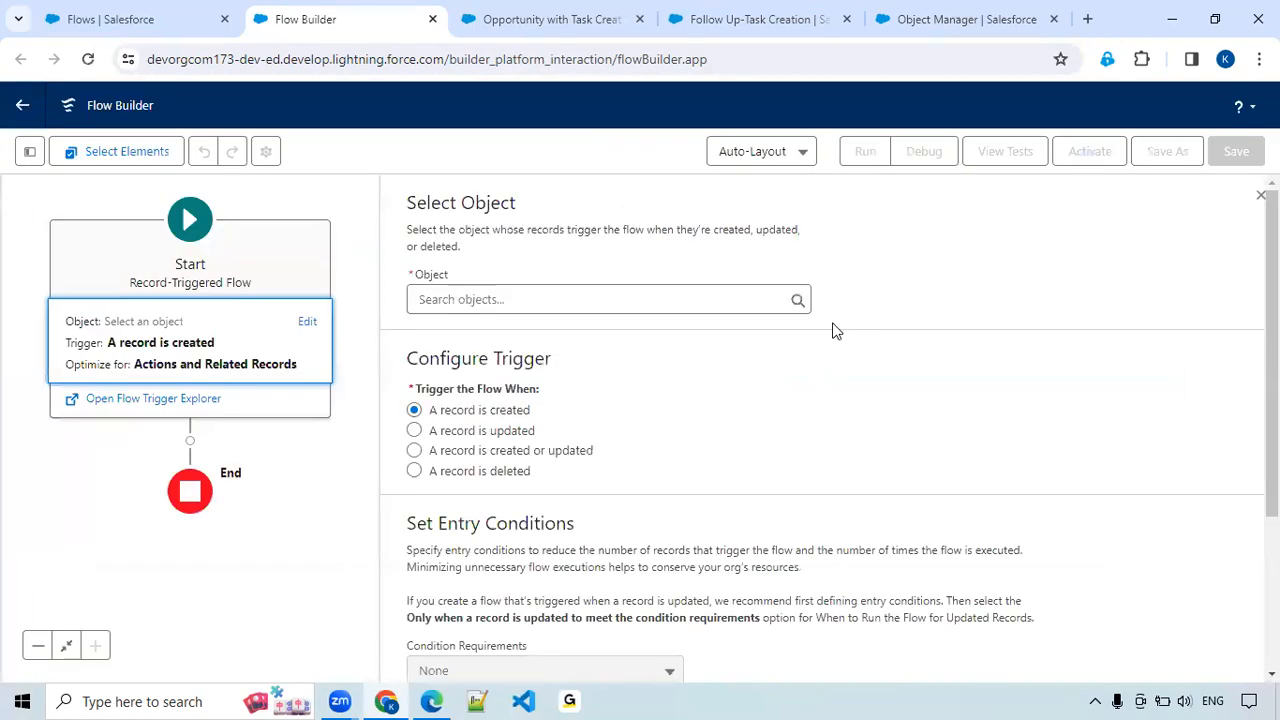
Configure the flow to trigger when a Task record is updated, and open the element list on the Run Immediately path.
click(521, 297)
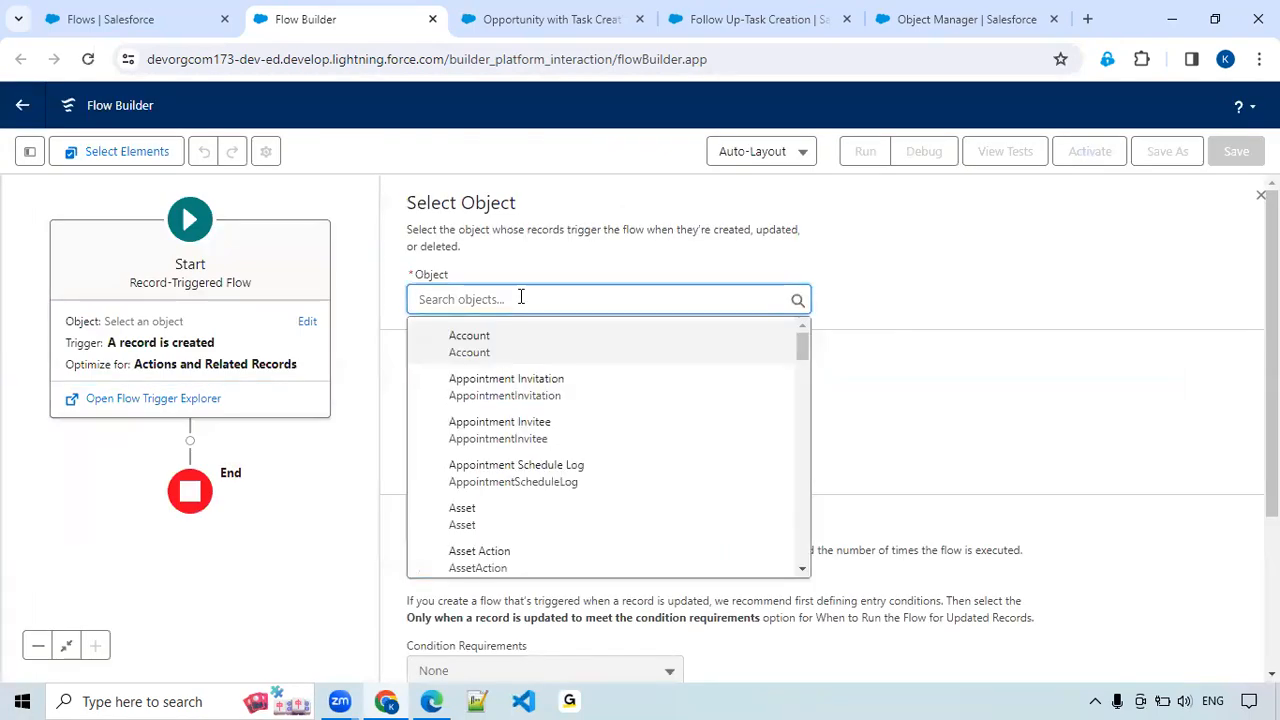
text(Task)
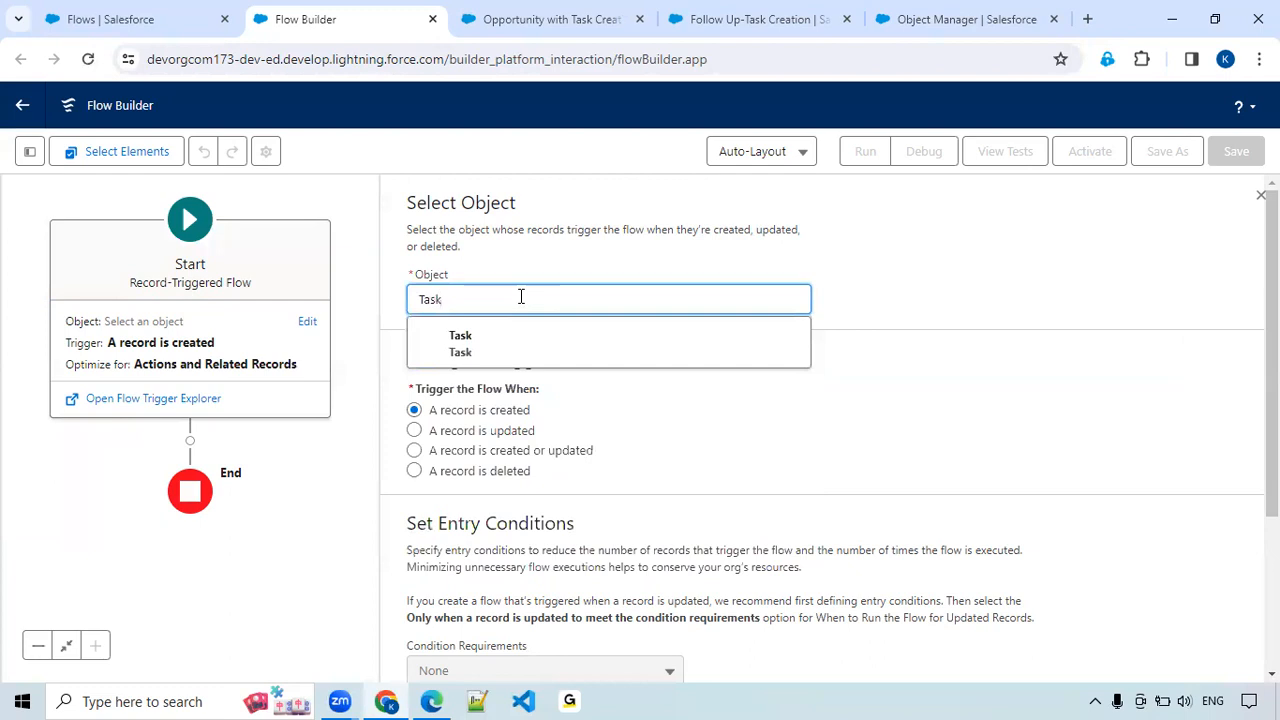
click(520, 351)
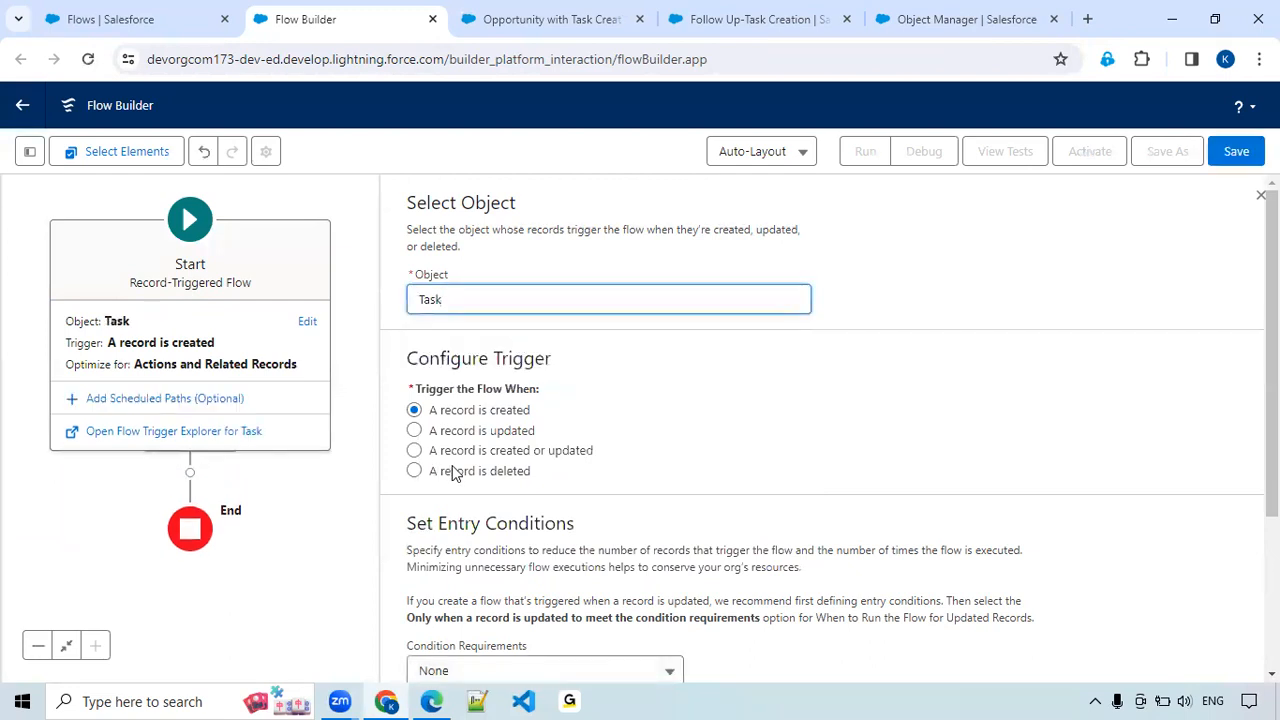
click(511, 432)
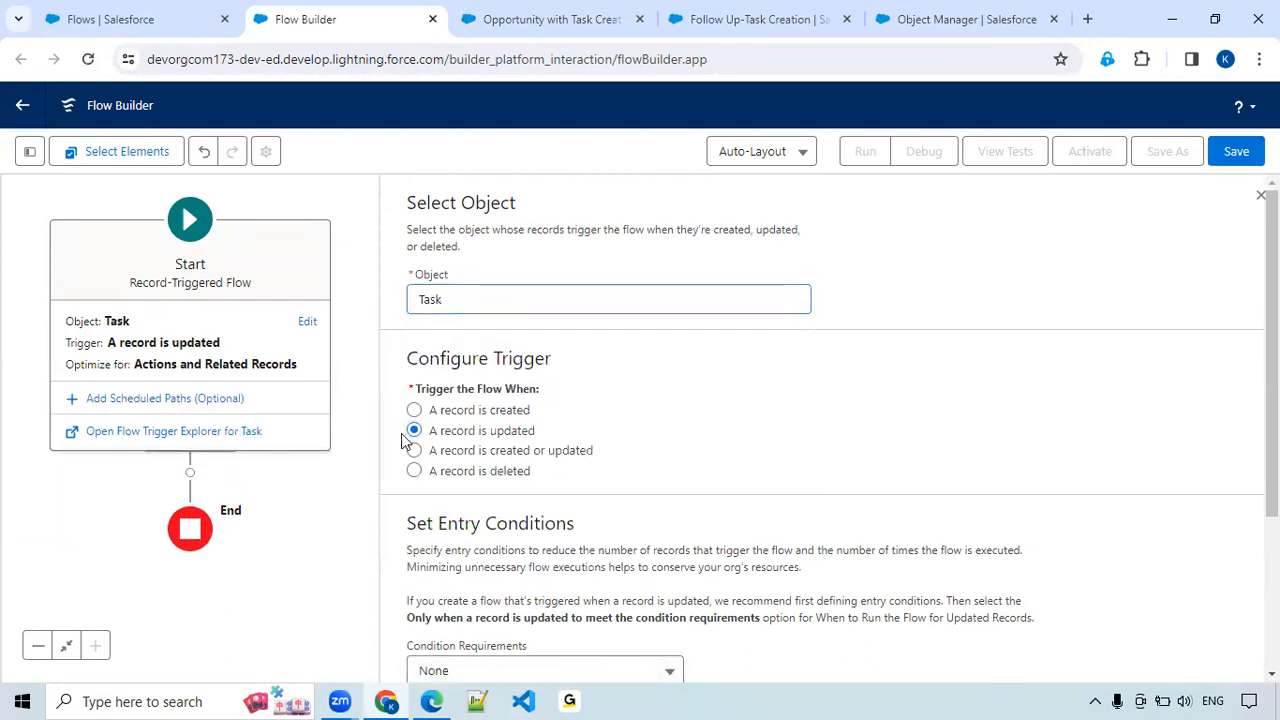
scroll(710, 415, down, 3)
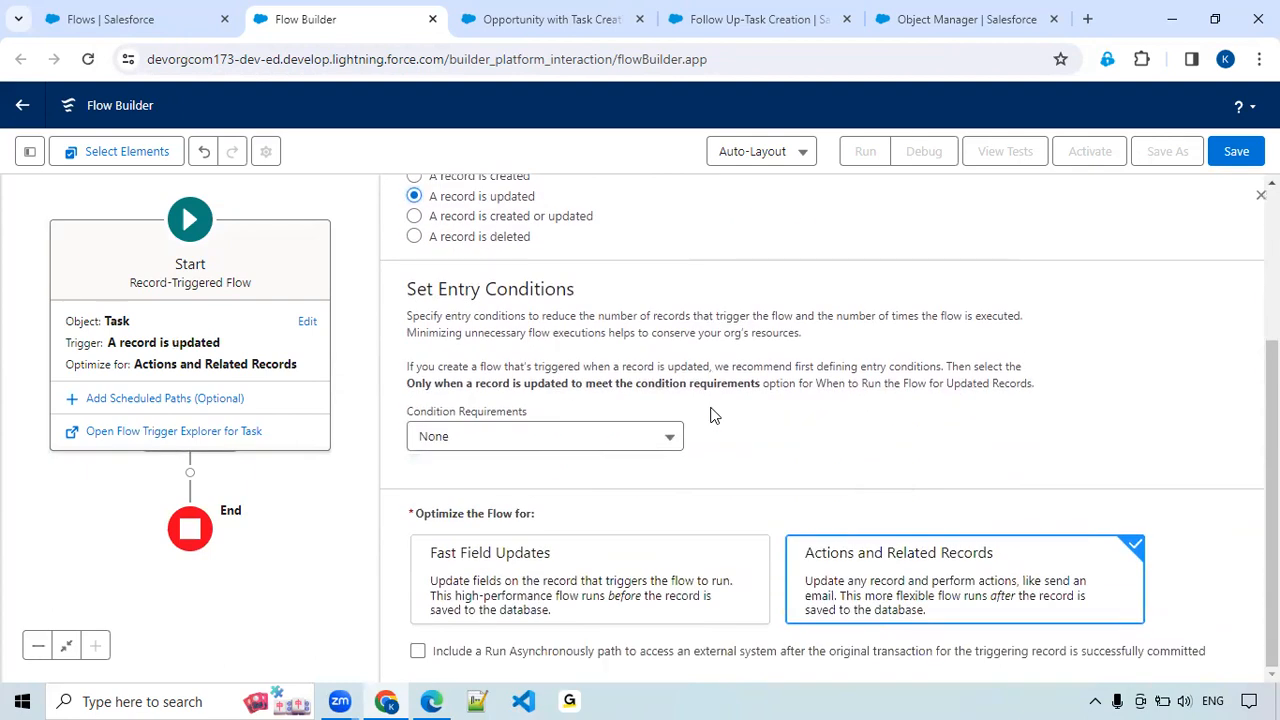
drag(263, 488, 310, 455)
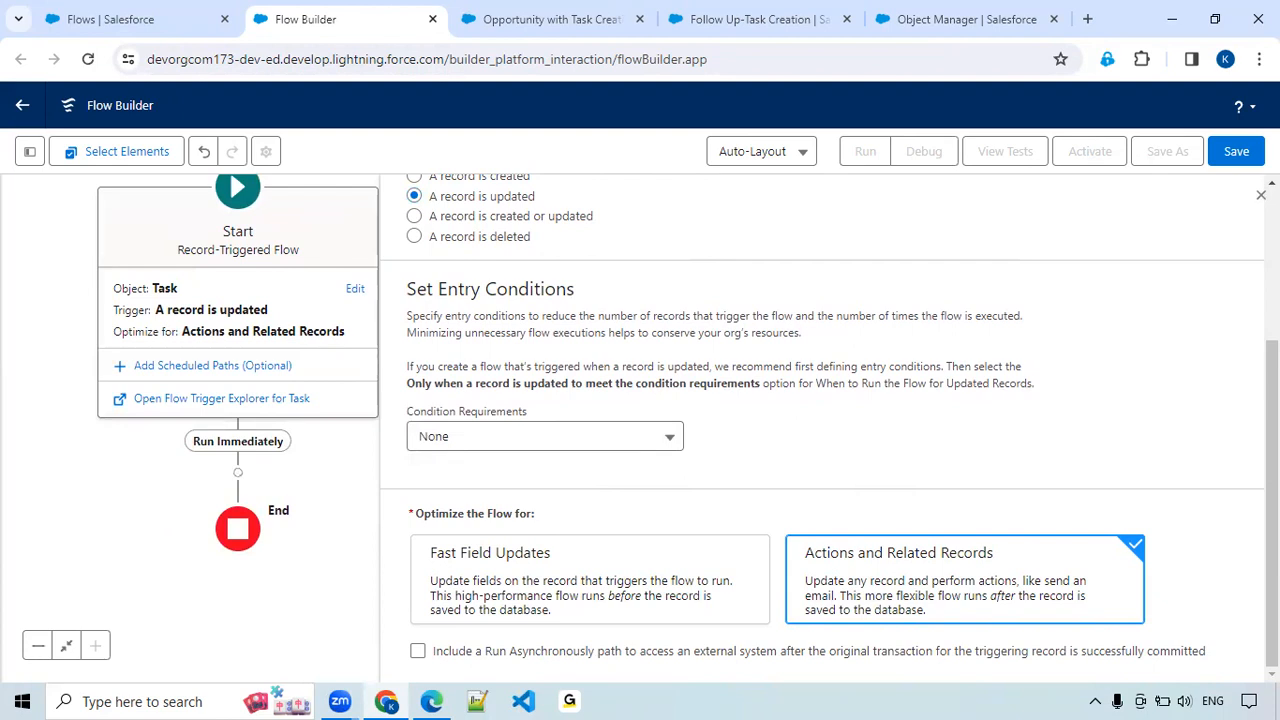
click(1261, 194)
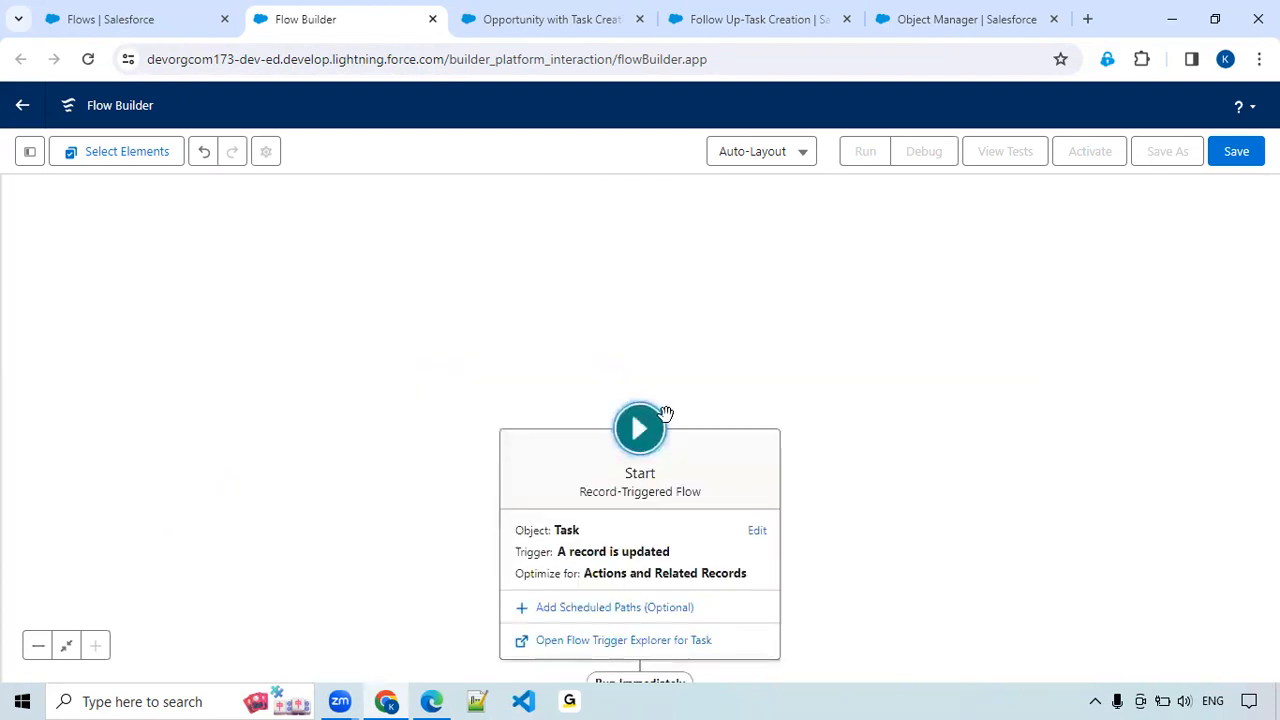
scroll(977, 469, down, 3)
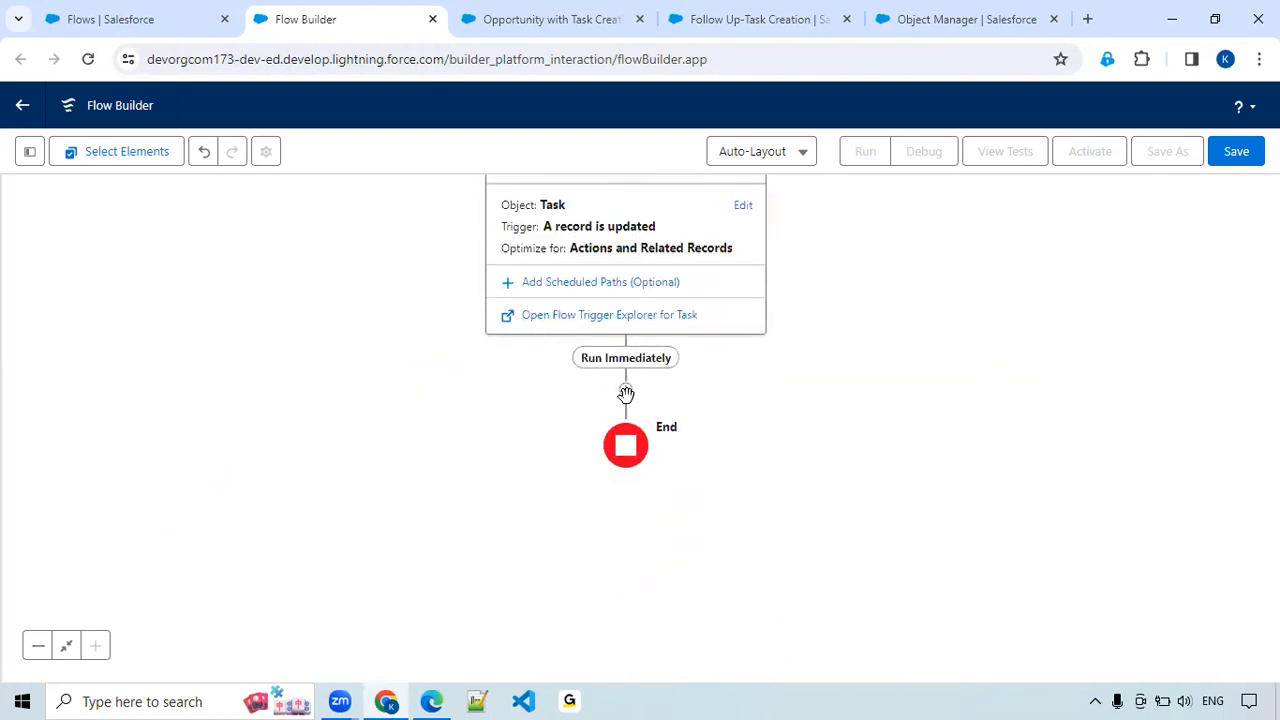
click(626, 390)
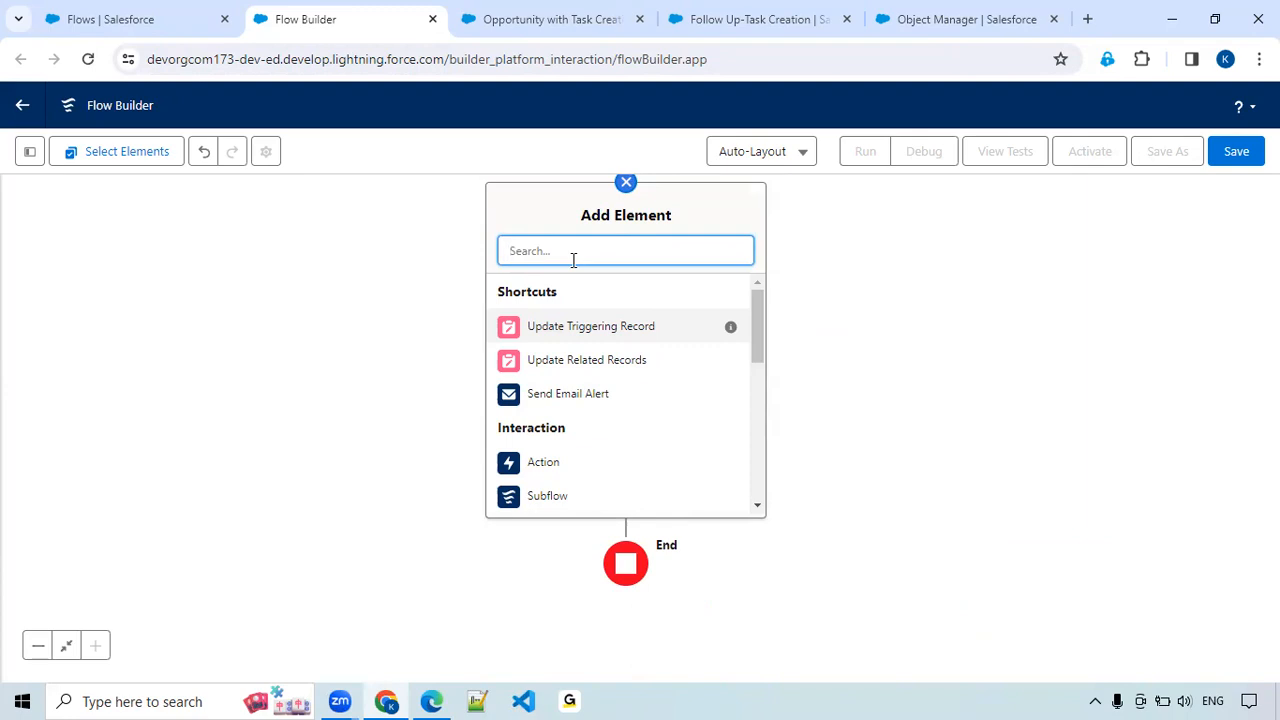
Reload the Follow Up-Task Creation task record and examine its status and next follow-up fields.
click(495, 20)
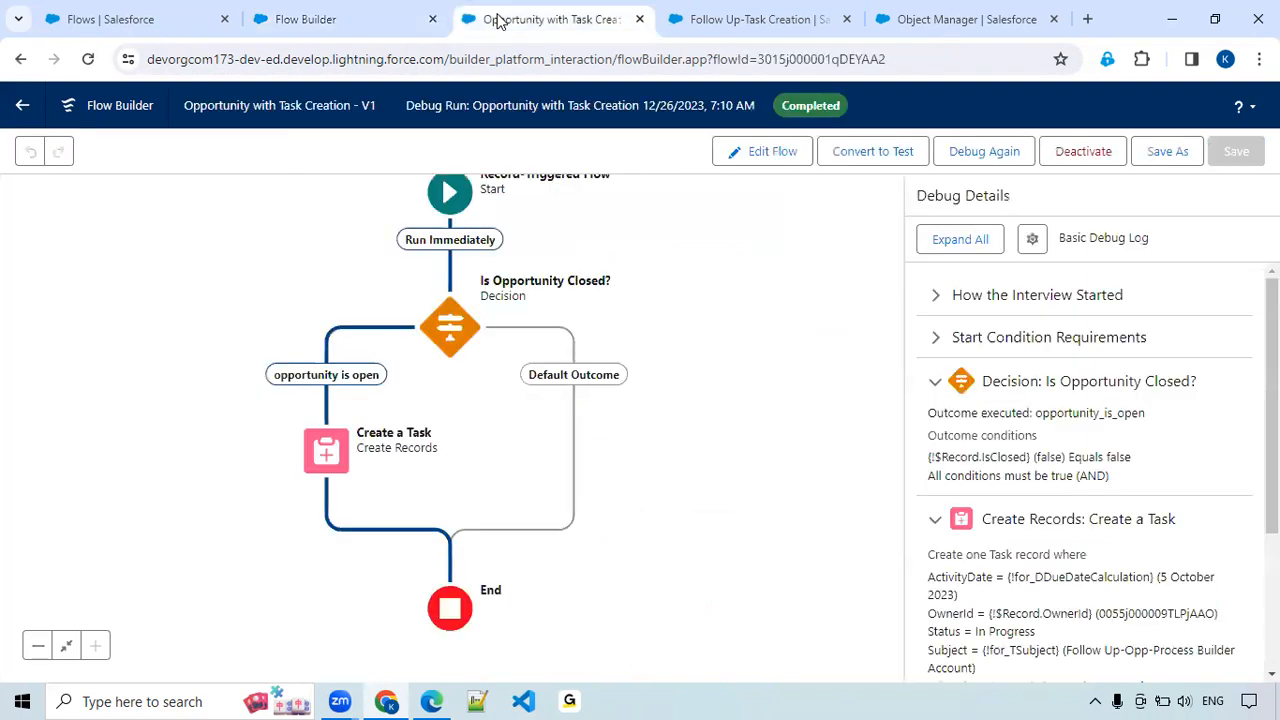
click(760, 20)
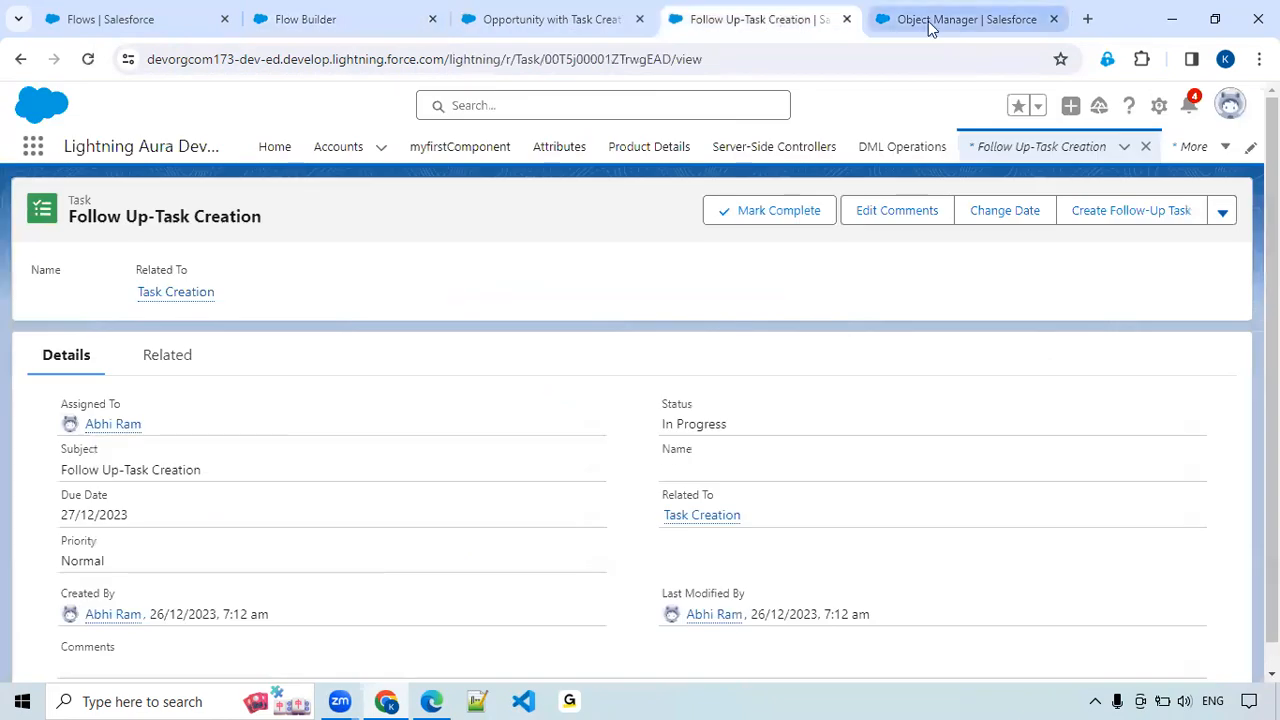
click(88, 59)
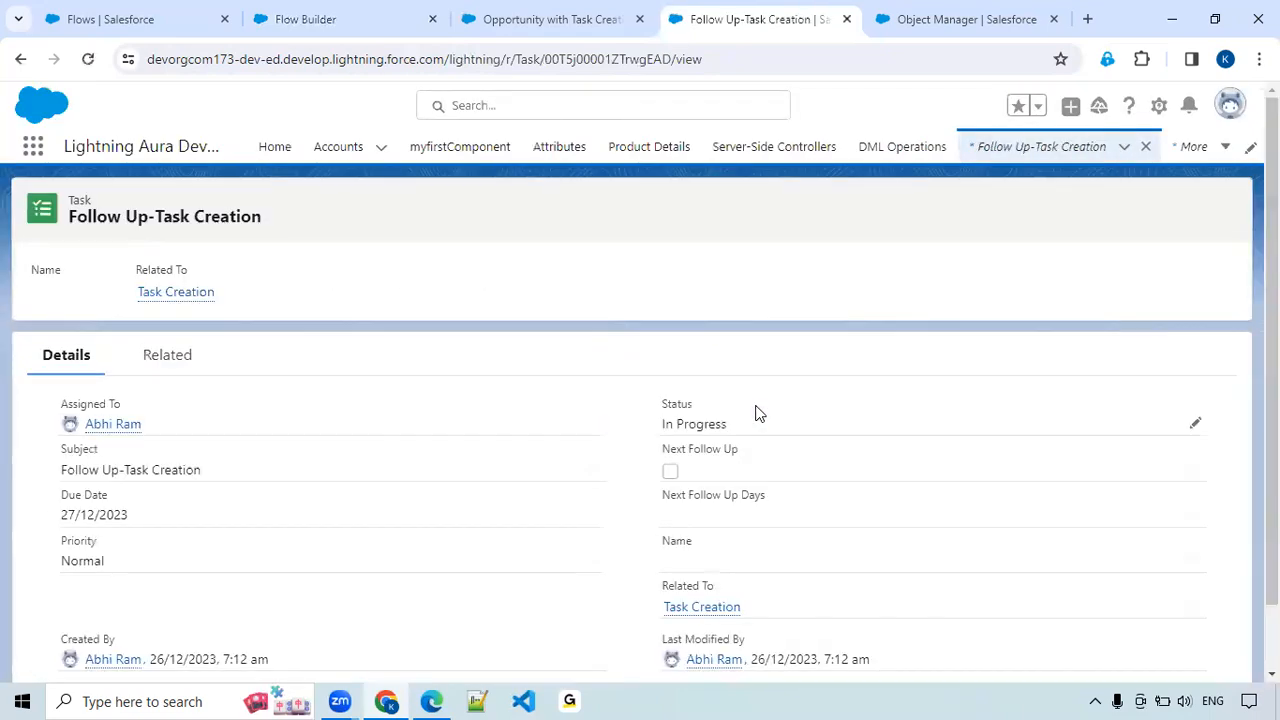
scroll(757, 413, down, 1)
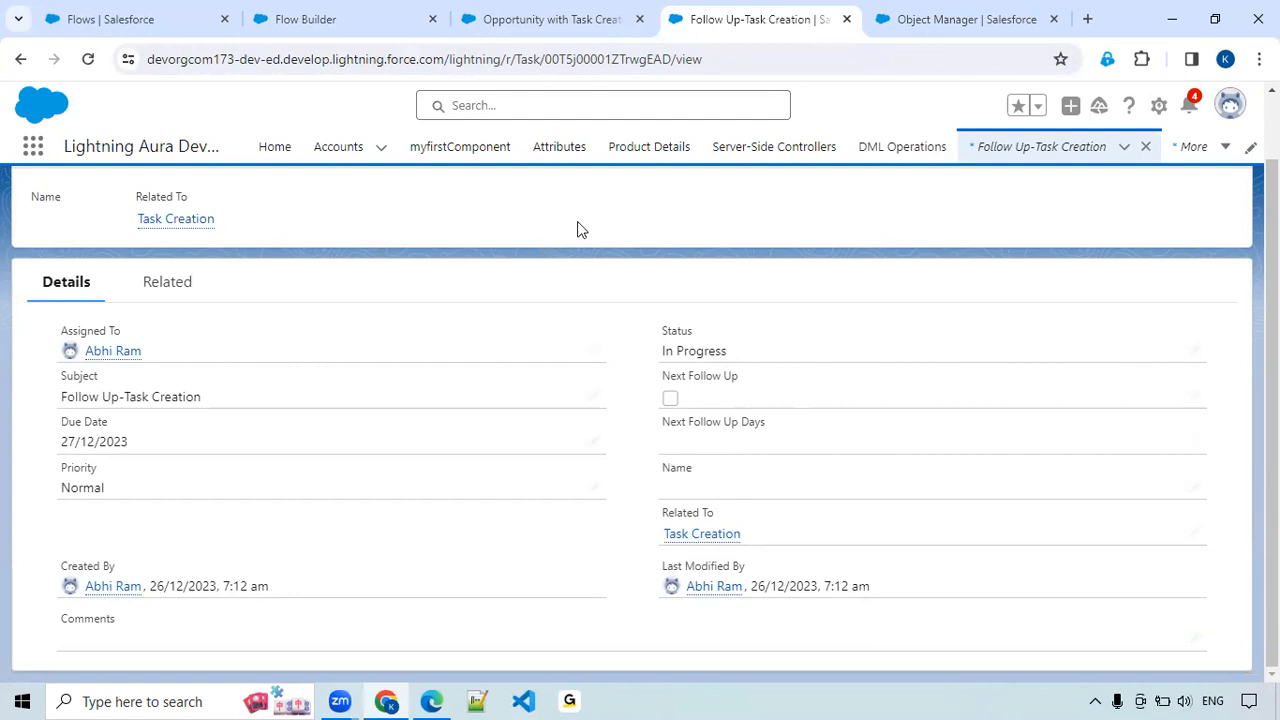
Return to the new flow and add a Decision element labelled "Task is Completed?".
click(330, 20)
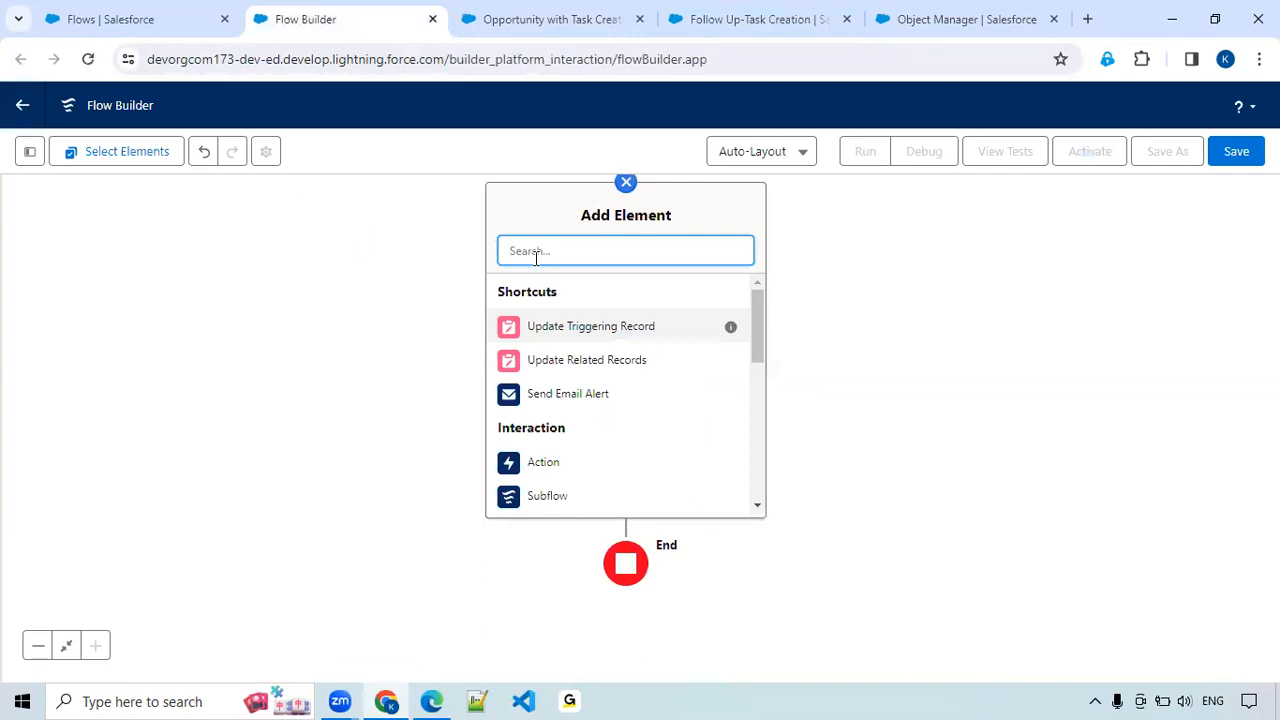
text(Dec)
click(535, 305)
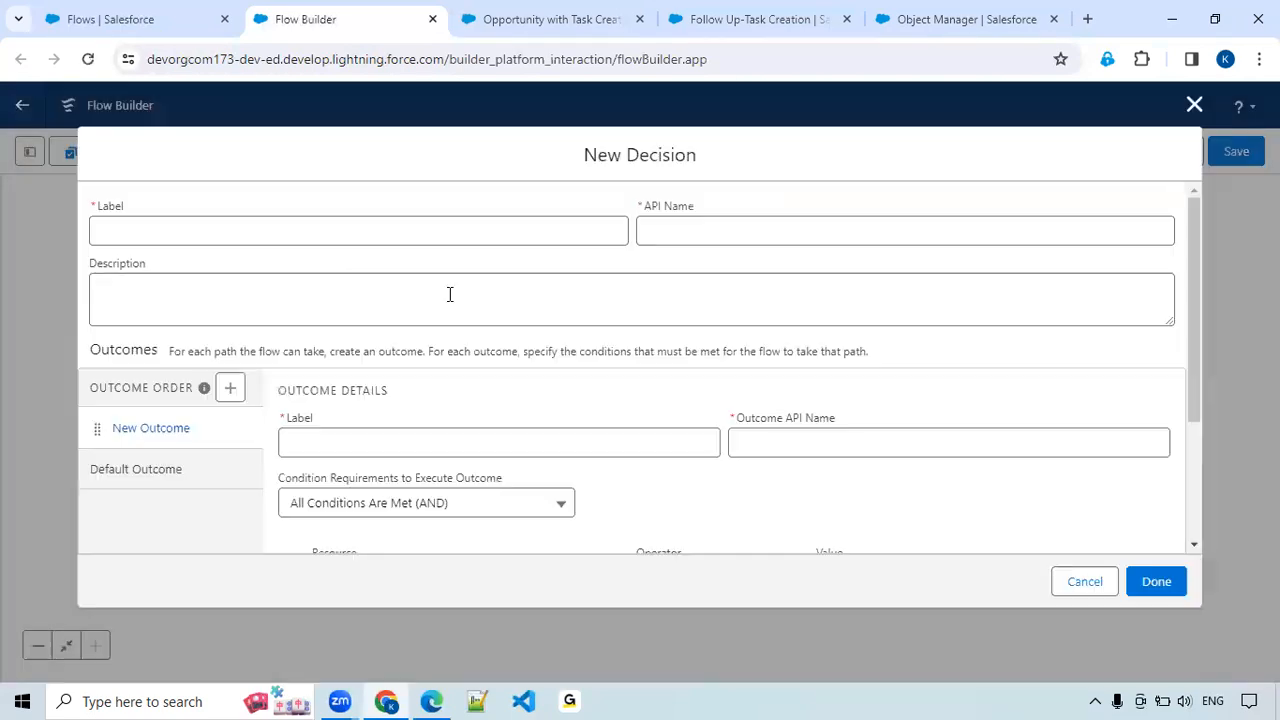
text(T)
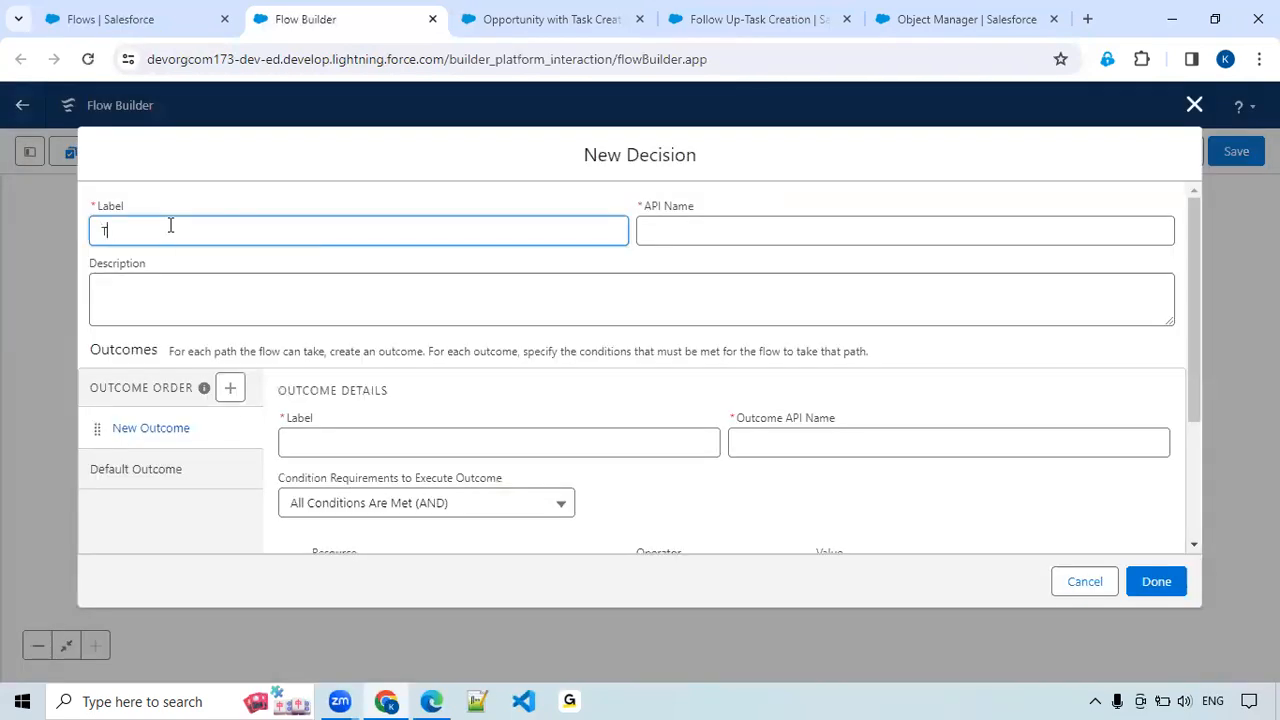
text(ask Completed)
click(129, 229)
text(Is)
Label the decision's new outcome "Task Completed".
click(418, 432)
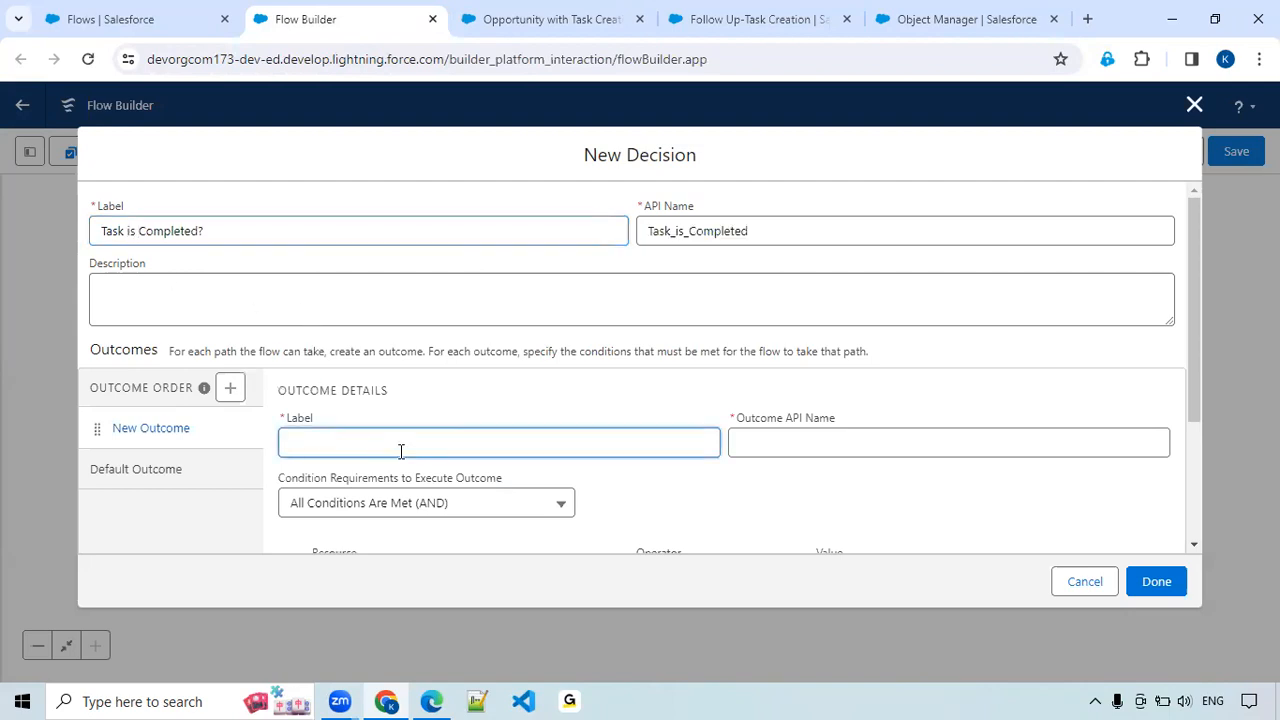
text(Ta)
key(BackSpace)
key(BackSpace)
text(cop)
text(mpleted)
click(804, 515)
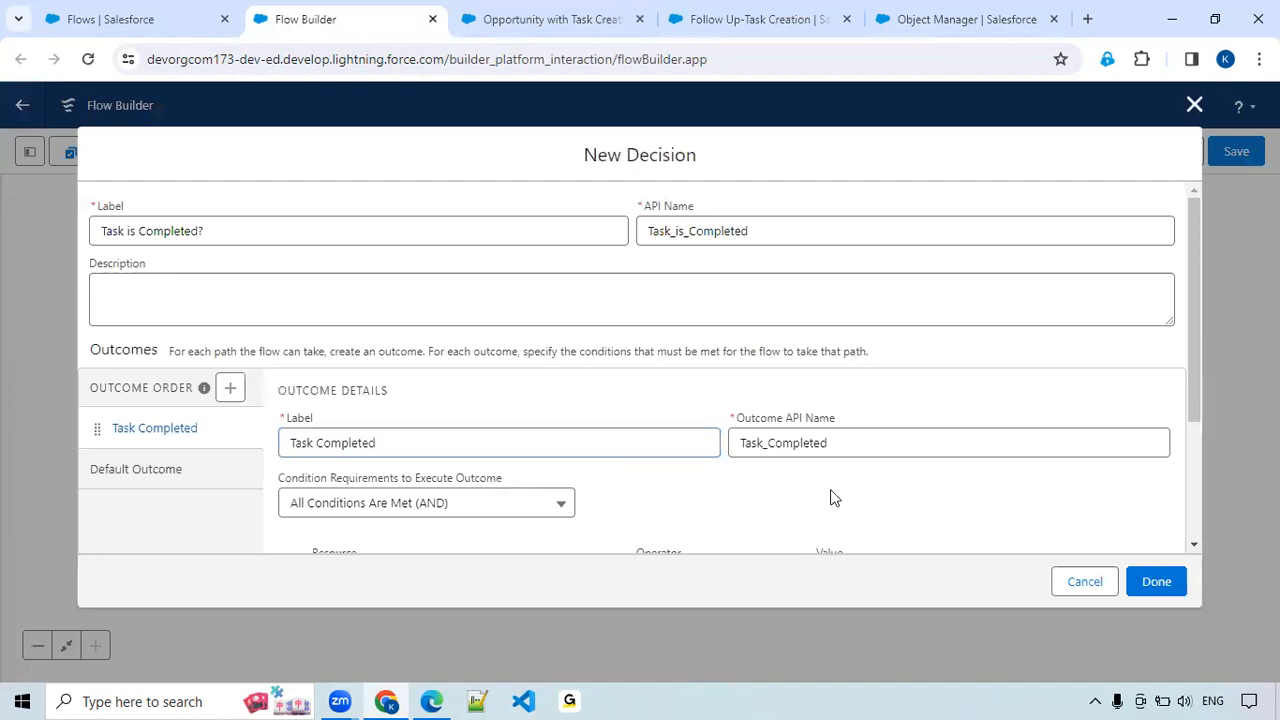
Set the outcome's first condition to $Record > Status Equals Completed.
scroll(819, 490, down, 2)
click(424, 385)
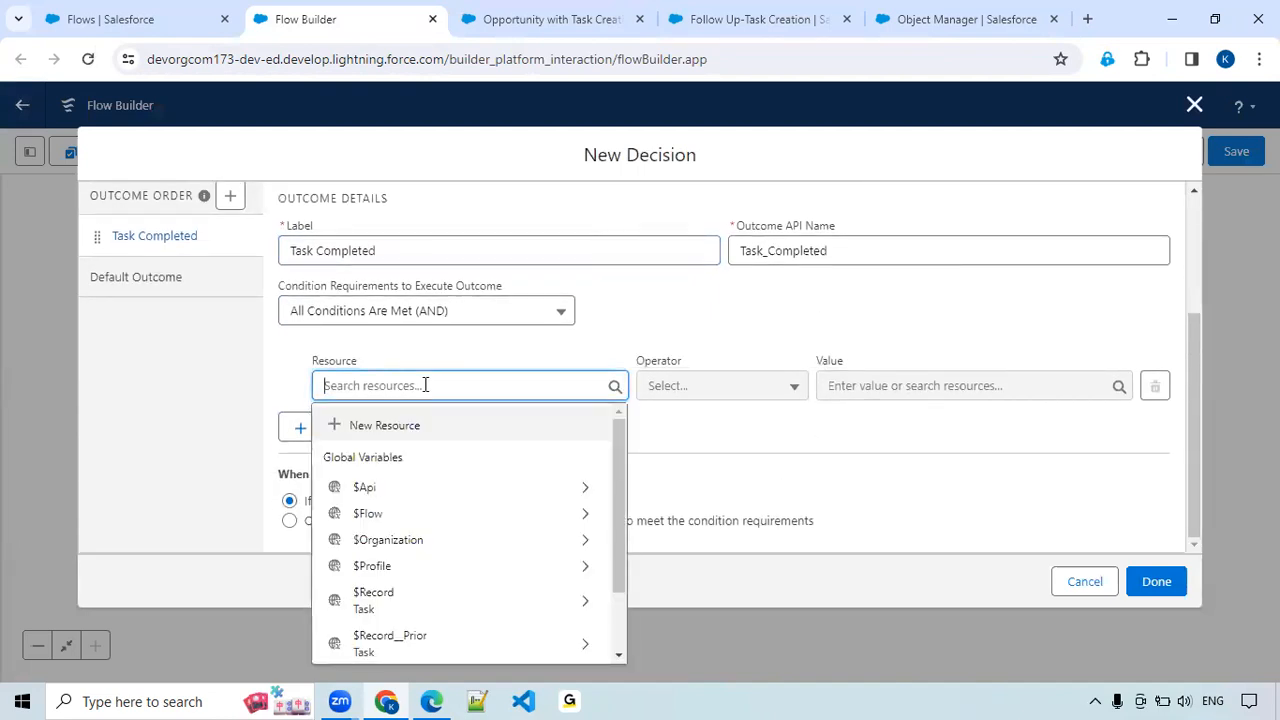
text(rec)
click(423, 467)
text(Stt)
key(BackSpace)
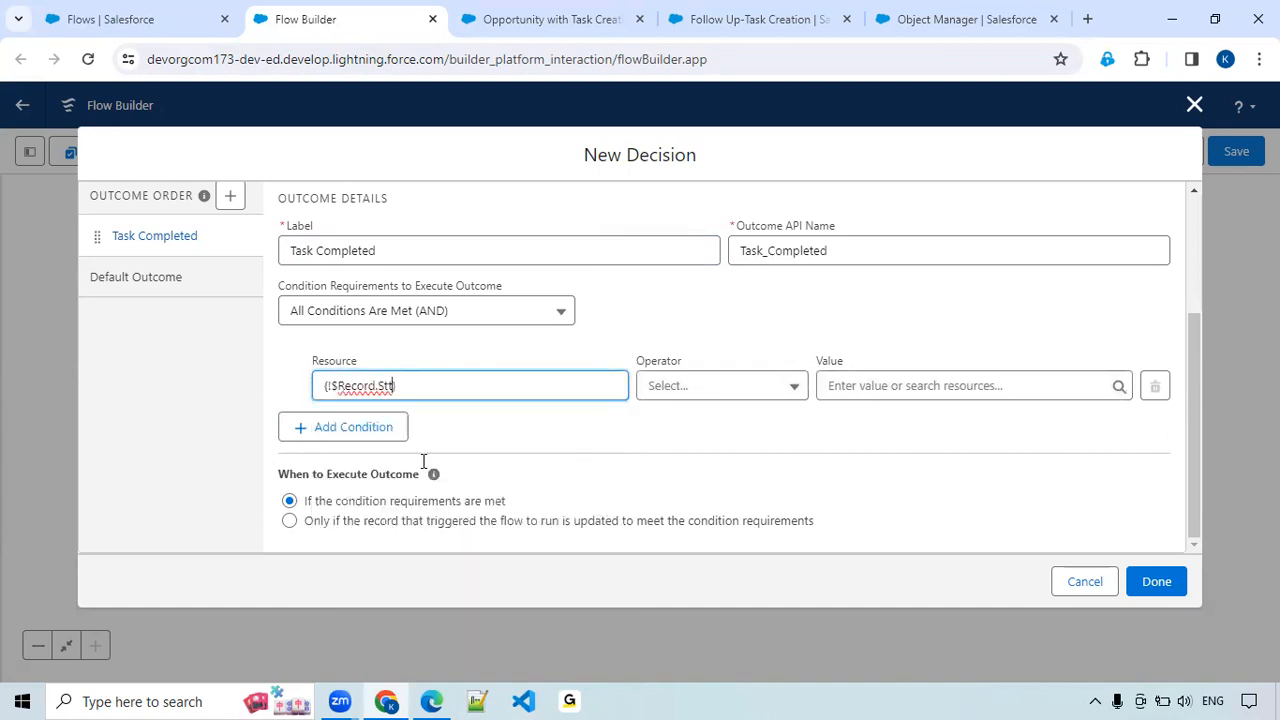
text(a)
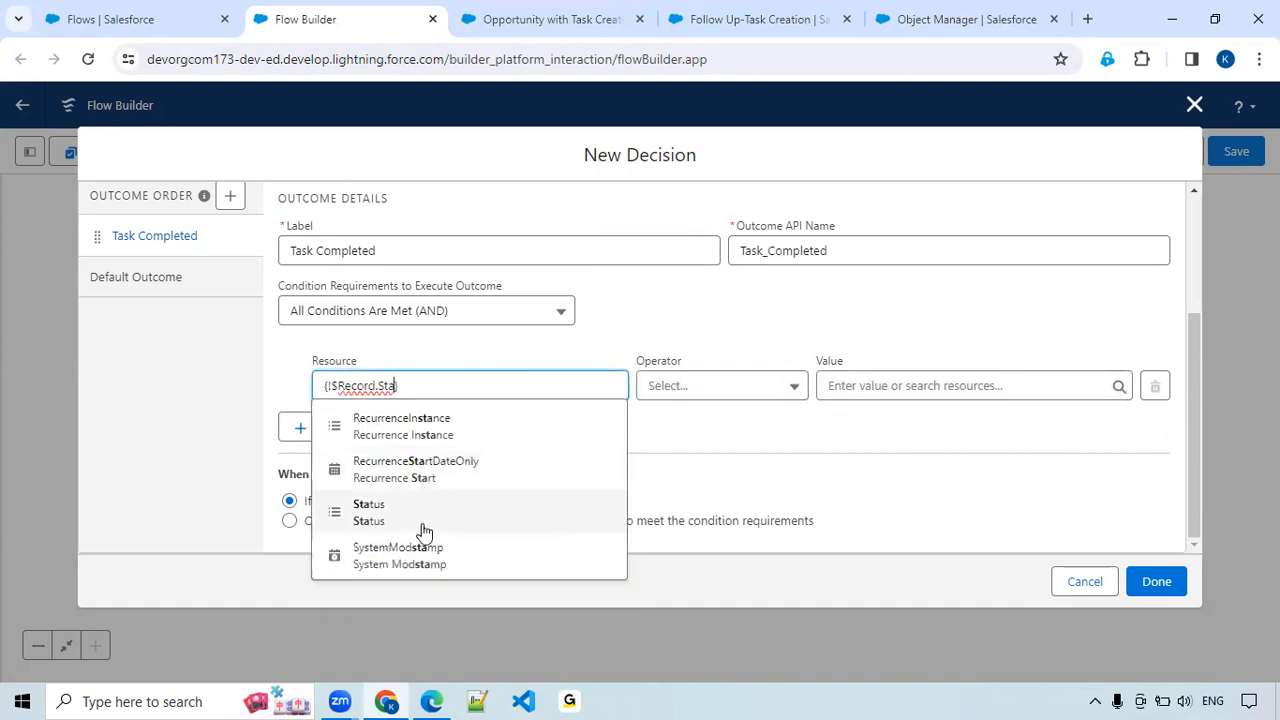
click(423, 518)
click(907, 396)
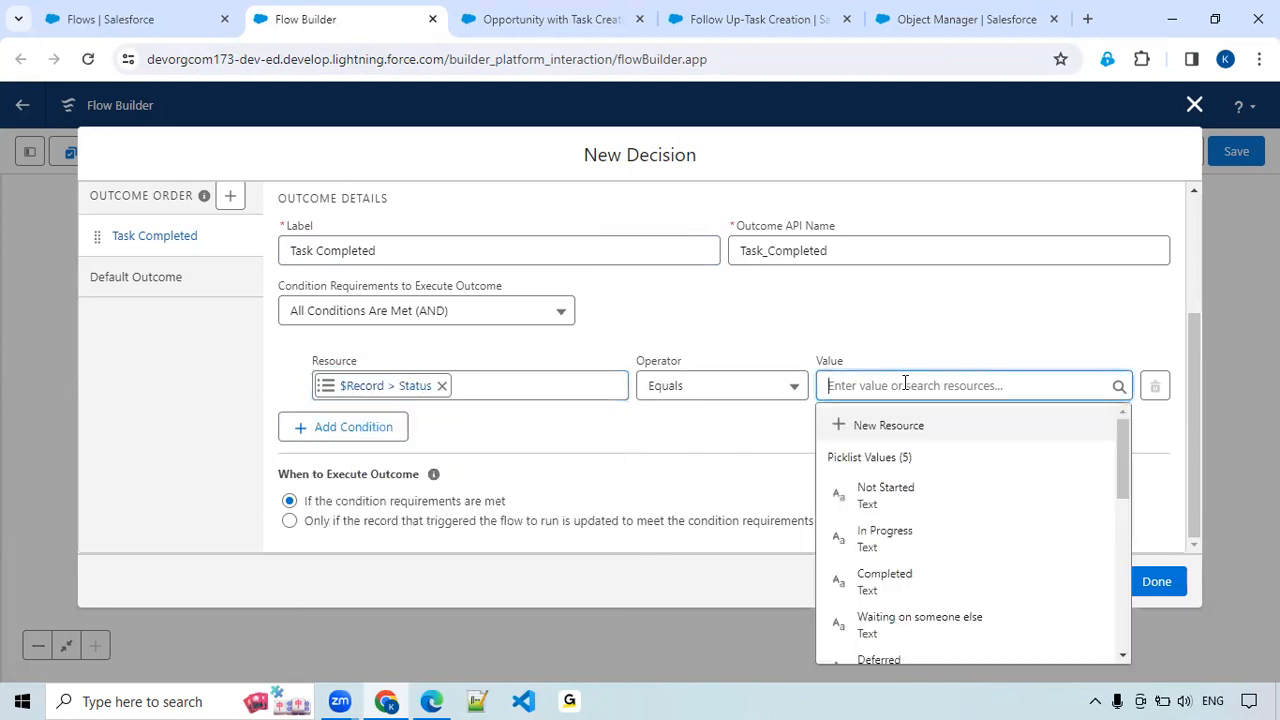
scroll(908, 434, down, 2)
scroll(900, 503, up, 1)
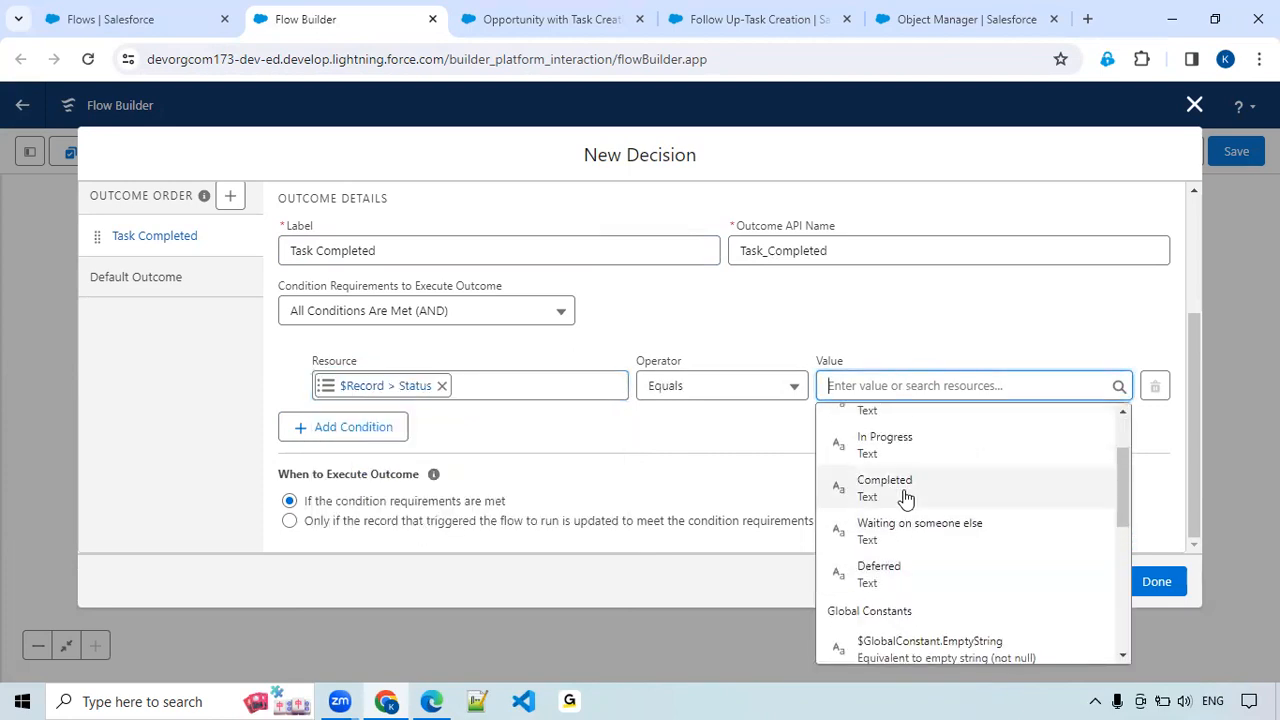
click(905, 490)
Add a second AND condition, $Record > Next Follow Up Equals $GlobalConstant.True, to the Task Completed outcome and finish the decision.
click(338, 436)
click(357, 451)
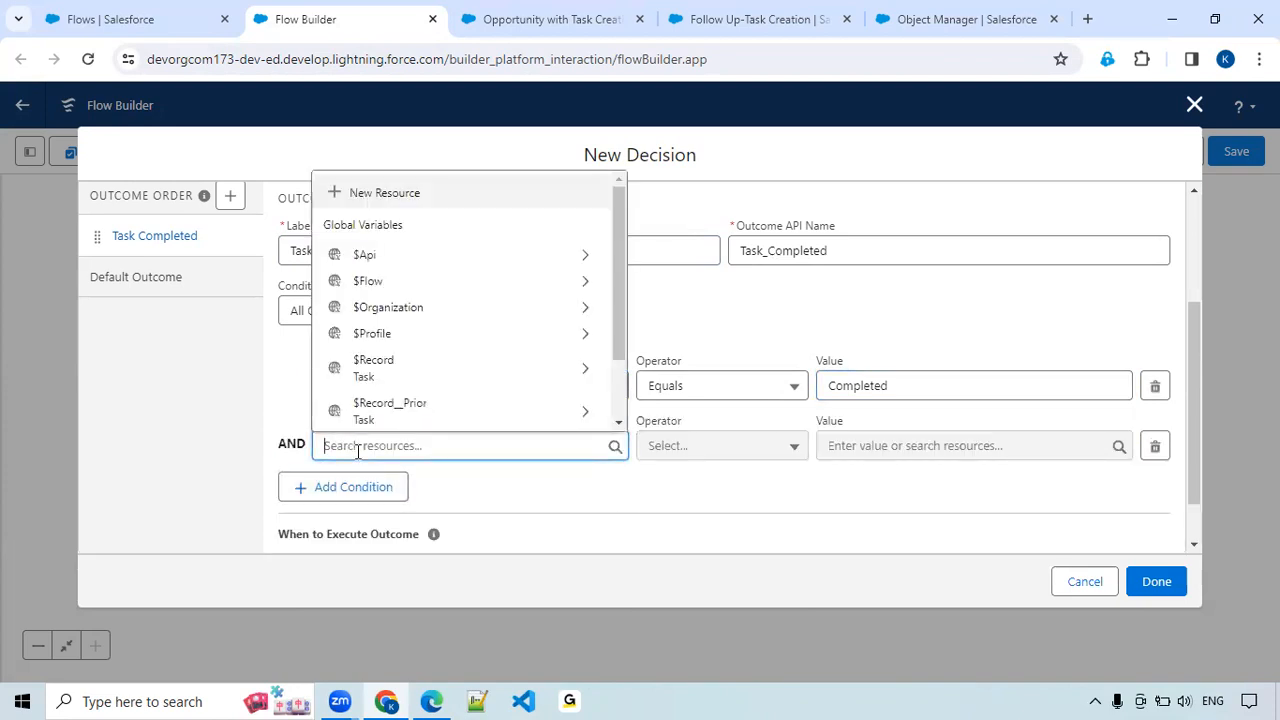
text(tas)
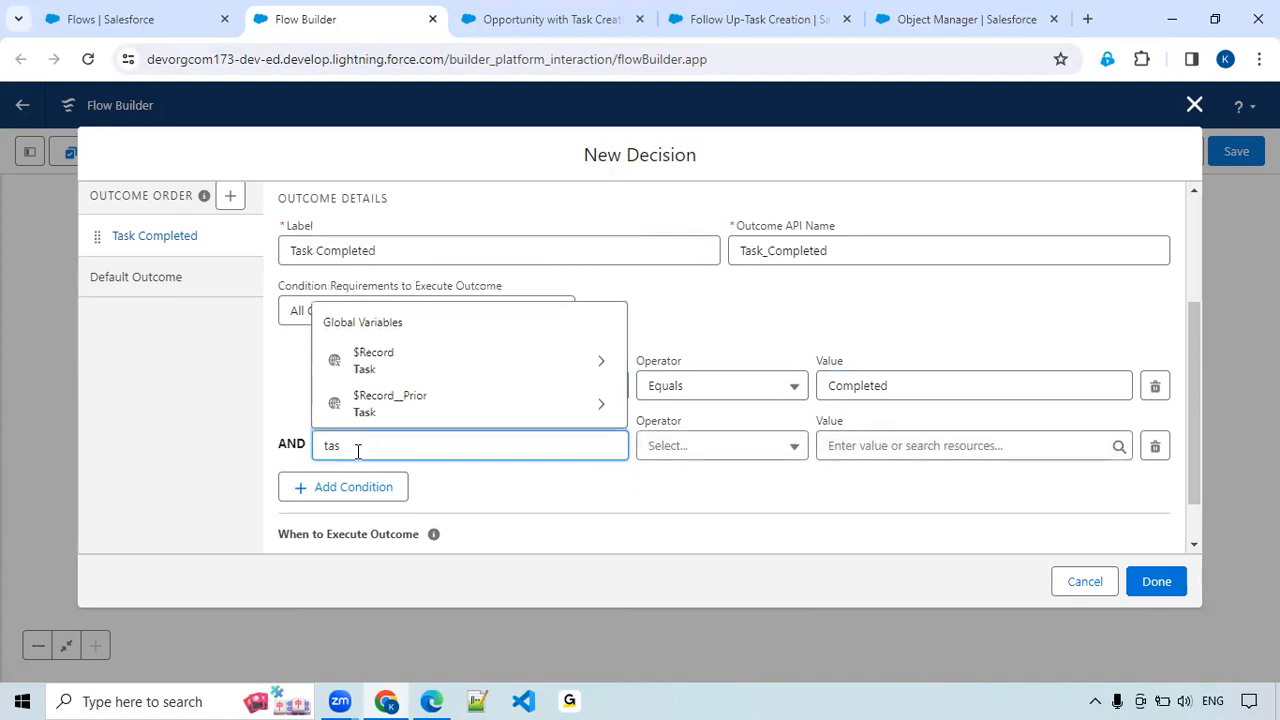
click(427, 366)
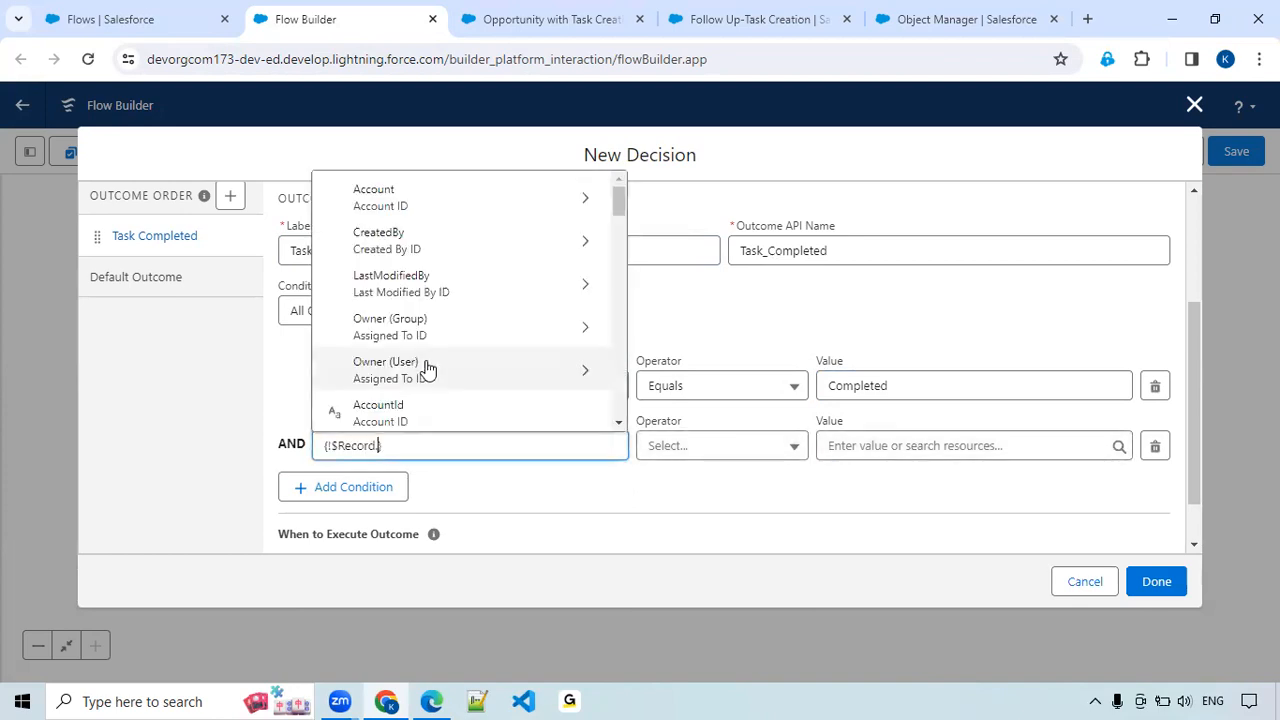
text(Nex)
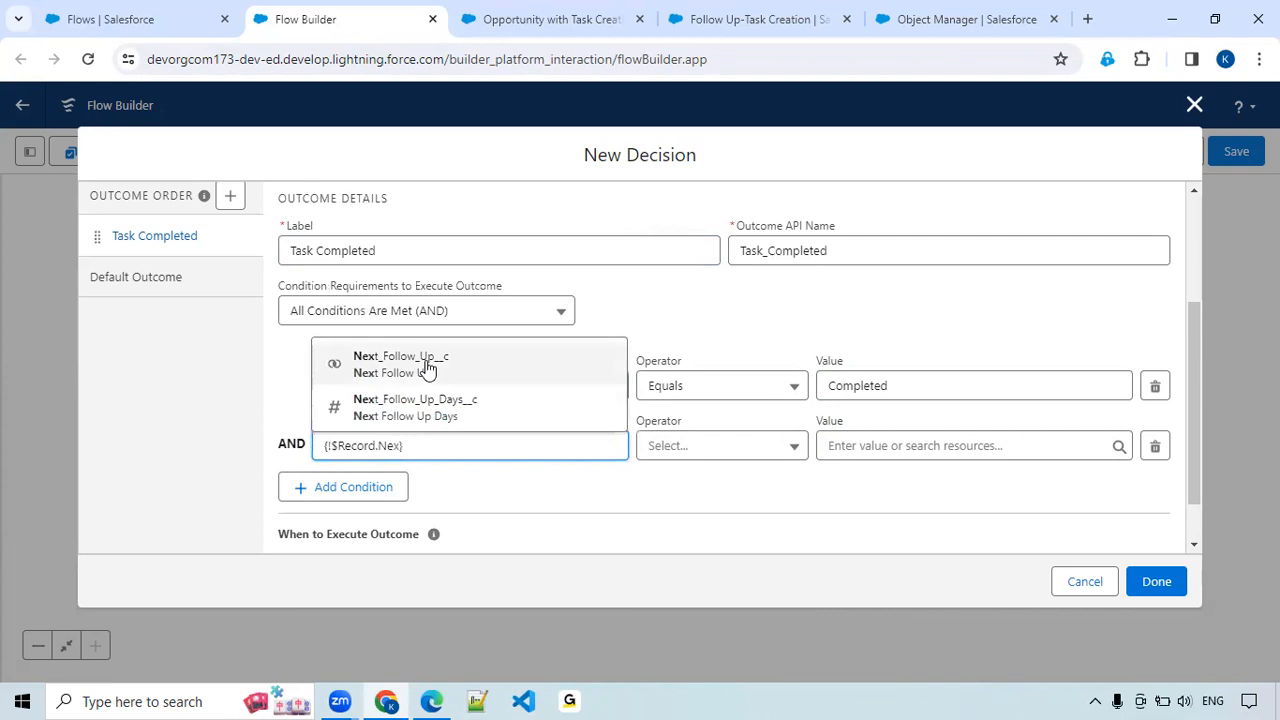
click(427, 366)
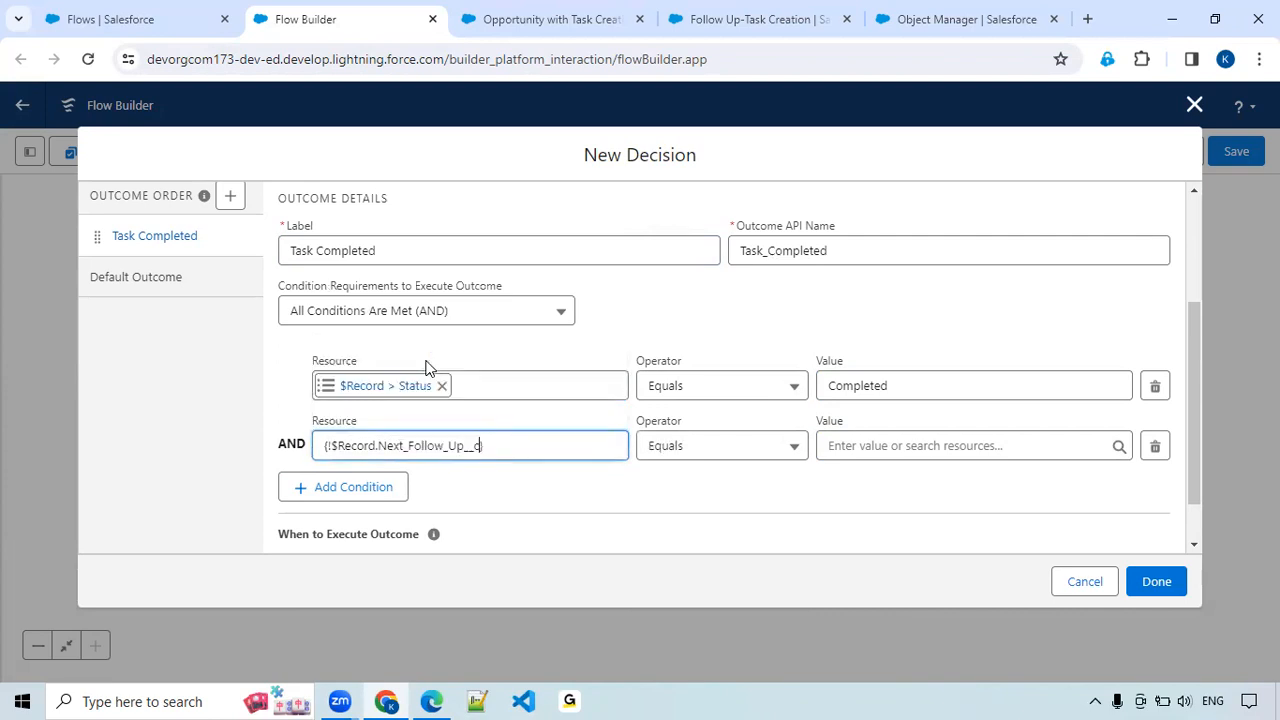
click(876, 446)
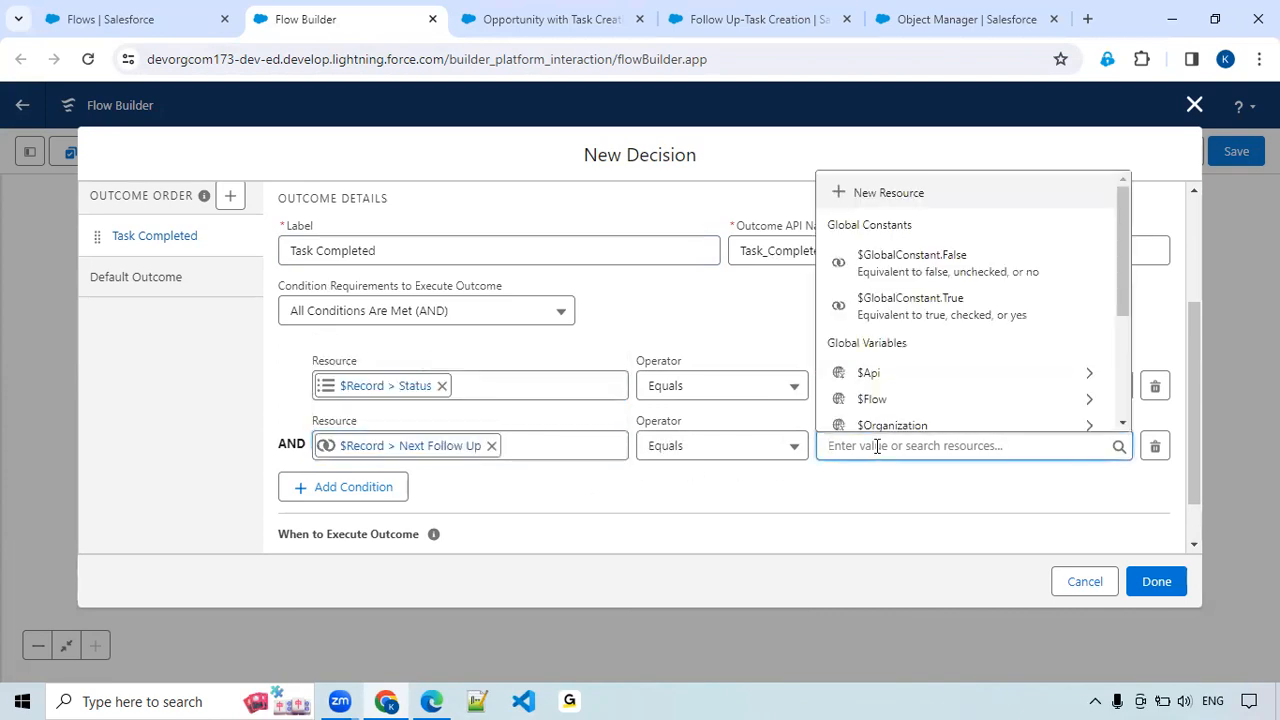
click(926, 312)
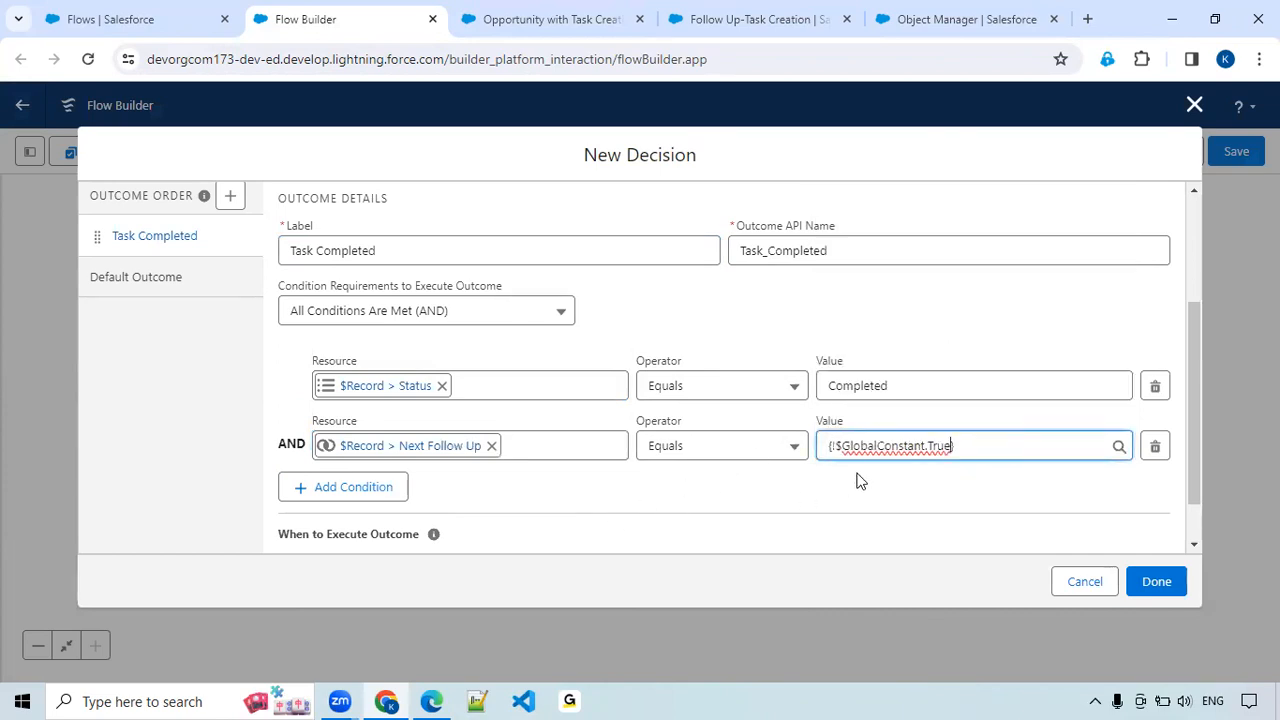
scroll(857, 480, down, 1)
click(1150, 584)
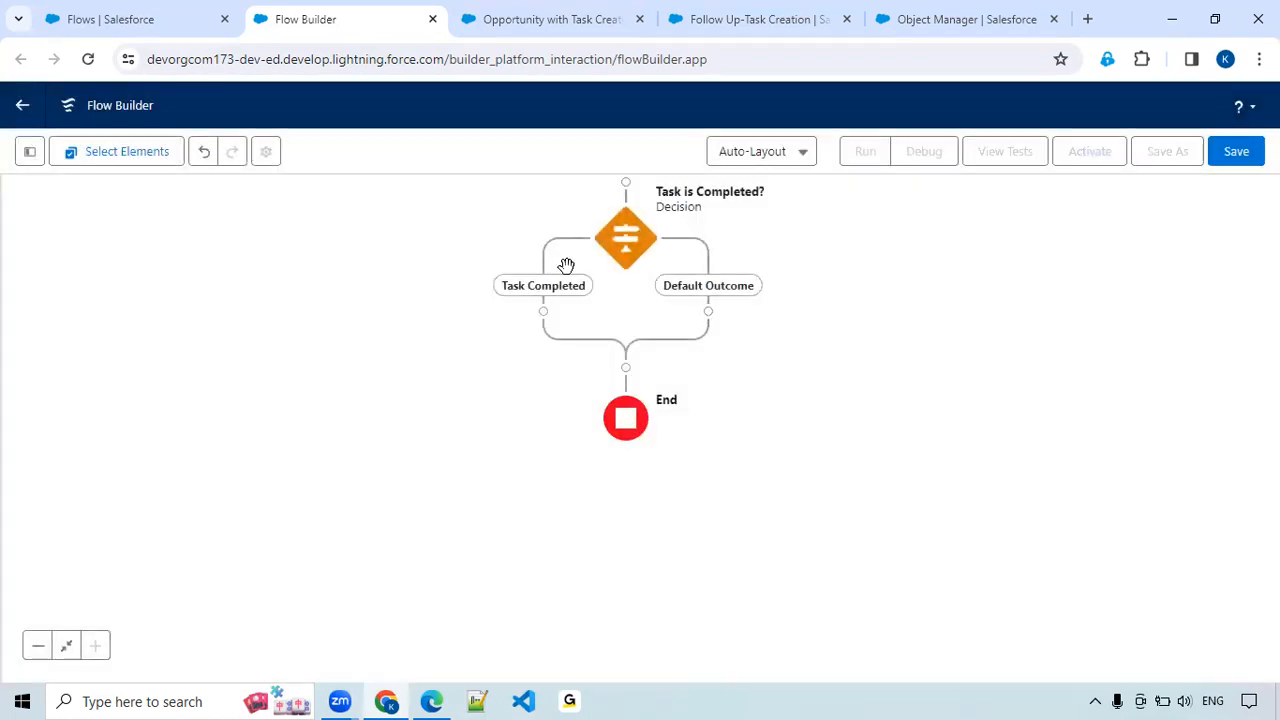
Add a Create Records element on the Task Completed path and label it "Create a New Task".
click(543, 313)
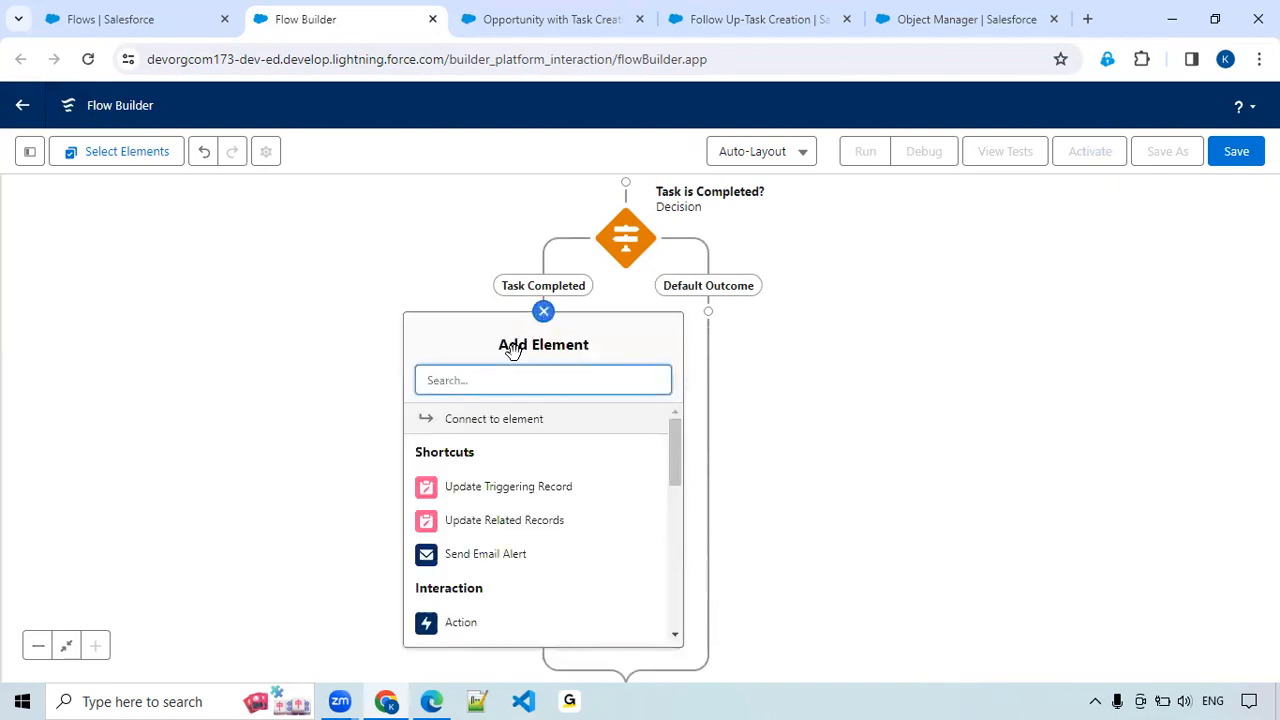
text(g)
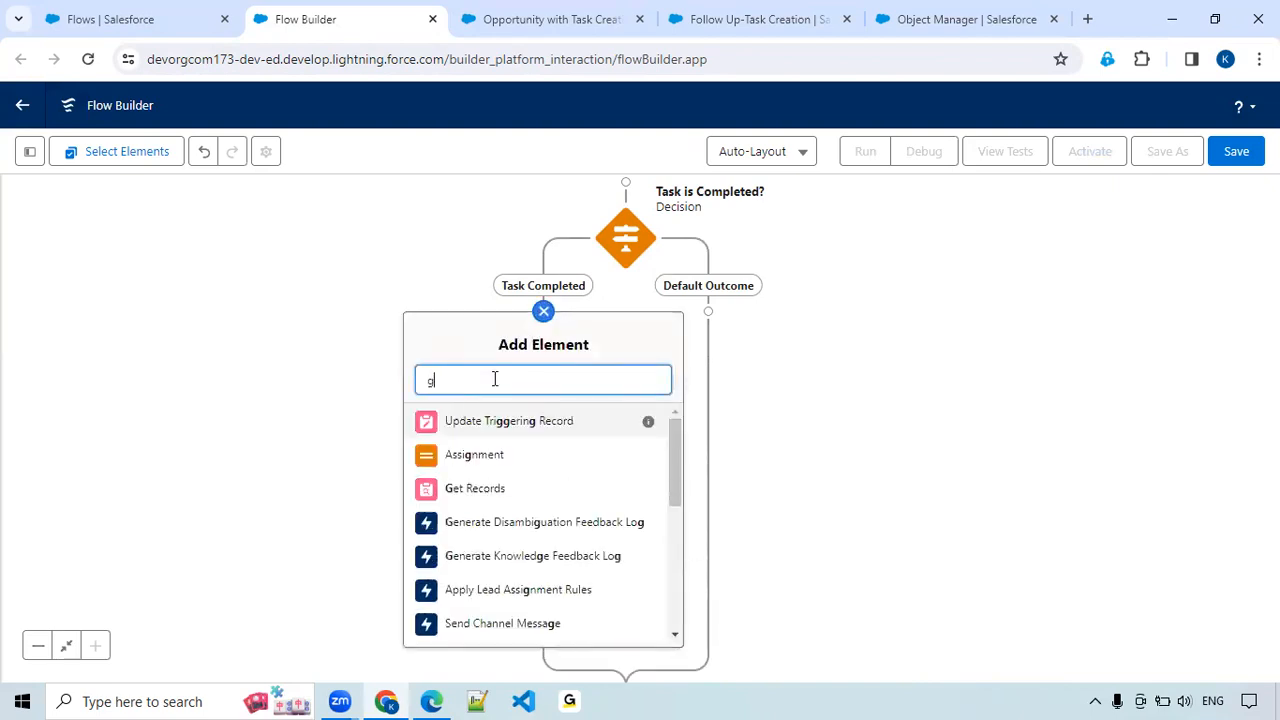
key(BackSpace)
text(create)
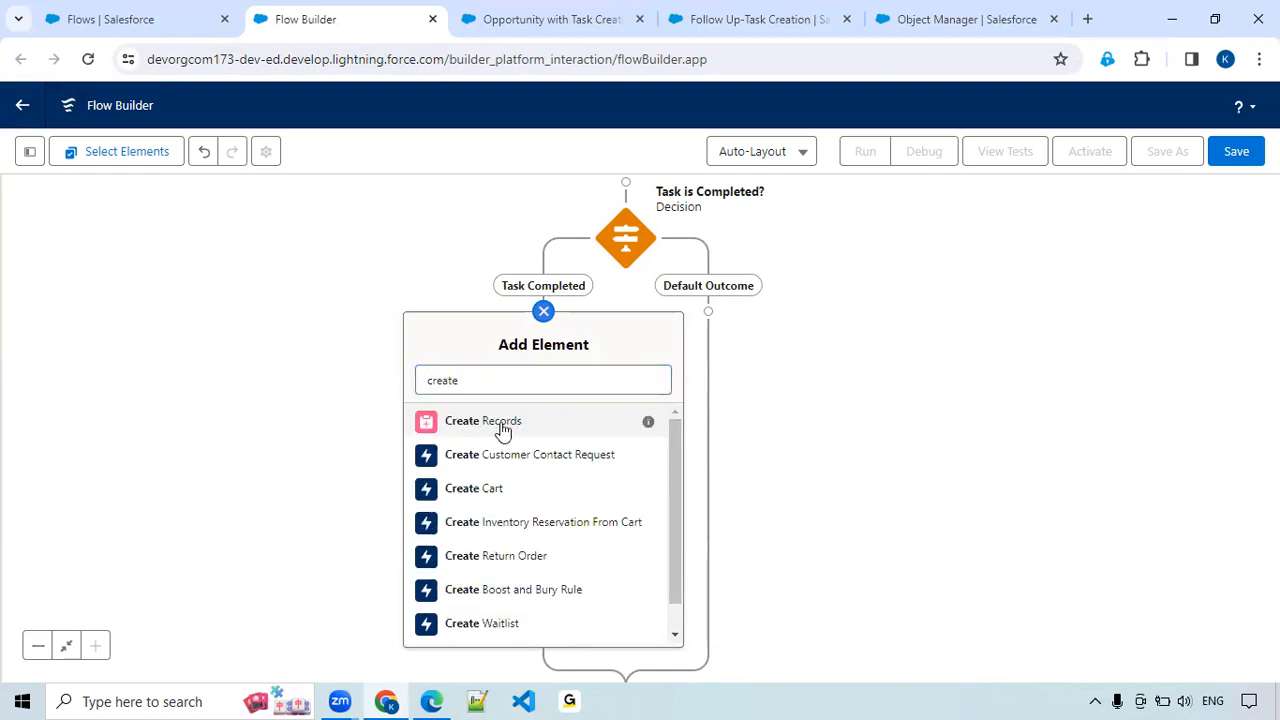
click(503, 430)
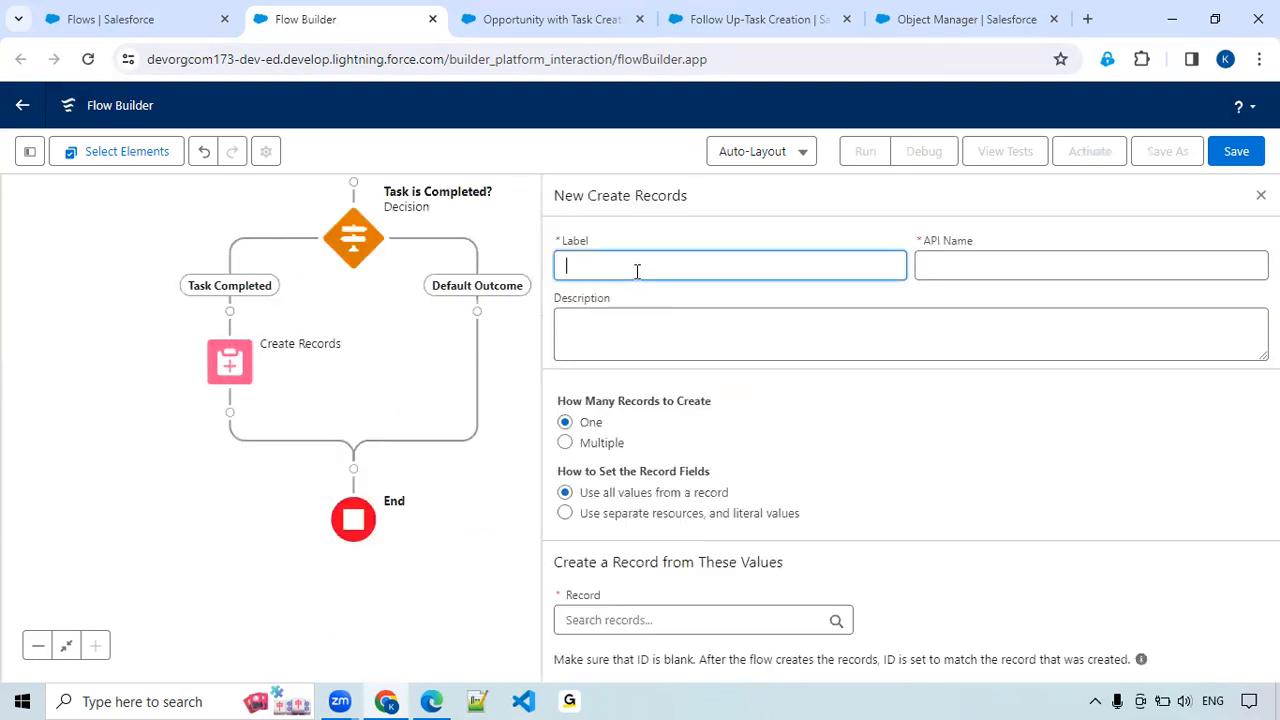
text(Create a New Task)
key(Tab)
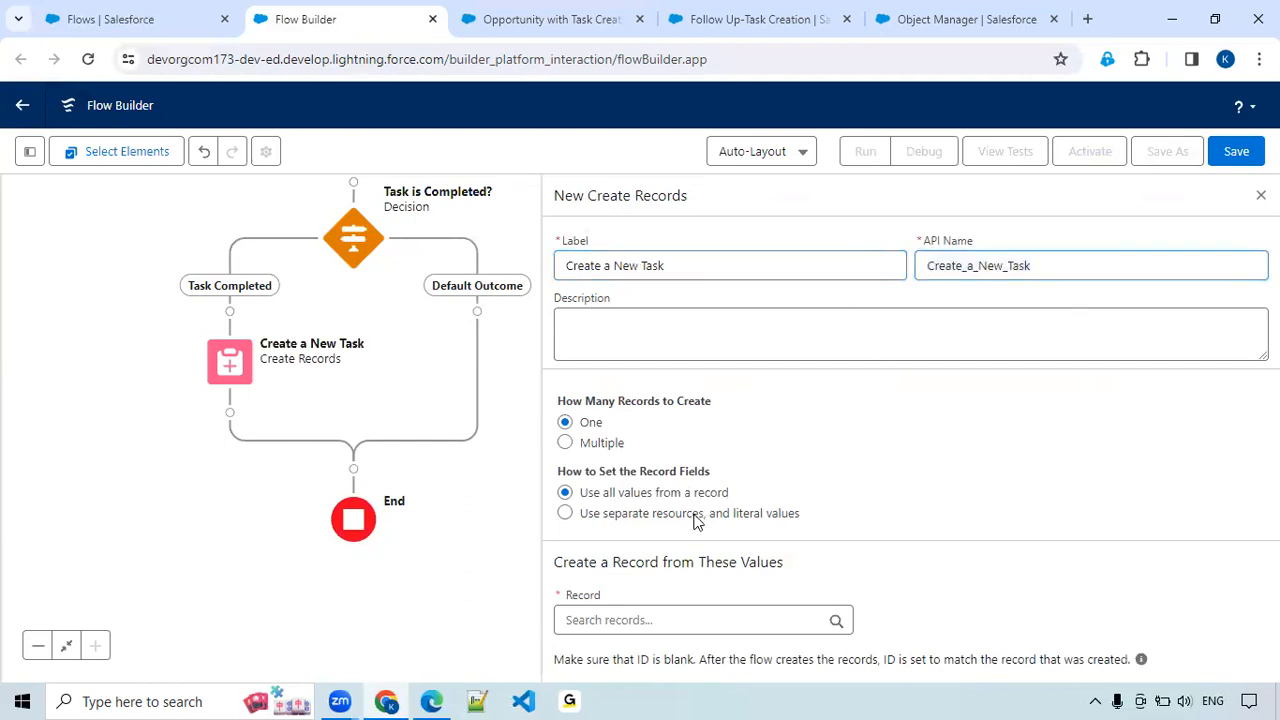
Set the record fields to use separate resources and literal values, and choose Task as the object to create.
click(697, 515)
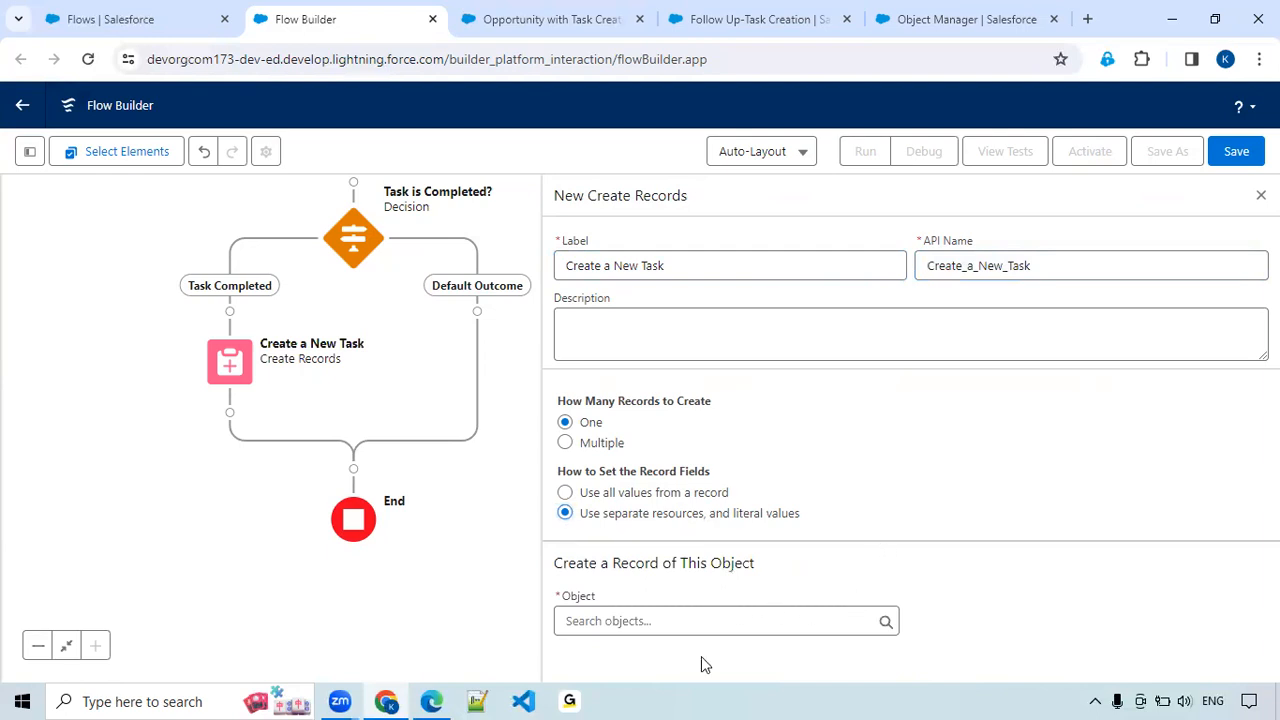
click(676, 621)
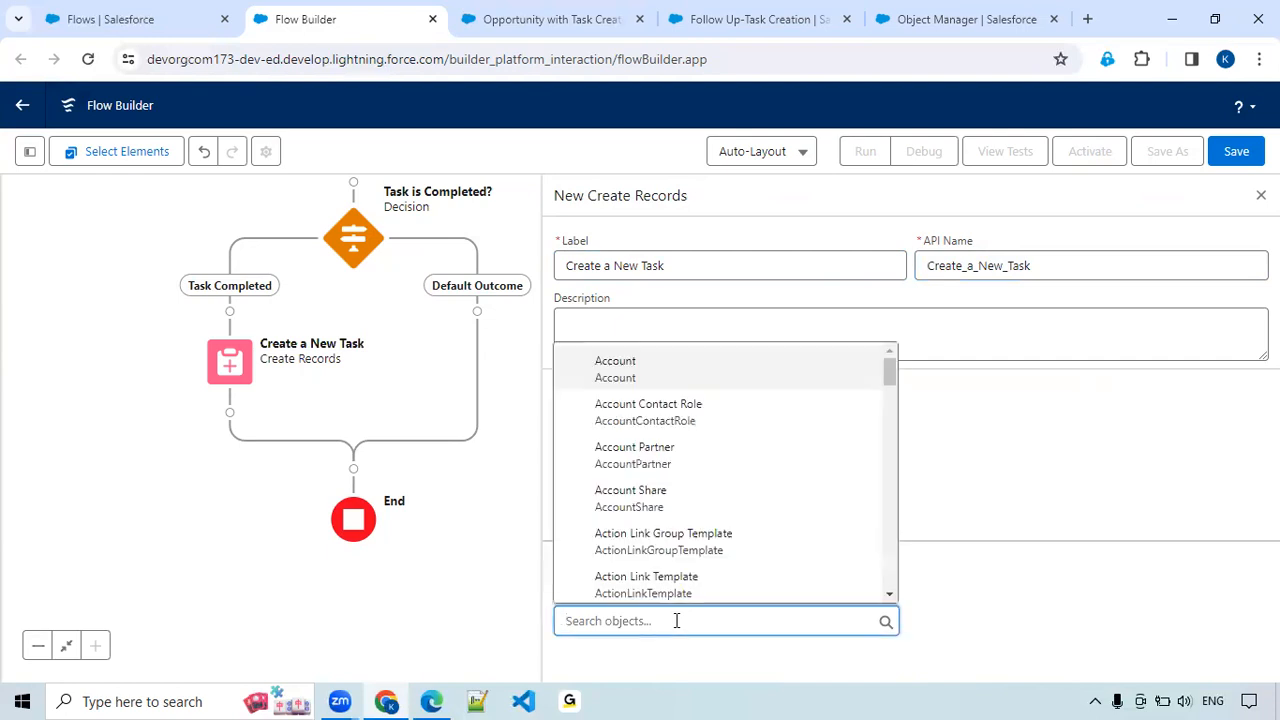
text(Task)
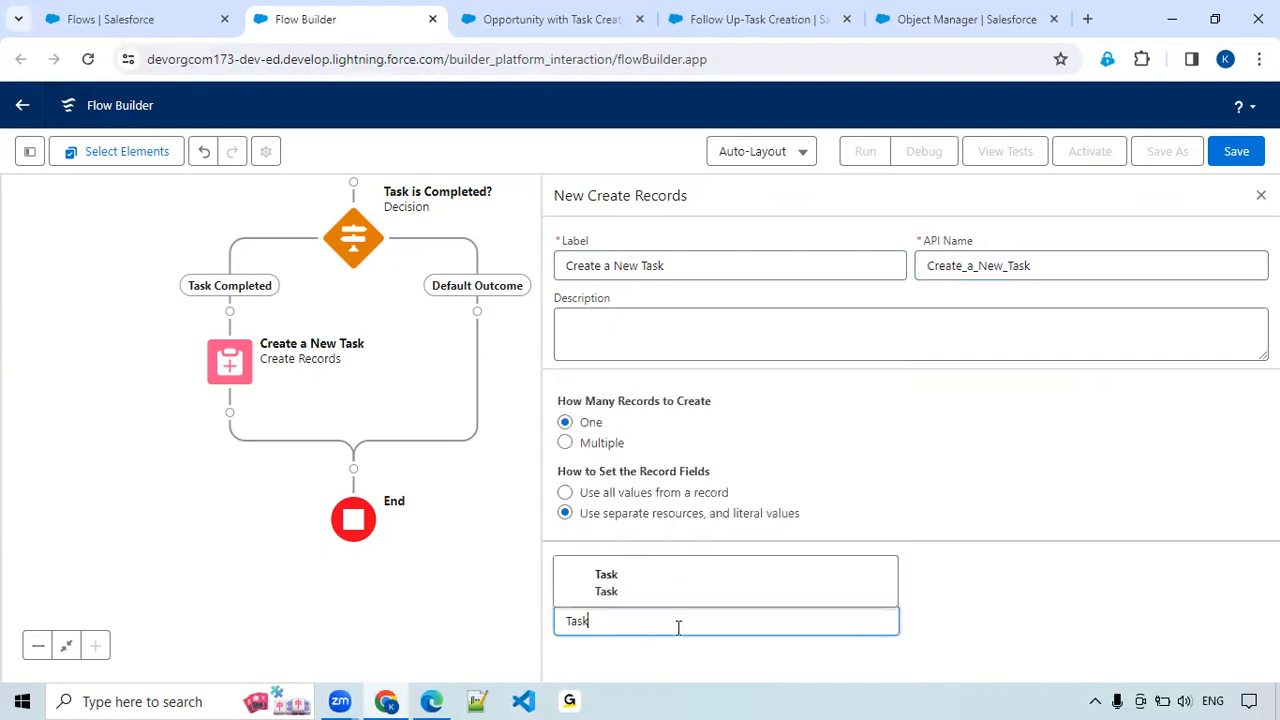
click(679, 598)
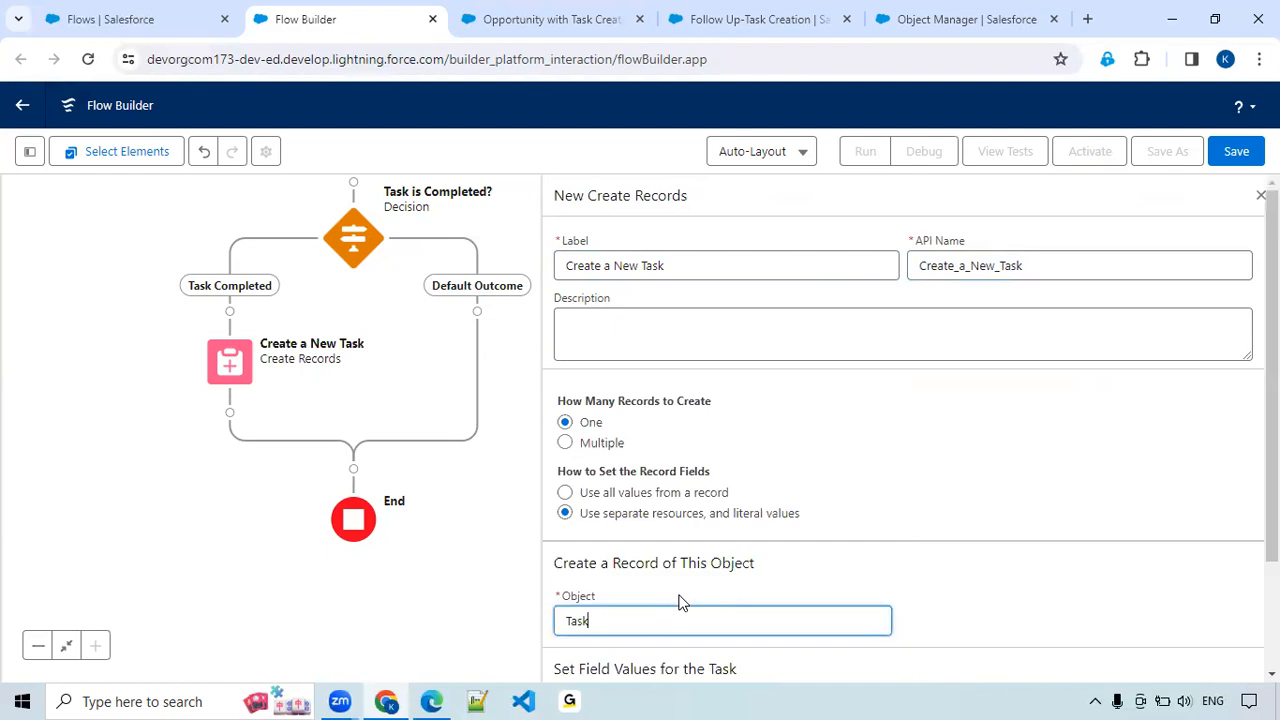
Consult the Task Object Fields slide and set the new task's OwnerId to $Record > Assigned To ID.
scroll(845, 556, down, 1)
scroll(845, 556, down, 1)
click(661, 583)
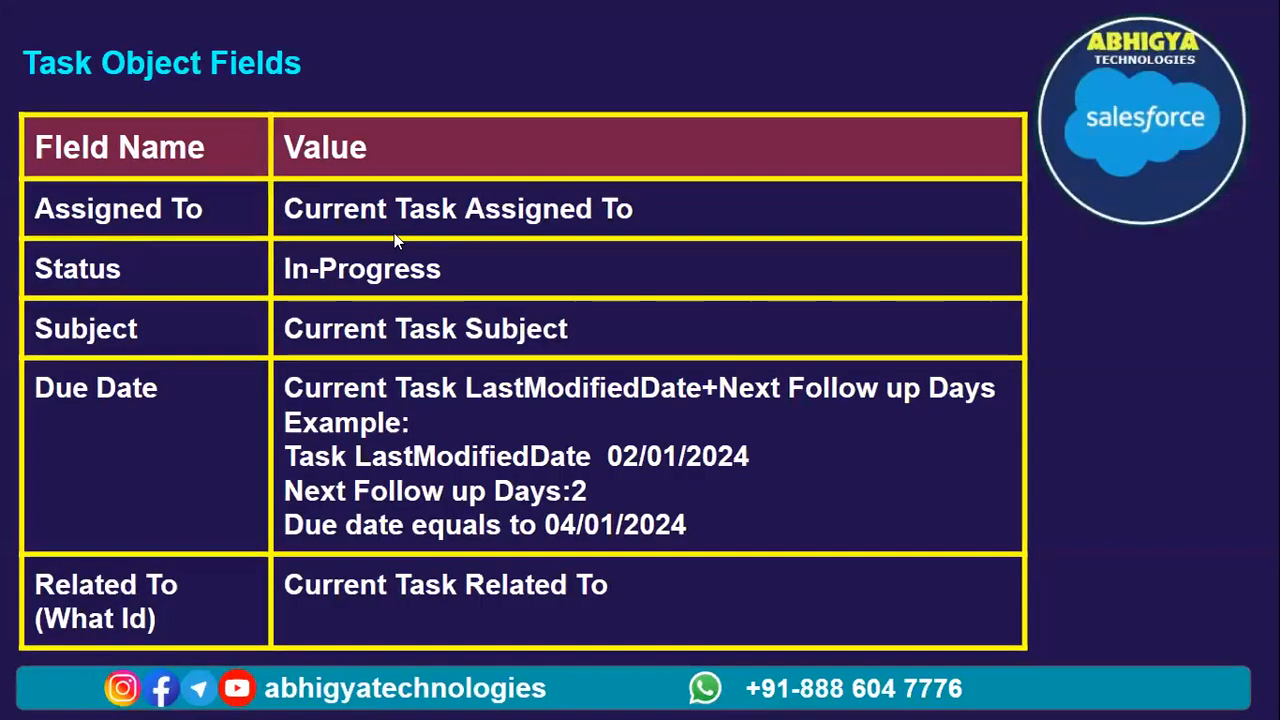
mouse_move(440, 700)
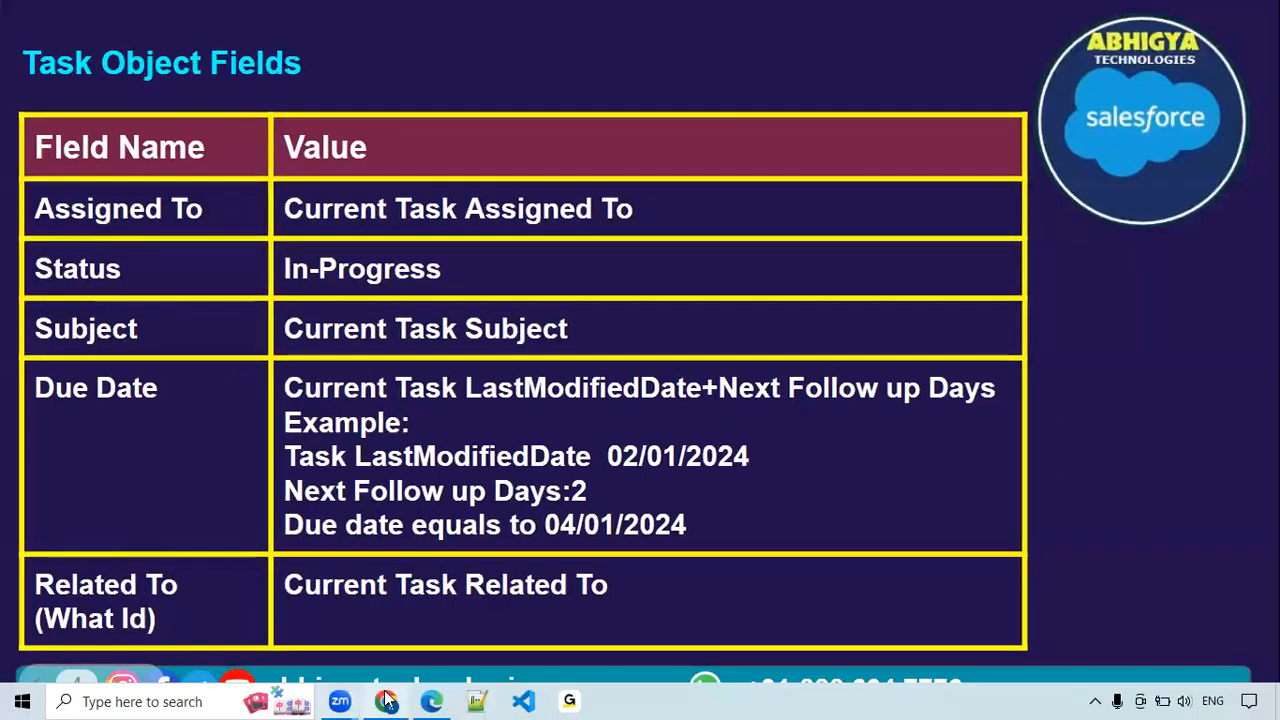
click(386, 700)
click(638, 576)
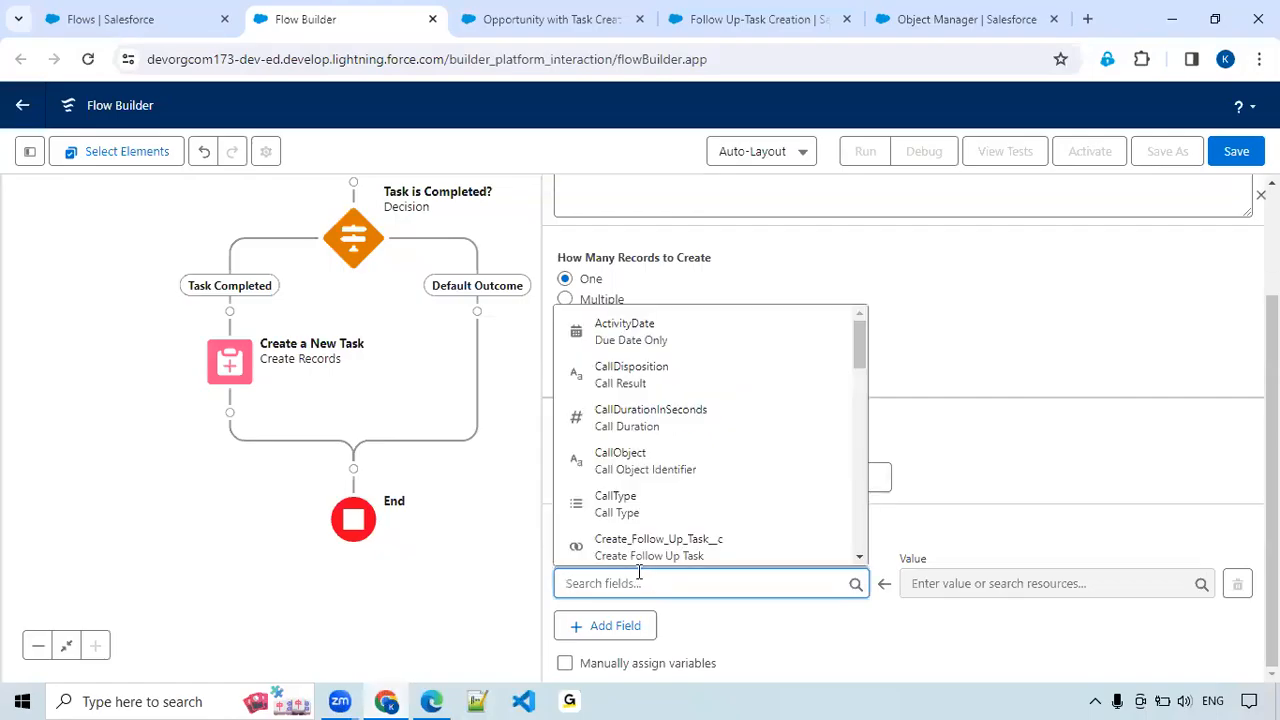
text(Ow)
click(645, 555)
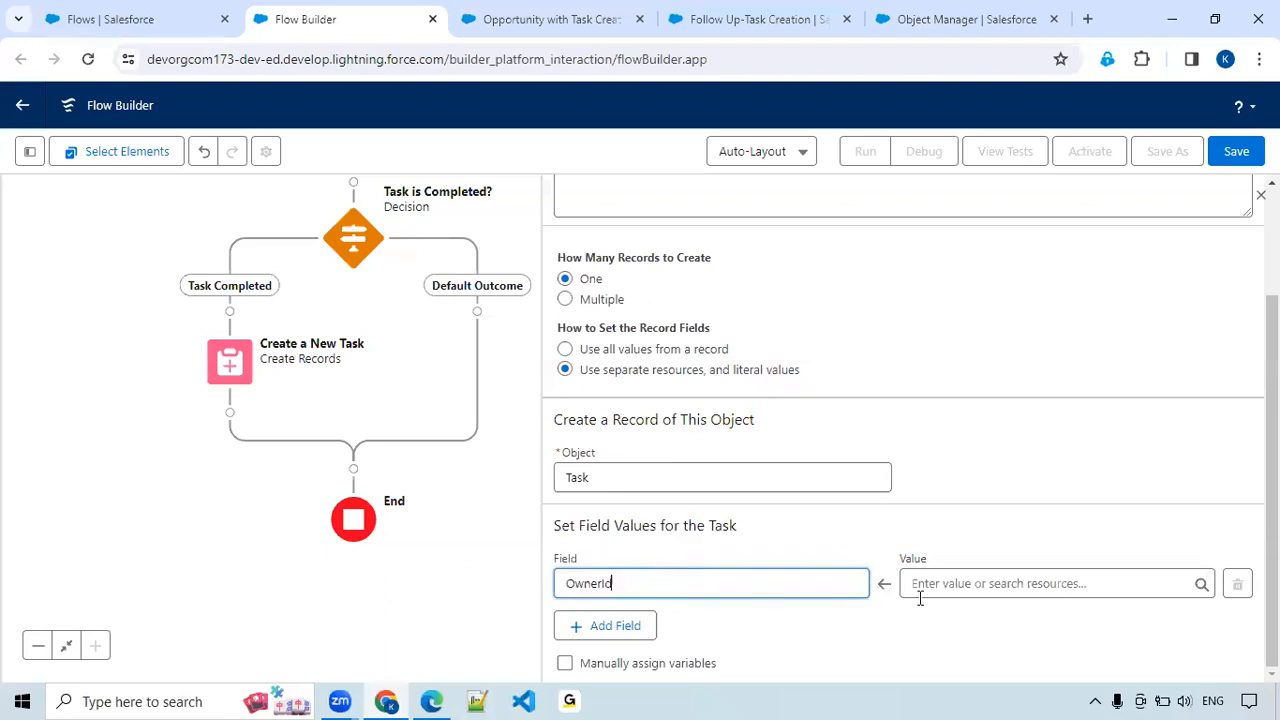
click(1000, 585)
text(tas)
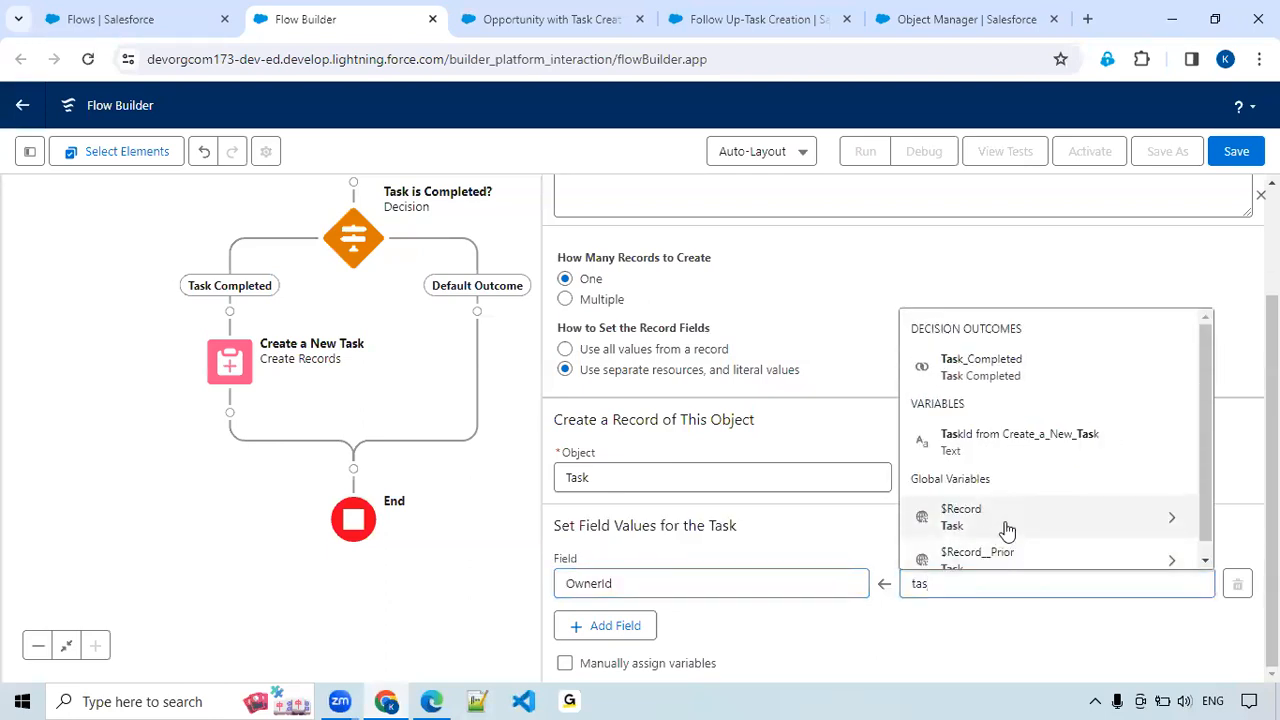
click(1005, 531)
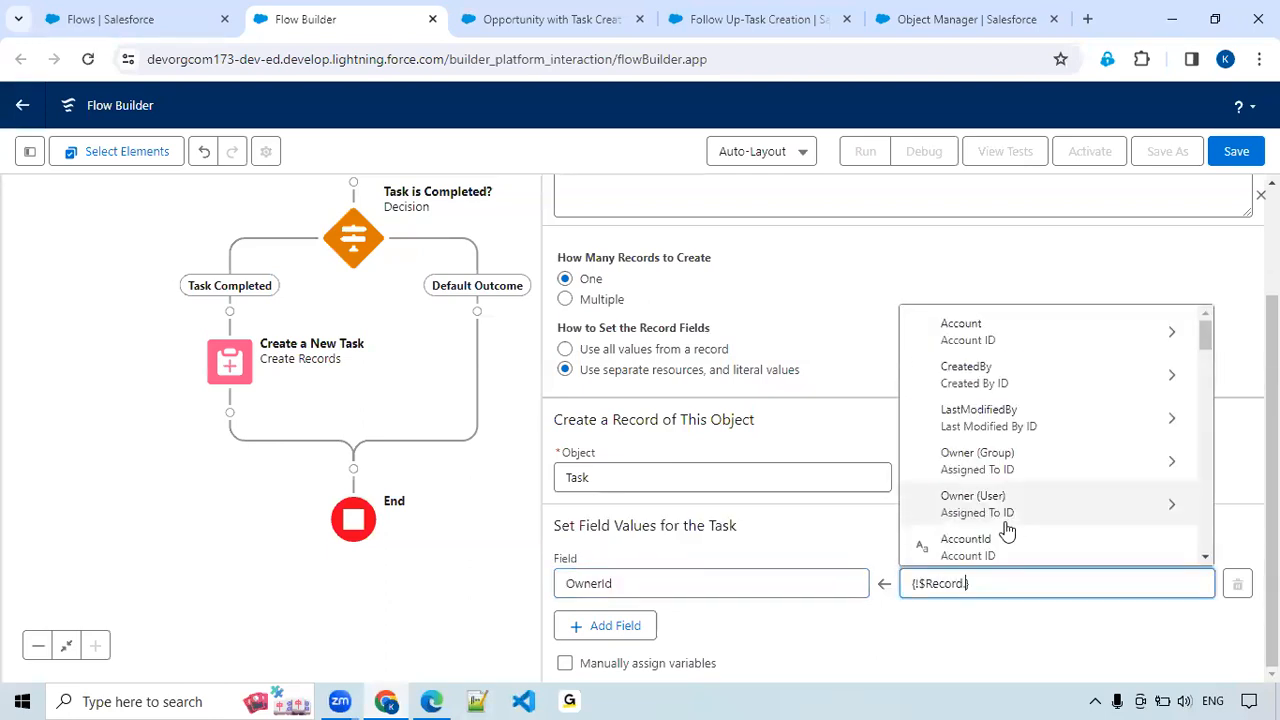
text(ass)
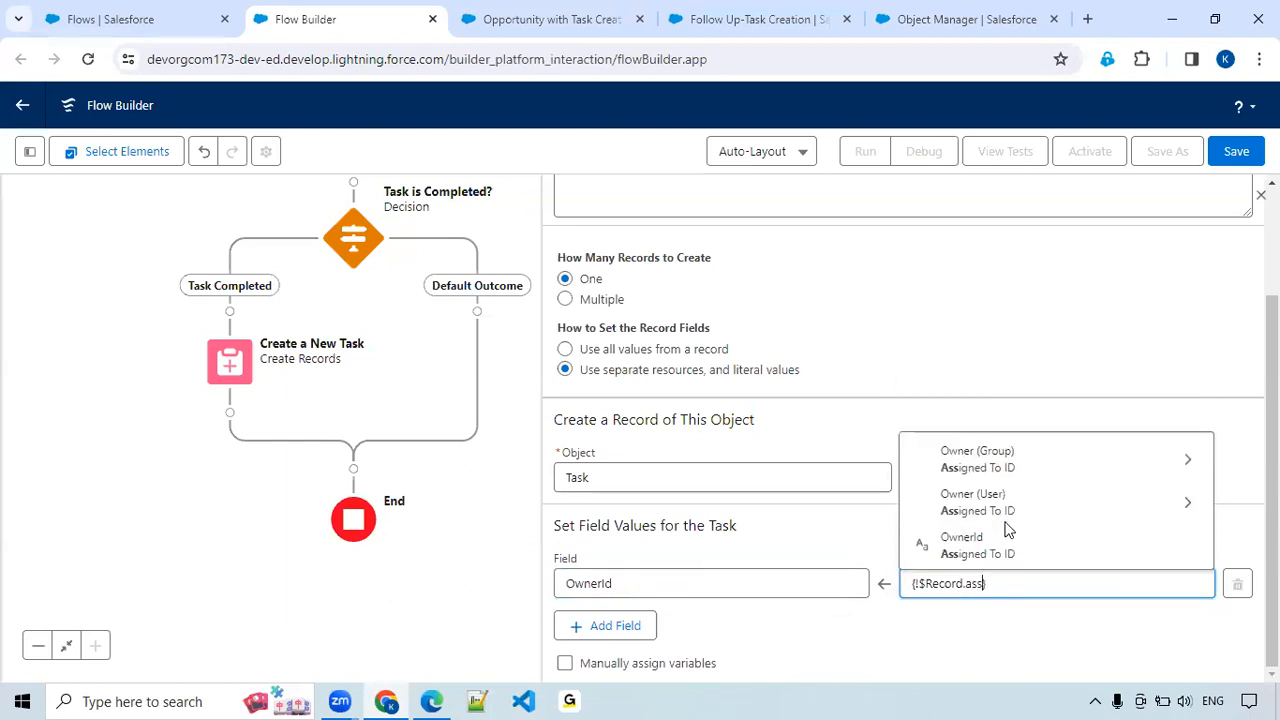
click(980, 548)
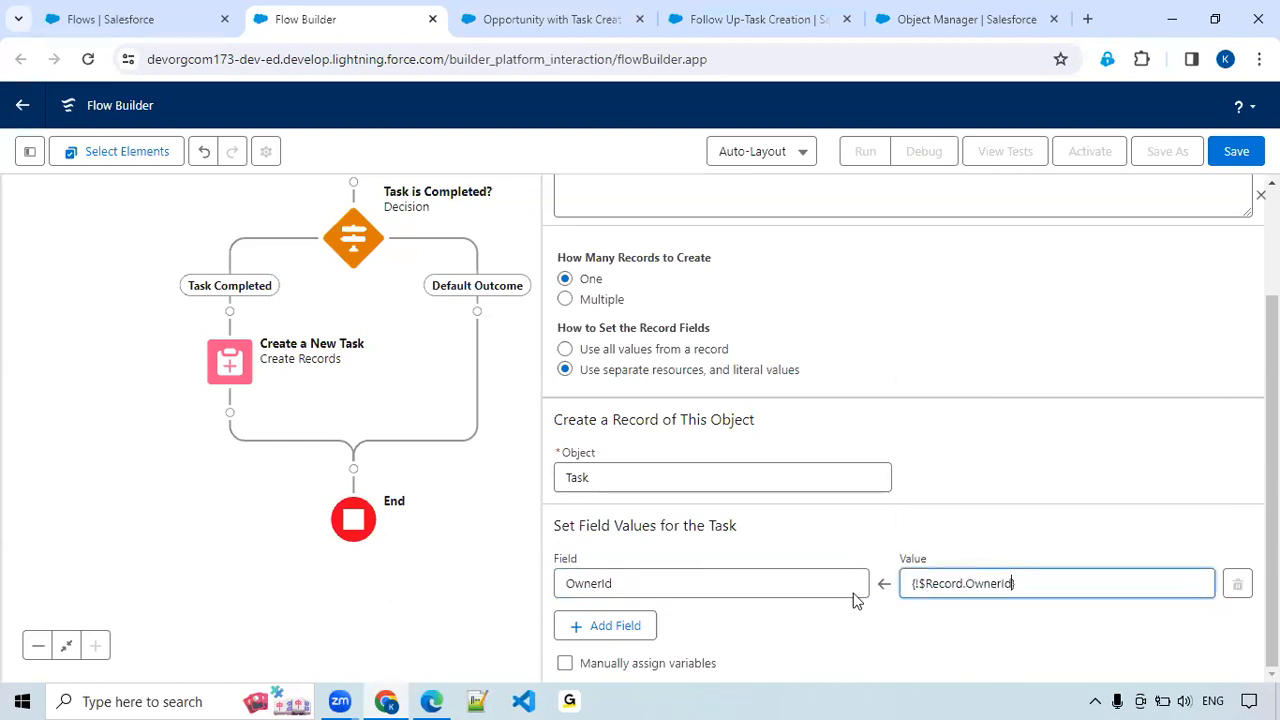
Add a second field assignment that sets the new task's Status to In Progress, following the field list slide.
click(640, 625)
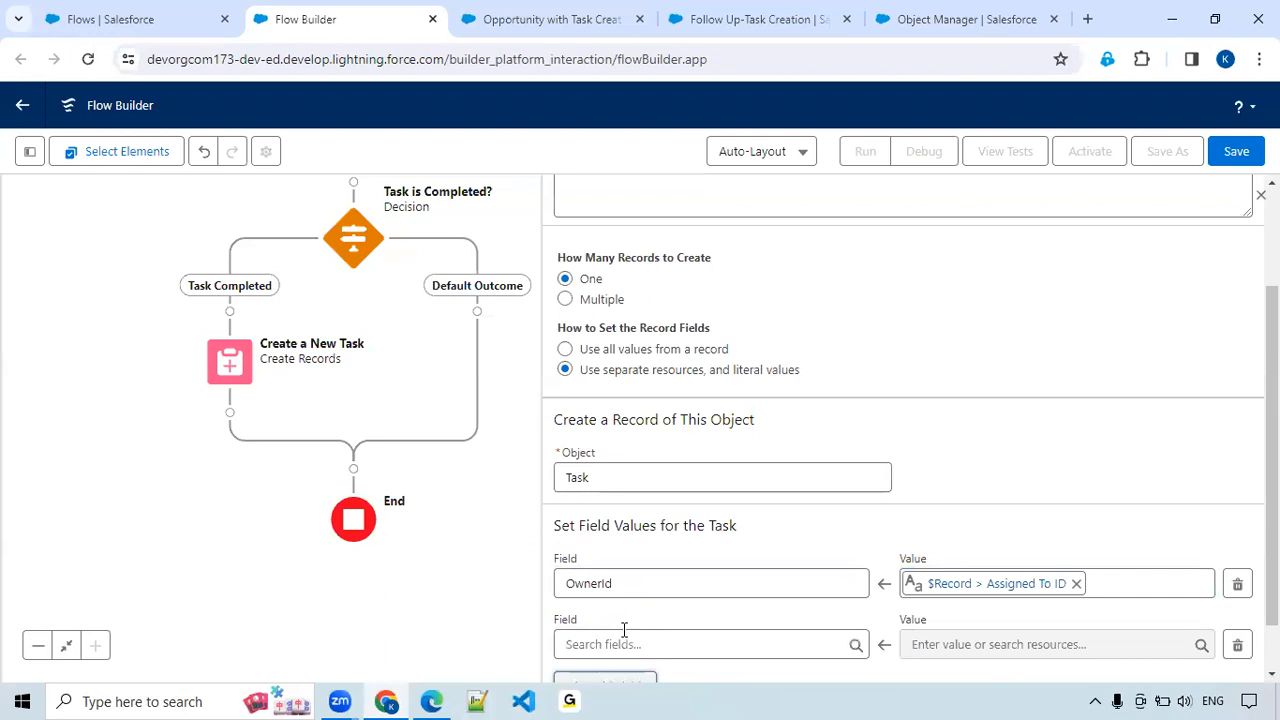
key(alt+Tab)
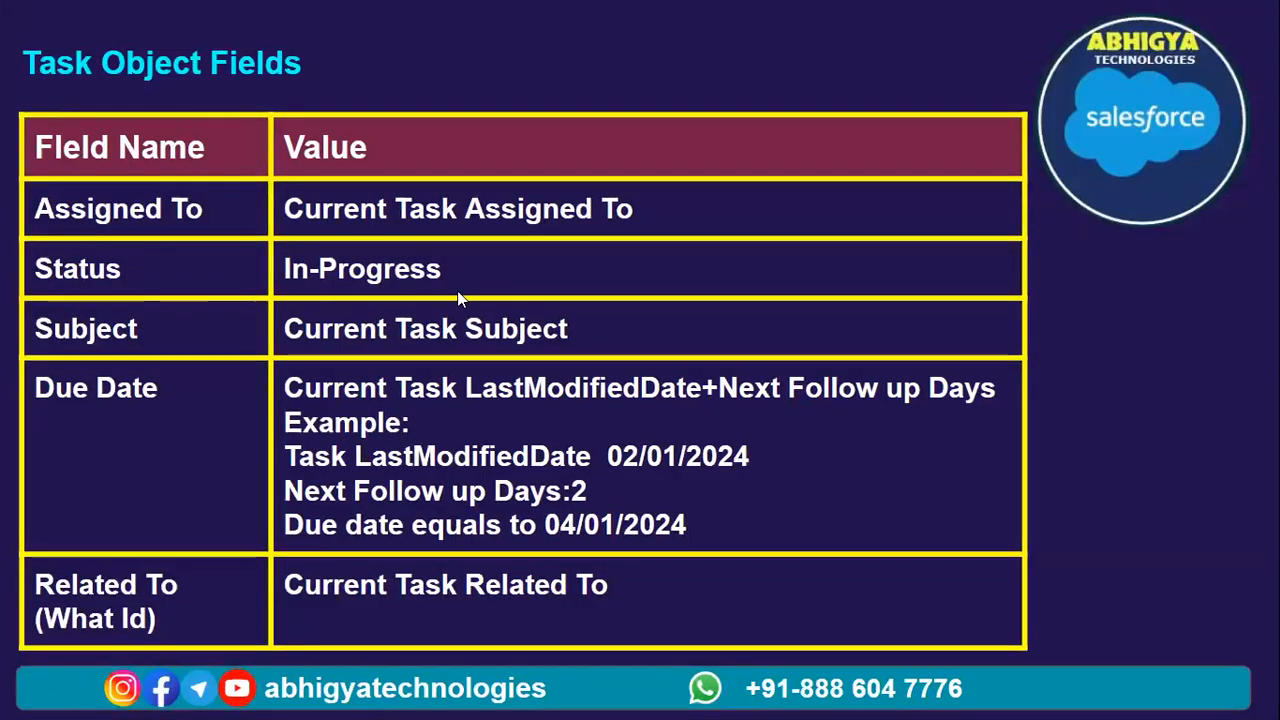
key(alt+Tab)
click(700, 640)
text(Stat)
click(680, 612)
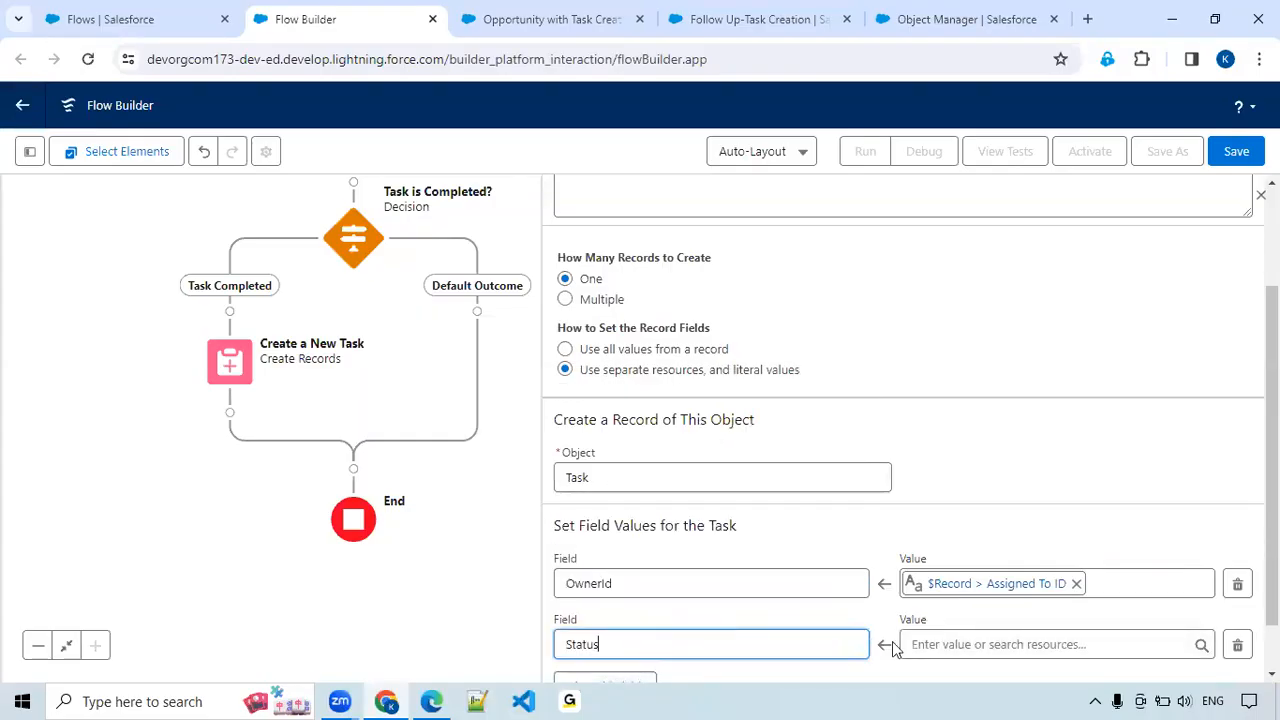
click(1000, 644)
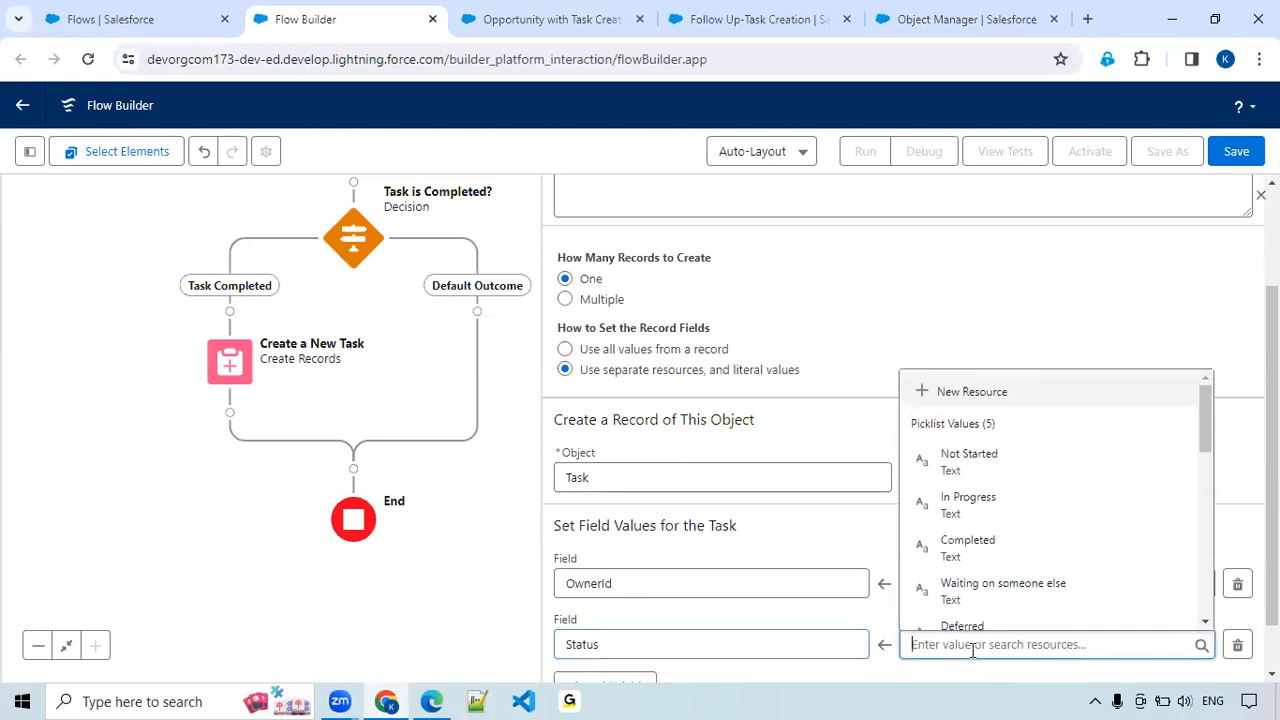
click(965, 497)
Consult the Task Object Fields slide and add a third field assignment for the new task's Subject field.
scroll(566, 583, down, 1)
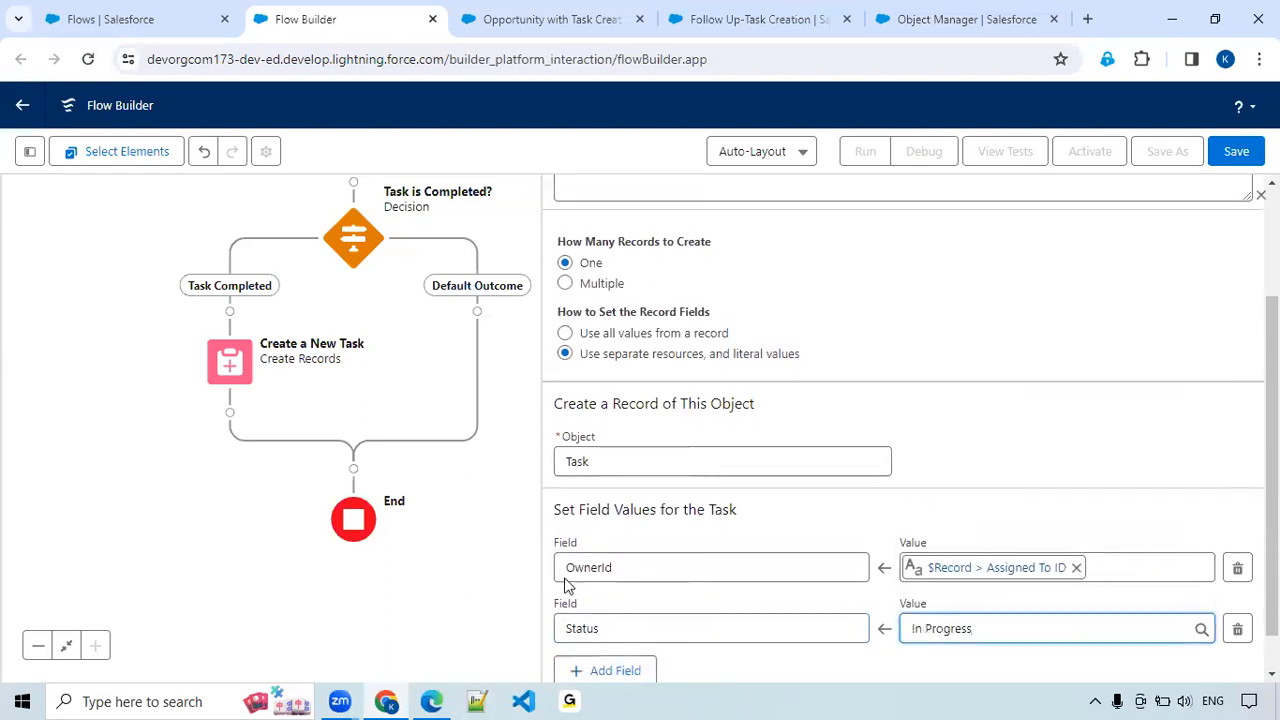
click(600, 626)
click(600, 628)
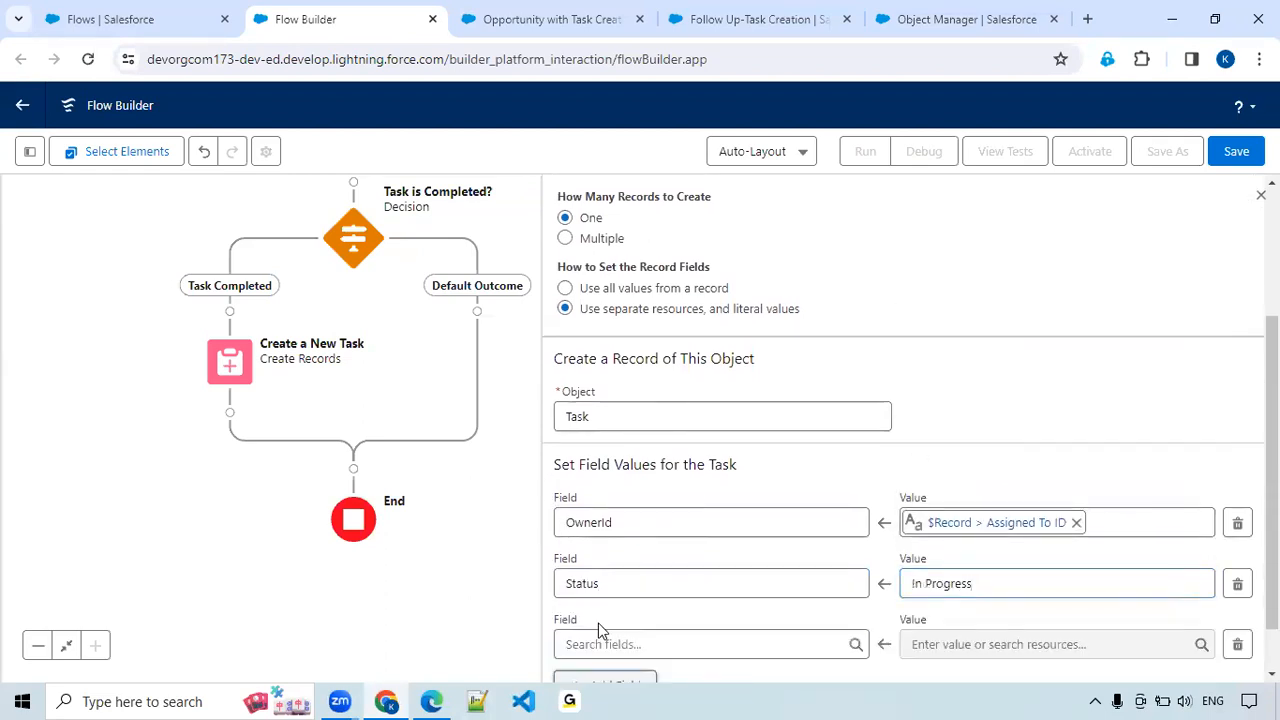
scroll(649, 557, down, 1)
key(alt+Tab)
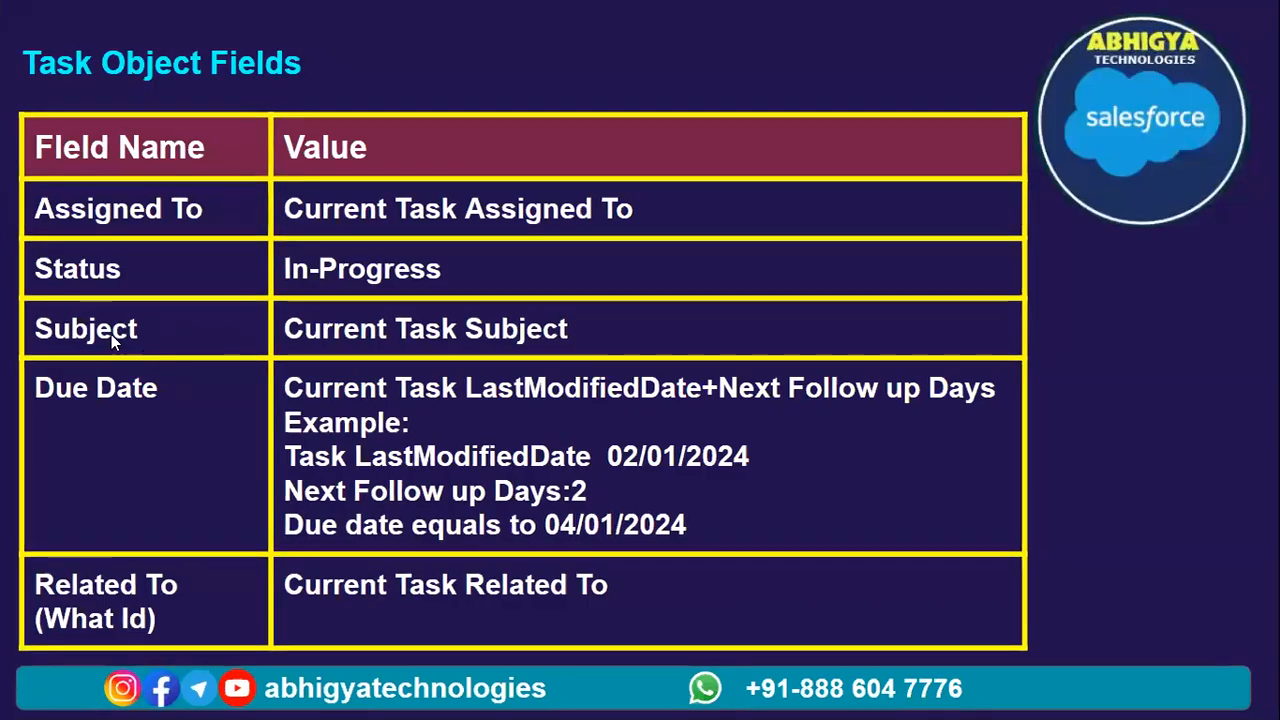
key(alt+Tab)
key(alt+Tab)
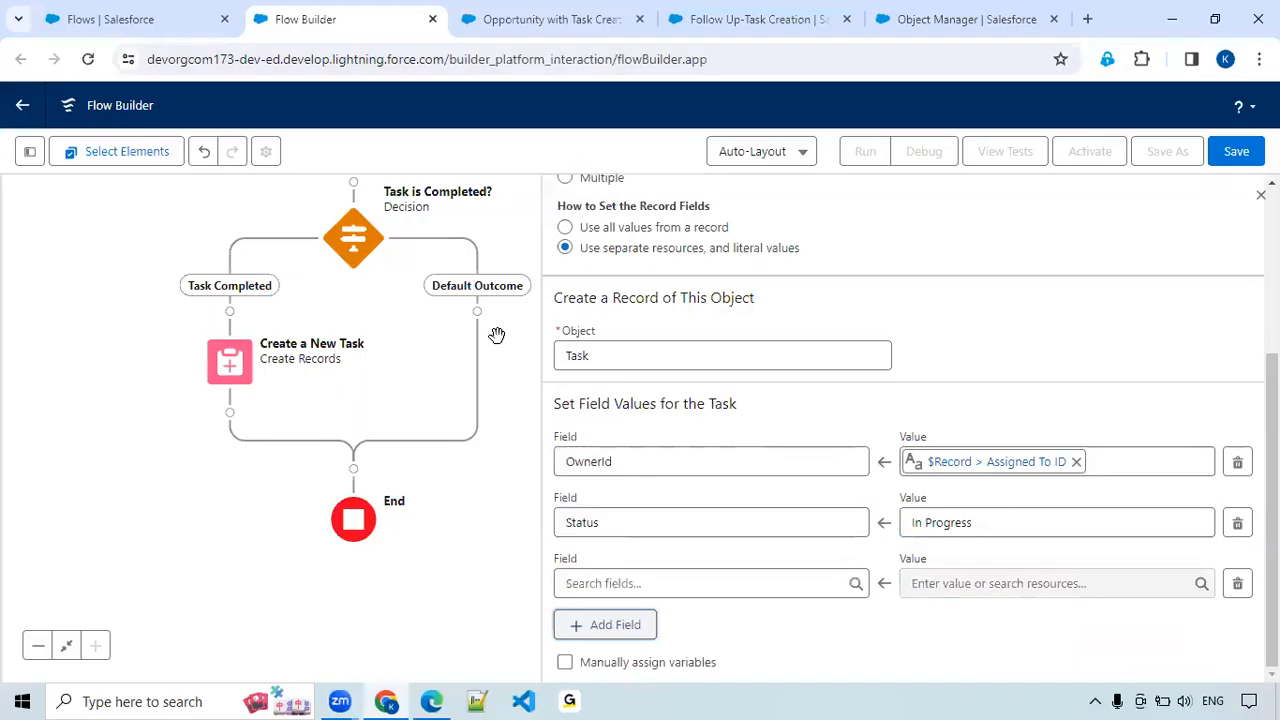
click(717, 580)
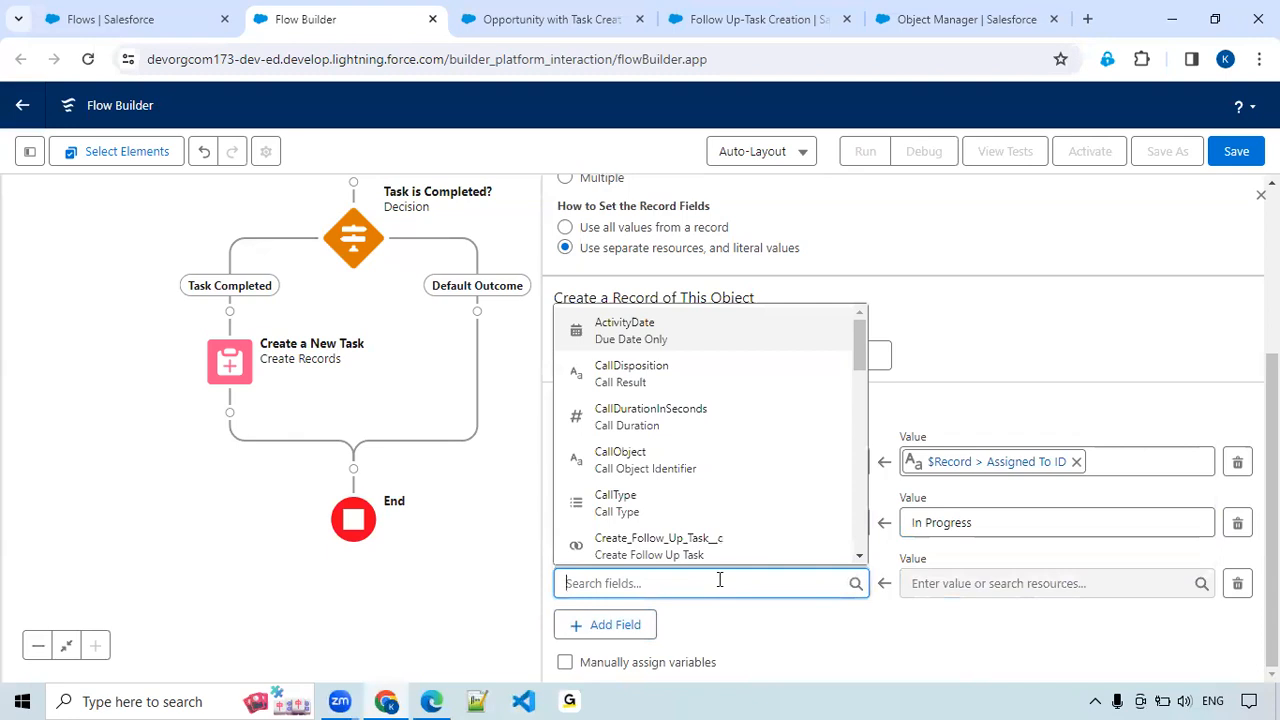
text(Su)
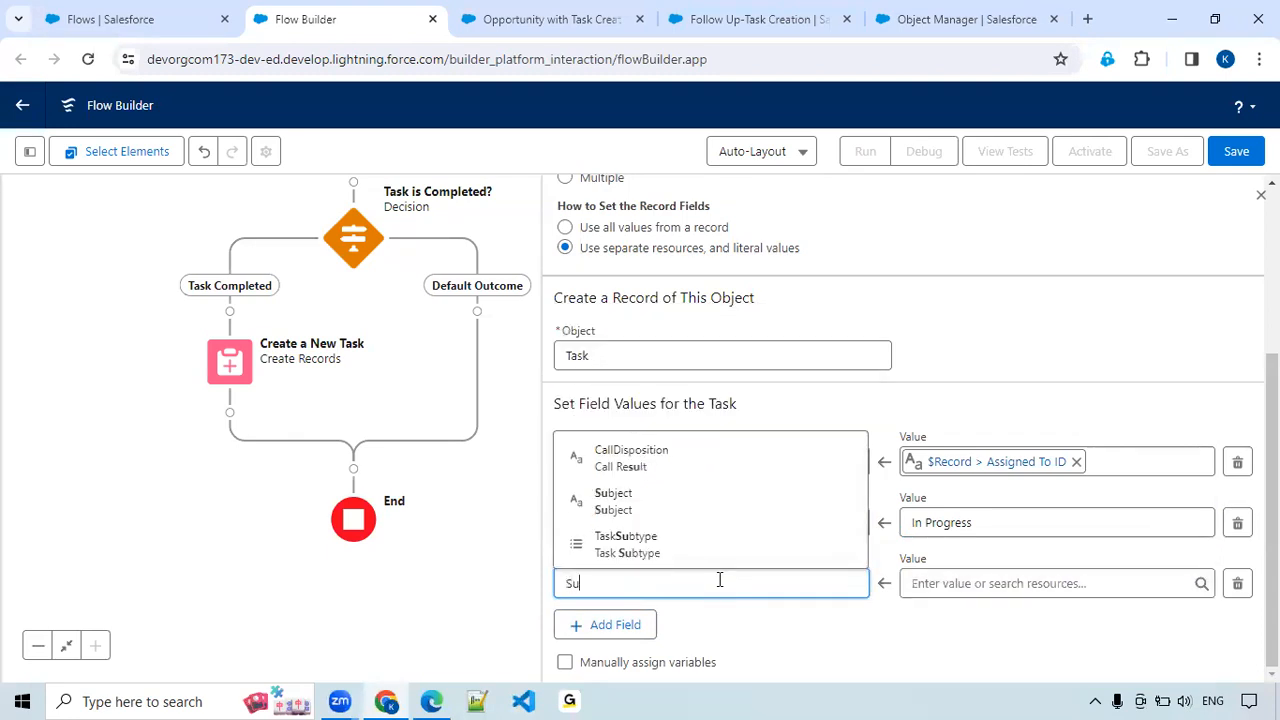
click(680, 508)
Set the value of the new task's Subject to $Record > Subject.
click(995, 583)
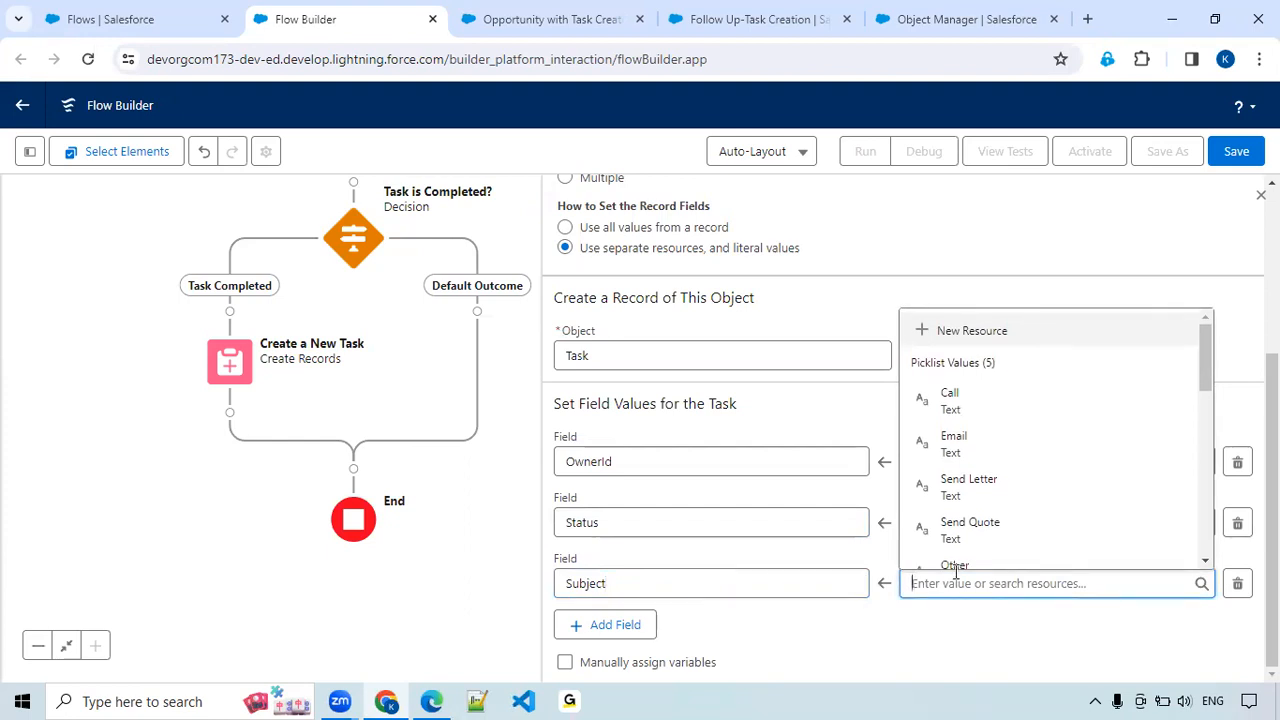
text(ta)
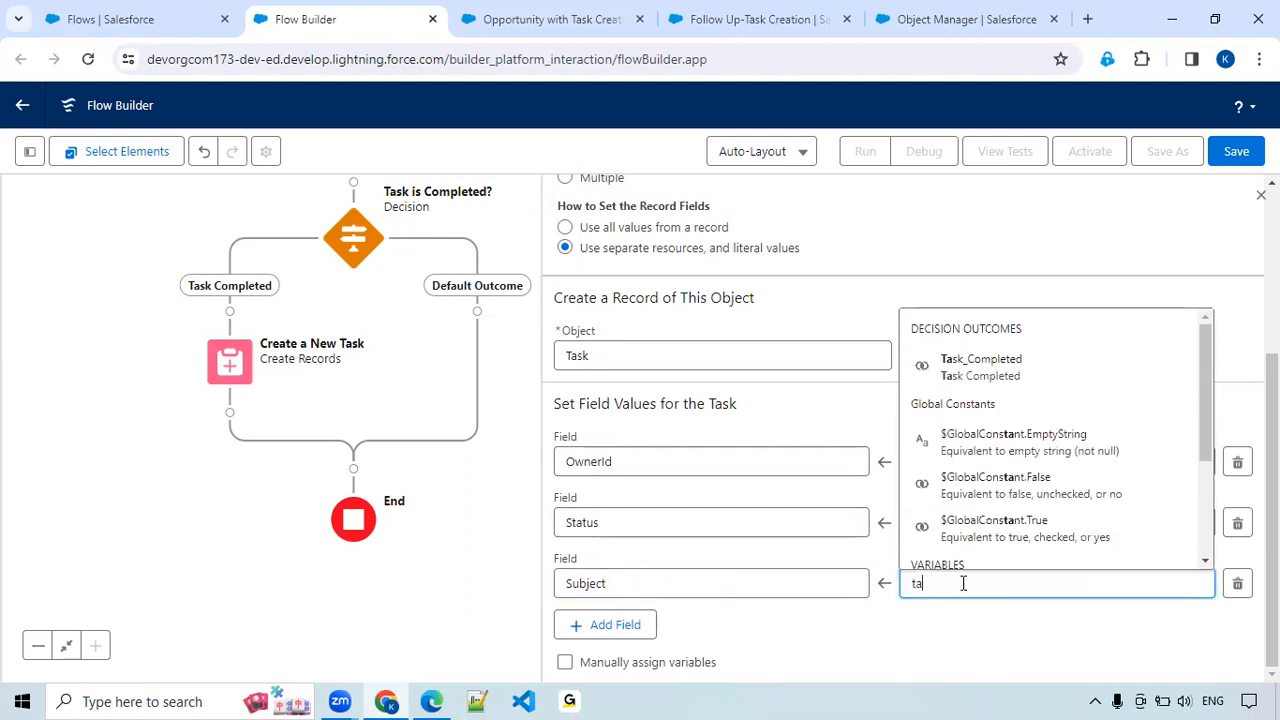
text(sk)
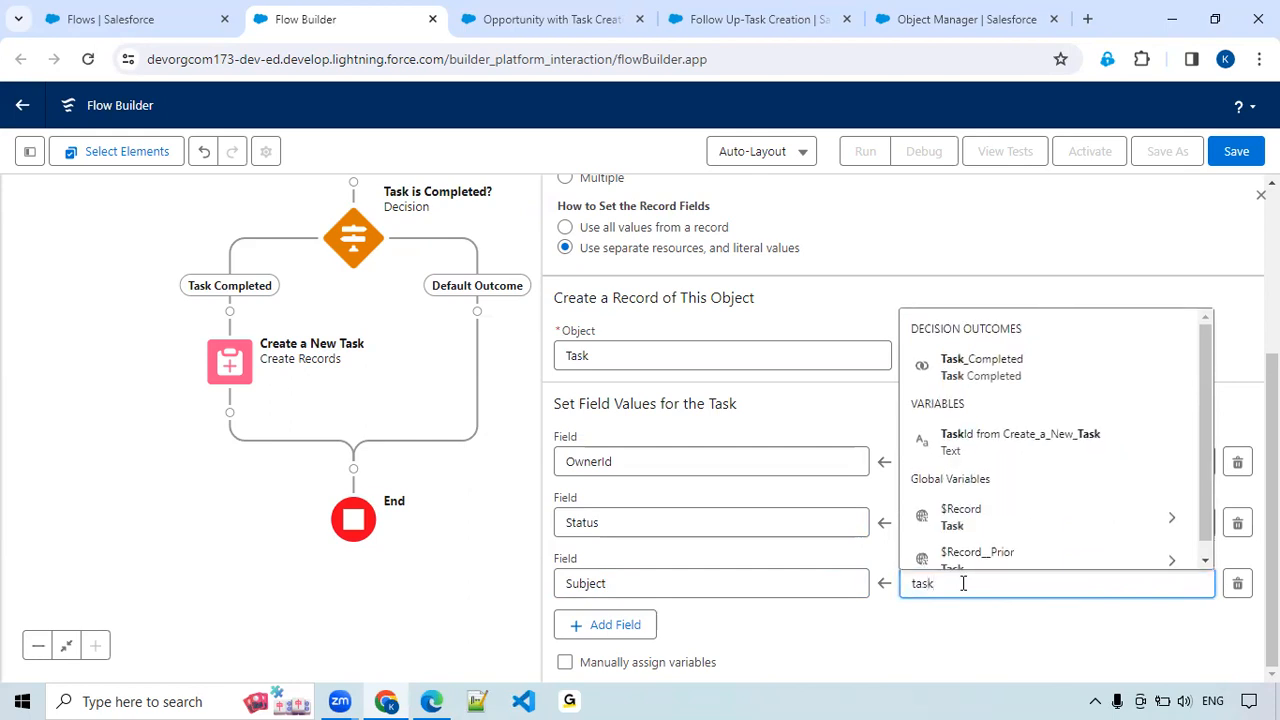
click(980, 517)
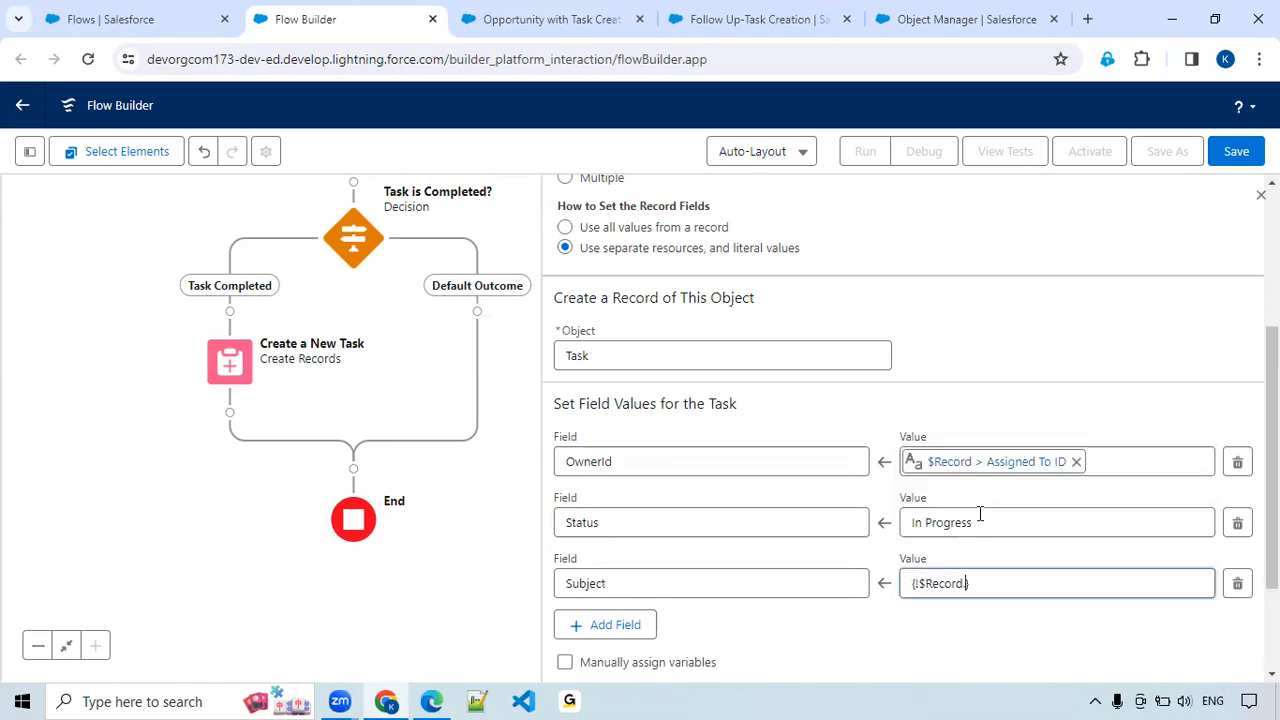
text(Sub)
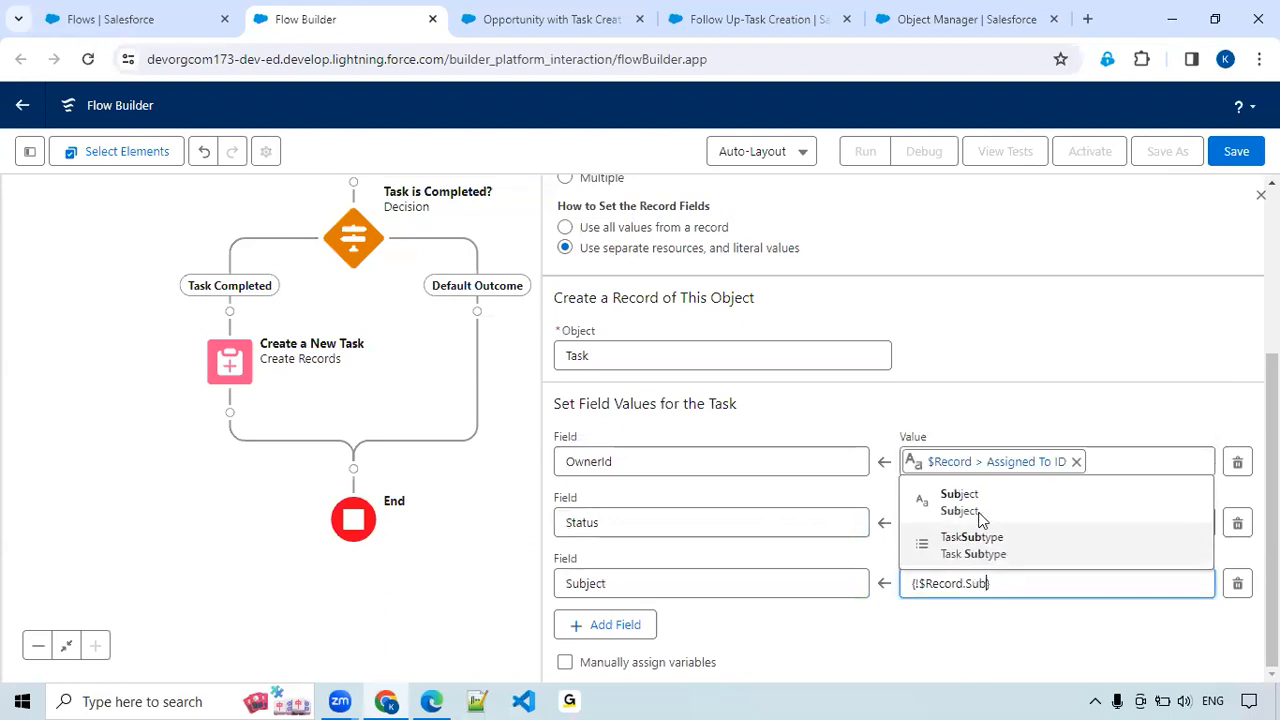
click(979, 513)
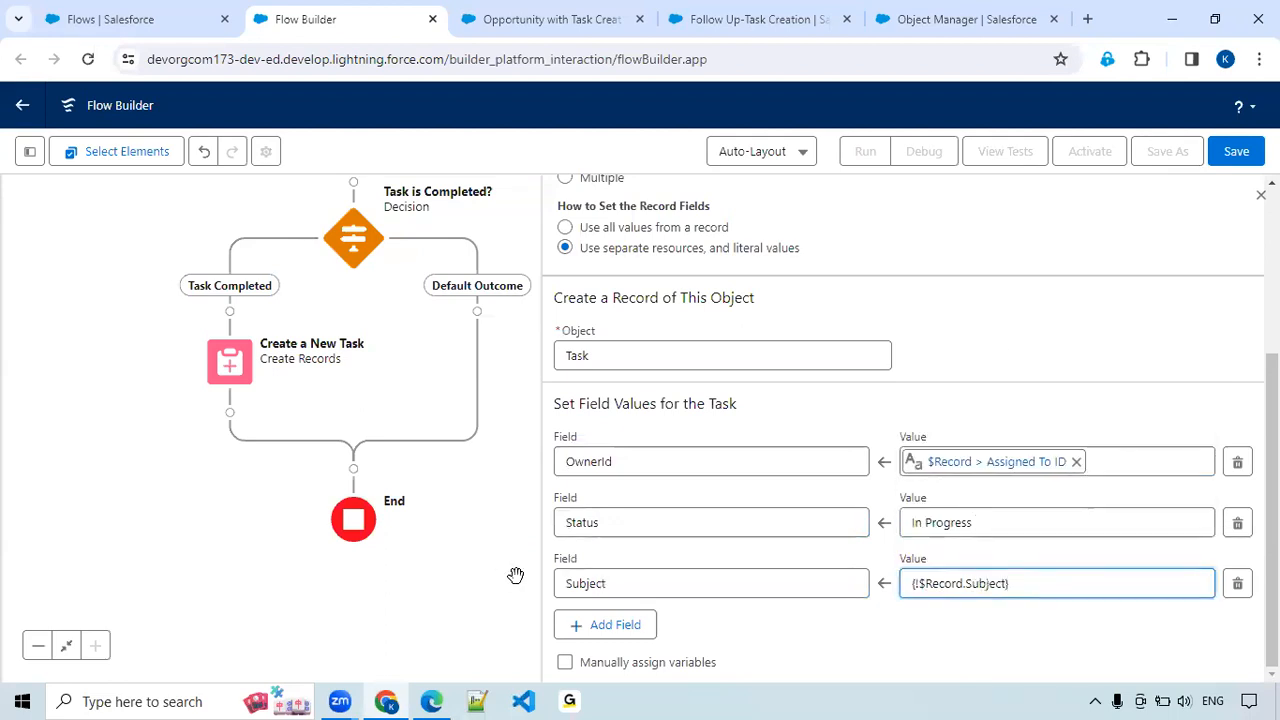
Add a fourth field assignment for ActivityDate (Due Date Only), following the Task Object Fields slide.
click(620, 638)
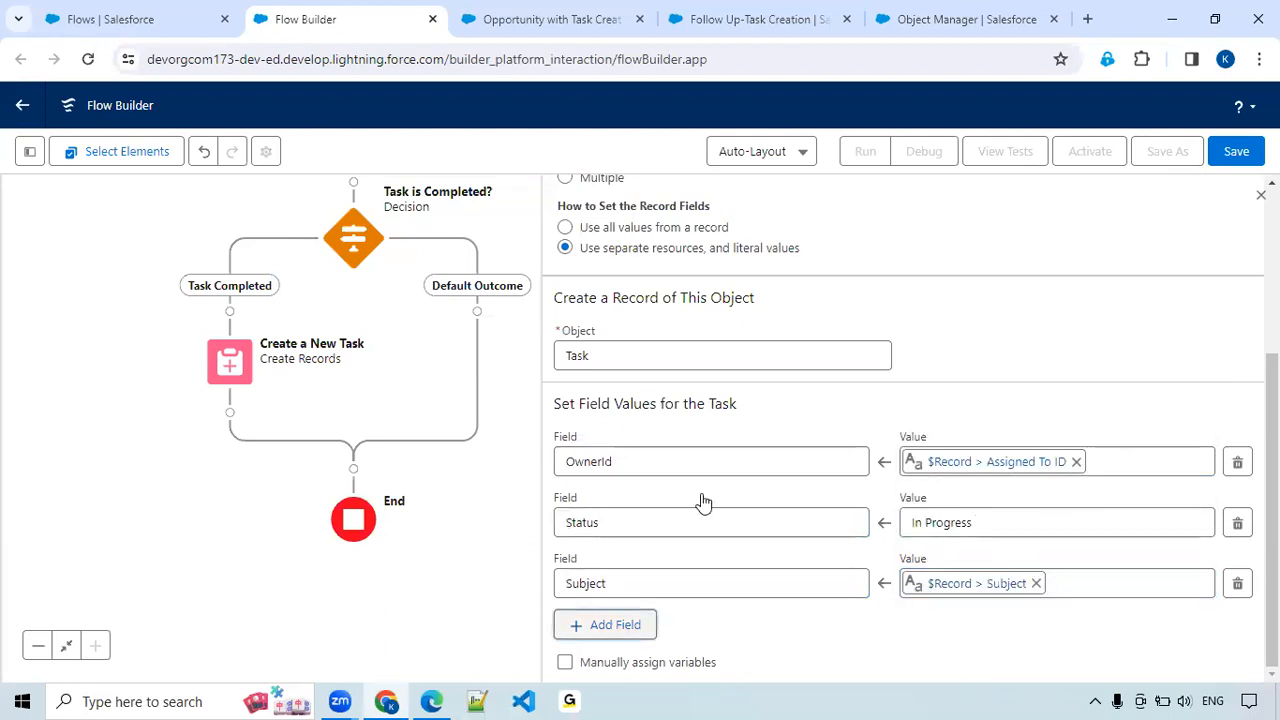
key(alt+Tab)
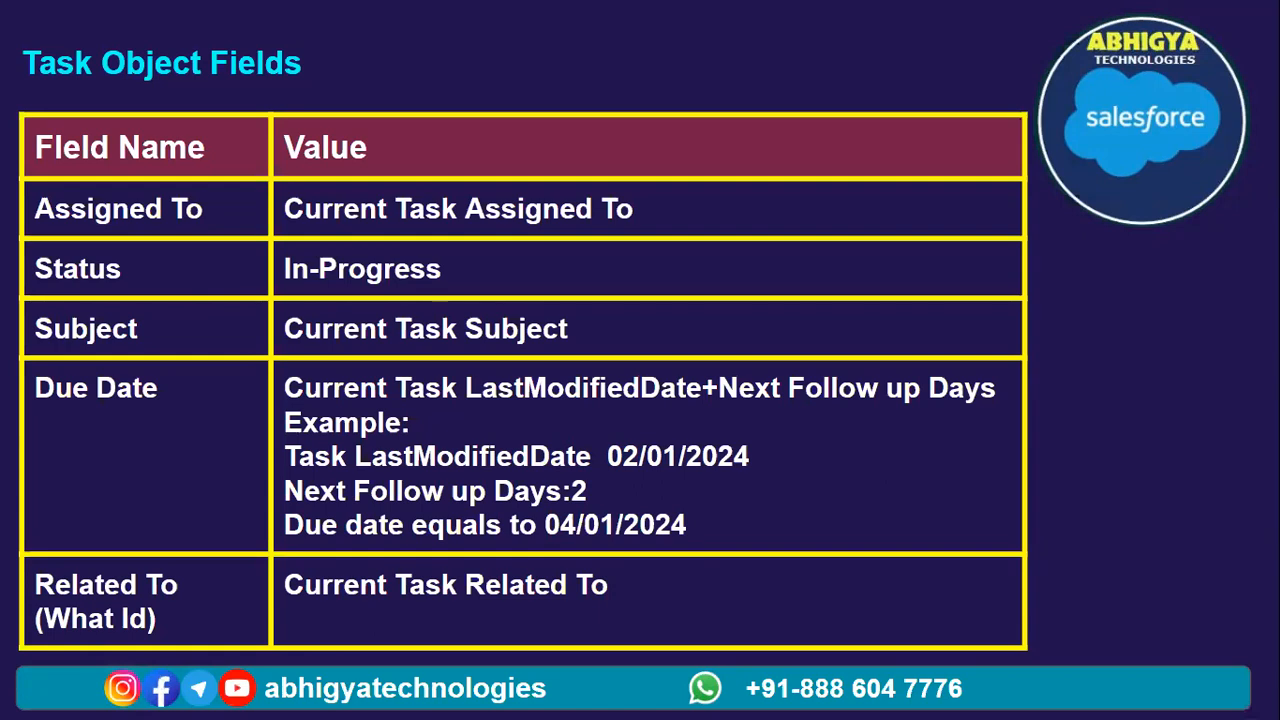
key(alt+Tab)
click(600, 643)
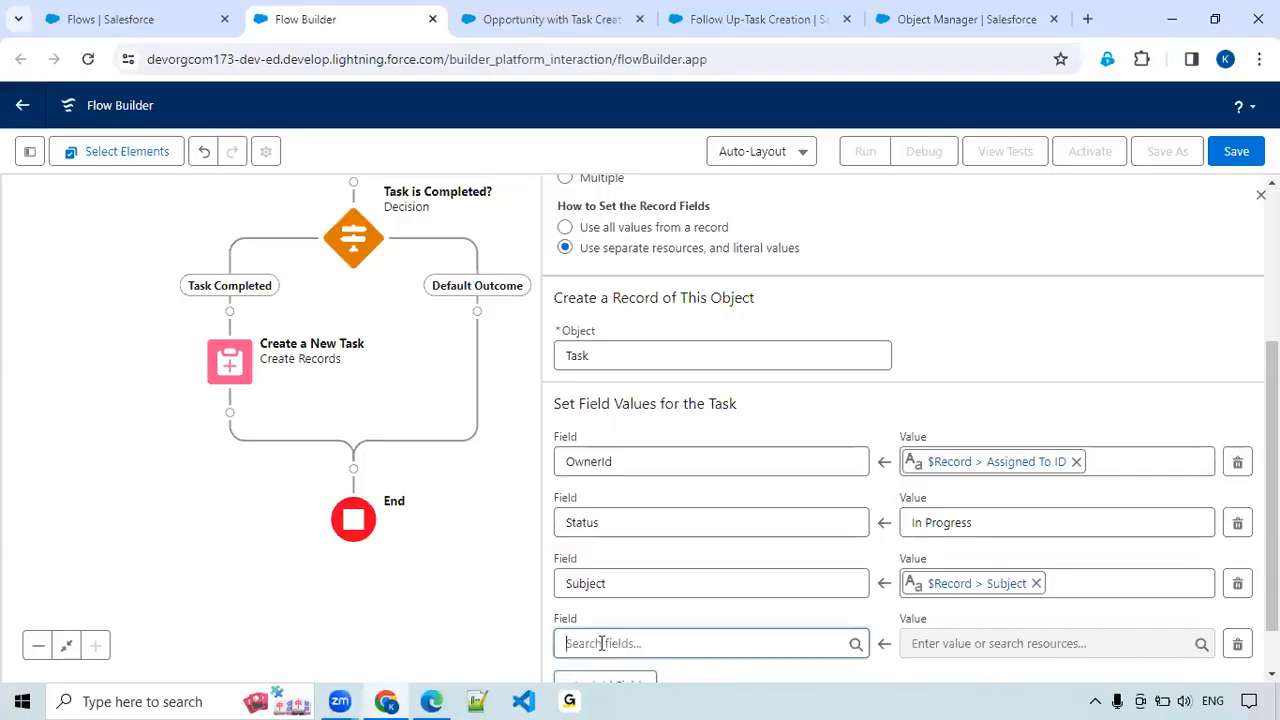
text(Due)
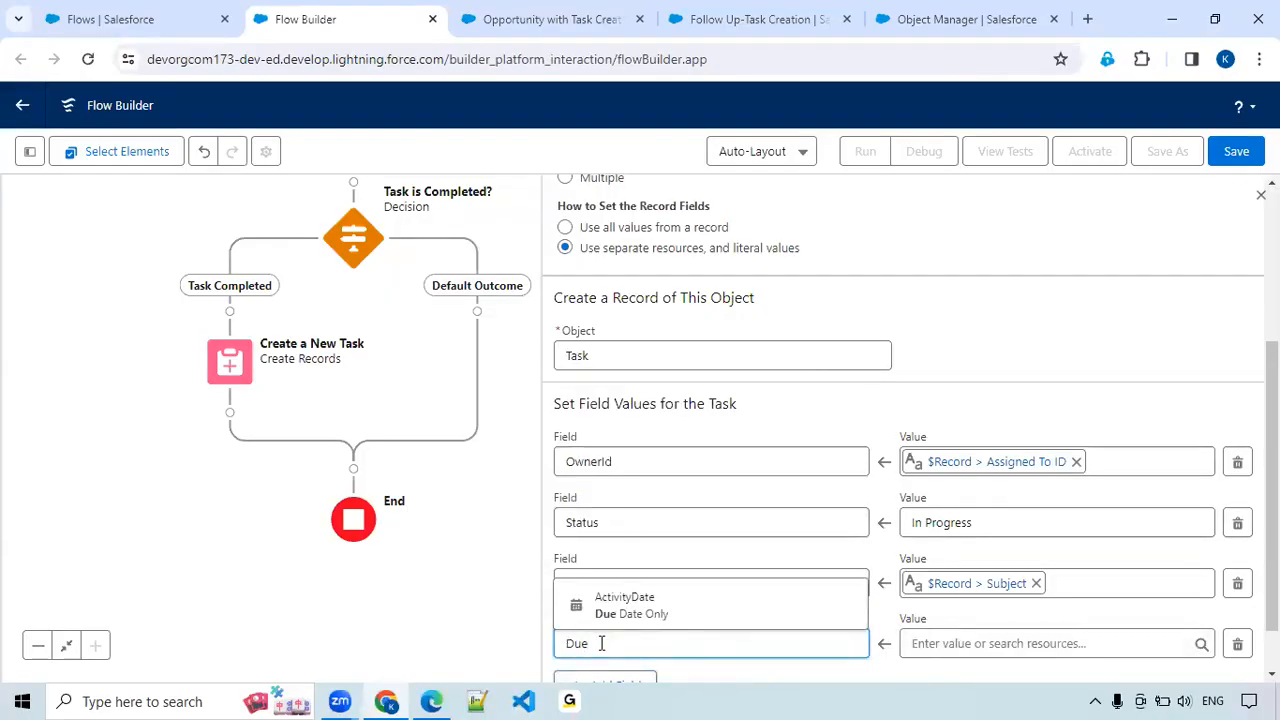
click(651, 609)
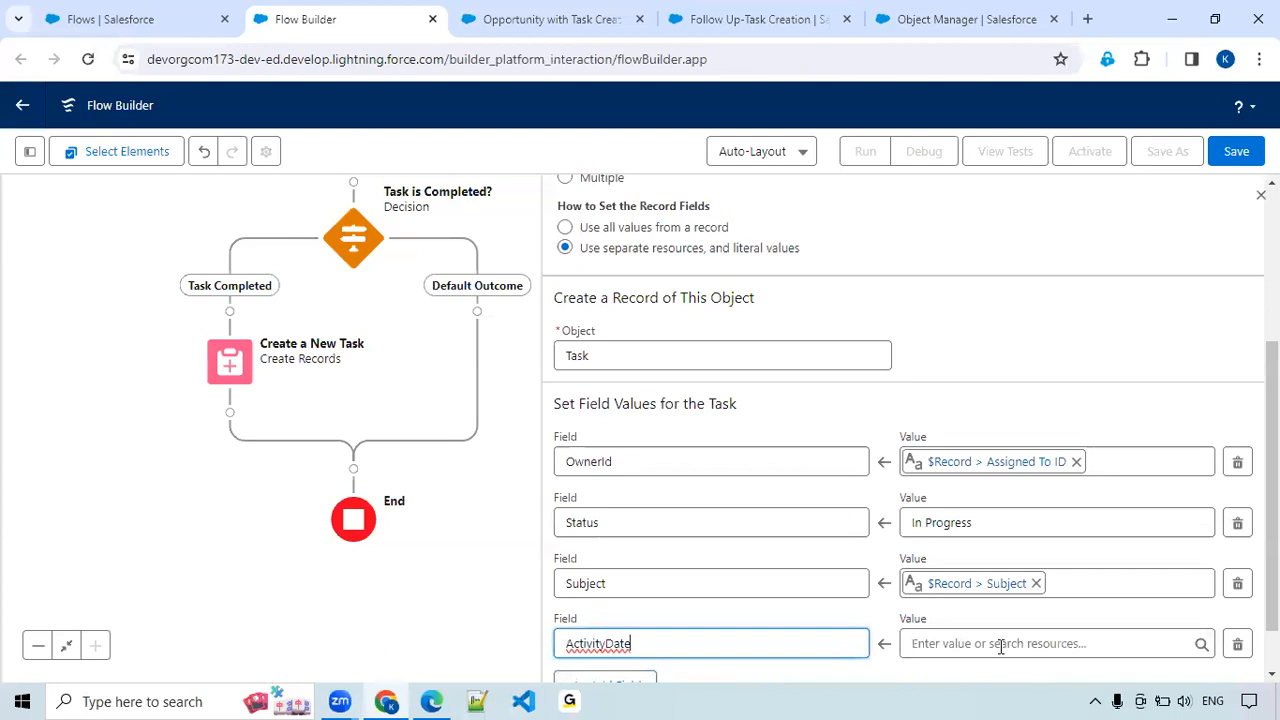
Start a new resource of type Formula for the ActivityDate value.
click(965, 644)
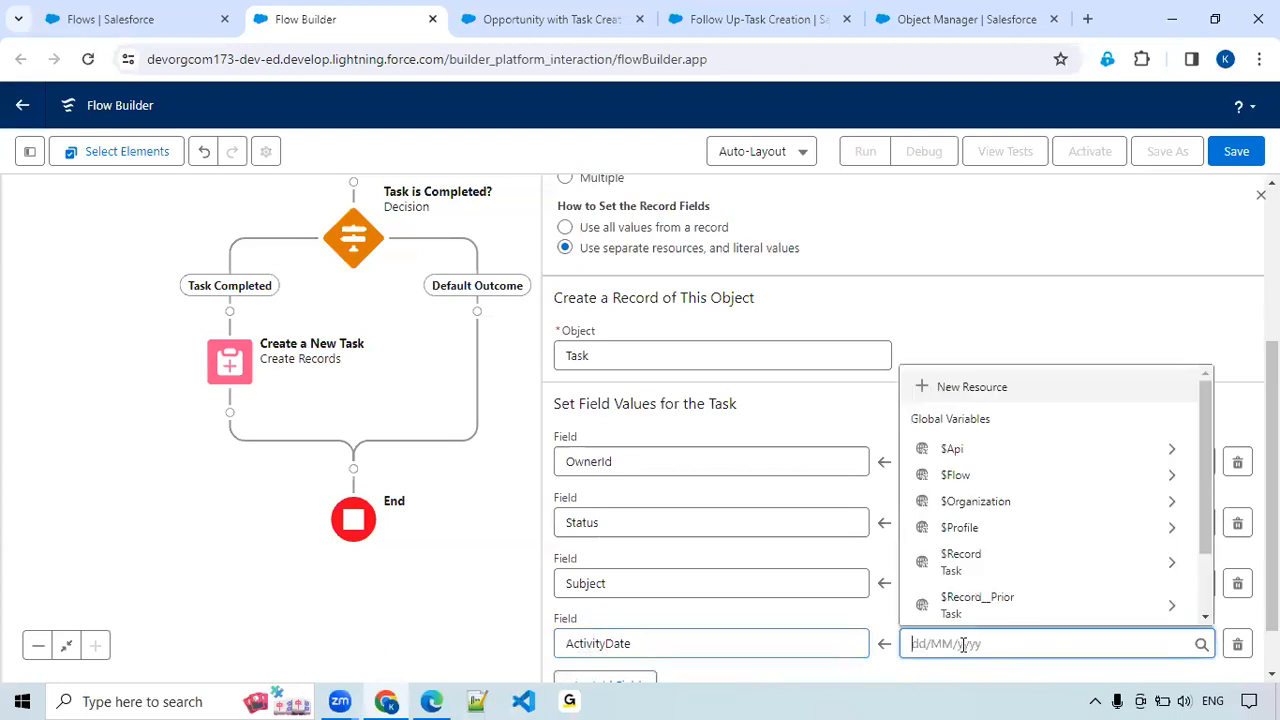
click(960, 387)
click(304, 312)
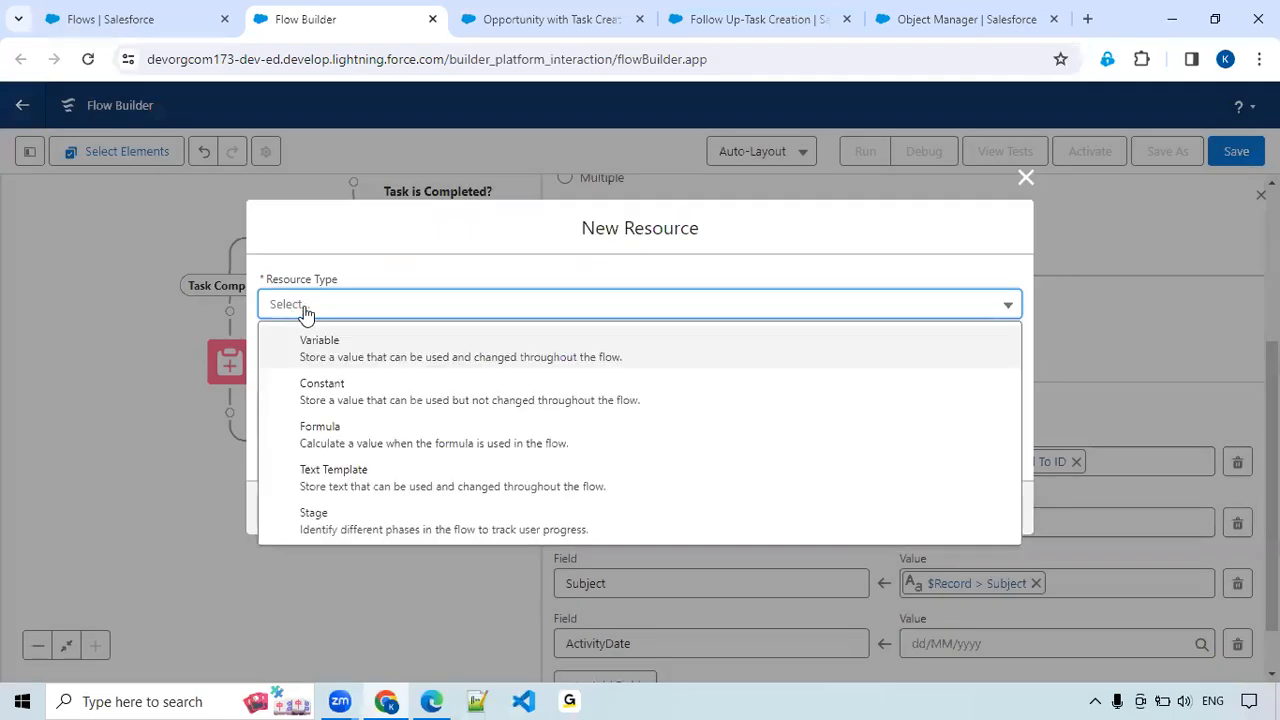
click(328, 433)
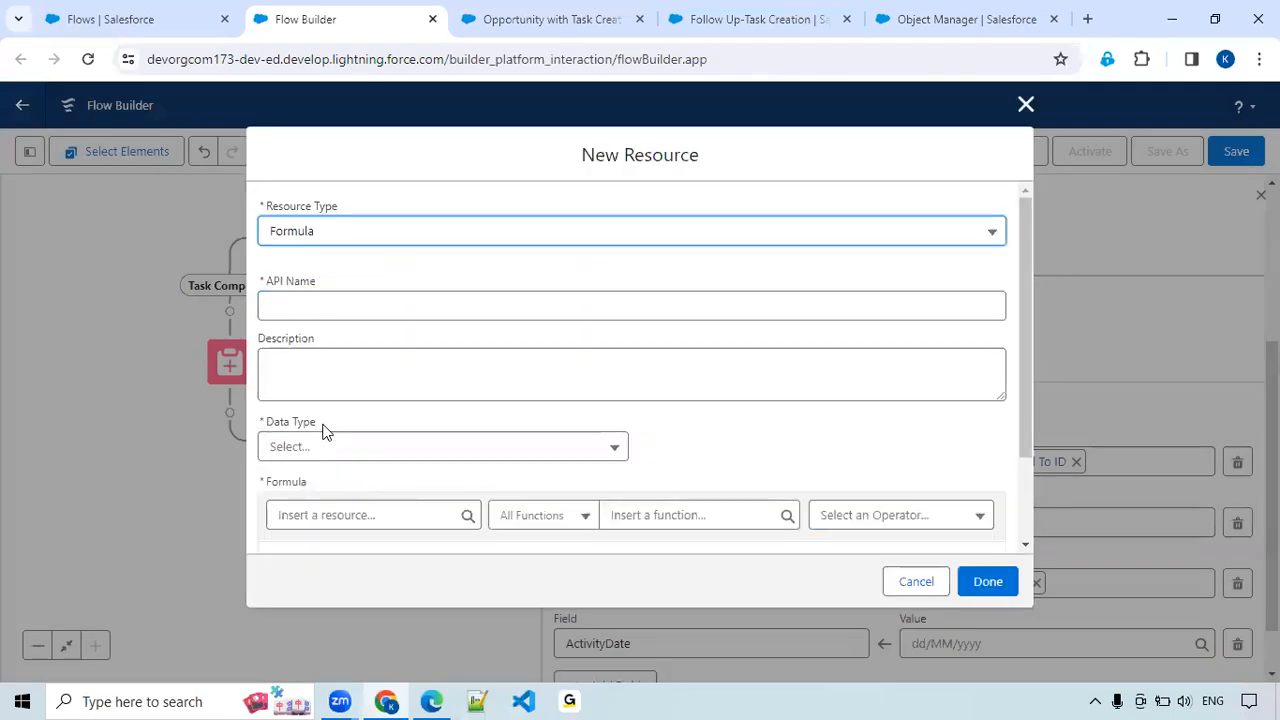
Give the formula resource the API name for_DDueDateCalculation and set its data type to Date.
click(301, 310)
text(for)
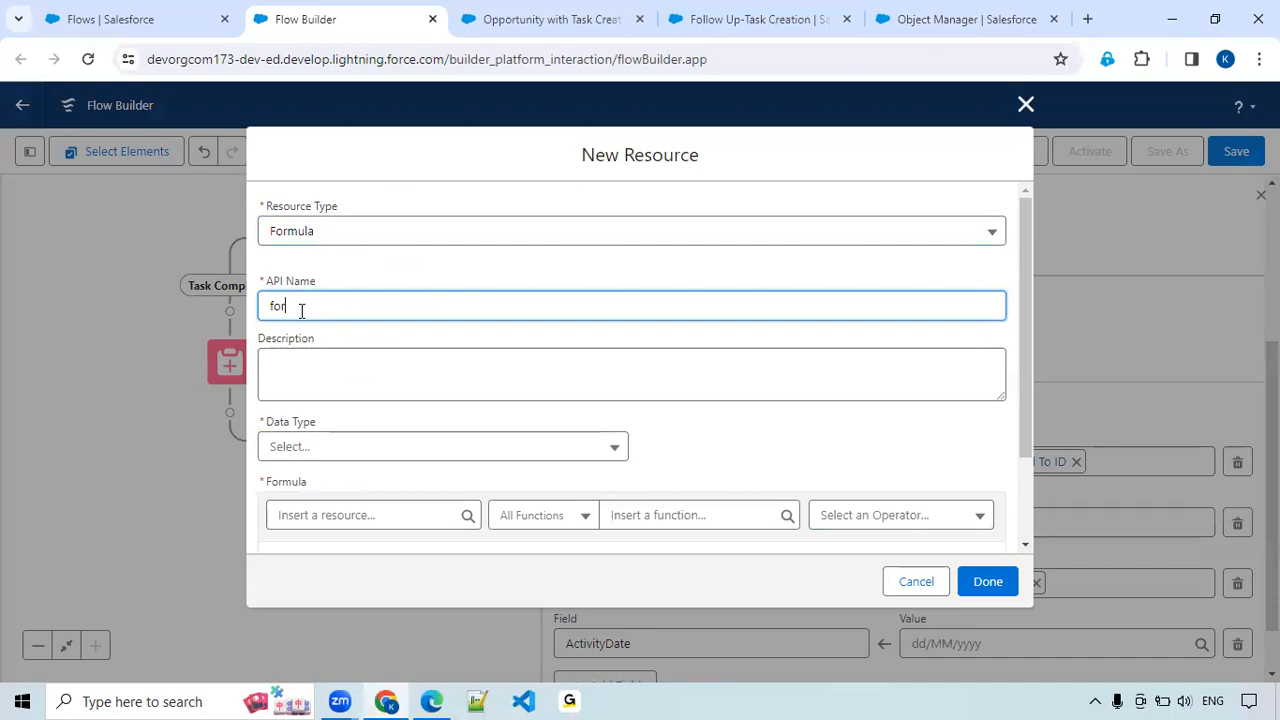
text(_DD)
text(ueDate)
text(A)
text(alculation)
key(Tab)
scroll(294, 428, down, 1)
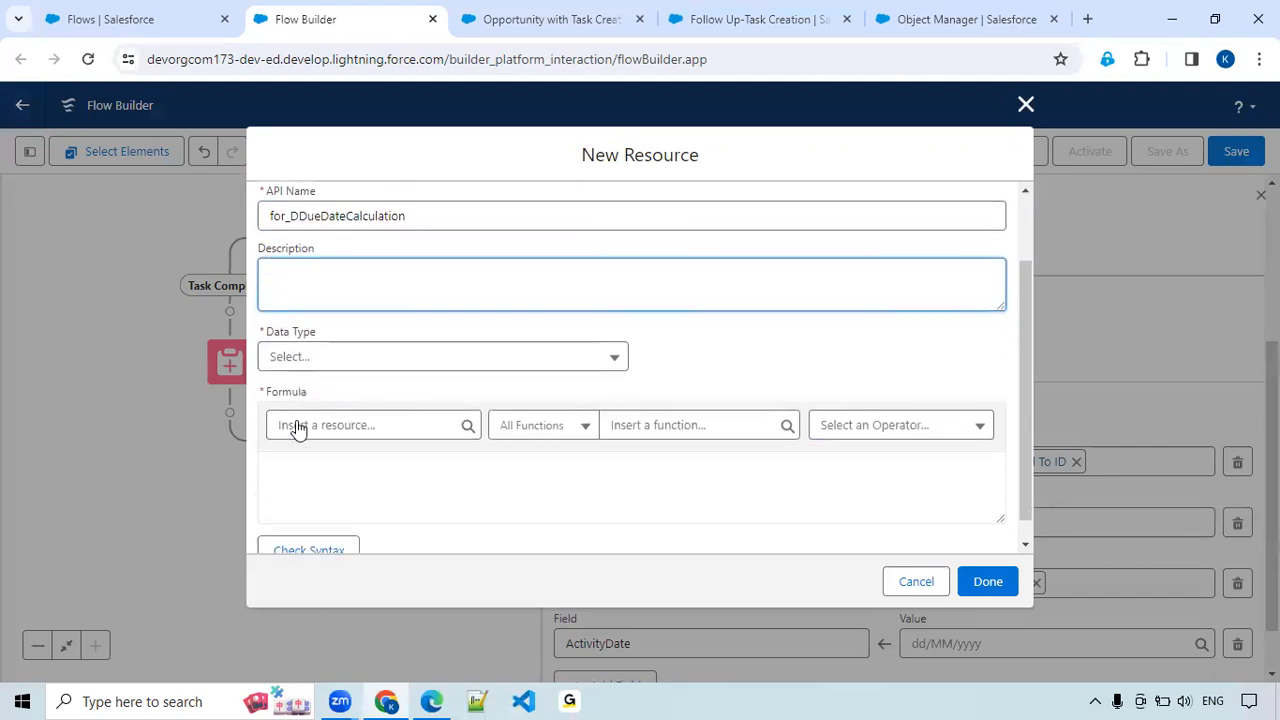
click(306, 358)
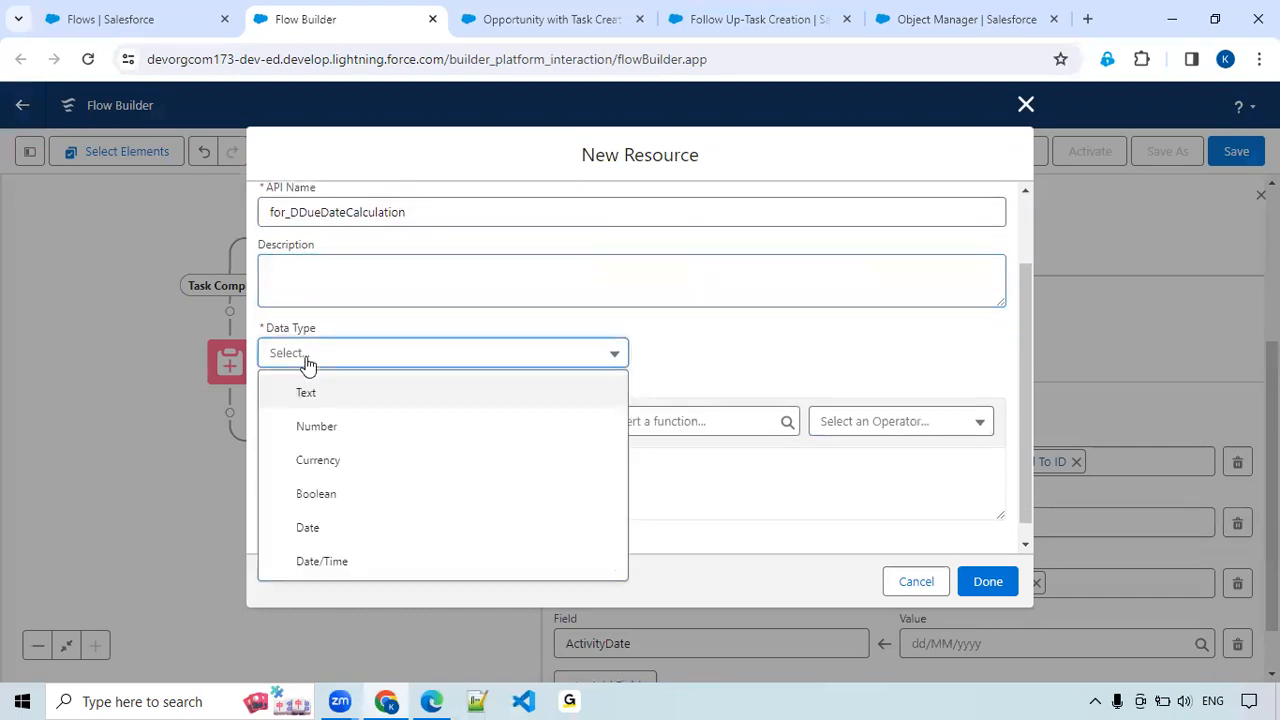
click(319, 533)
Insert the triggering task's last modified date, {!$Record.LastModifiedDate}, into the formula.
click(323, 421)
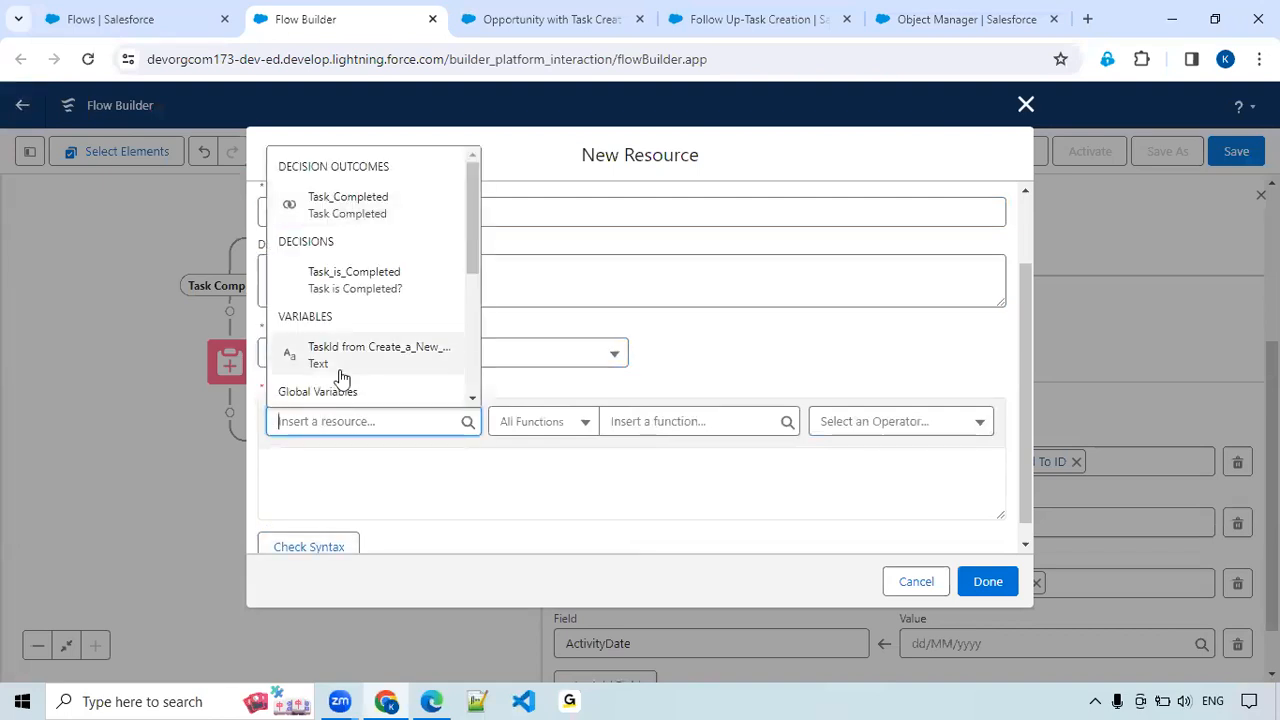
text(task)
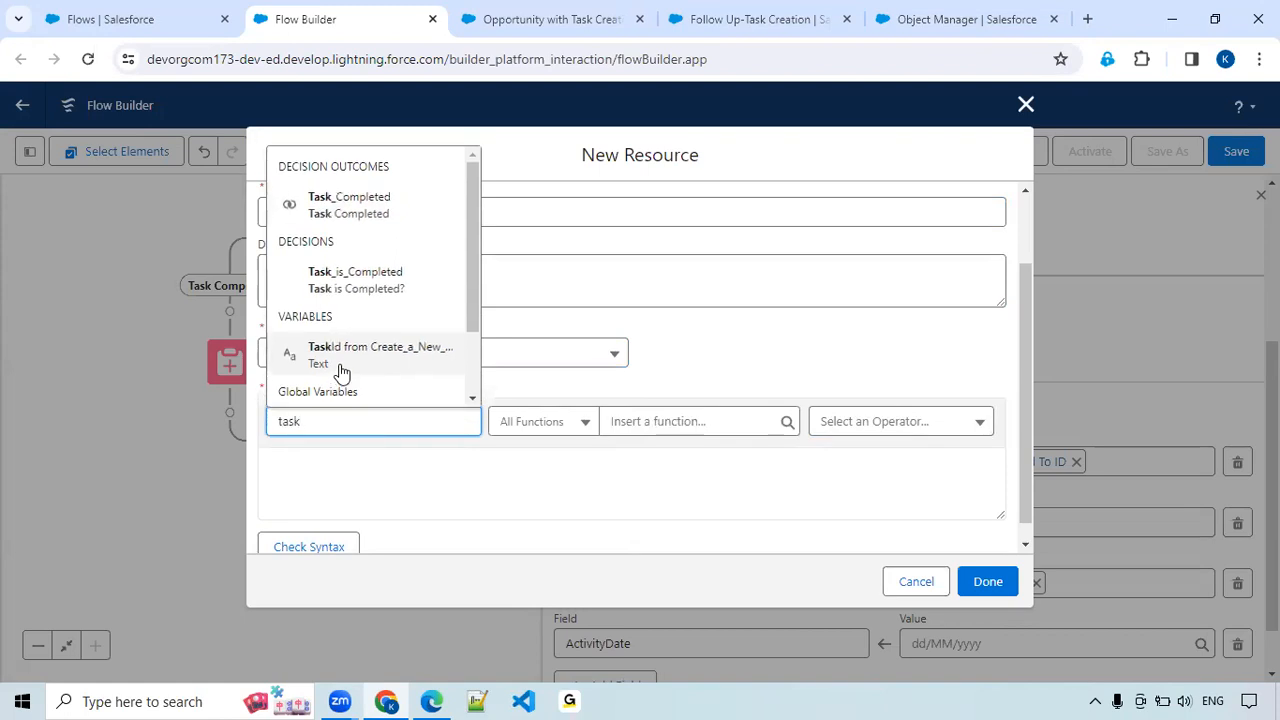
scroll(342, 372, down, 2)
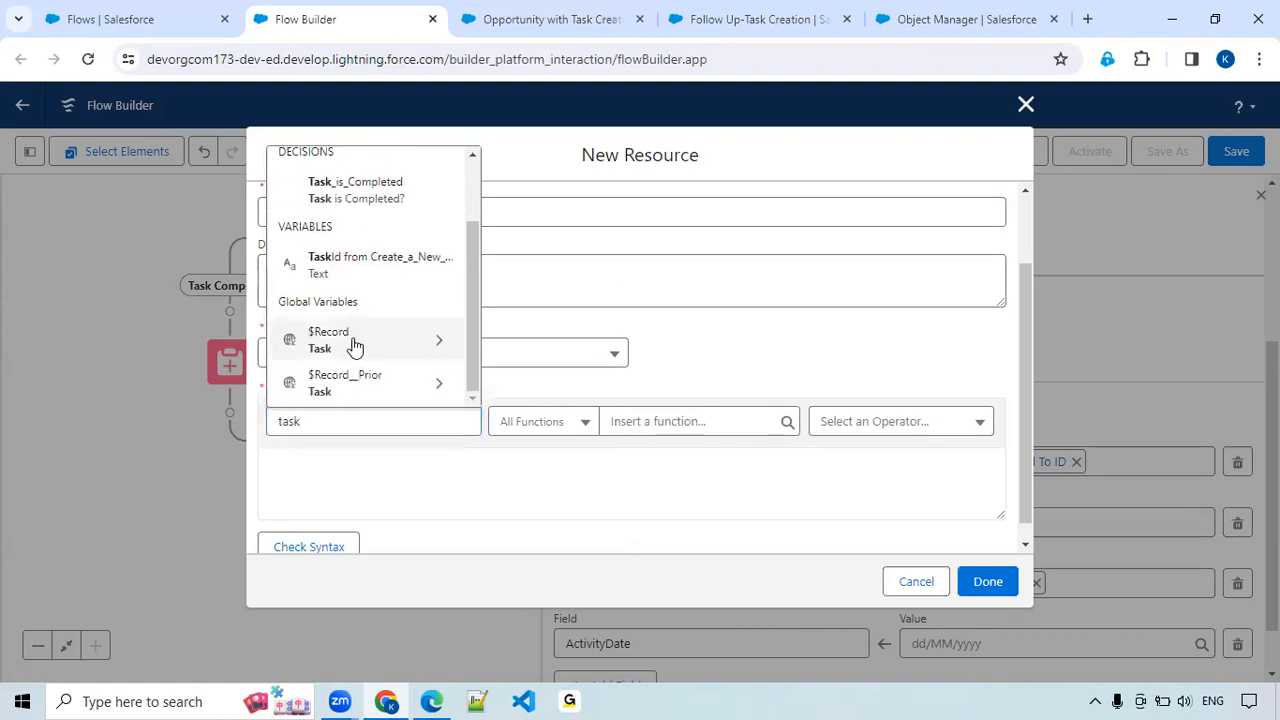
click(354, 346)
text(last)
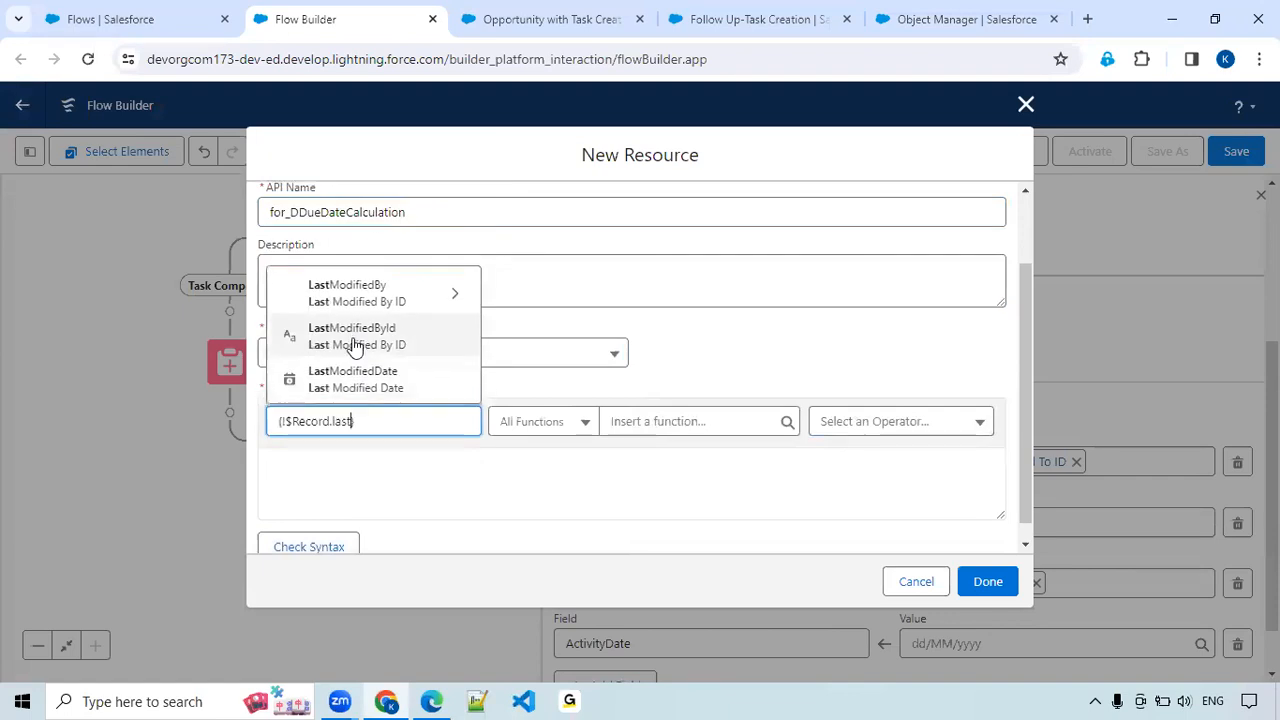
click(375, 379)
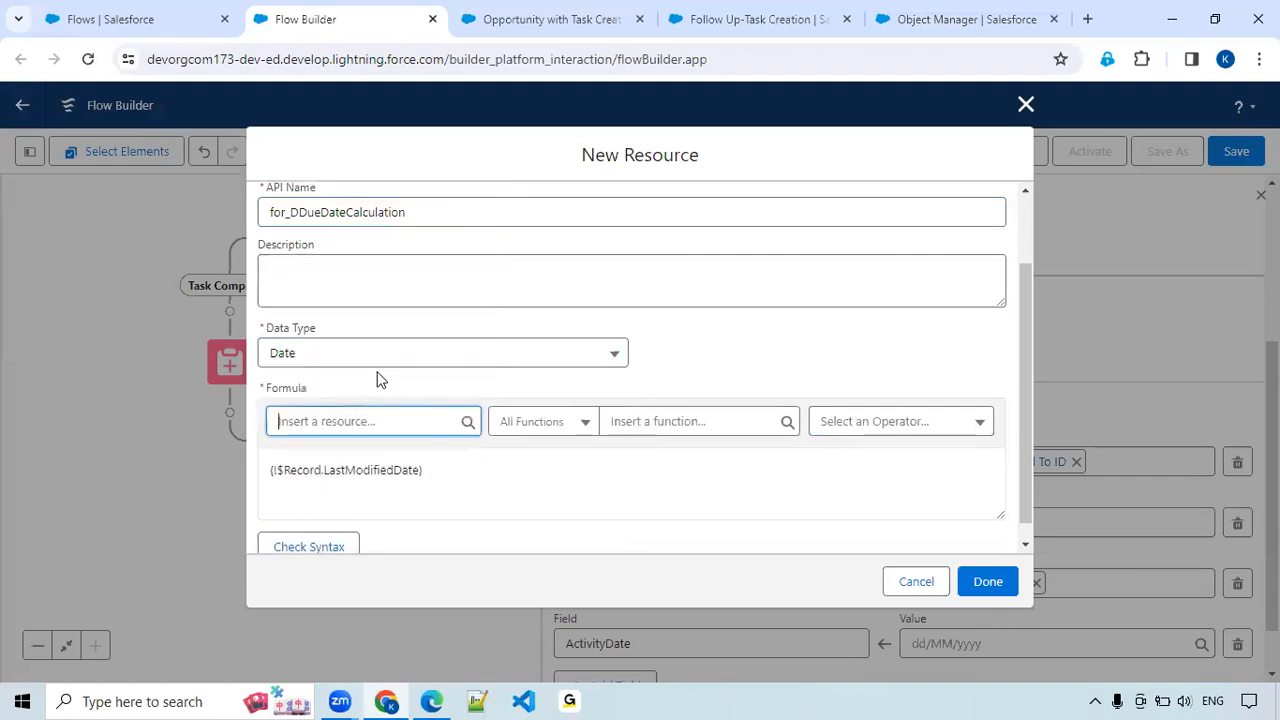
Extend the formula with + {!$Record.Next_Follow_Up_Days__c} after the last modified date and check its syntax.
click(455, 473)
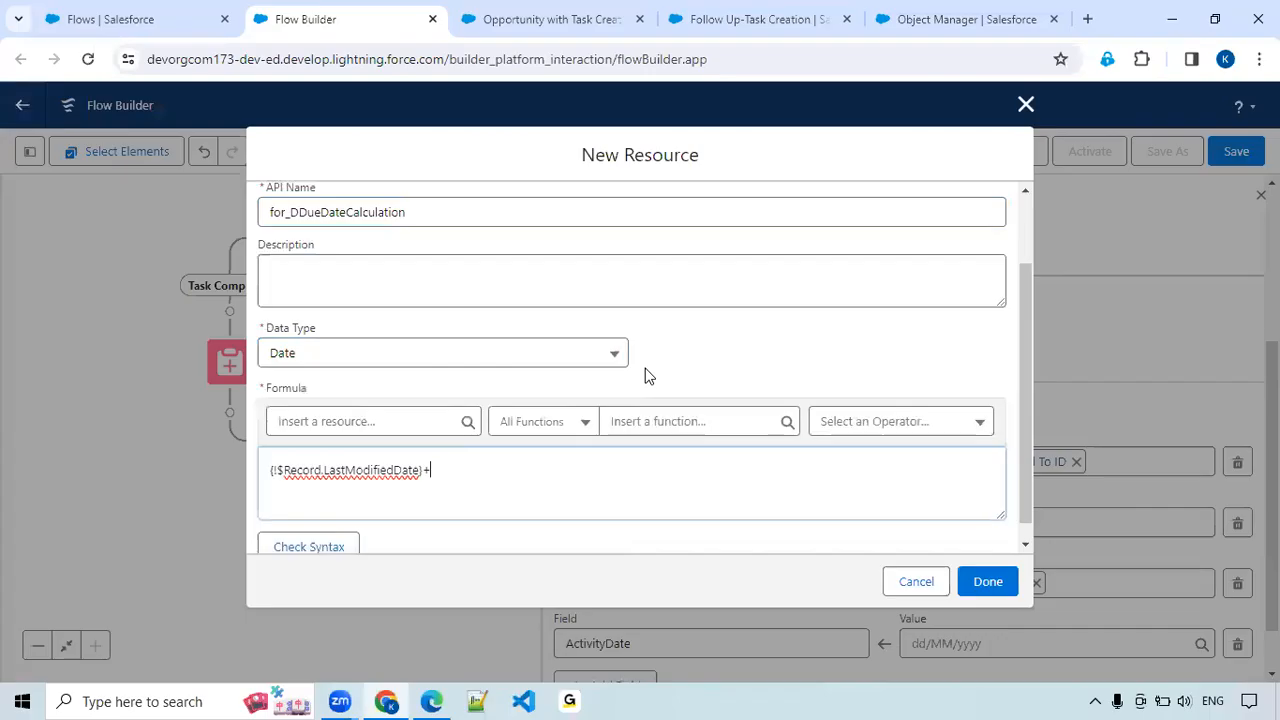
click(442, 428)
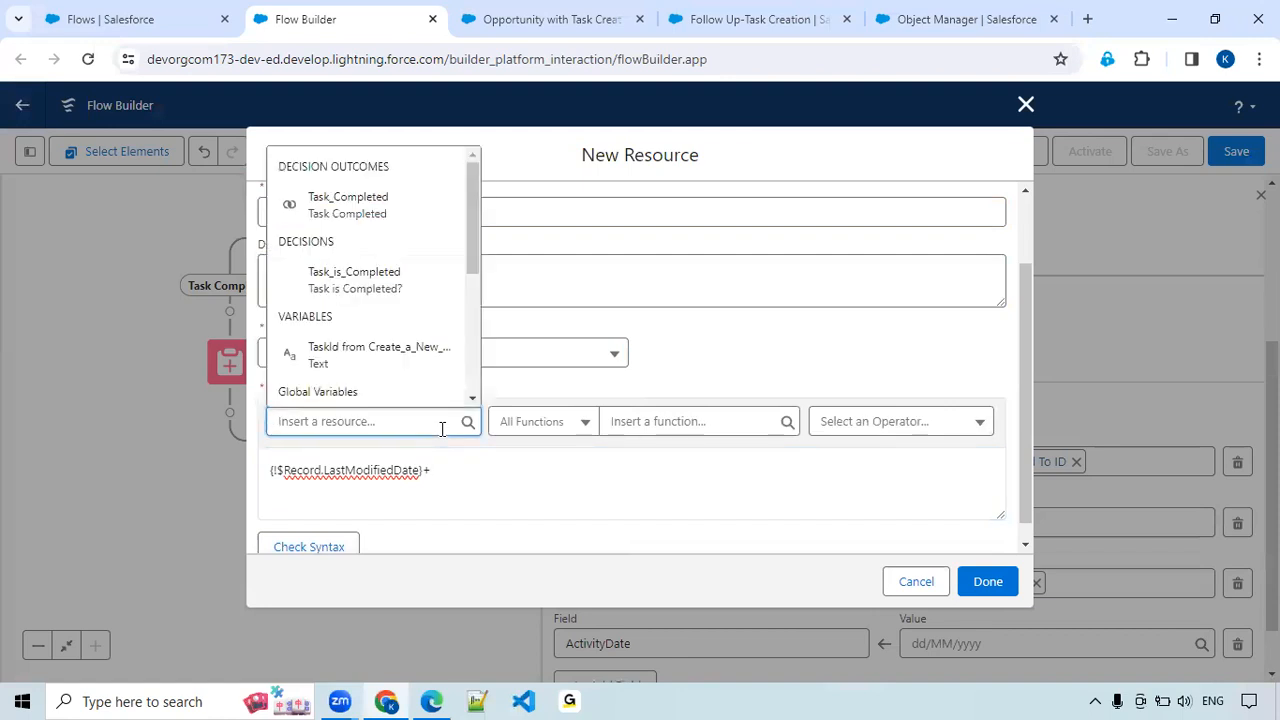
text(tas)
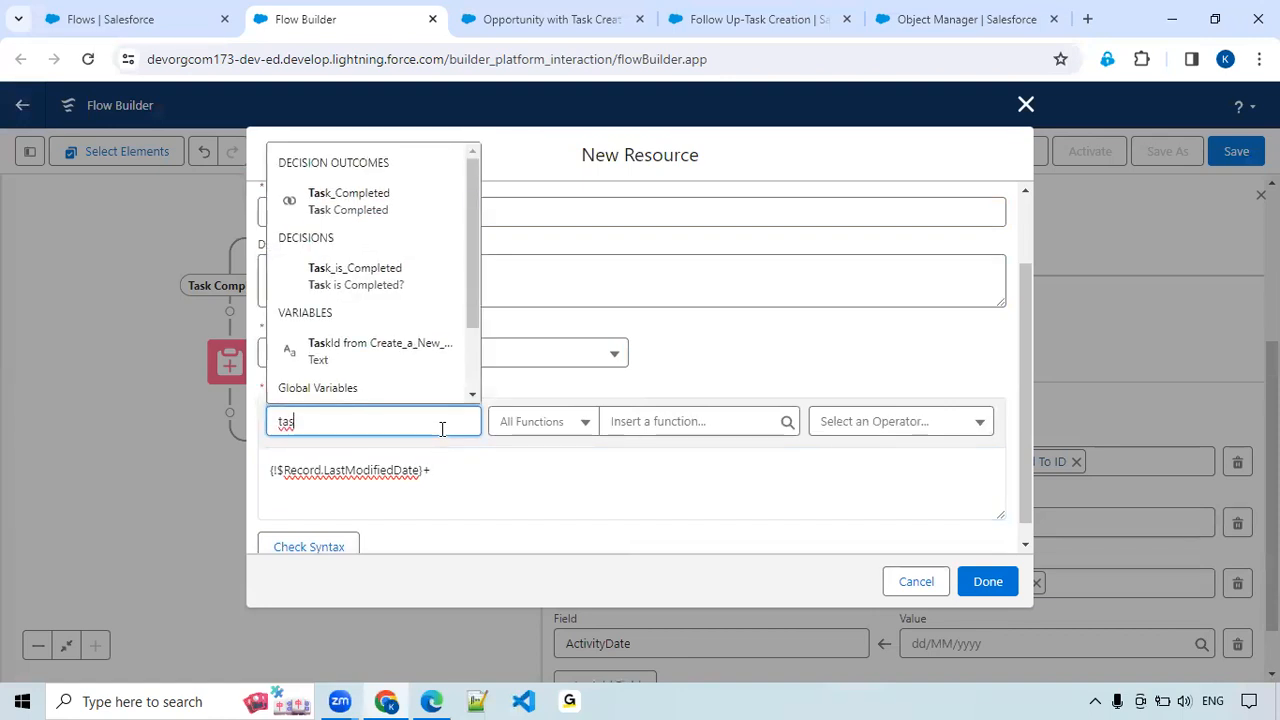
text(k)
scroll(360, 350, down, 1)
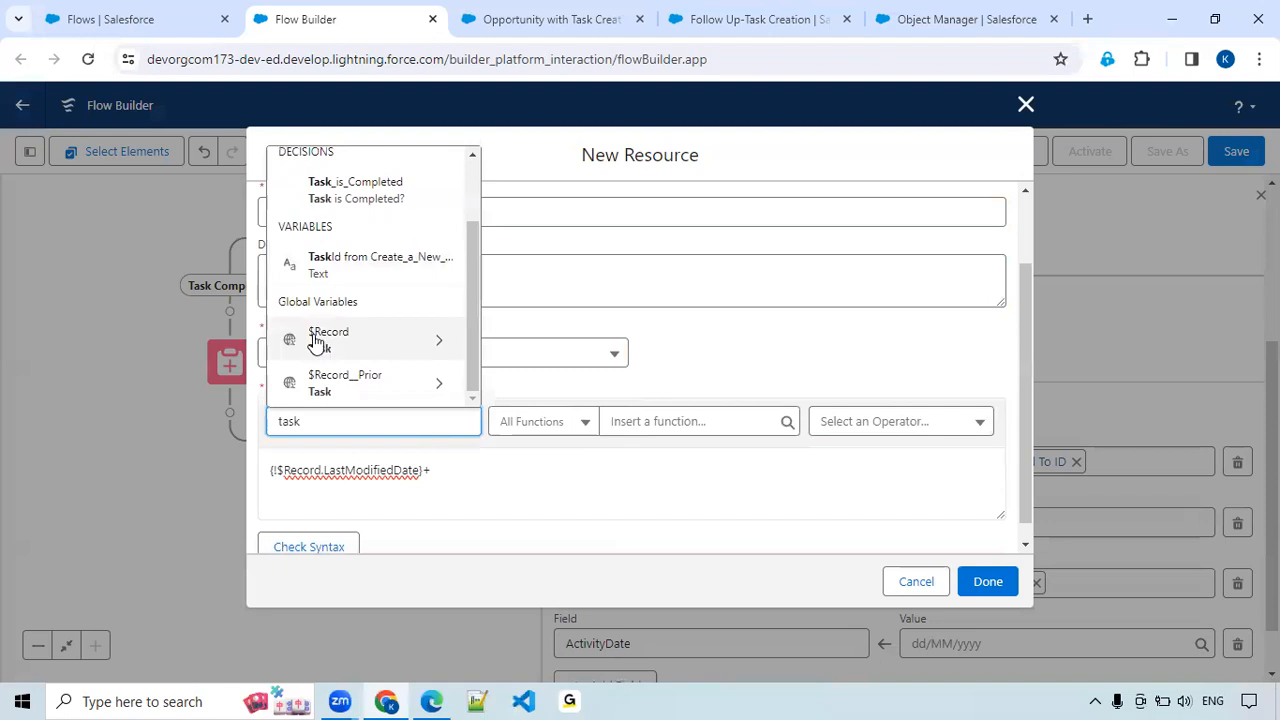
click(316, 341)
text(next)
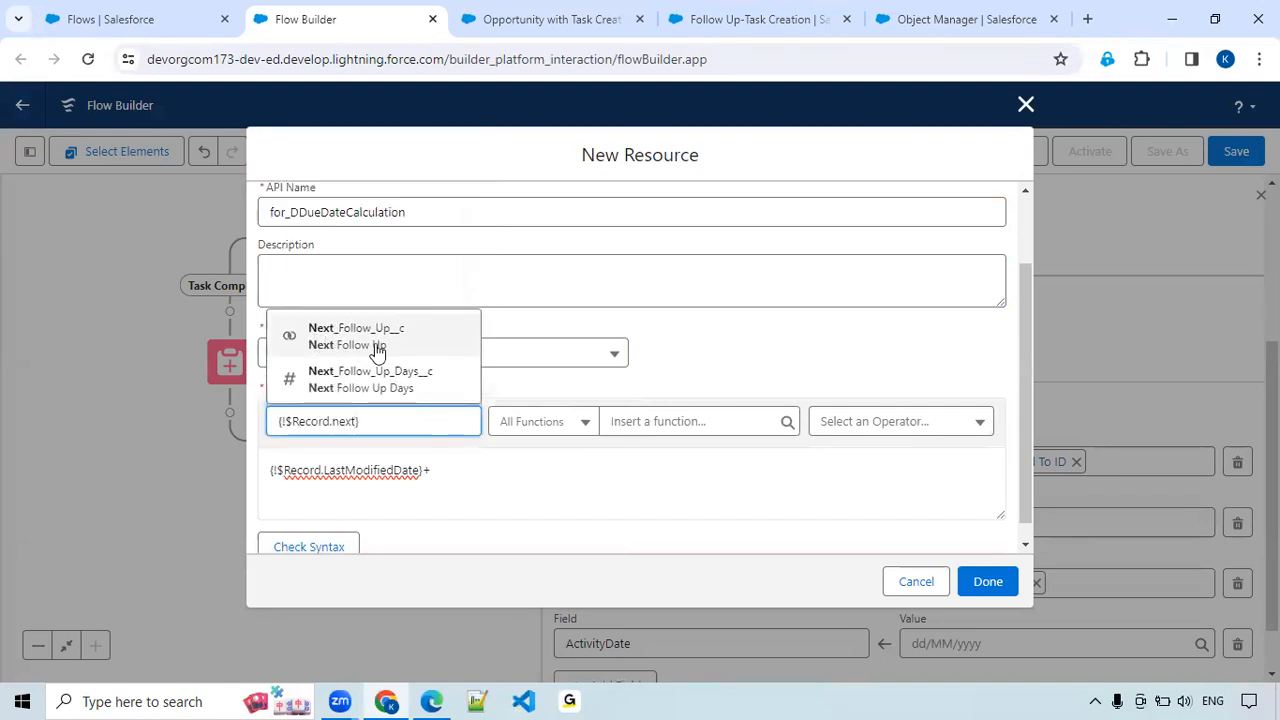
click(379, 390)
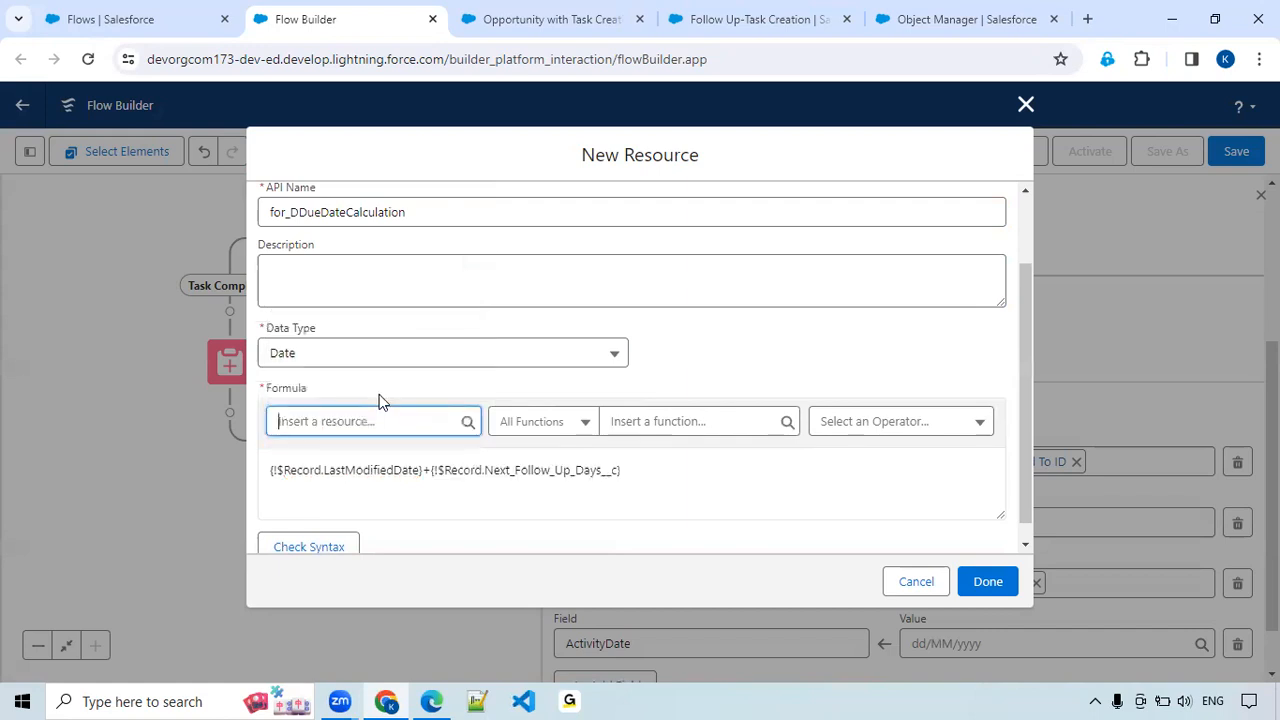
click(329, 546)
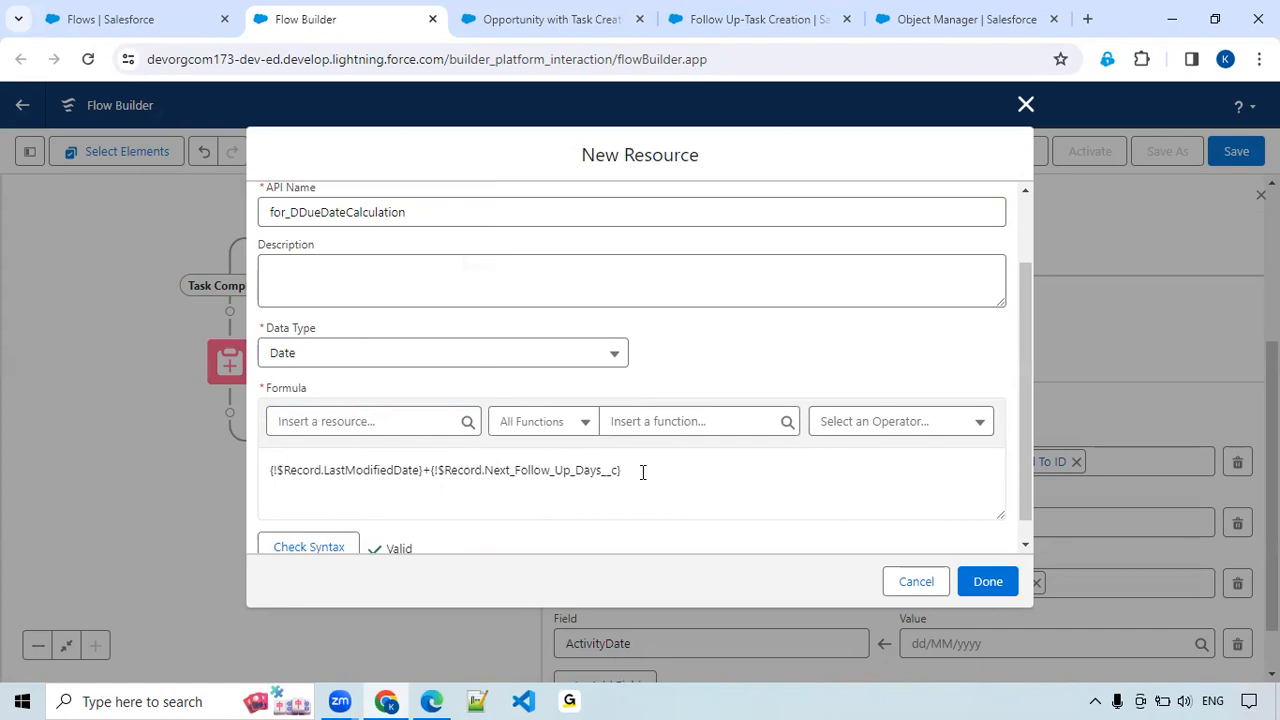
Confirm the formula resource as the ActivityDate value and add the WhatId (Related To ID) field to the new task's field values.
scroll(643, 472, down, 1)
click(1003, 588)
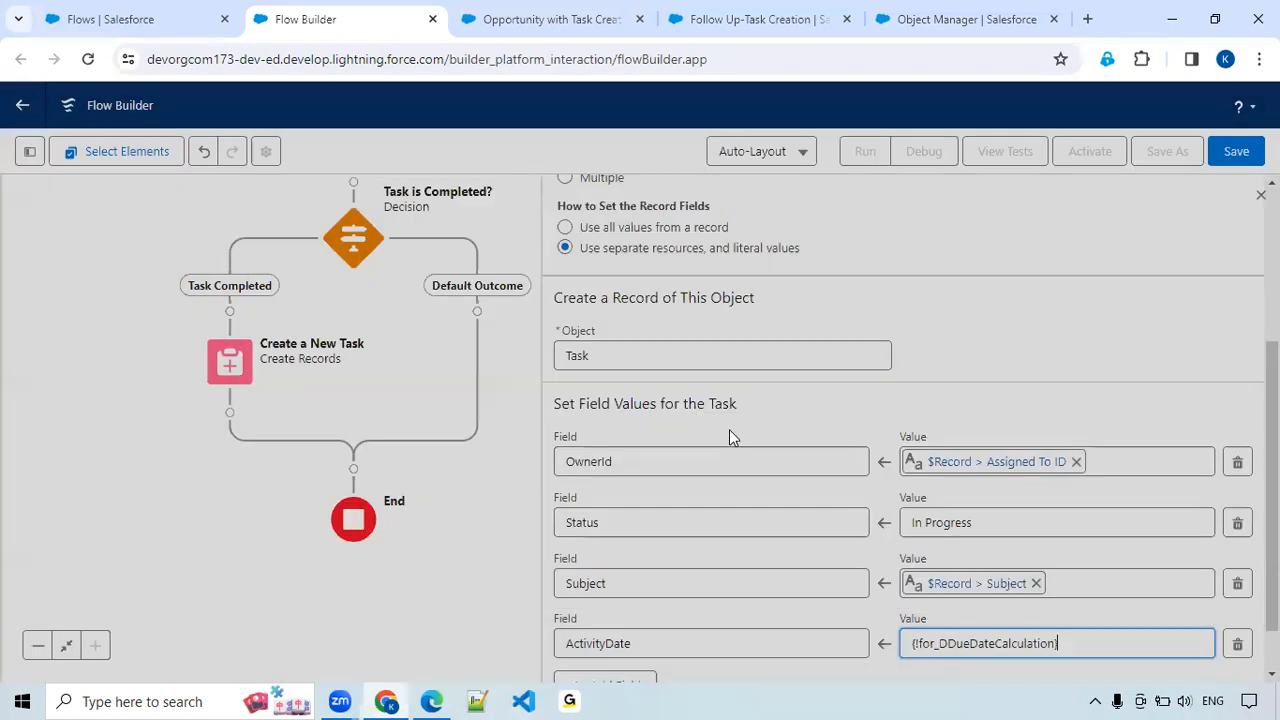
scroll(729, 432, down, 1)
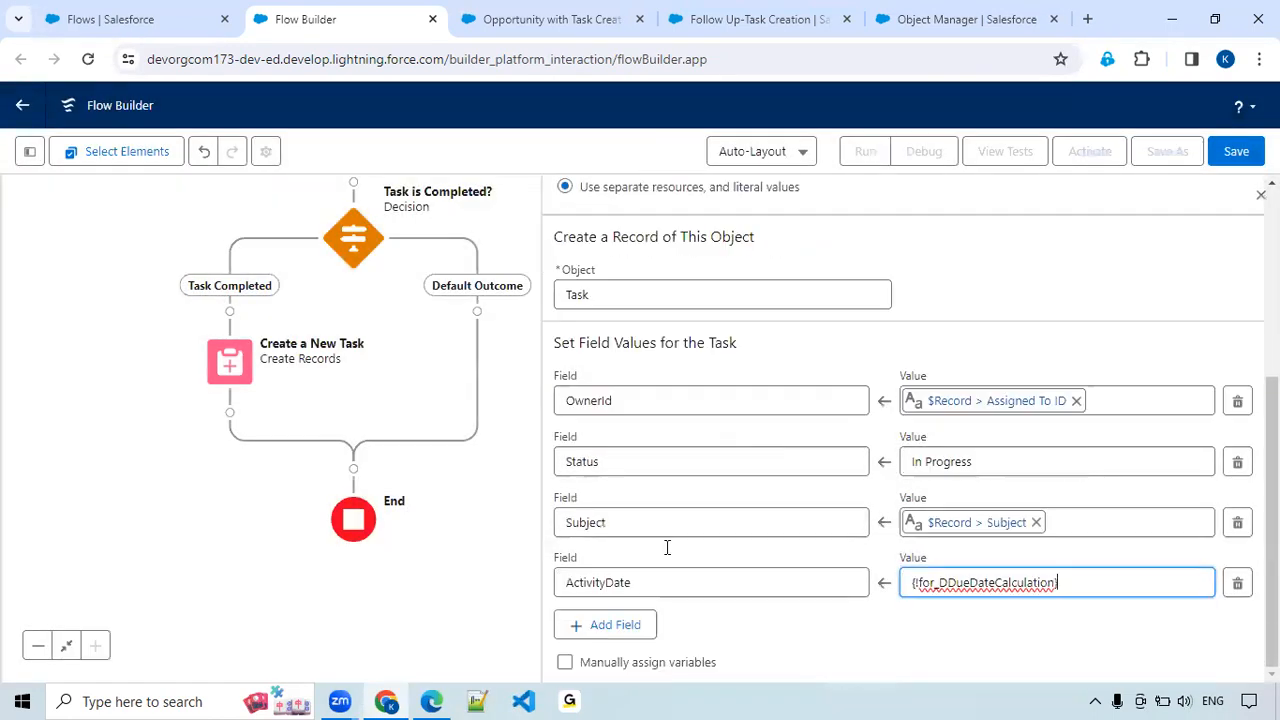
click(615, 627)
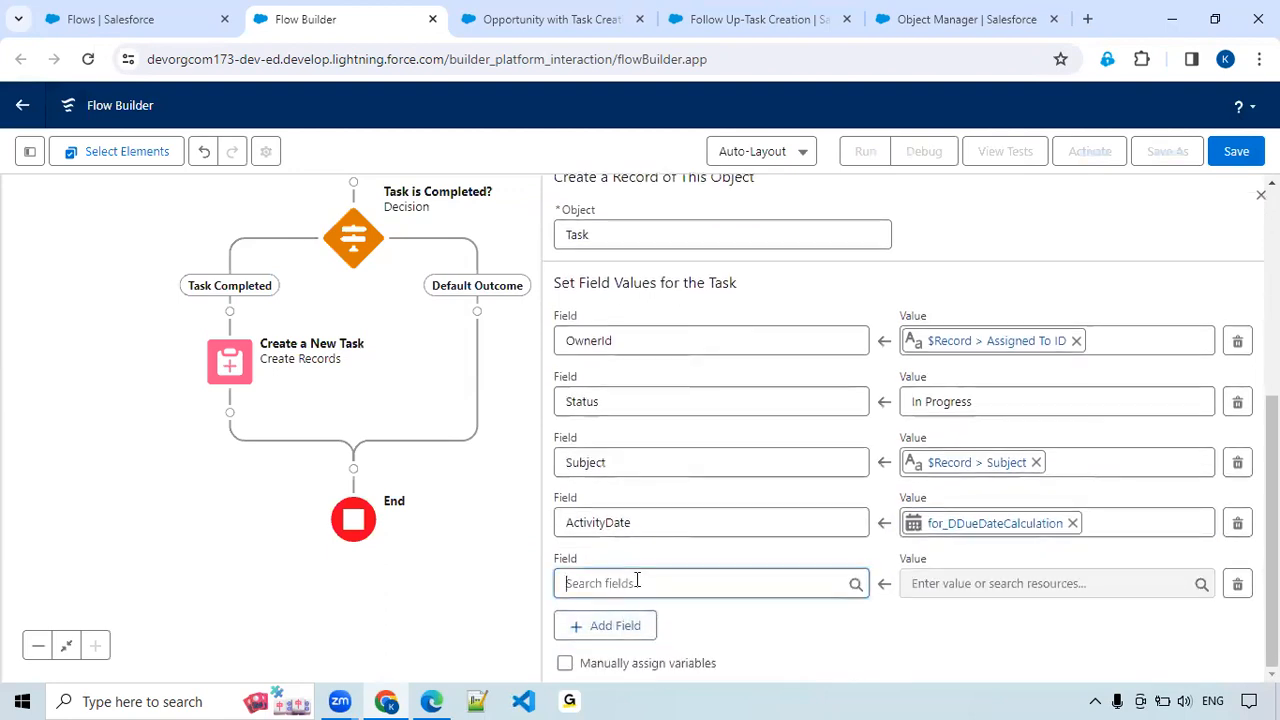
click(637, 581)
text(relat)
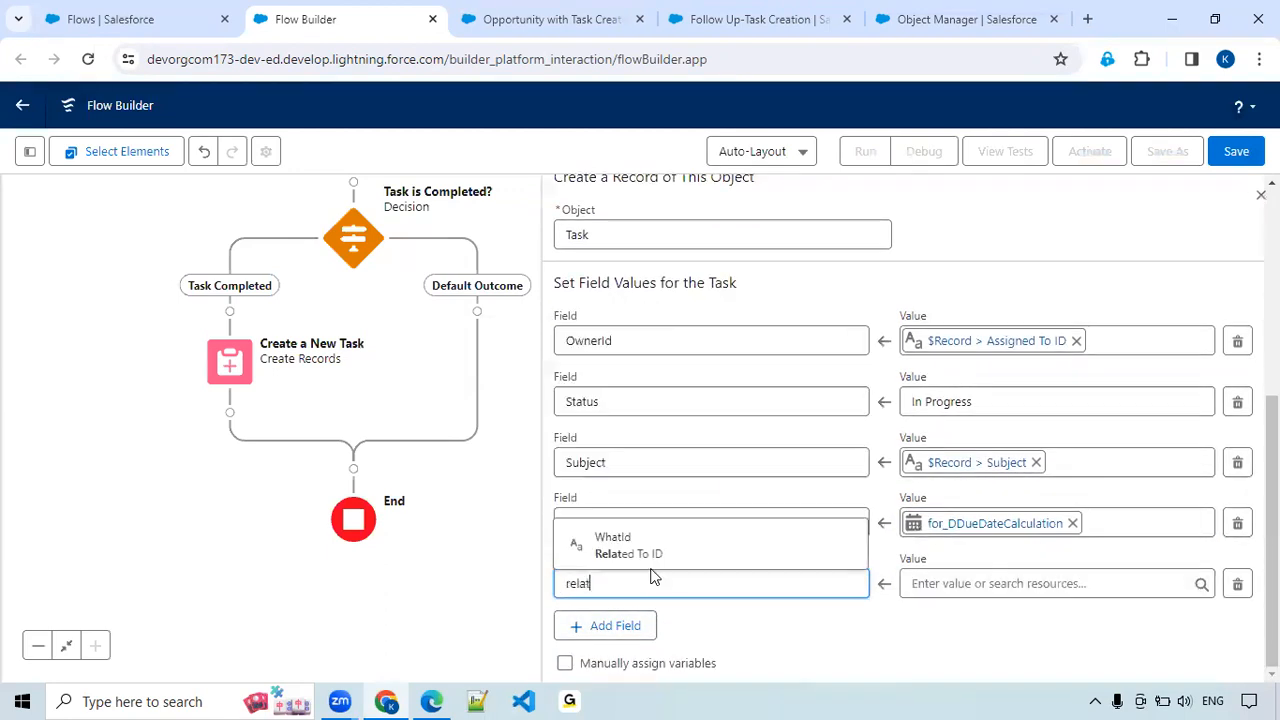
click(655, 553)
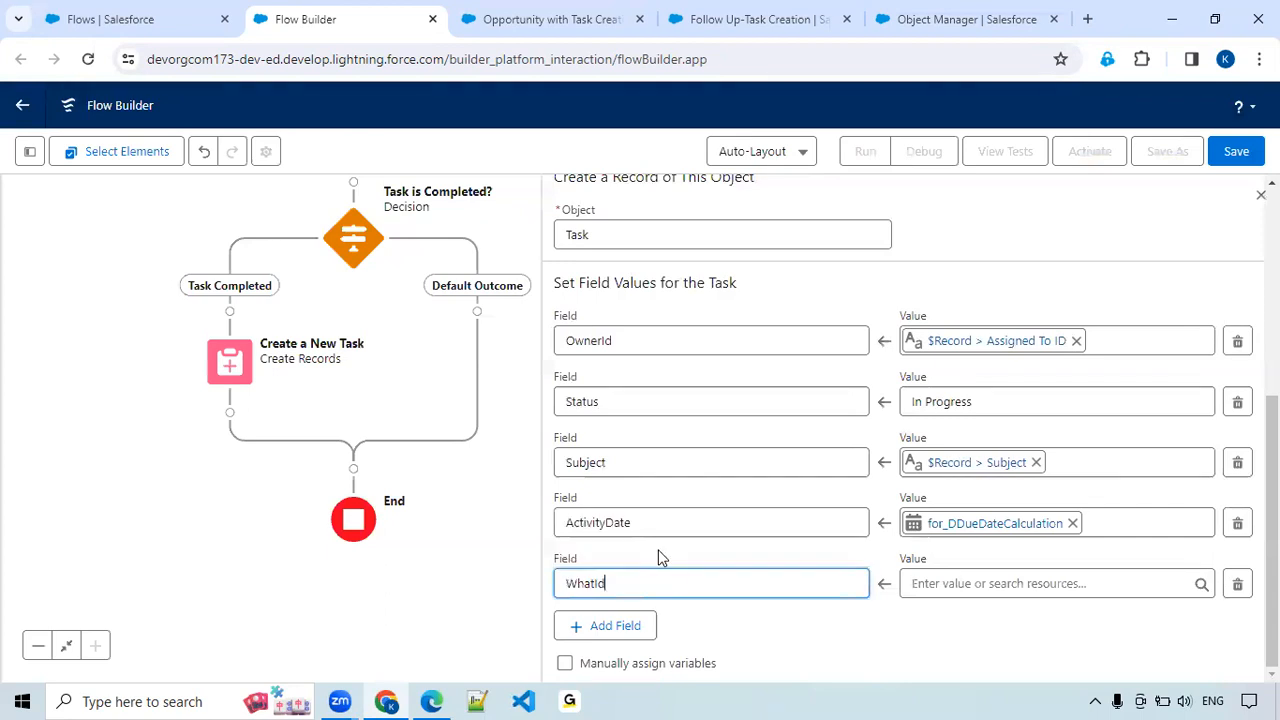
Set the WhatId value to the triggering task's Related To ID, {!$Record.WhatId}.
click(993, 585)
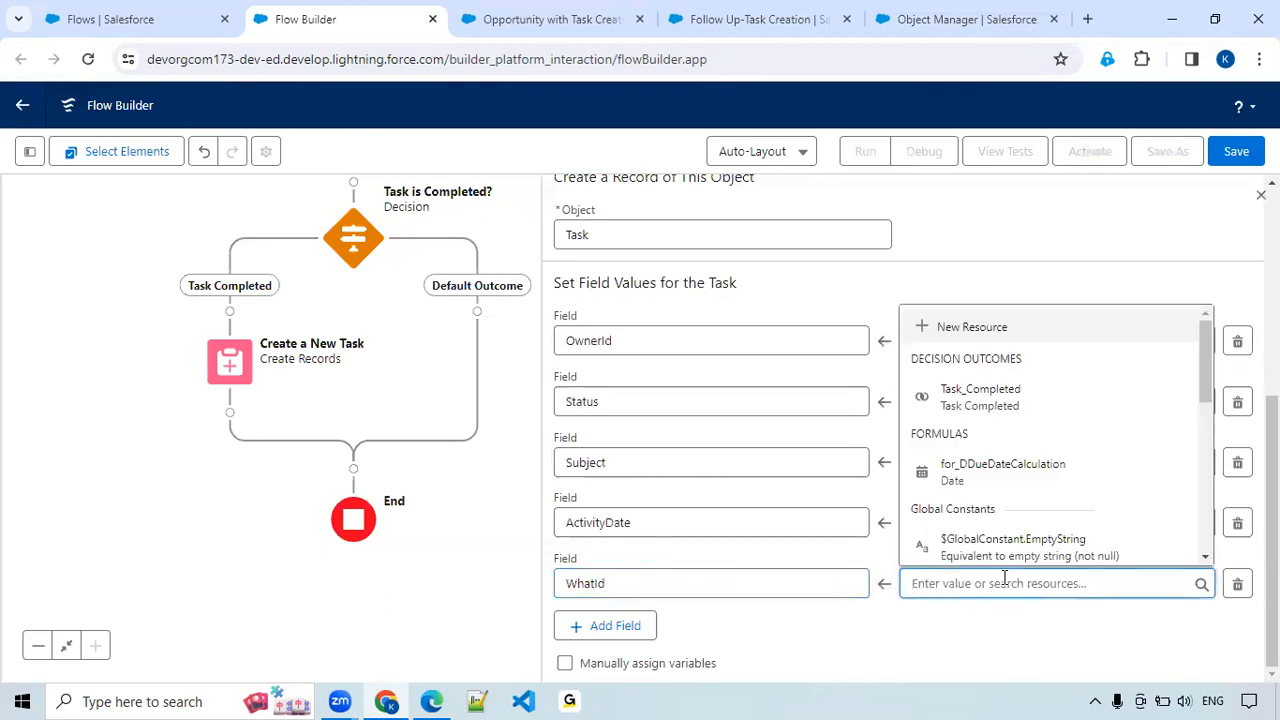
text(Tas)
click(1000, 521)
text(Record.Re)
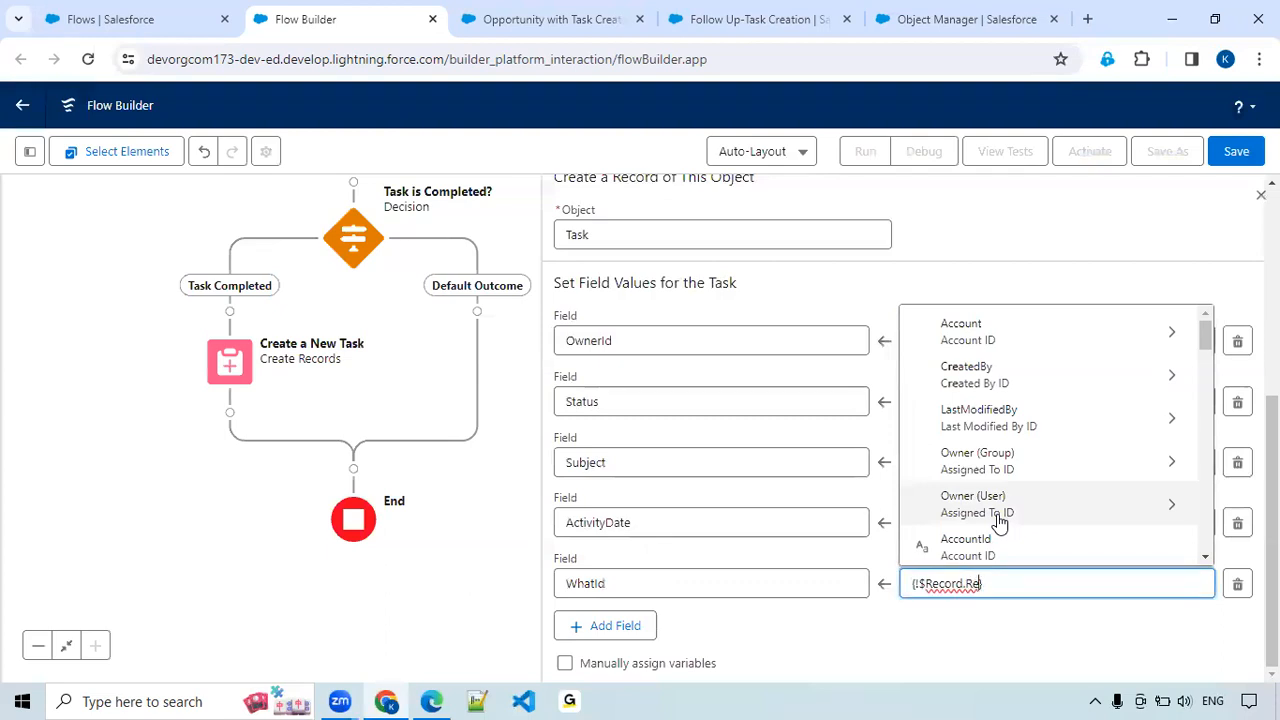
text(lat)
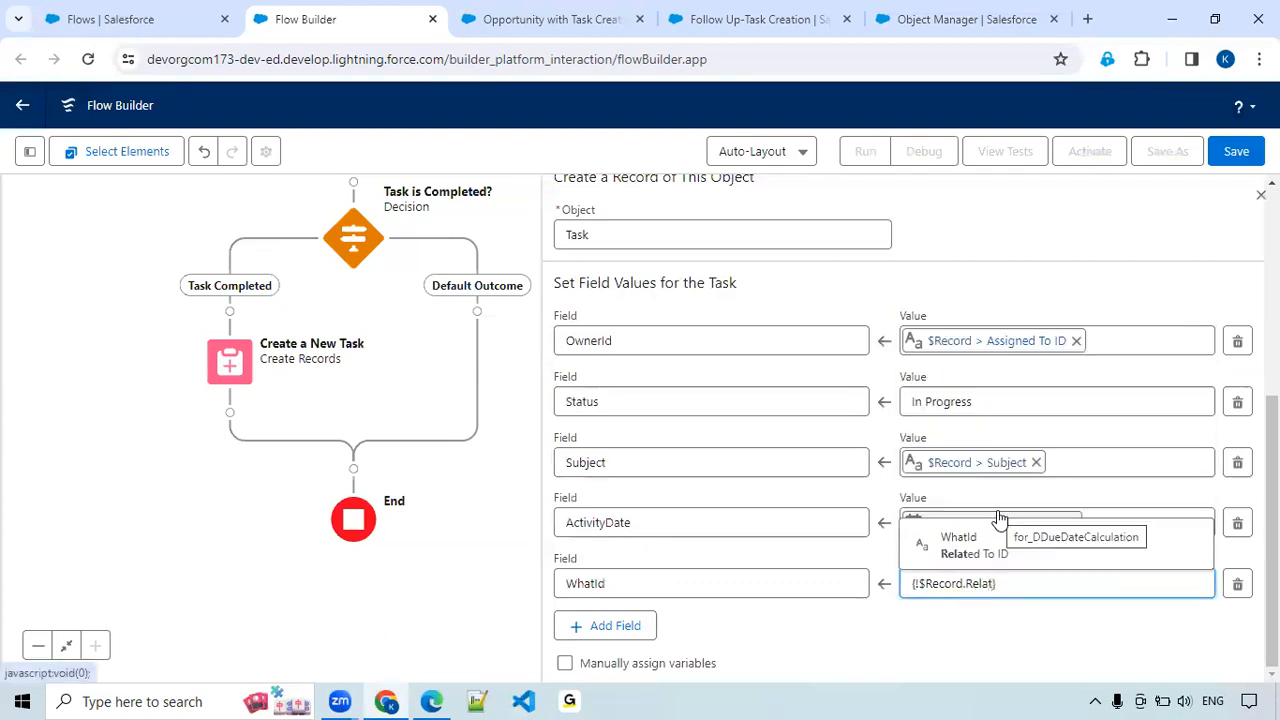
click(986, 553)
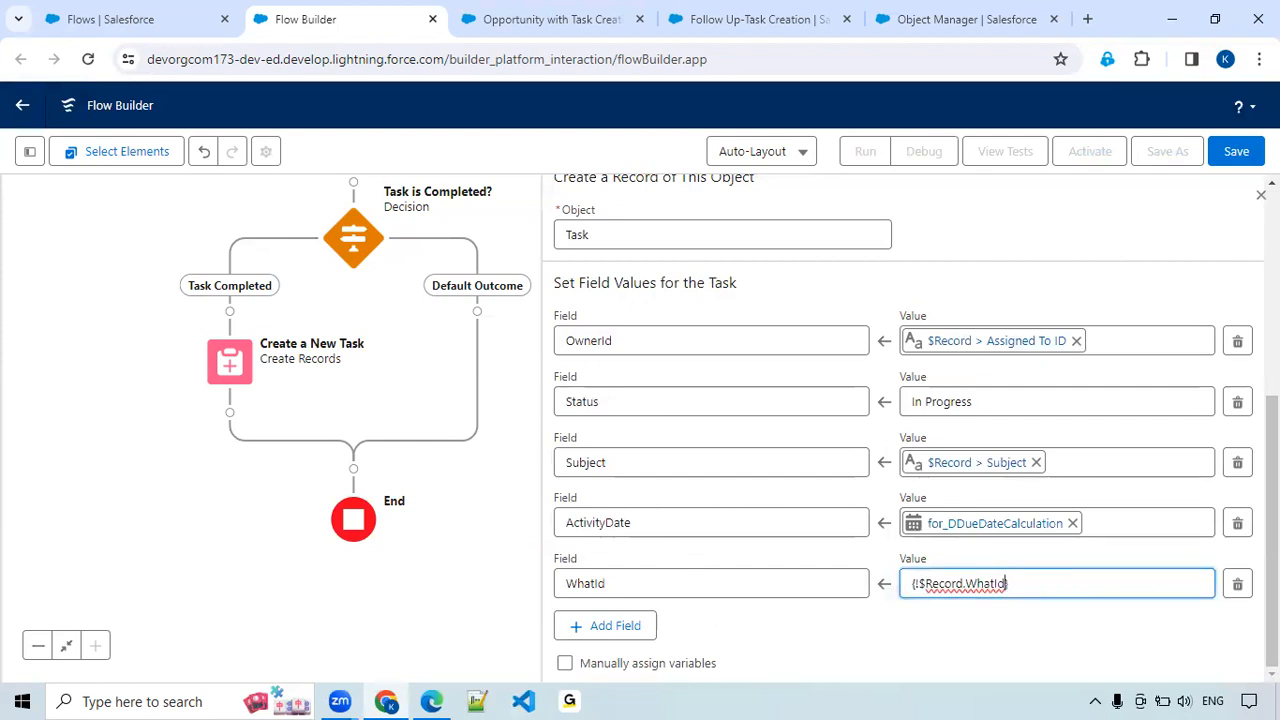
Save the flow with the label Create New Task and API name Create_New_Task, and activate it.
click(1233, 155)
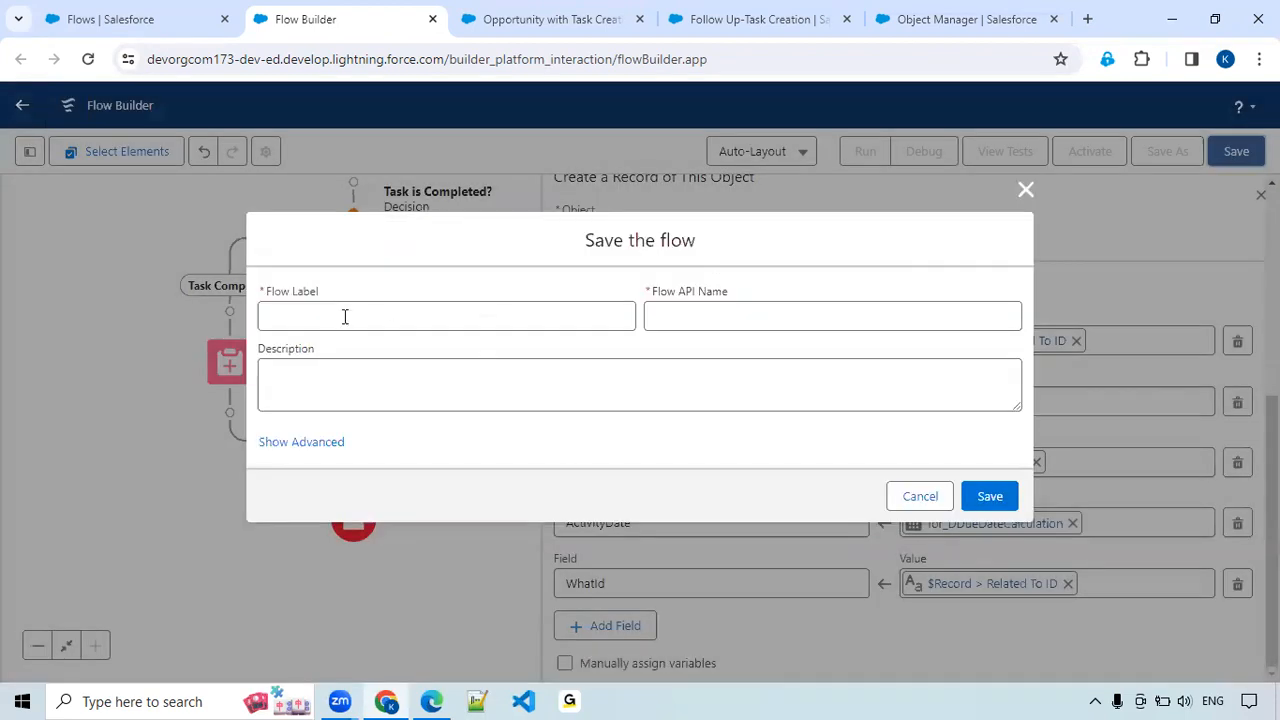
click(344, 316)
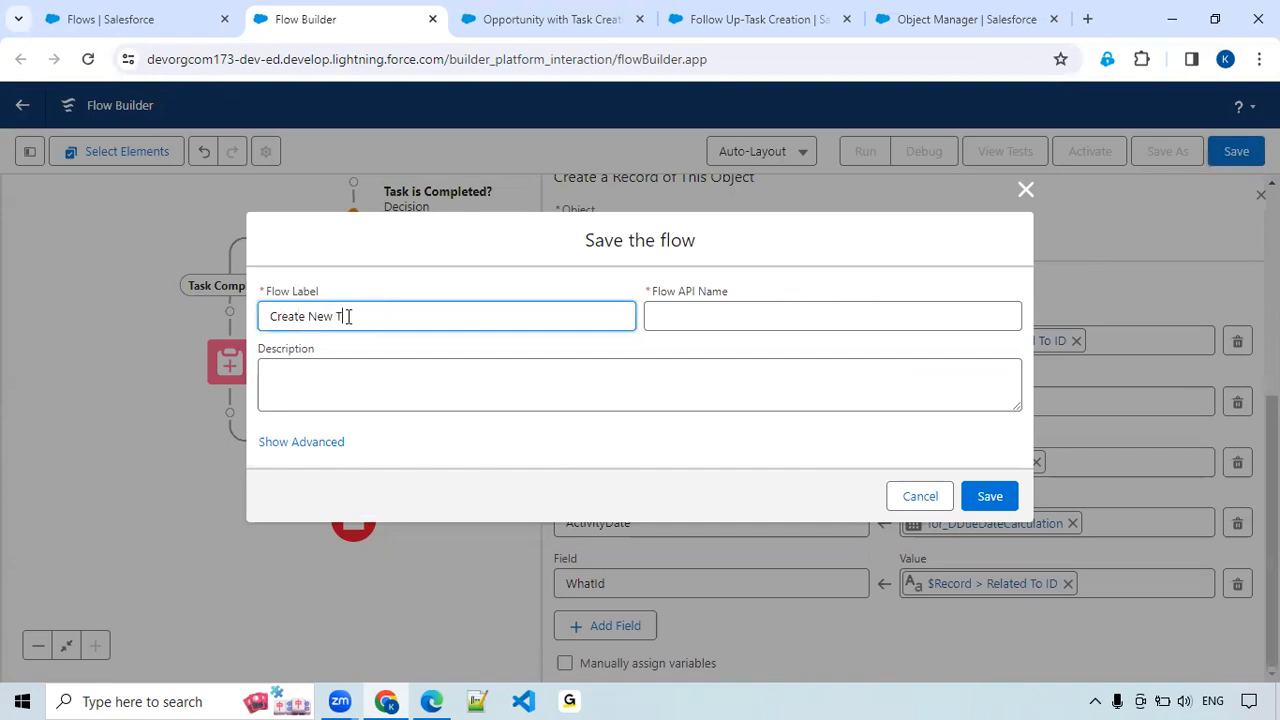
key(Tab)
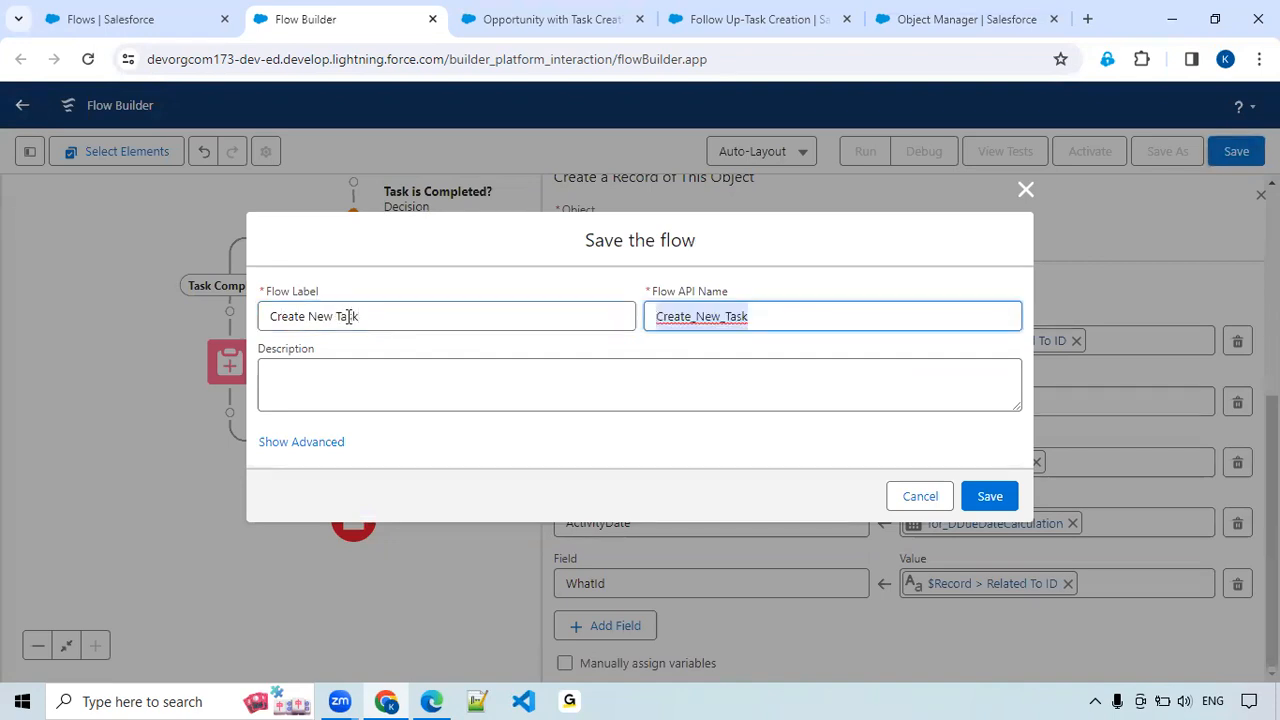
click(989, 497)
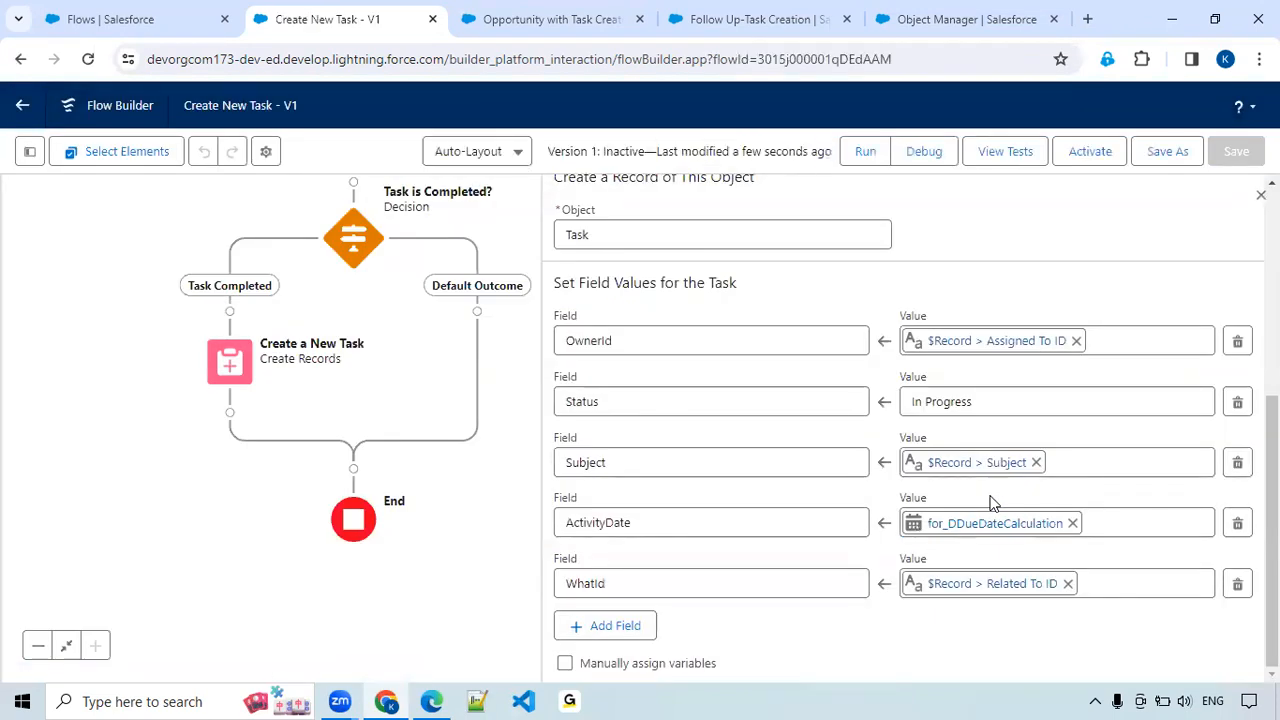
click(1087, 160)
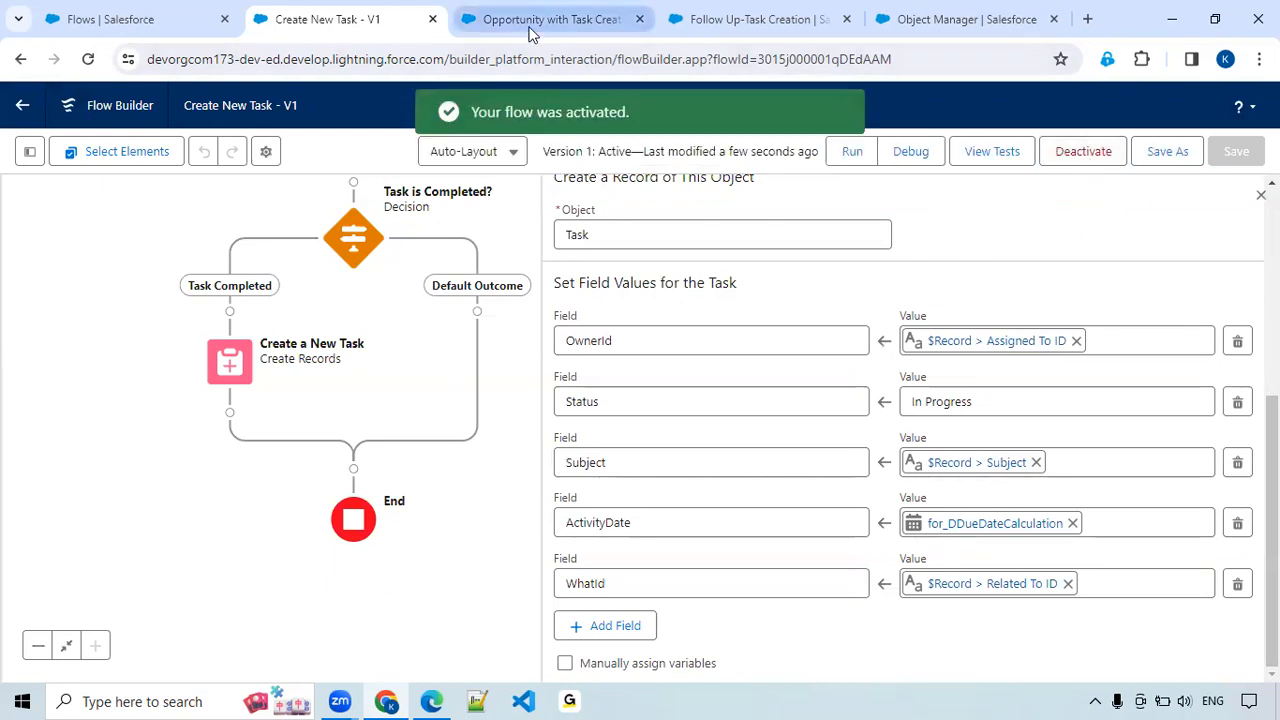
Switch to the open Follow Up-Task Creation task record.
click(699, 28)
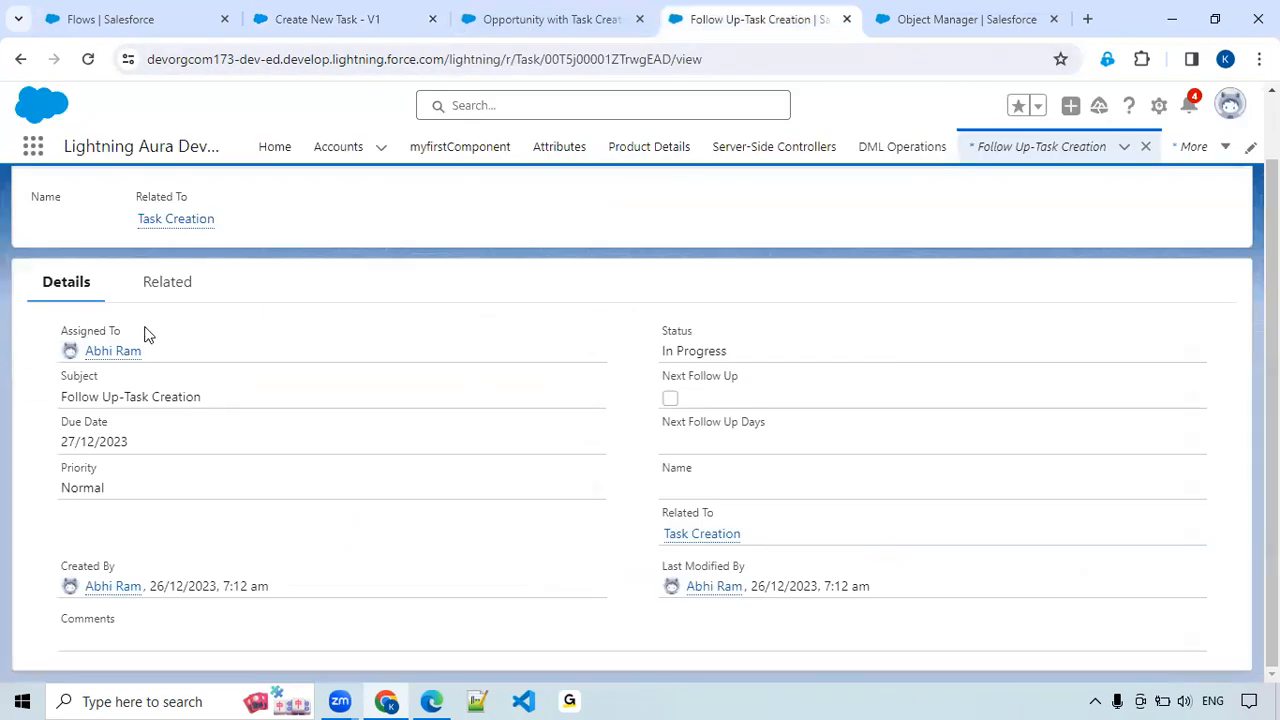
scroll(184, 364, up, 1)
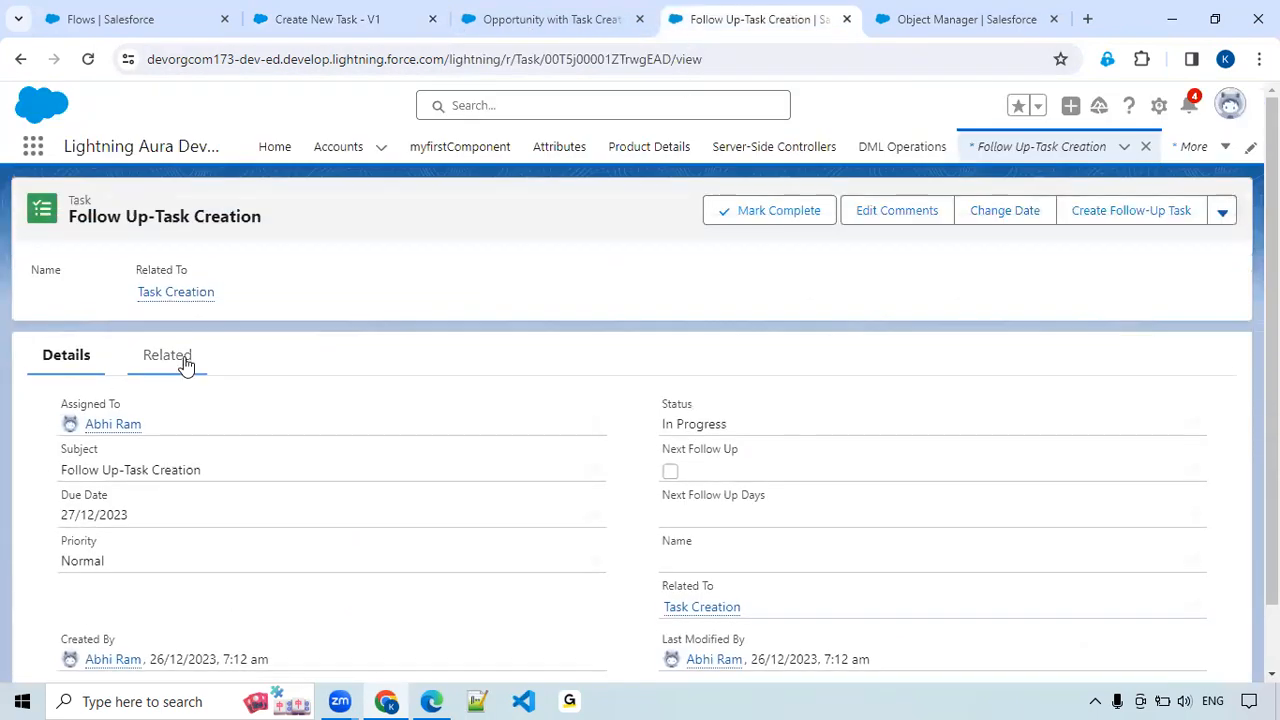
click(1222, 212)
click(1110, 314)
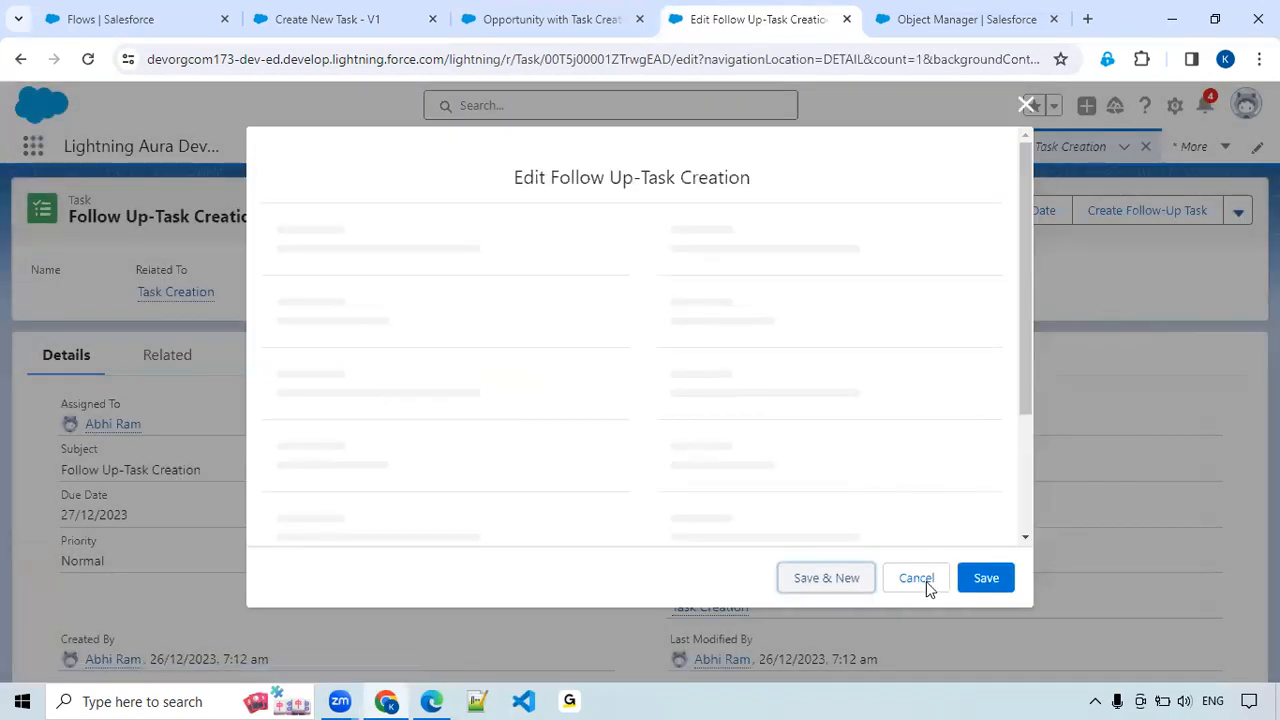
click(917, 580)
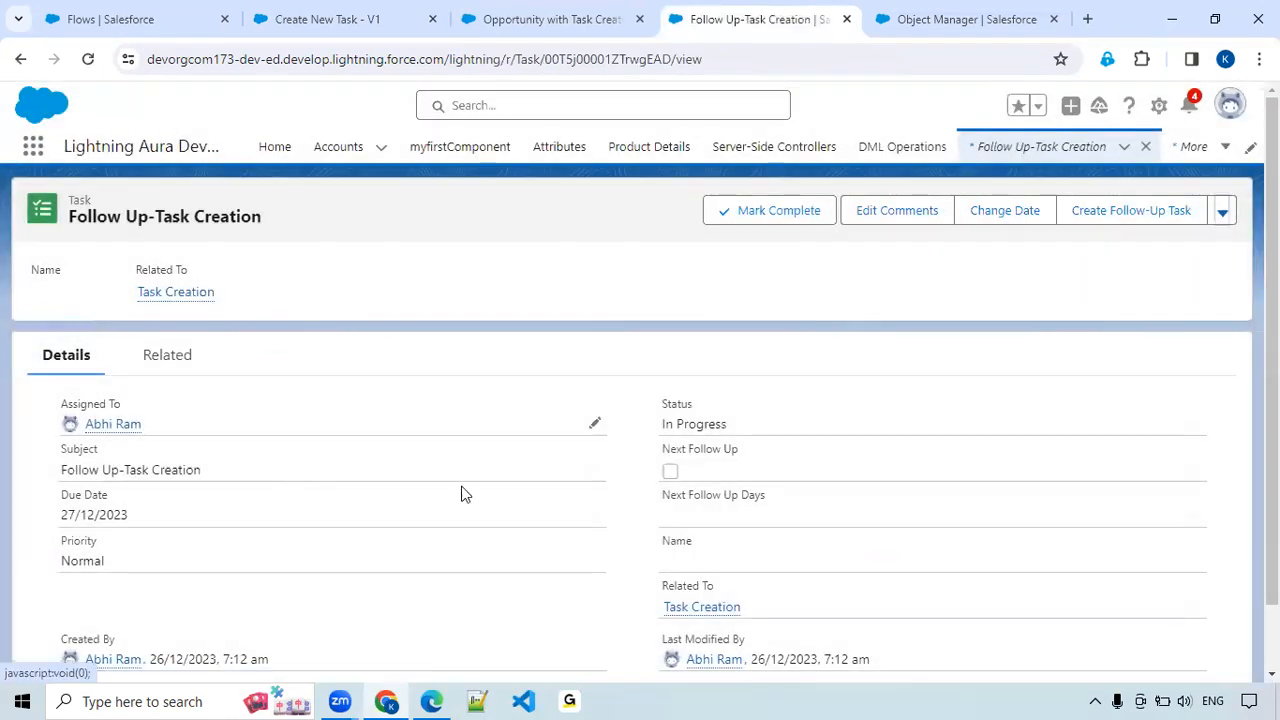
View the related Task Creation opportunity and reopen its upcoming Follow Up-Task Creation task from the activity list.
scroll(710, 535, down, 1)
click(703, 537)
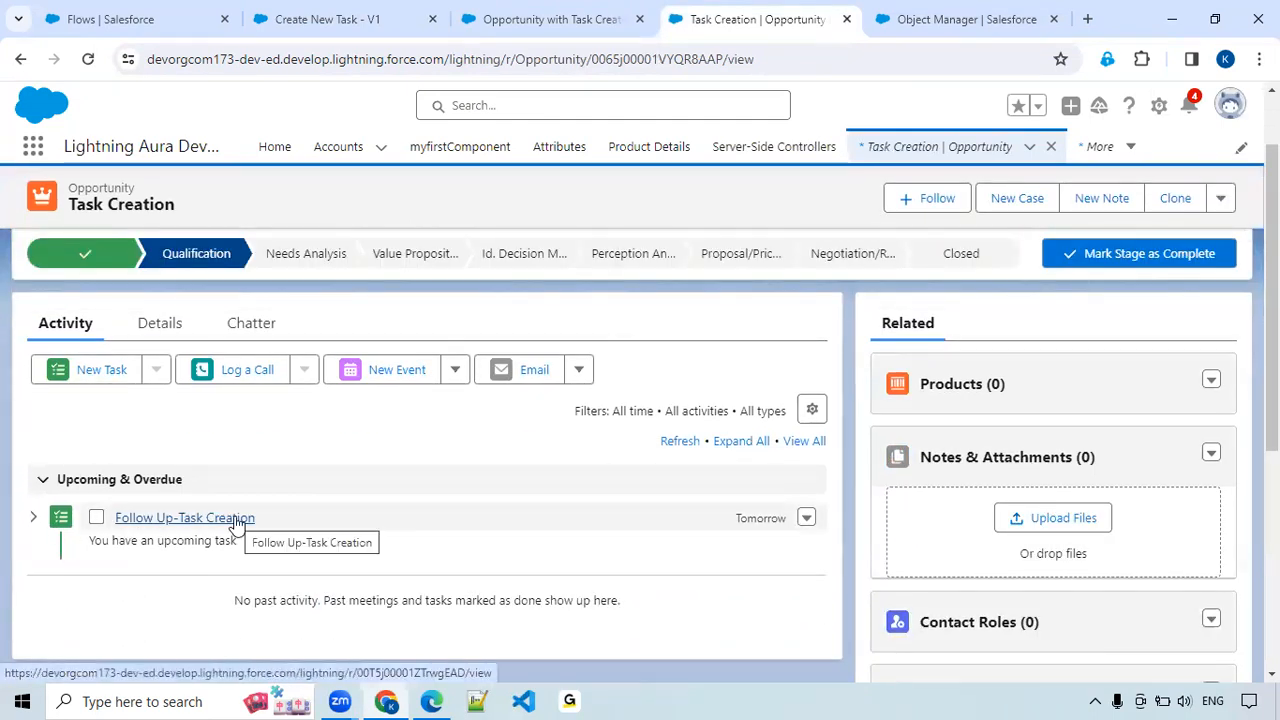
click(235, 518)
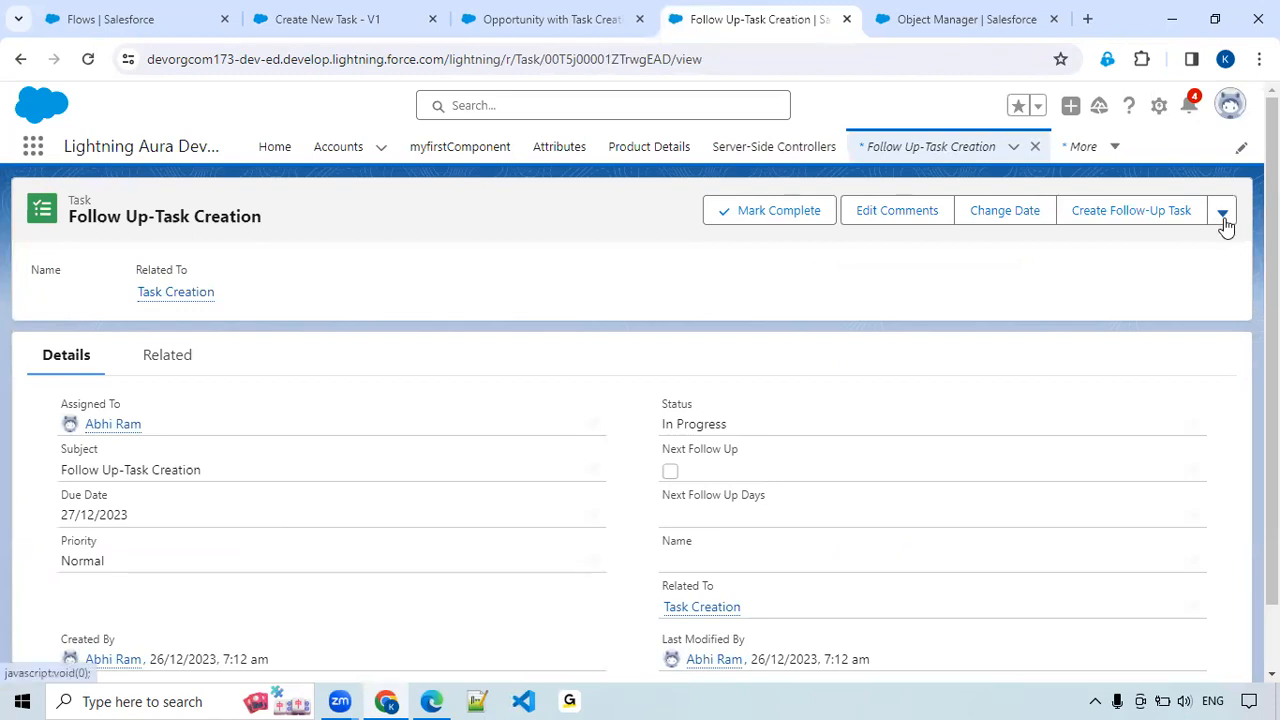
Edit the follow-up task to set its Status to Completed and enable Next Follow Up.
click(1224, 222)
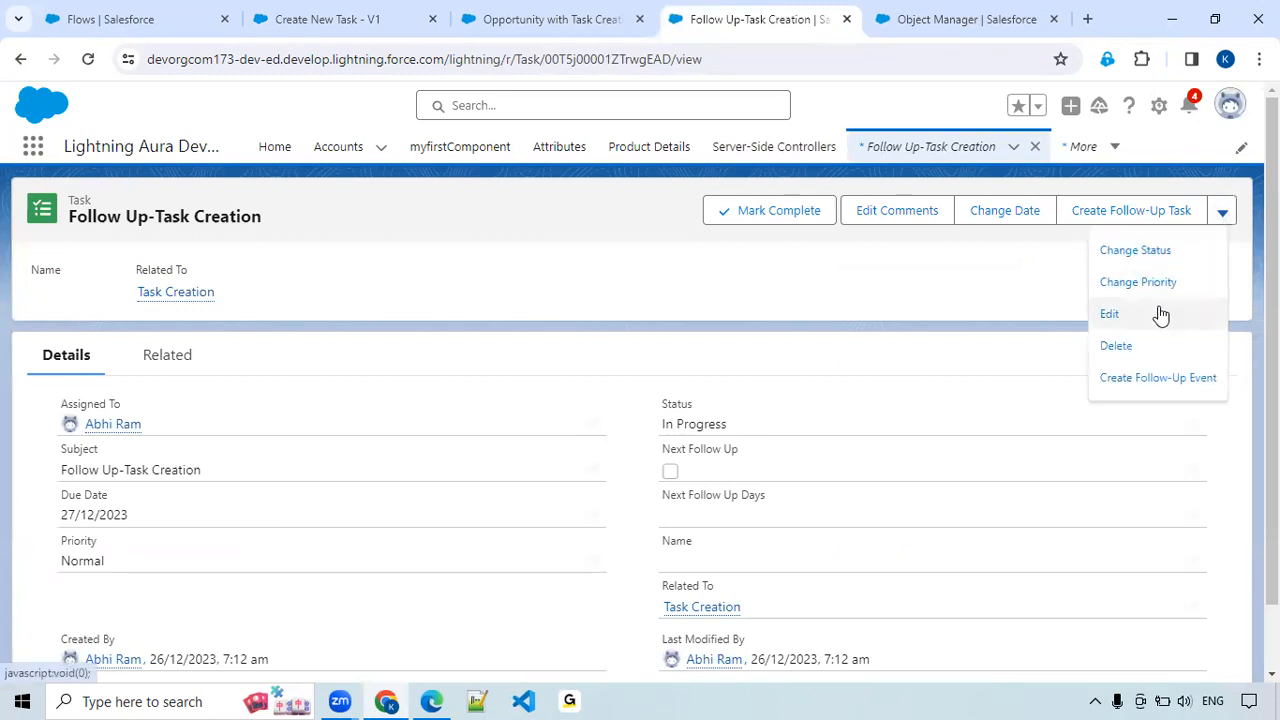
click(1110, 314)
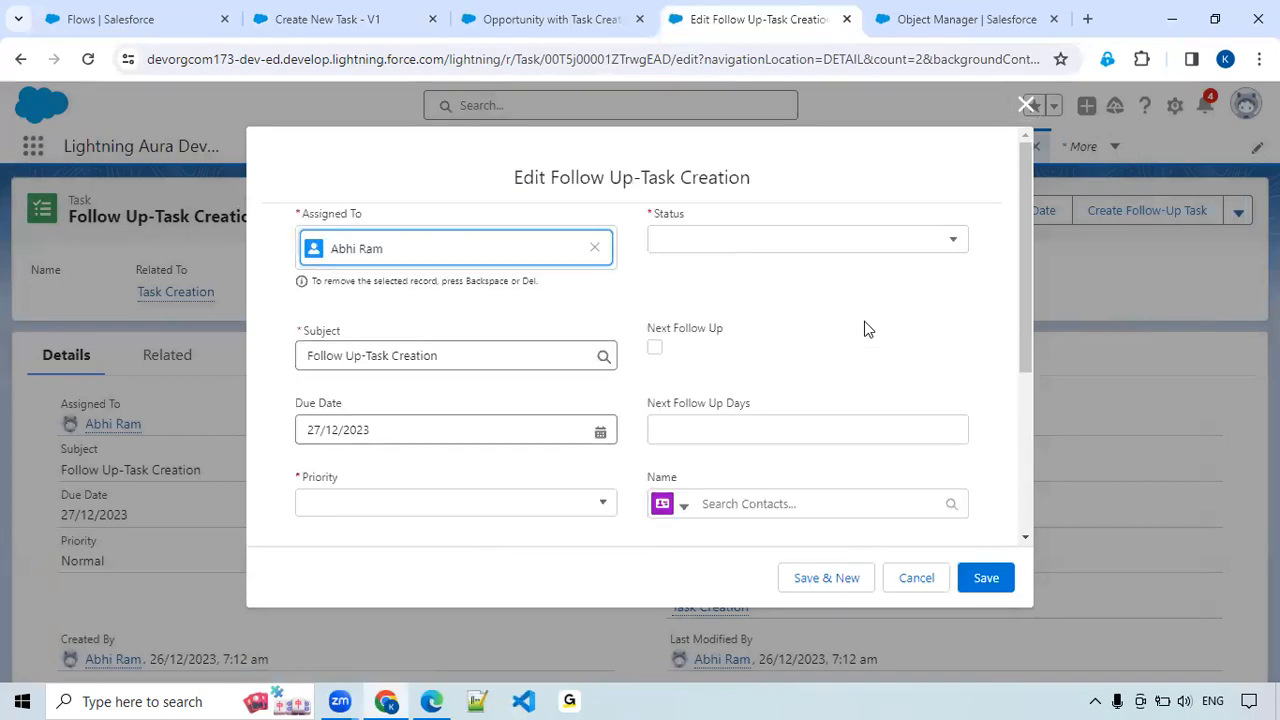
click(938, 245)
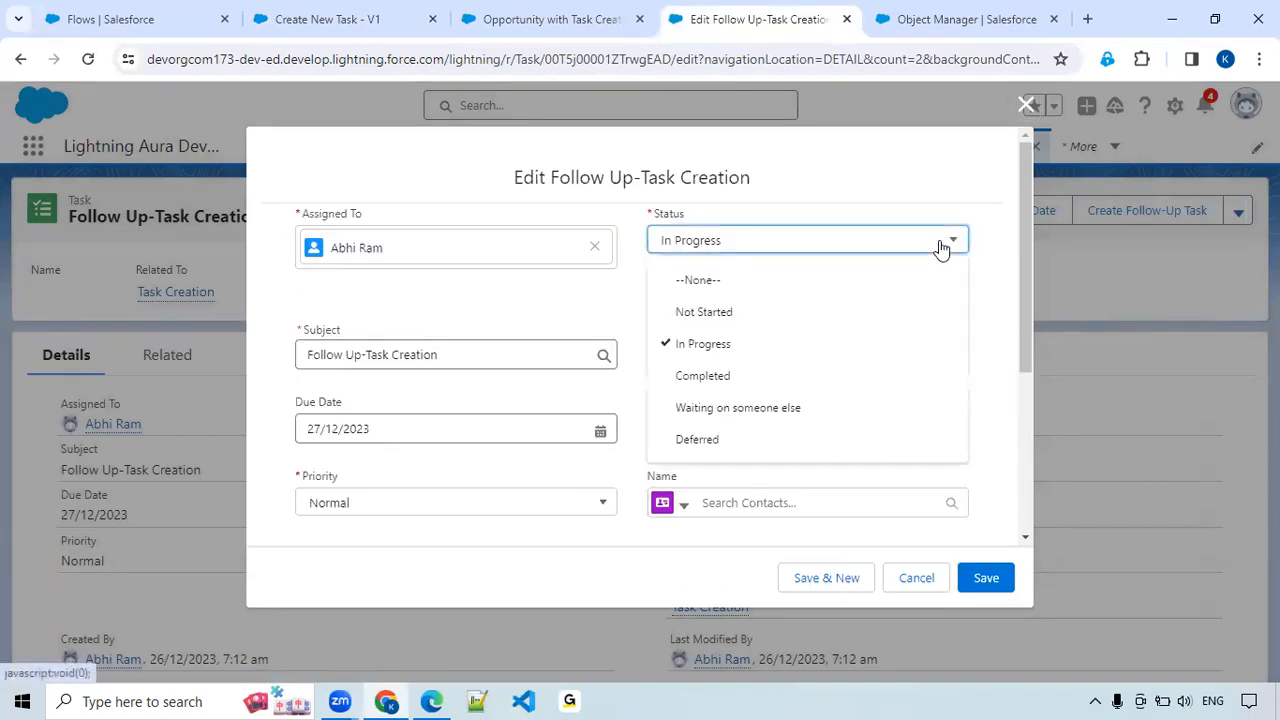
click(853, 374)
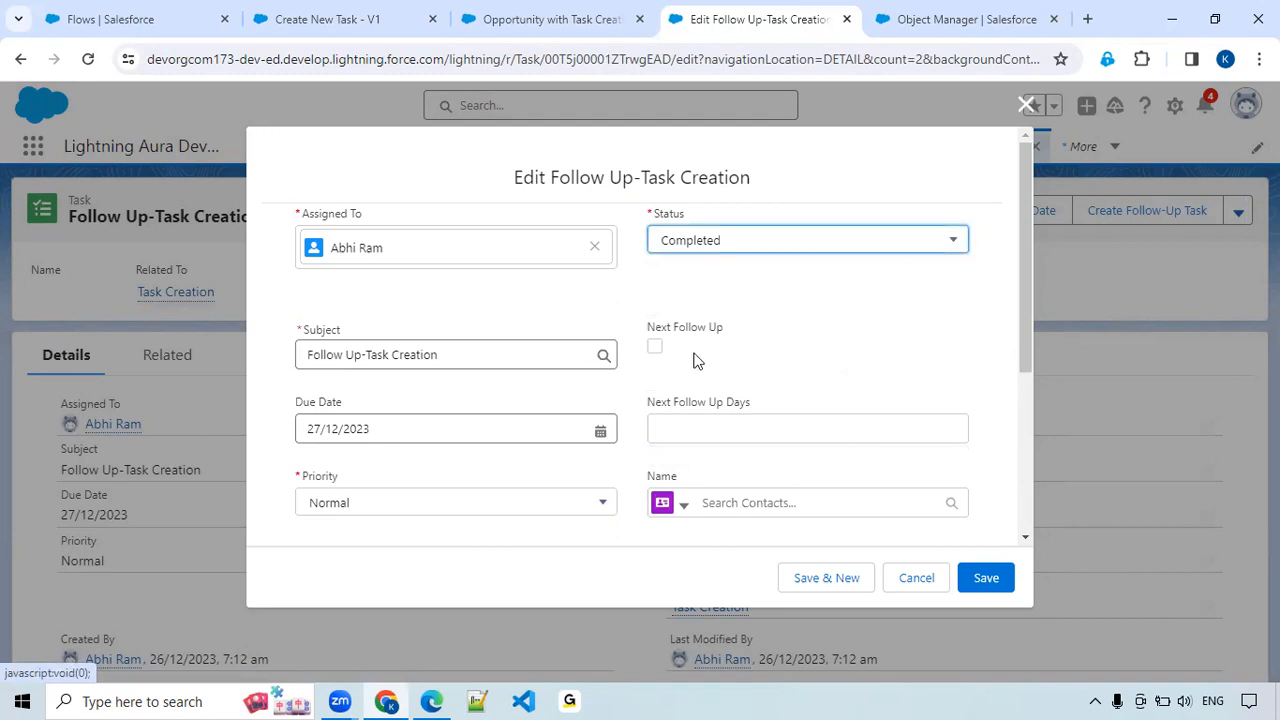
click(655, 346)
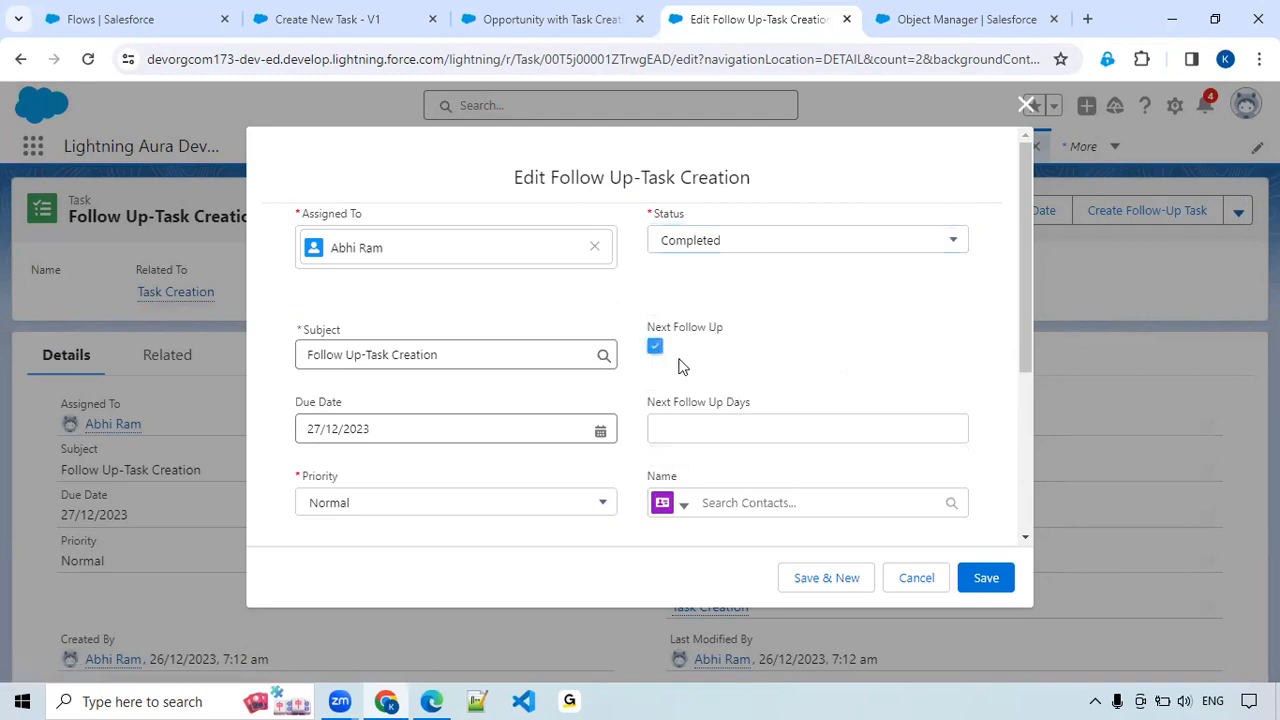
Try saving the task with Next Follow Up Days empty, set that field to 2 and save the task.
click(990, 581)
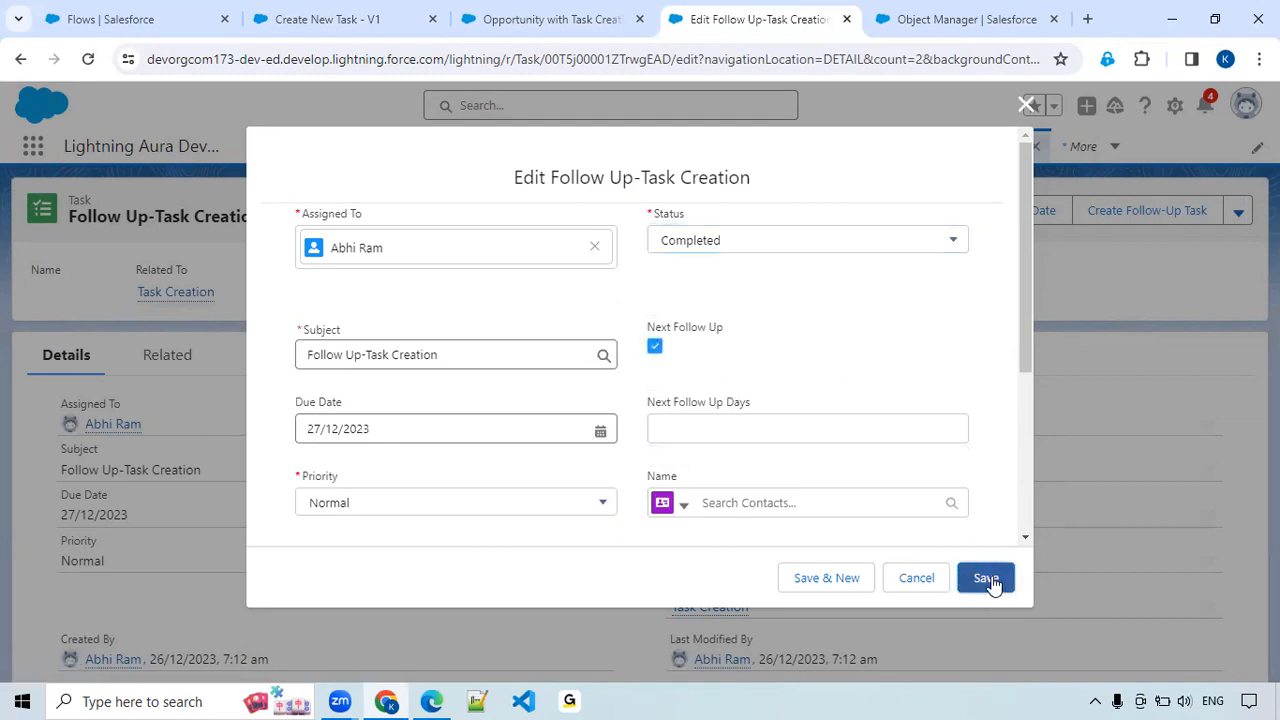
scroll(855, 421, down, 1)
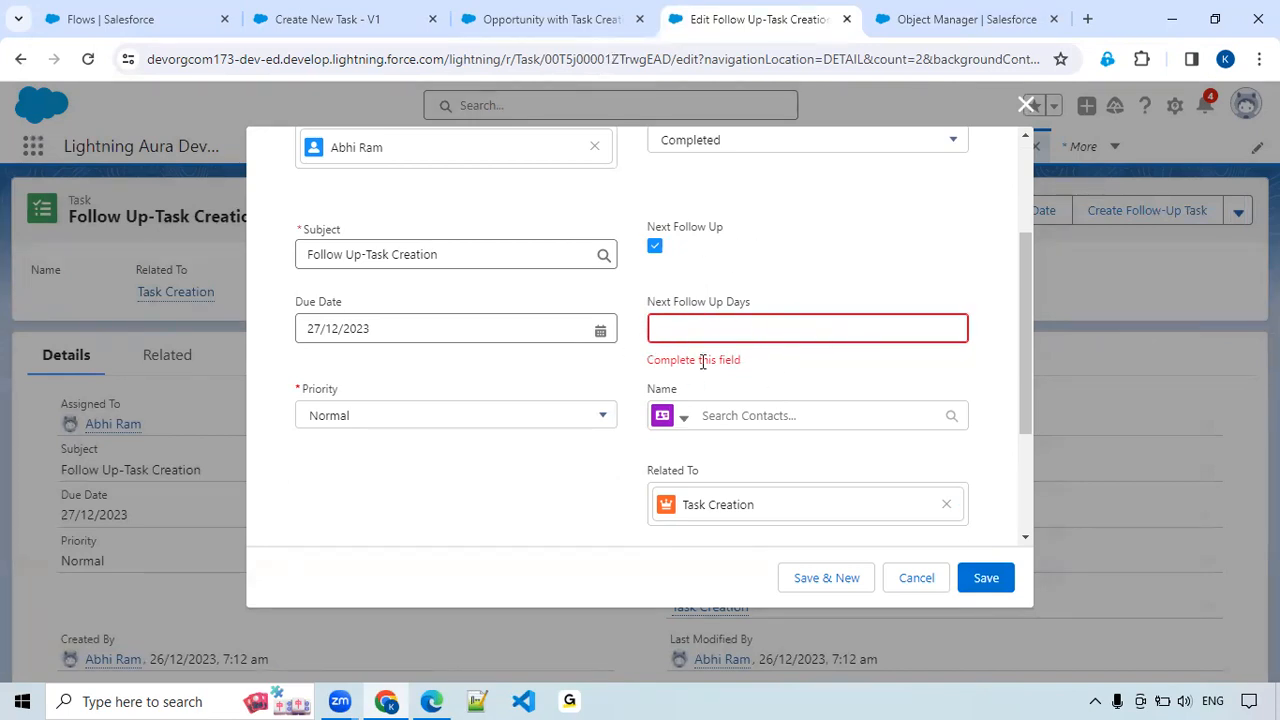
click(727, 333)
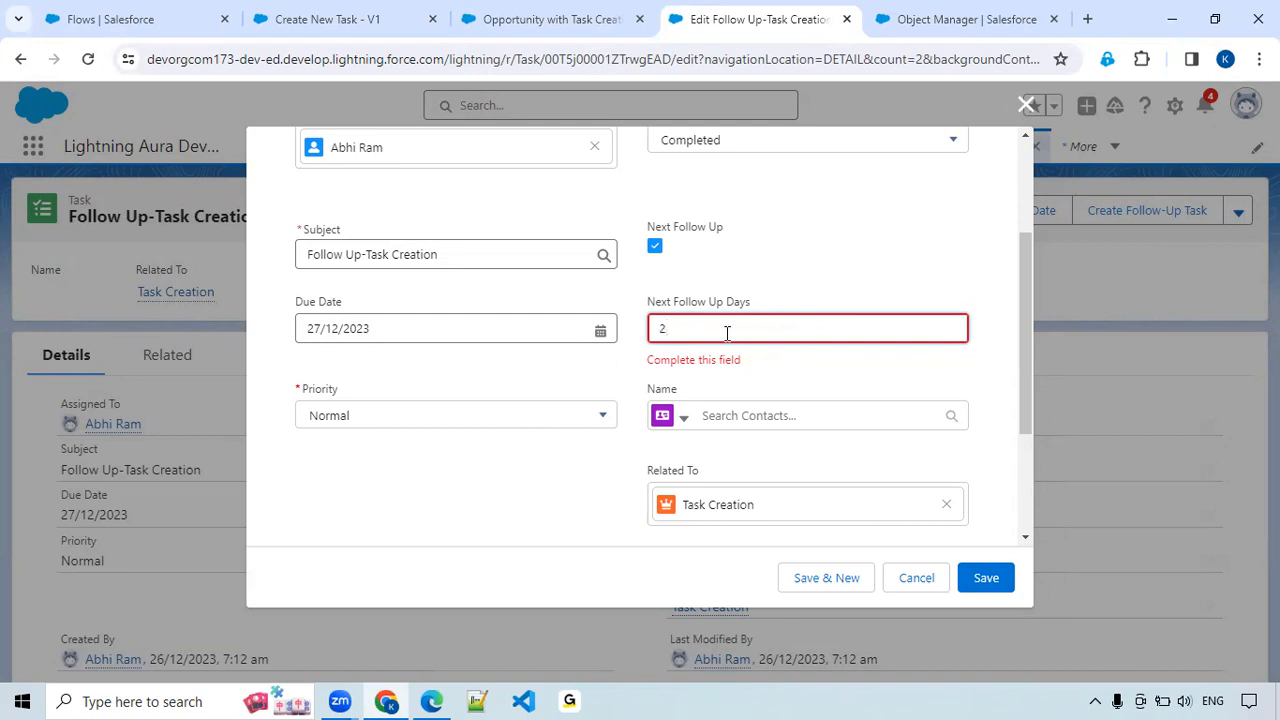
click(994, 580)
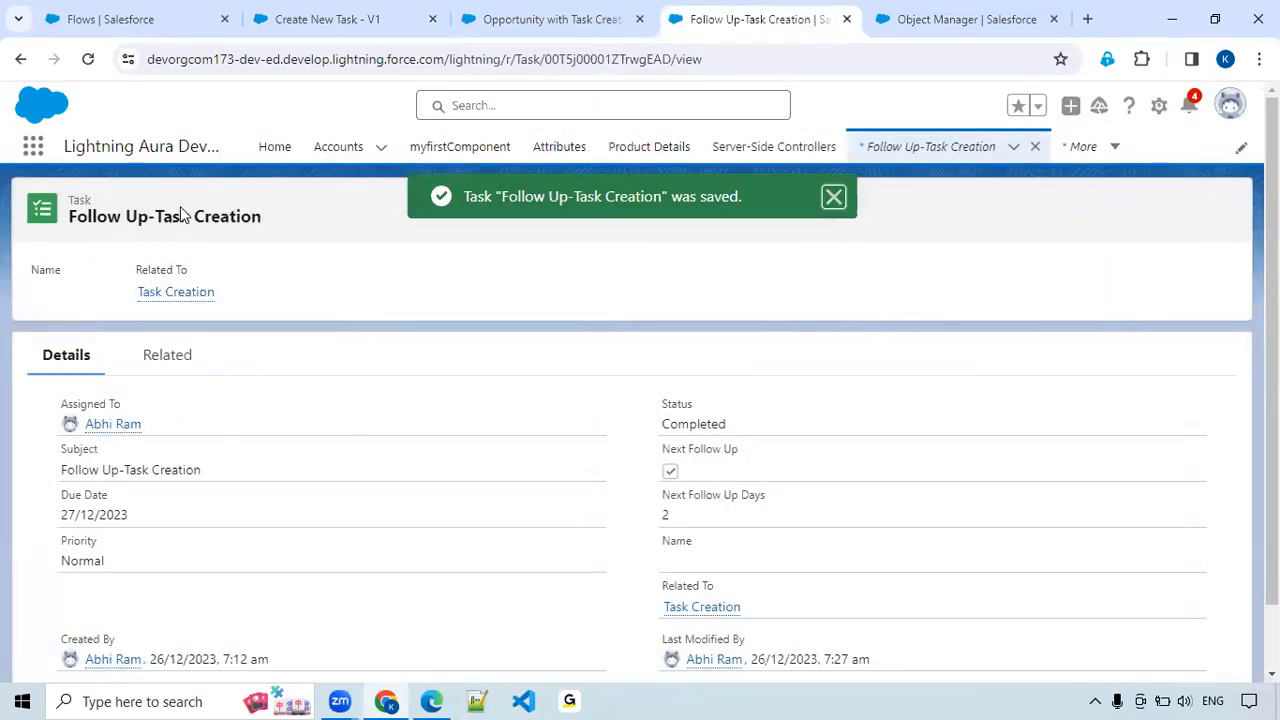
Open the upcoming follow-up task from the related Task Creation opportunity and review its details.
click(697, 614)
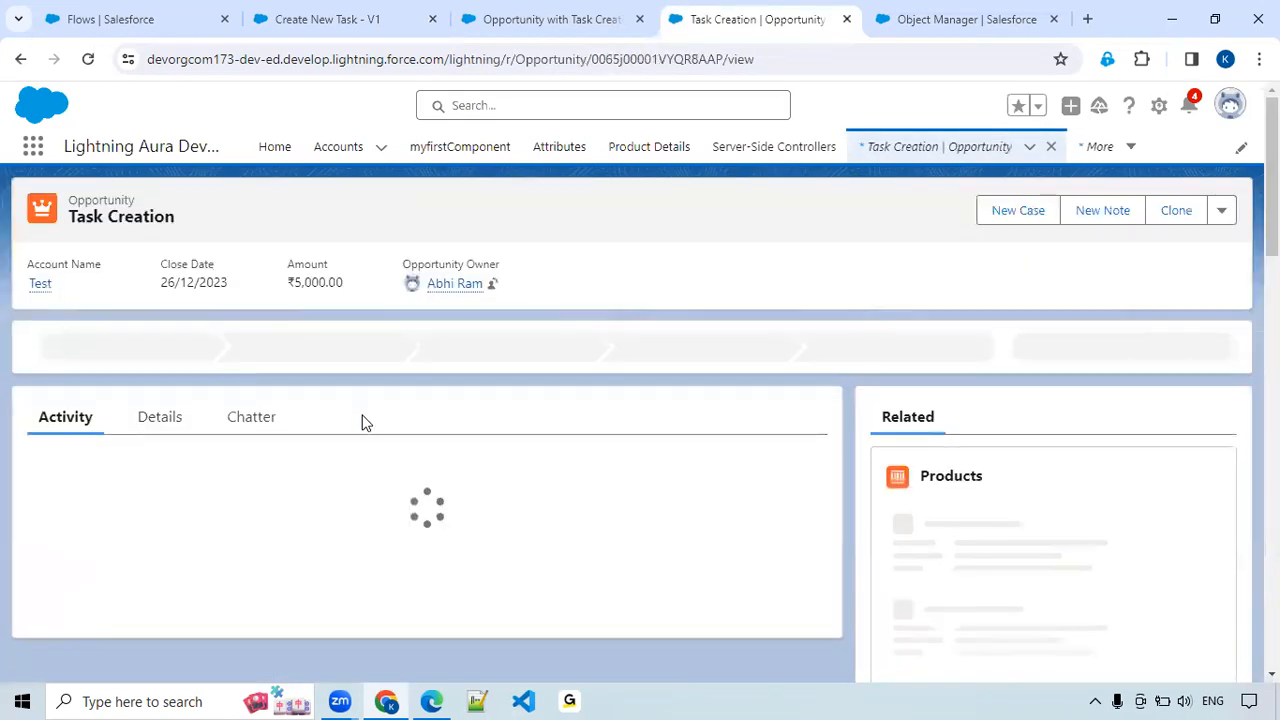
scroll(366, 425, down, 2)
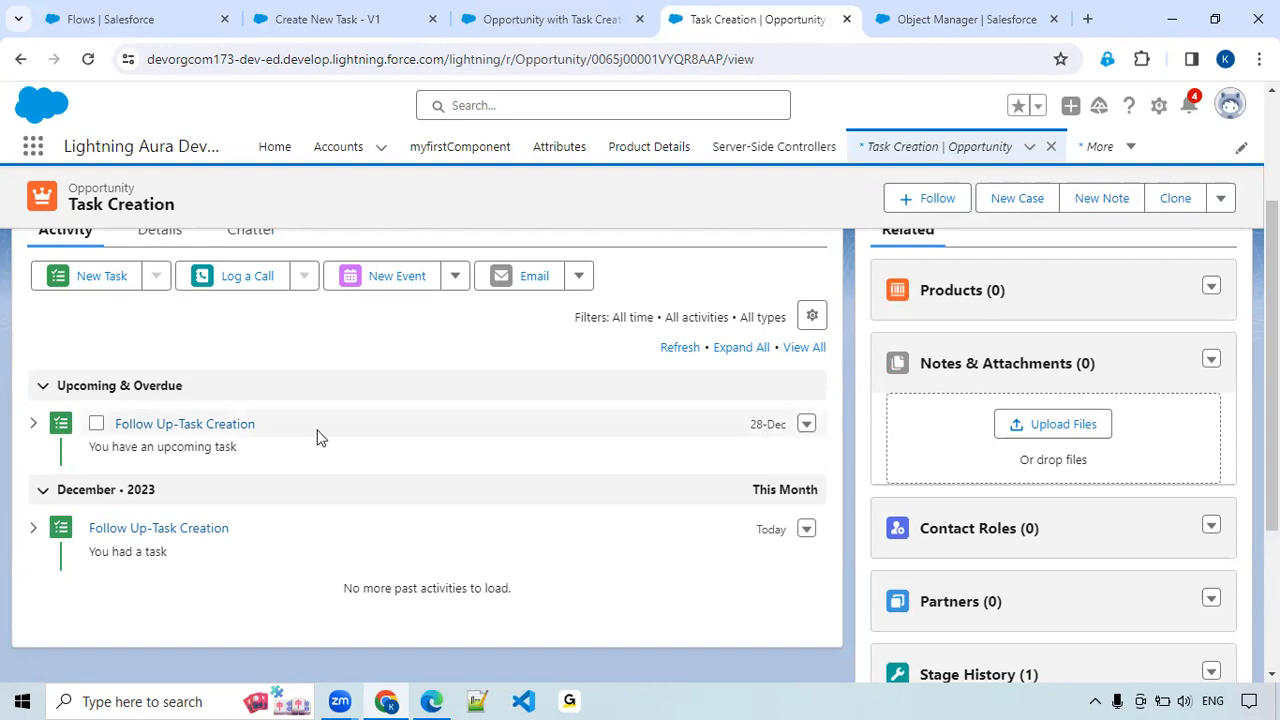
click(229, 426)
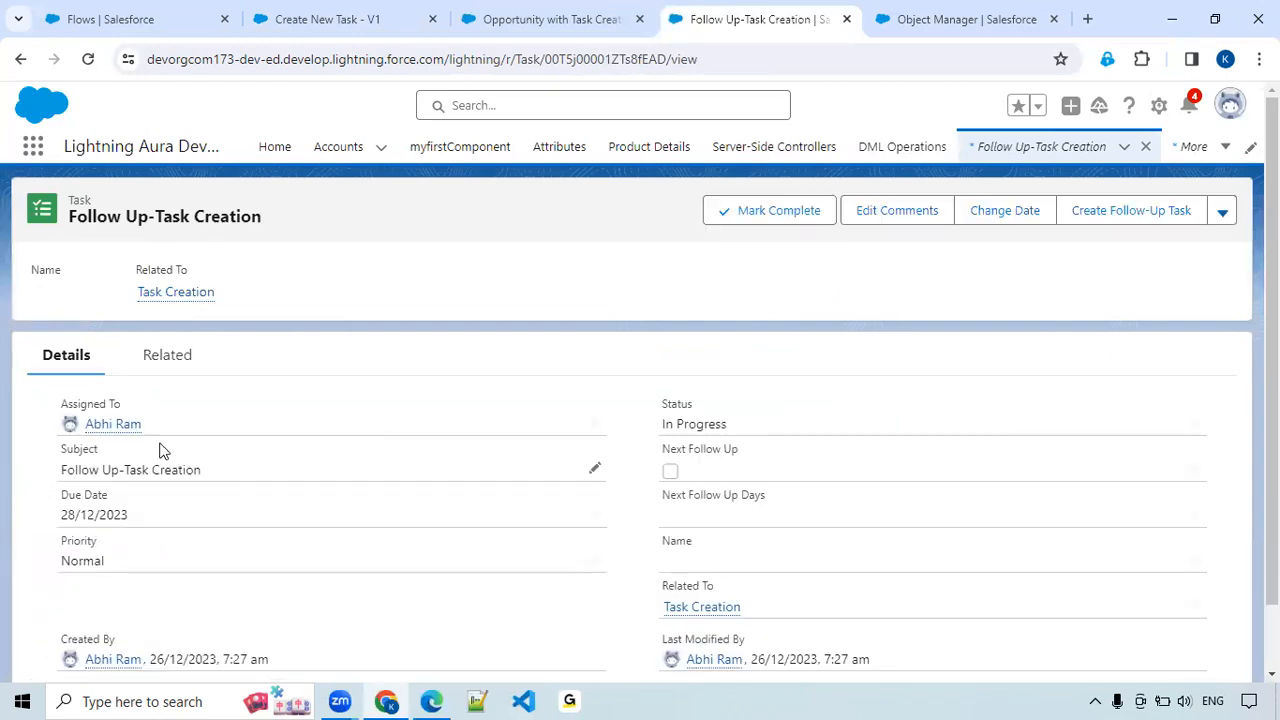
scroll(160, 450, down, 1)
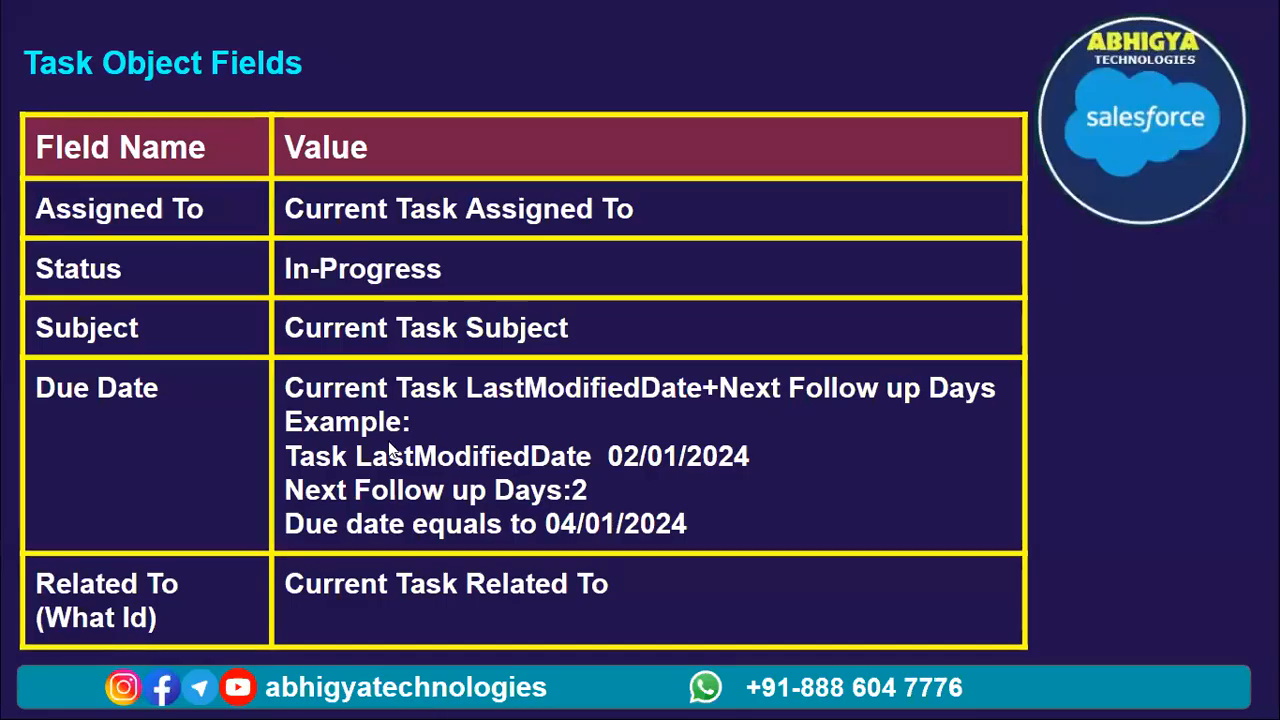
key(Left)
key(Left)
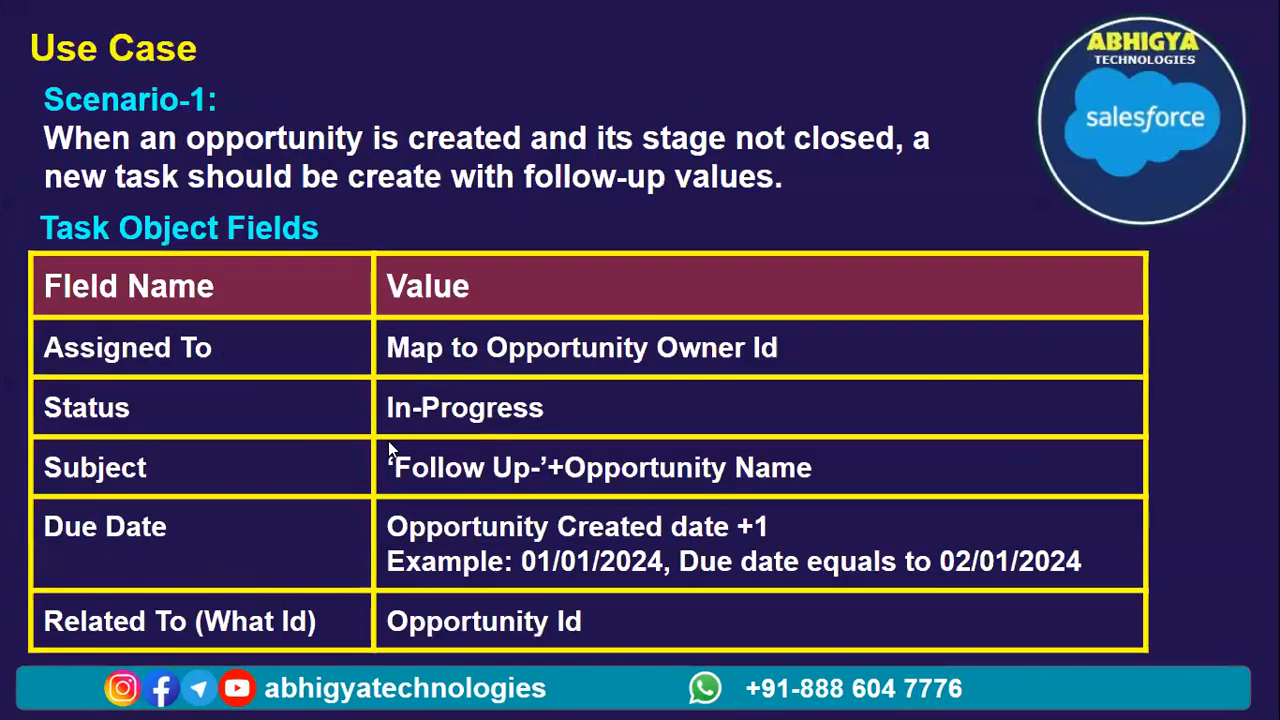
key(Right)
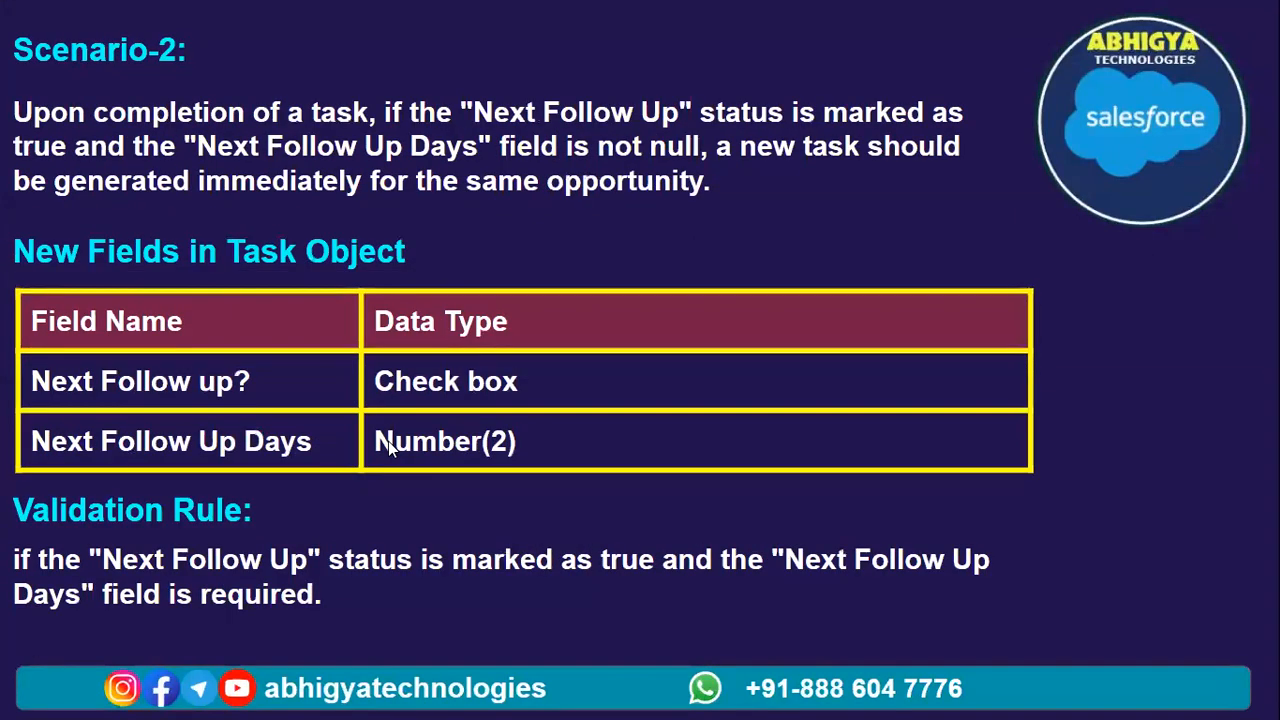